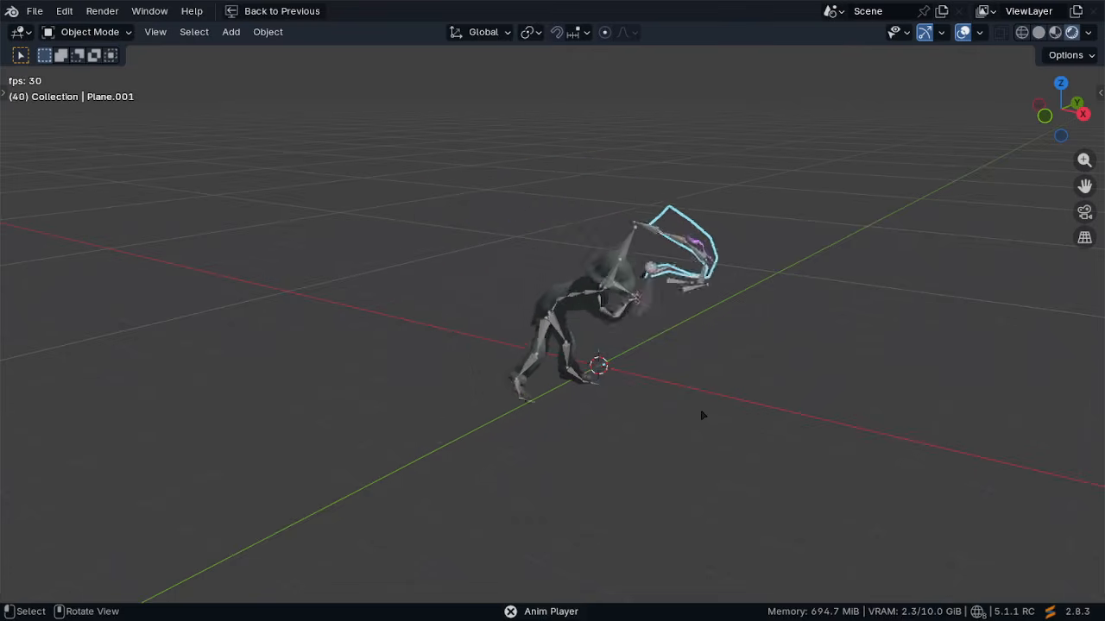
# Preview the sword trail animation with the viewport overlays hidden
pyautogui.press('z')
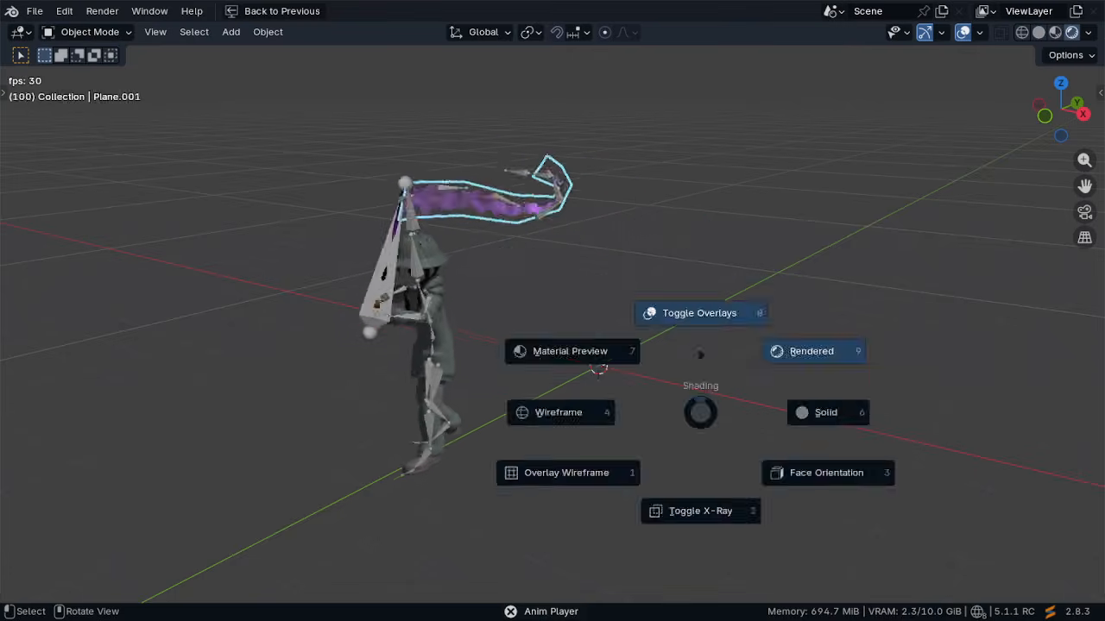
pyautogui.click(700, 371)
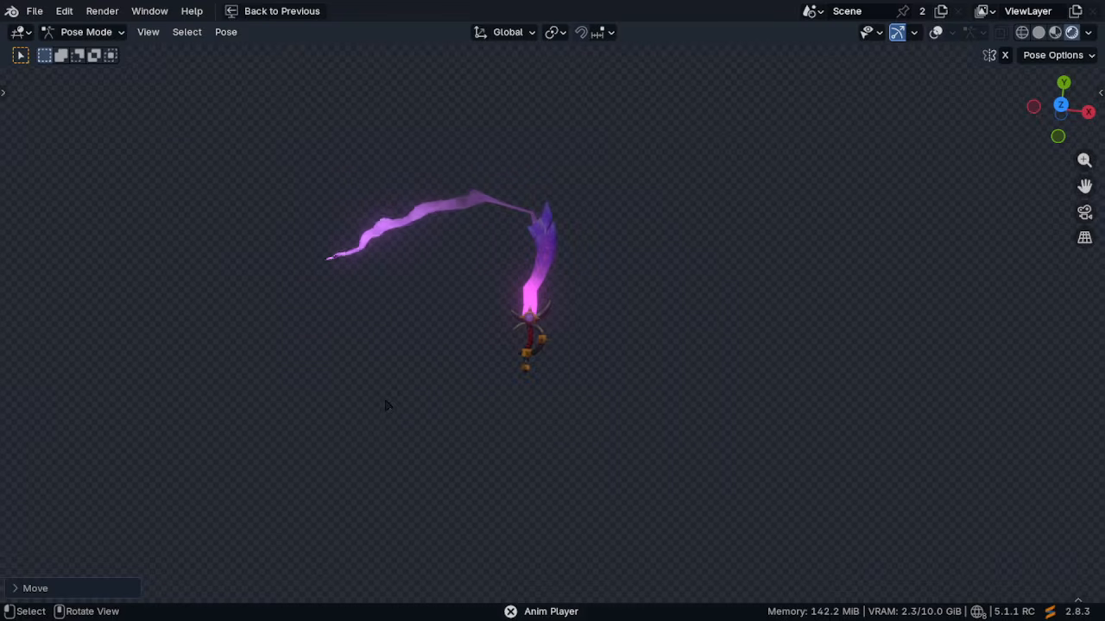
pyautogui.press('g')
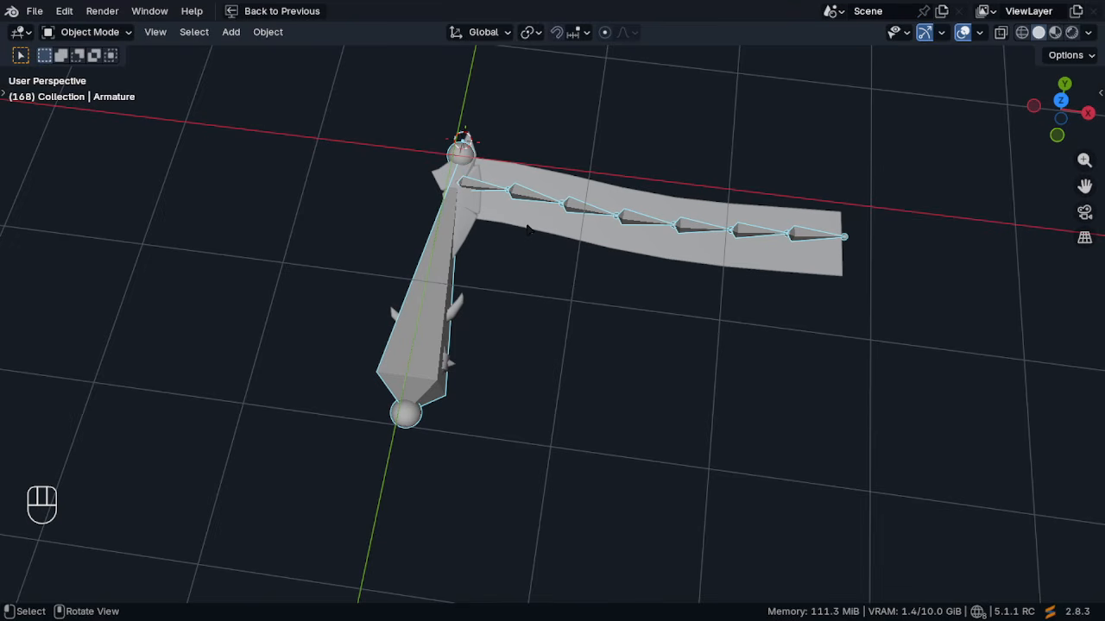
# Add a new mesh plane at the 3D cursor in object mode
pyautogui.click(528, 229)
pyautogui.hotkey('shift', 'a')
pyautogui.moveTo(511, 164)
pyautogui.click(593, 161)
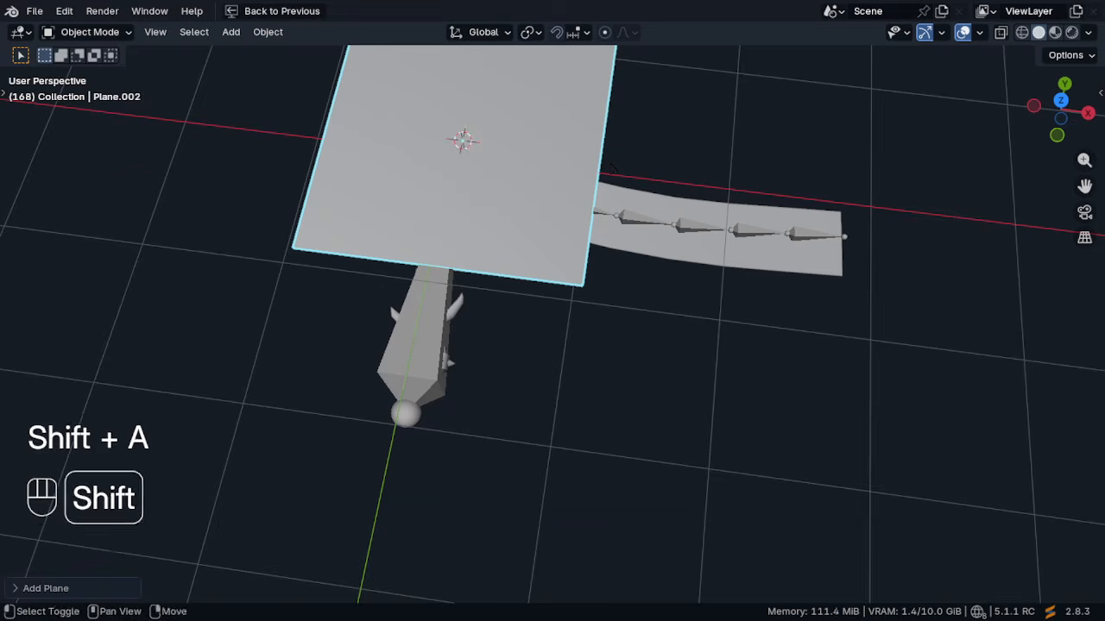
pyautogui.keyDown('shift'); pyautogui.moveTo(606, 166); pyautogui.dragTo(575, 248, button='middle'); pyautogui.keyUp('shift')
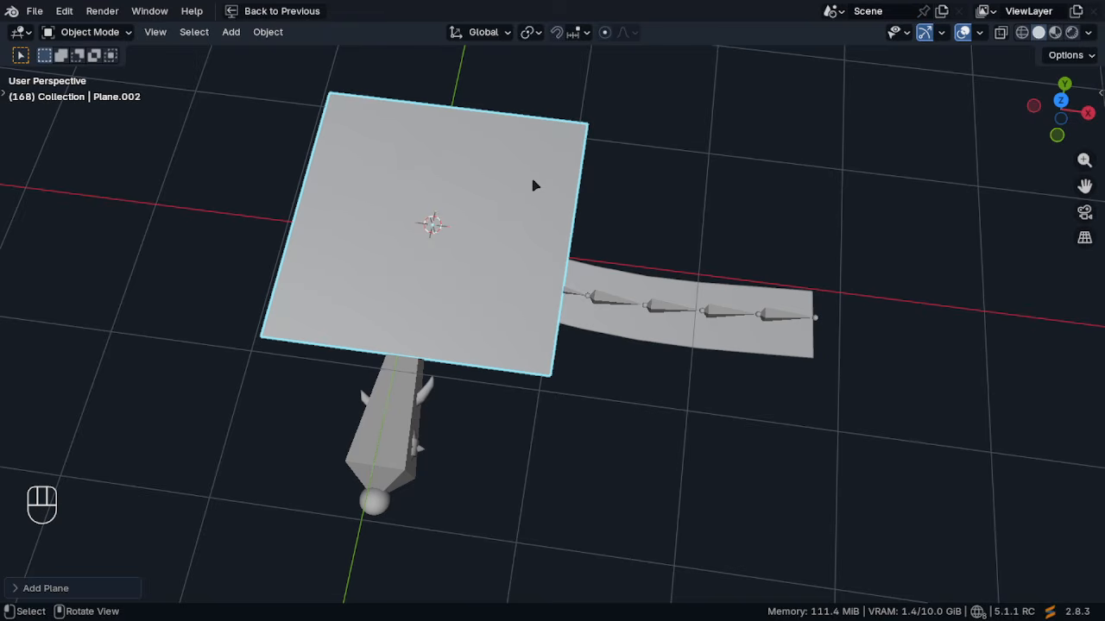
# Examine the new plane's transform values and compare its size with the existing trail strip
pyautogui.press('n')
pyautogui.scroll(4, 1089, 210)
pyautogui.scroll(8, 1093, 209)
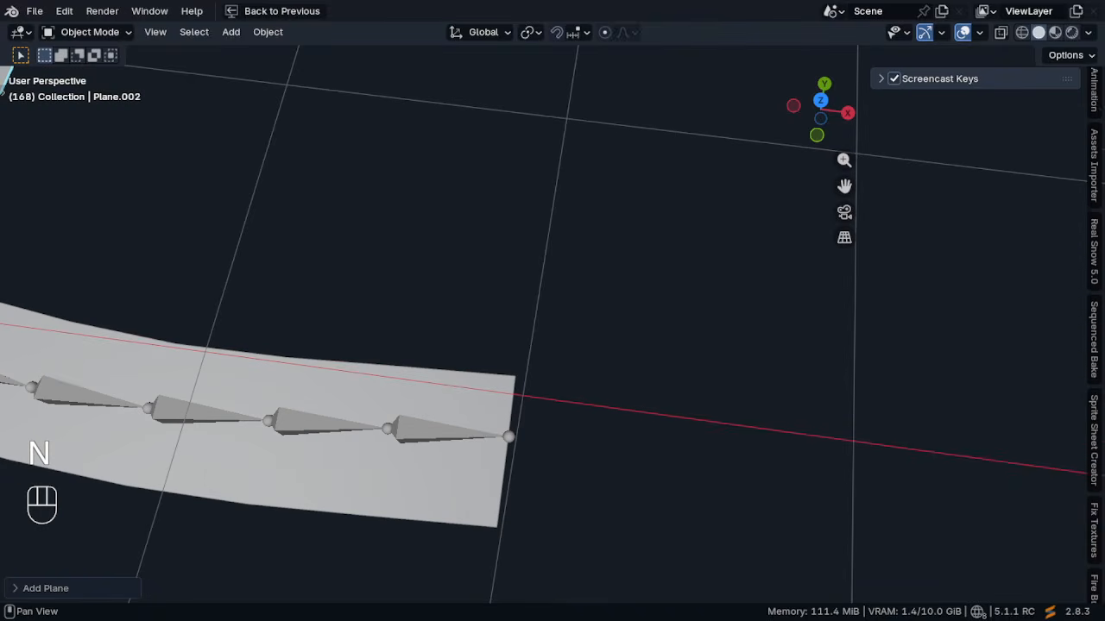
pyautogui.click(1094, 92)
pyautogui.scroll(-3, 475, 439)
pyautogui.moveTo(476, 438); pyautogui.dragTo(288, 461, button='middle')
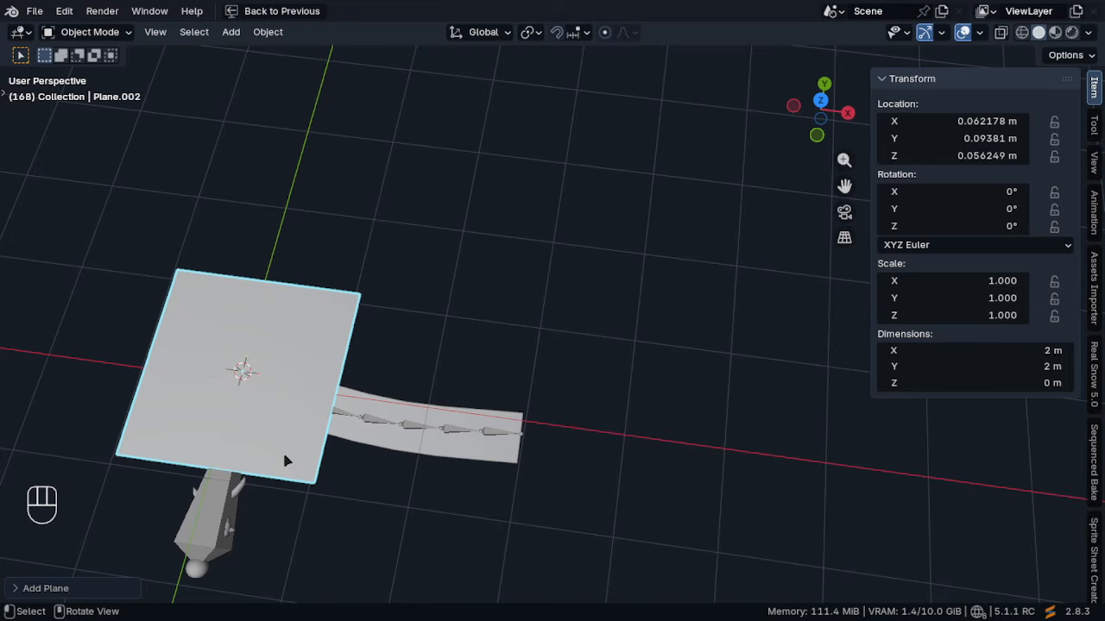
pyautogui.press('Tab')
pyautogui.scroll(3, 284, 446)
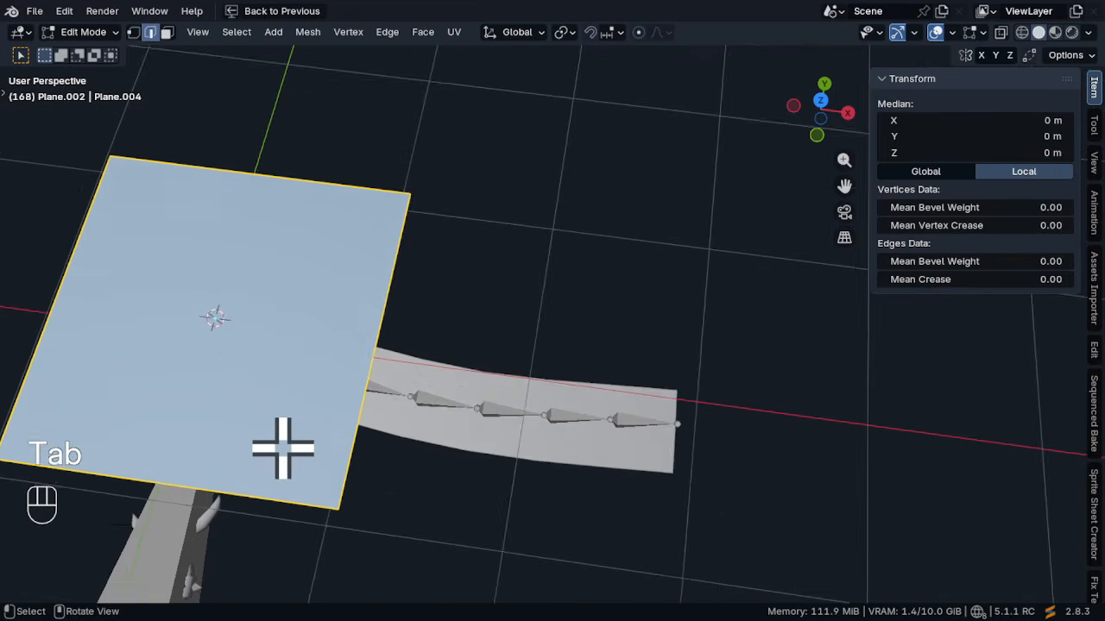
pyautogui.keyDown('shift'); pyautogui.moveTo(284, 446); pyautogui.dragTo(530, 370, button='middle'); pyautogui.keyUp('shift')
pyautogui.scroll(1, 412, 216)
pyautogui.press('Tab')
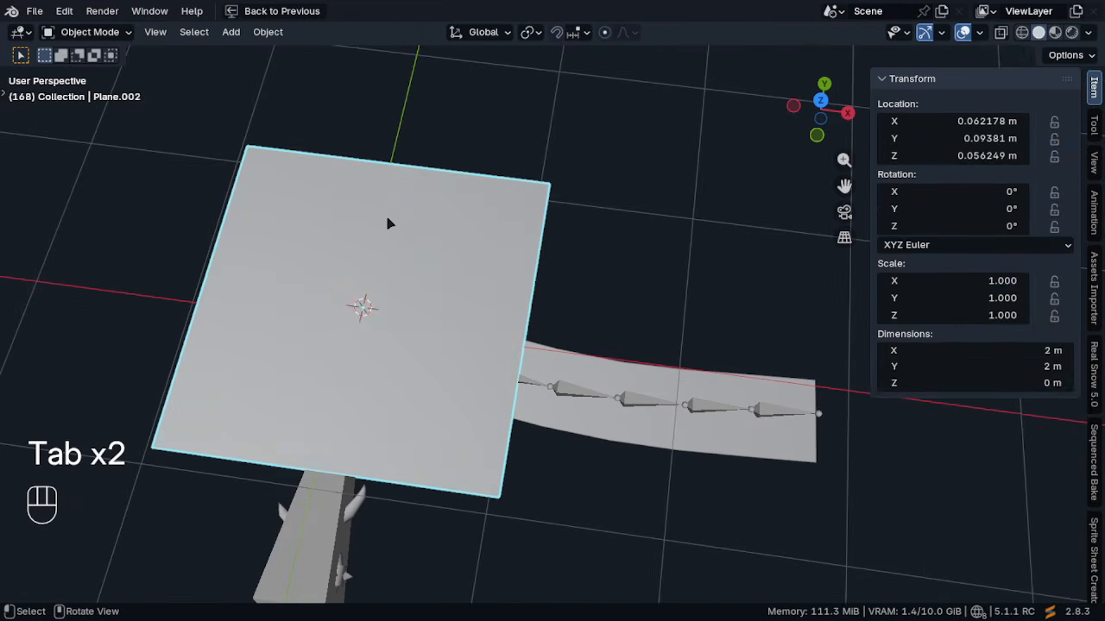
# Scale the plane's mesh down in edit mode from the top view until it is slightly wider than the existing trail strip
pyautogui.press('Tab')
pyautogui.press('n')
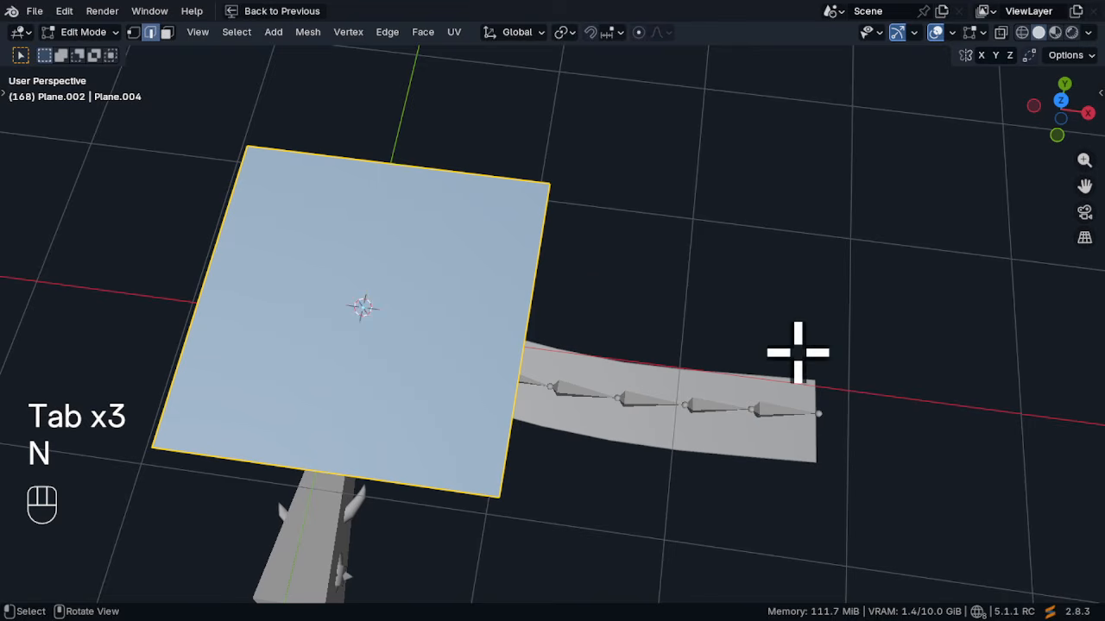
pyautogui.press('s')
pyautogui.moveTo(544, 309); pyautogui.dragTo(572, 271, button='middle')
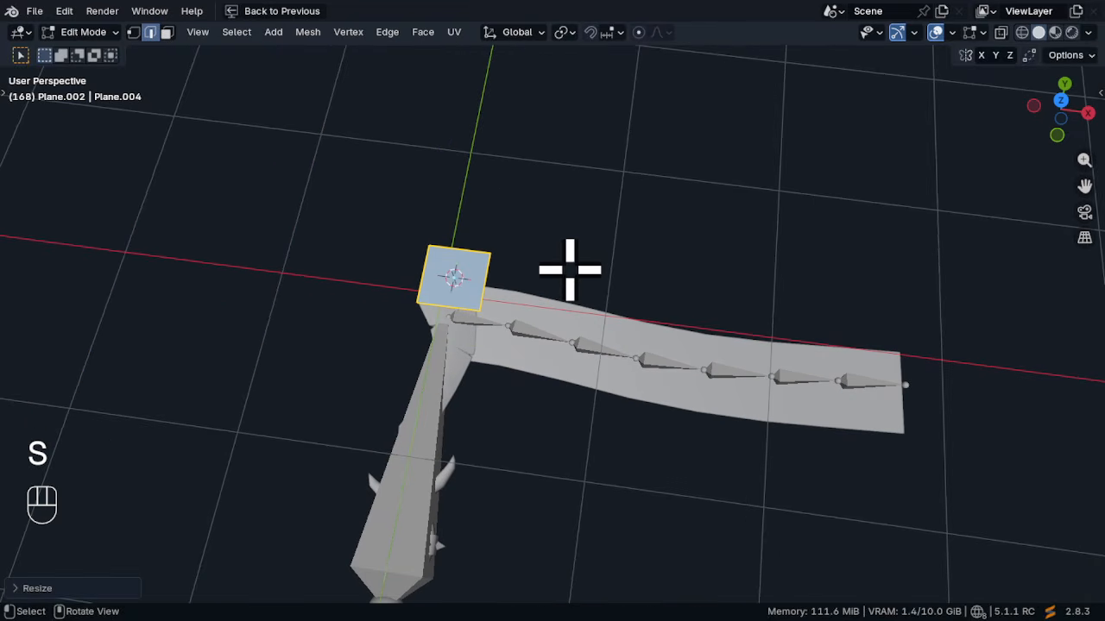
pyautogui.press('KP_7')
pyautogui.click(625, 268)
pyautogui.press('g')
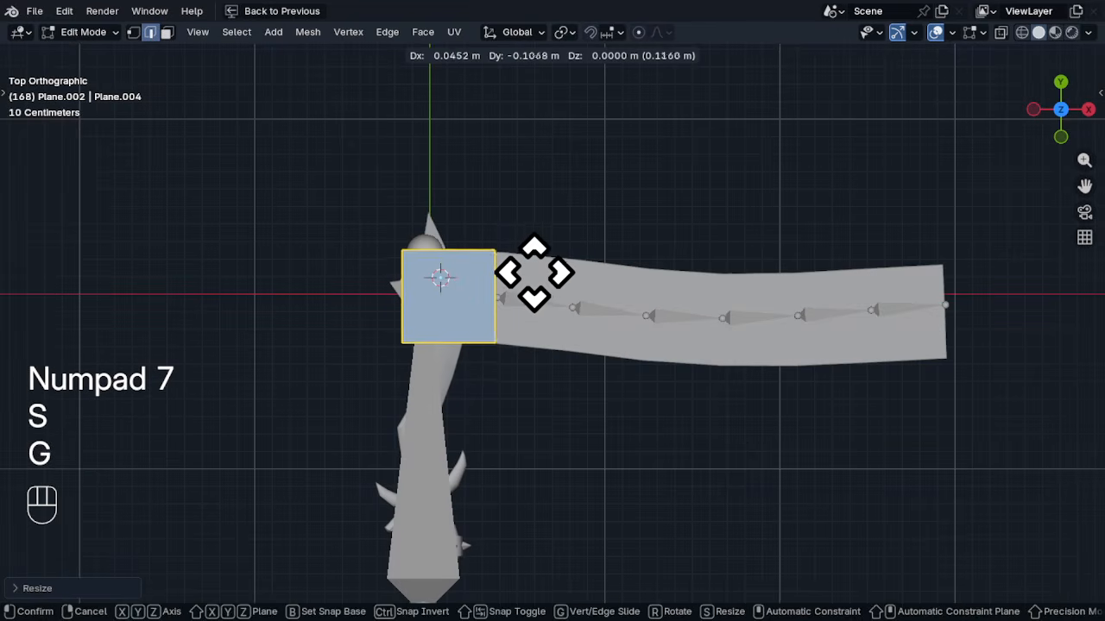
pyautogui.rightClick(530, 268)
pyautogui.press('s')
pyautogui.click(547, 271)
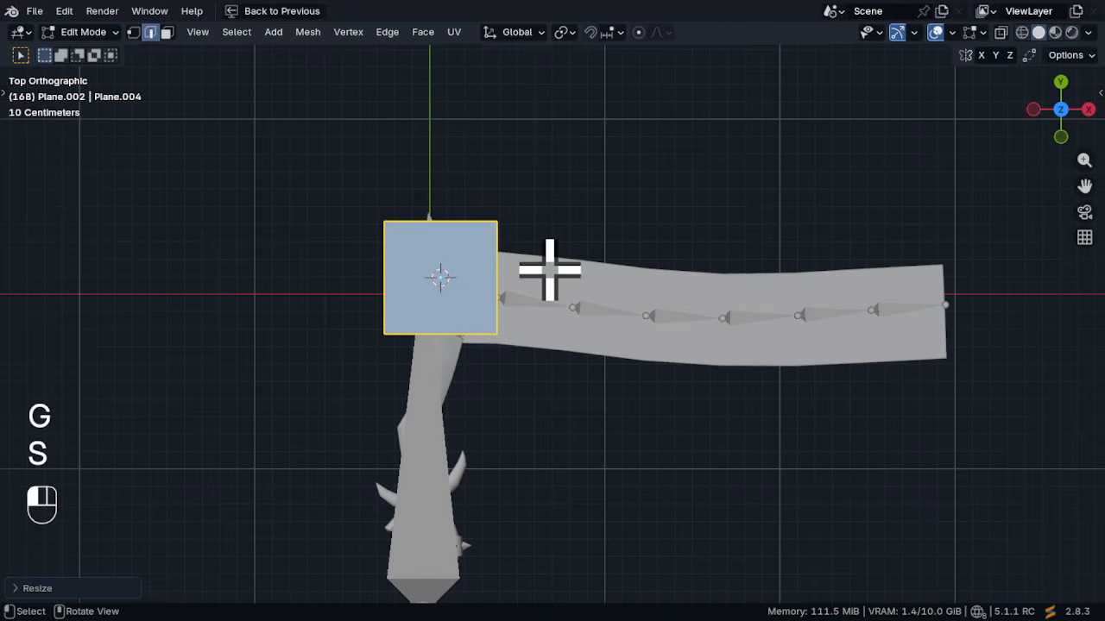
# Nudge the small square slightly along negative Y near the sword tip and return to object mode
pyautogui.press('g')
pyautogui.click(547, 279)
pyautogui.keyDown('shift'); pyautogui.moveTo(595, 295); pyautogui.dragTo(629, 199, button='middle'); pyautogui.keyUp('shift')
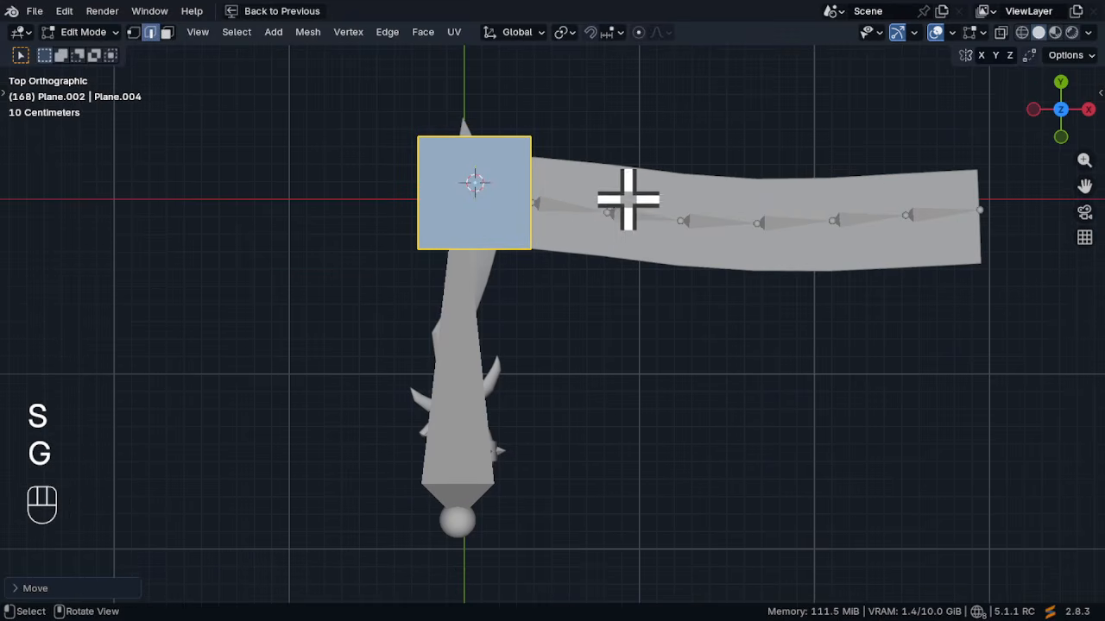
pyautogui.press('Tab')
# Duplicate the sword to the left of the original and clear the copy's parent while keeping its transformation
pyautogui.keyDown('shift'); pyautogui.moveTo(534, 245); pyautogui.dragTo(587, 226, button='middle'); pyautogui.keyUp('shift')
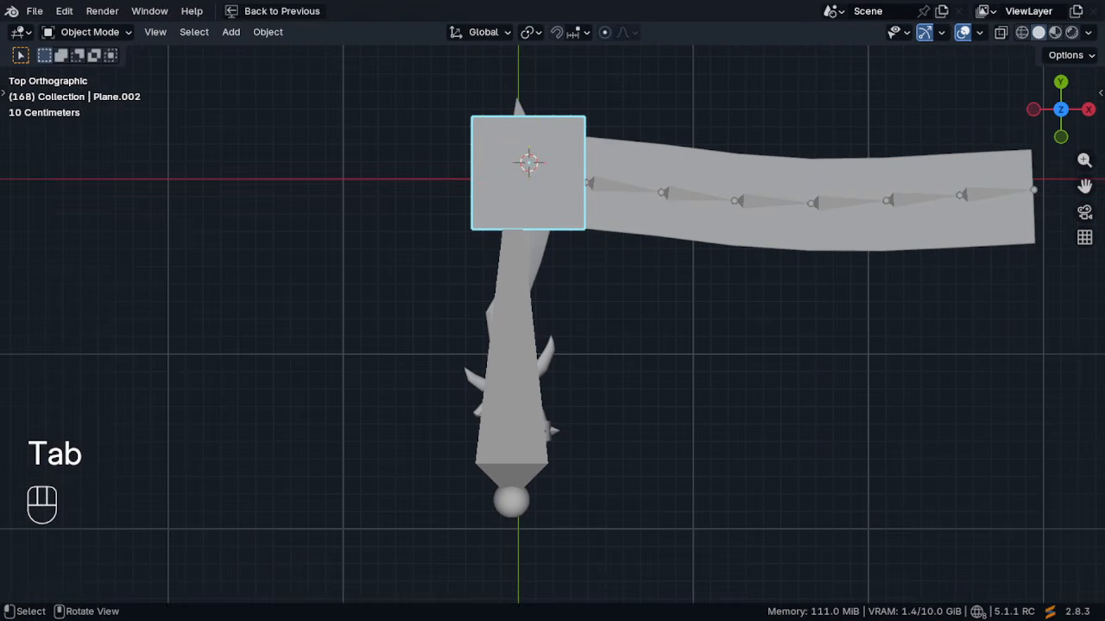
pyautogui.scroll(5, 601, 366)
pyautogui.click(511, 349)
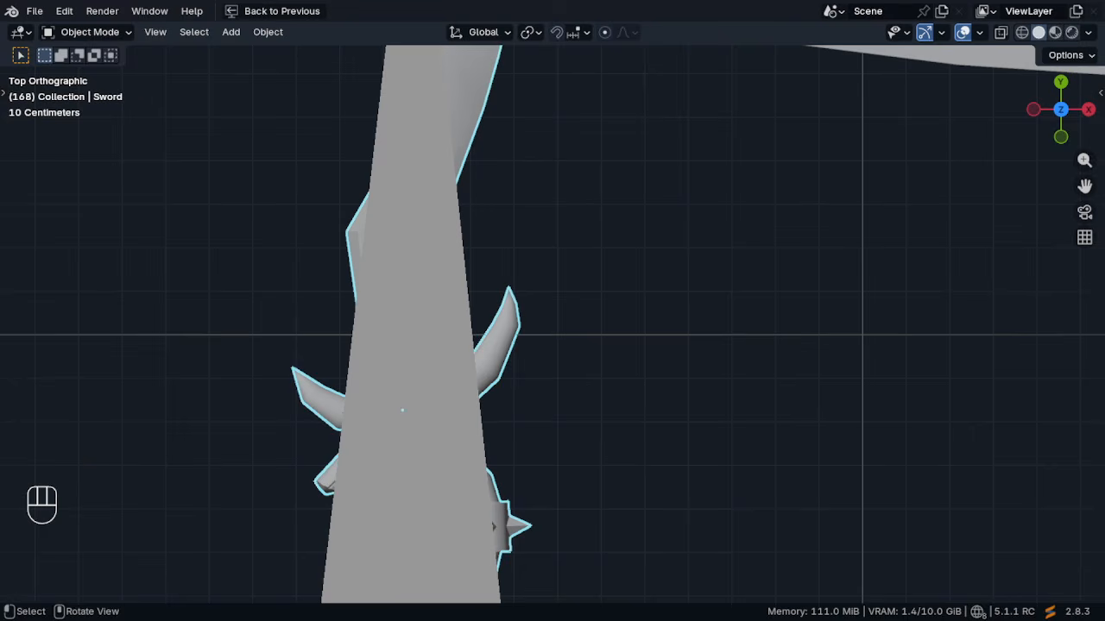
pyautogui.keyDown('ctrl'); pyautogui.moveTo(609, 255); pyautogui.dragTo(614, 289, button='middle'); pyautogui.keyUp('ctrl')
pyautogui.keyDown('shift'); pyautogui.moveTo(614, 288); pyautogui.dragTo(755, 379, button='middle'); pyautogui.keyUp('shift')
pyautogui.hotkey('shift', 'd')
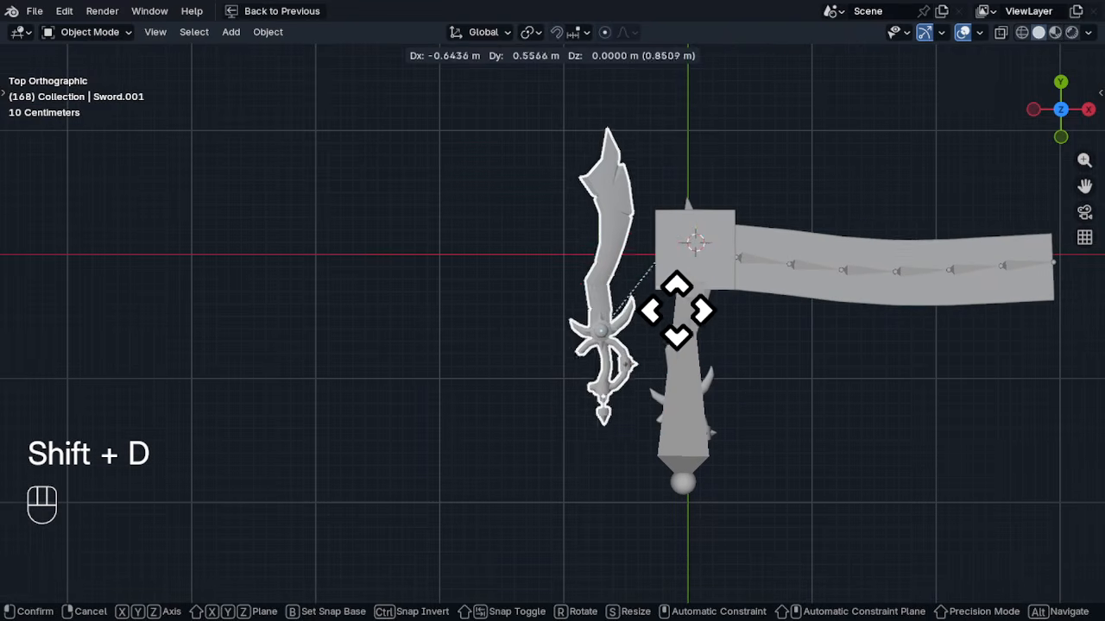
pyautogui.click(615, 351)
pyautogui.hotkey('alt', 'p')
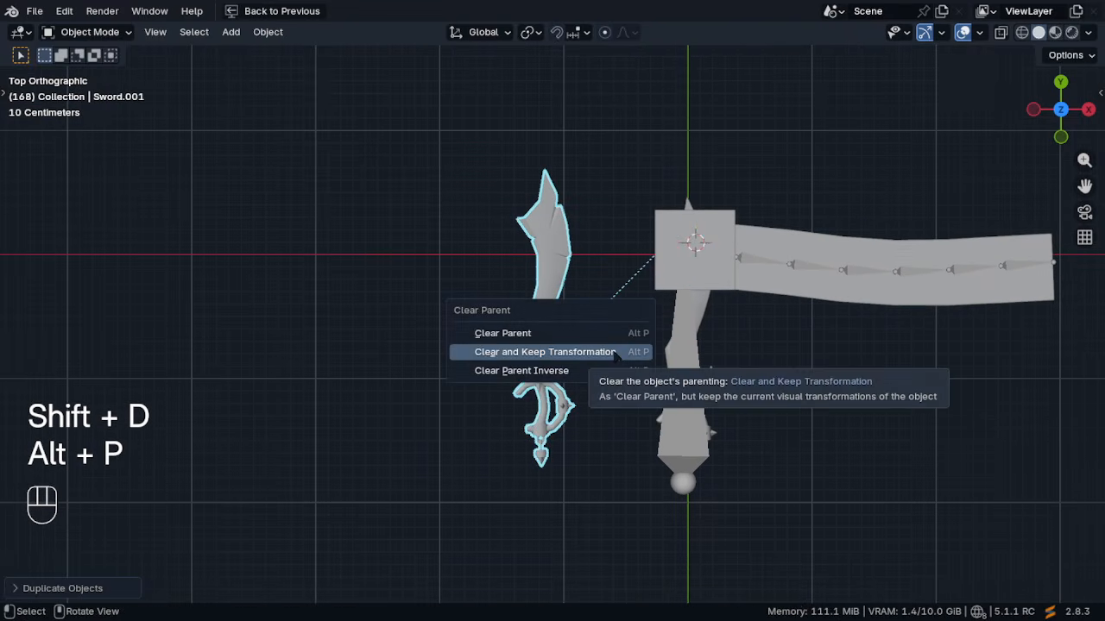
pyautogui.click(615, 351)
# Hide the original sword, the rigged trail strip and the armature, leaving out the sword copy and the new plane
pyautogui.keyDown('shift'); pyautogui.moveTo(615, 356); pyautogui.dragTo(486, 344, button='middle'); pyautogui.keyUp('shift')
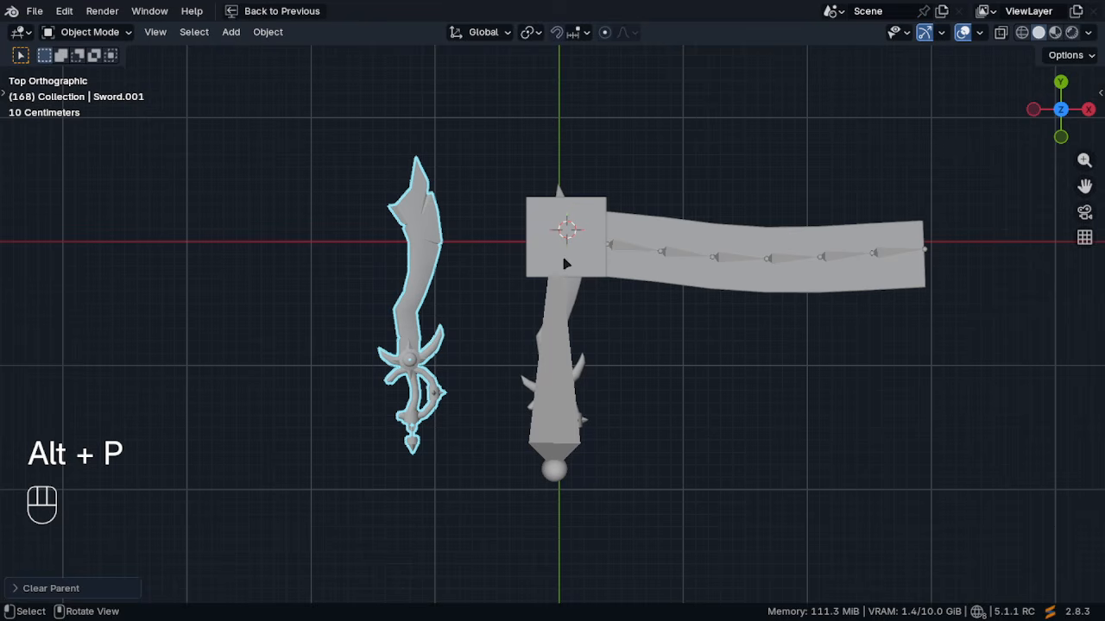
pyautogui.keyDown('shift'); pyautogui.moveTo(688, 294); pyautogui.dragTo(681, 324, button='middle'); pyautogui.keyUp('shift')
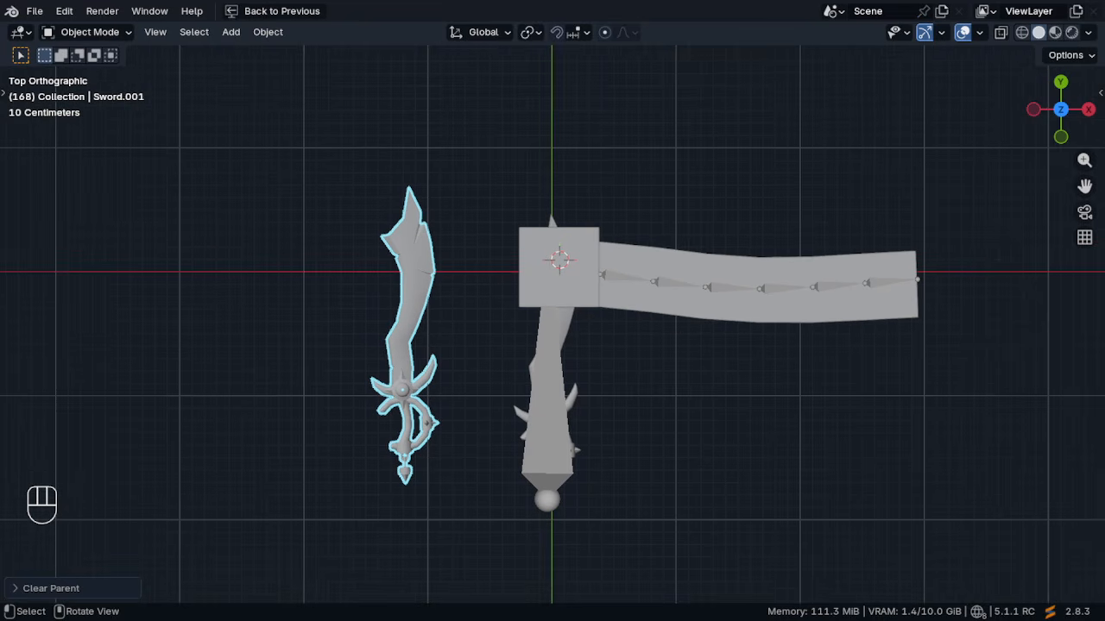
pyautogui.moveTo(980, 439); pyautogui.dragTo(736, 195)
pyautogui.keyDown('shift'); pyautogui.moveTo(712, 482); pyautogui.dragTo(535, 388); pyautogui.keyUp('shift')
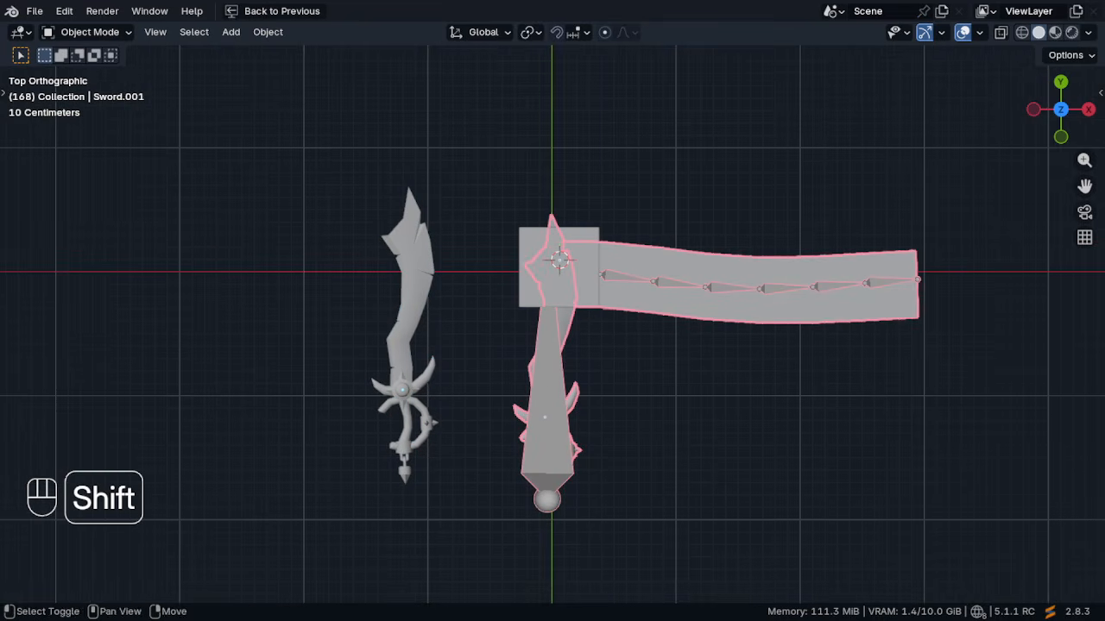
pyautogui.press('h')
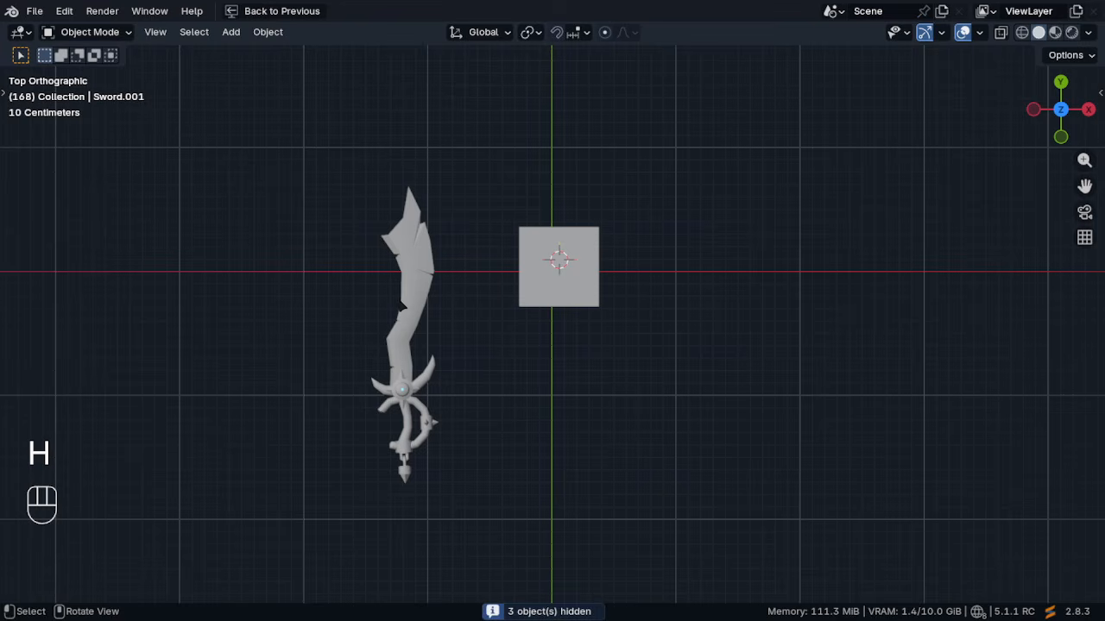
pyautogui.click(401, 307)
pyautogui.press('g')
pyautogui.rightClick(523, 298)
# Extrude the square plane's right edge about 0.6 m along the X axis in edit mode
pyautogui.click(523, 300)
pyautogui.press('g')
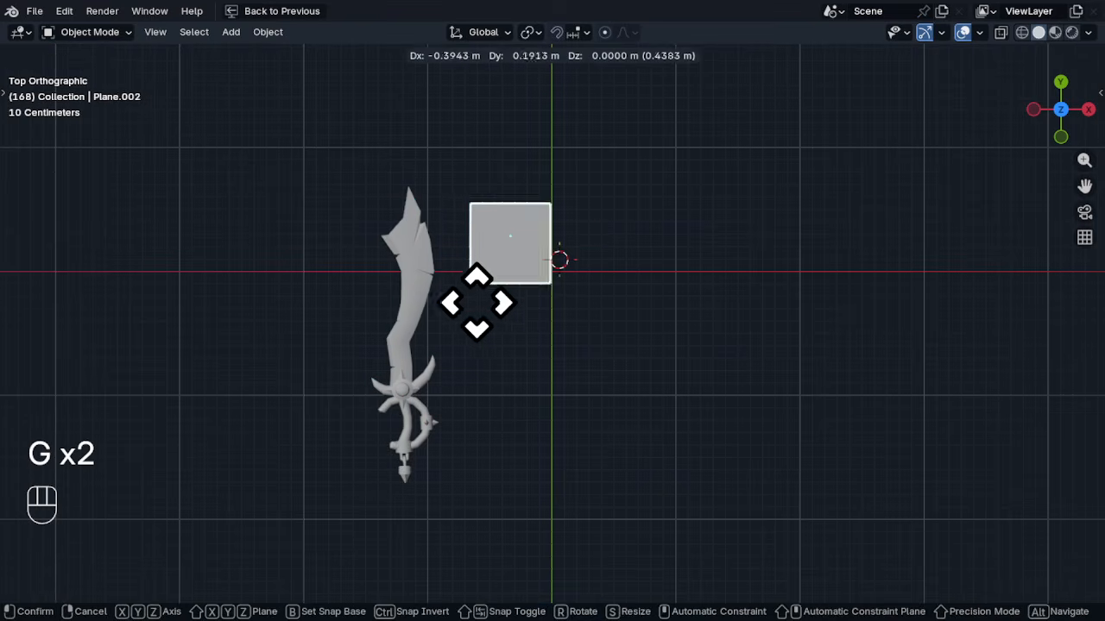
pyautogui.rightClick(556, 256)
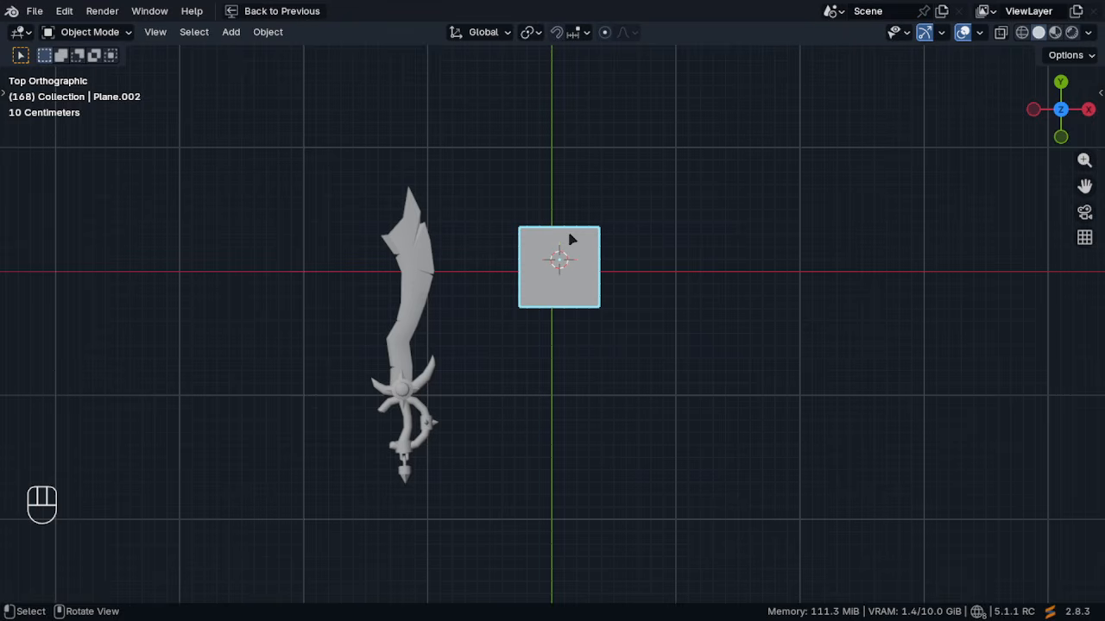
pyautogui.press('Tab')
pyautogui.scroll(4, 582, 259)
pyautogui.keyDown('shift'); pyautogui.moveTo(581, 288); pyautogui.dragTo(550, 260, button='middle'); pyautogui.keyUp('shift')
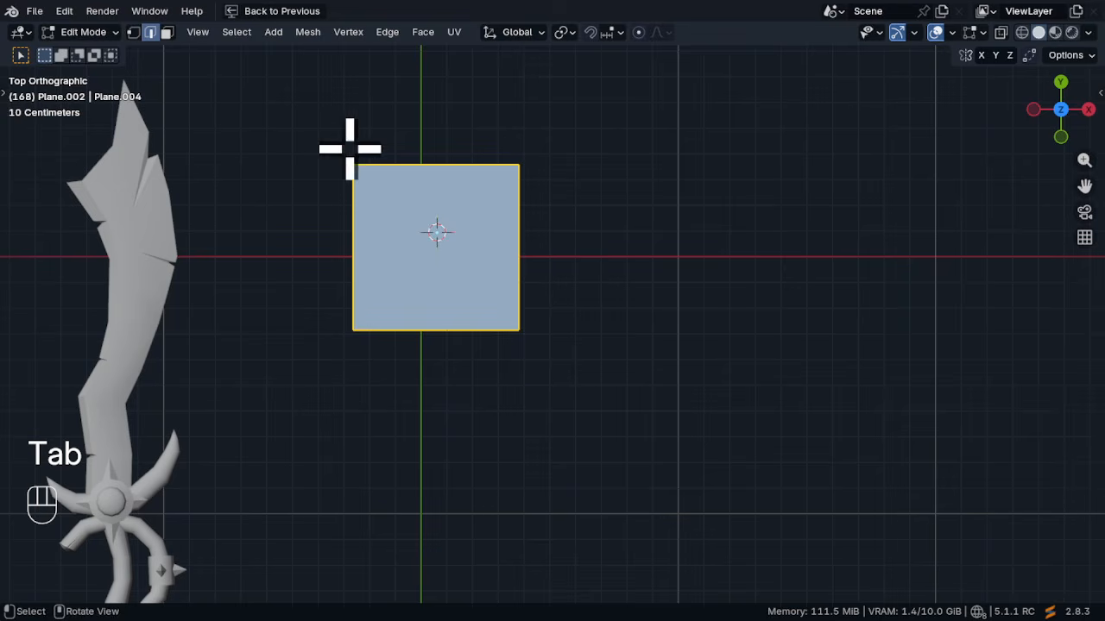
pyautogui.click(528, 289)
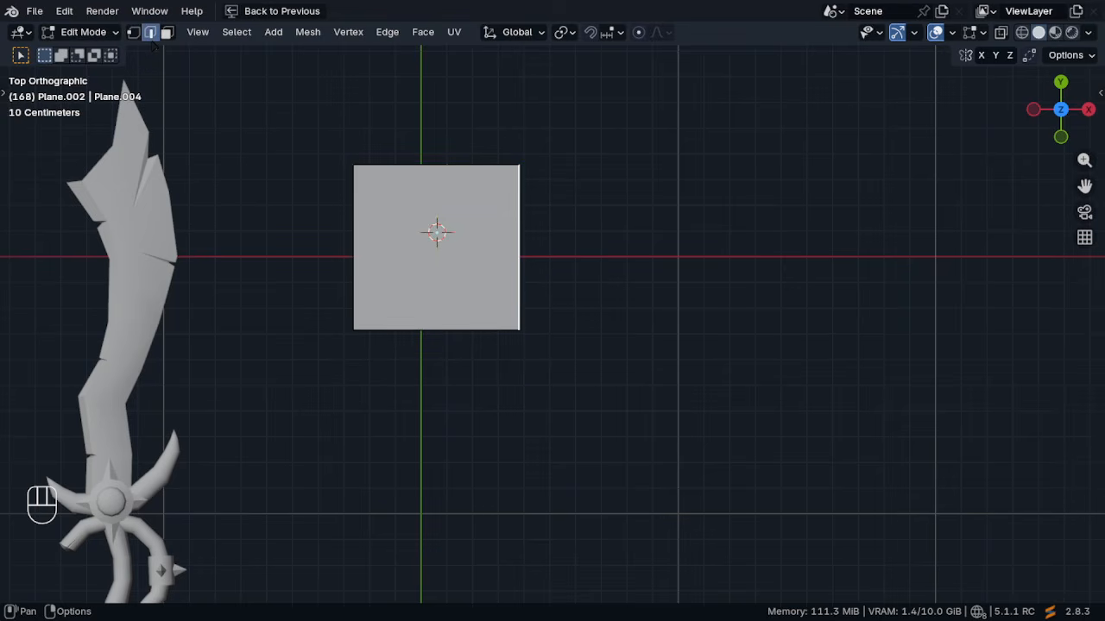
pyautogui.keyDown('shift'); pyautogui.moveTo(590, 306); pyautogui.dragTo(486, 312, button='middle'); pyautogui.keyUp('shift')
pyautogui.press('e')
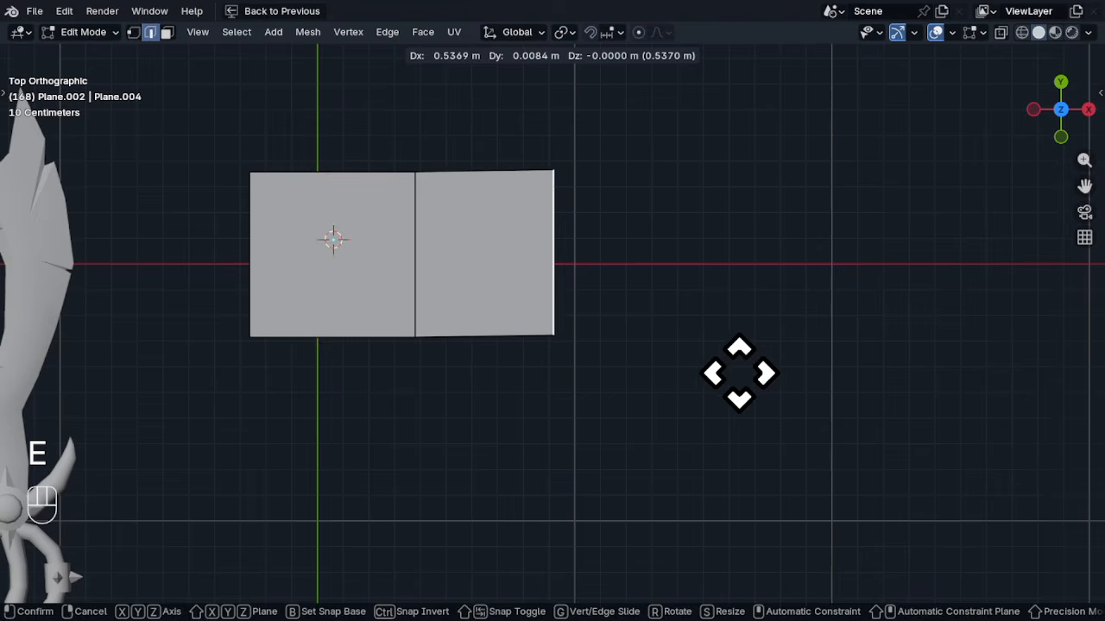
pyautogui.press('x')
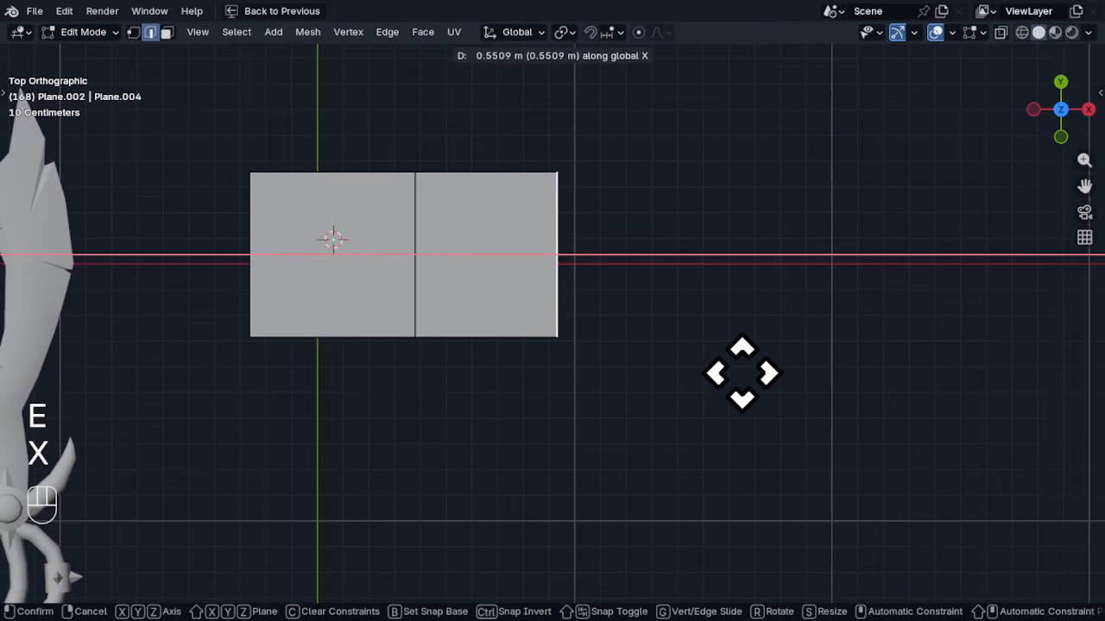
pyautogui.click(760, 374)
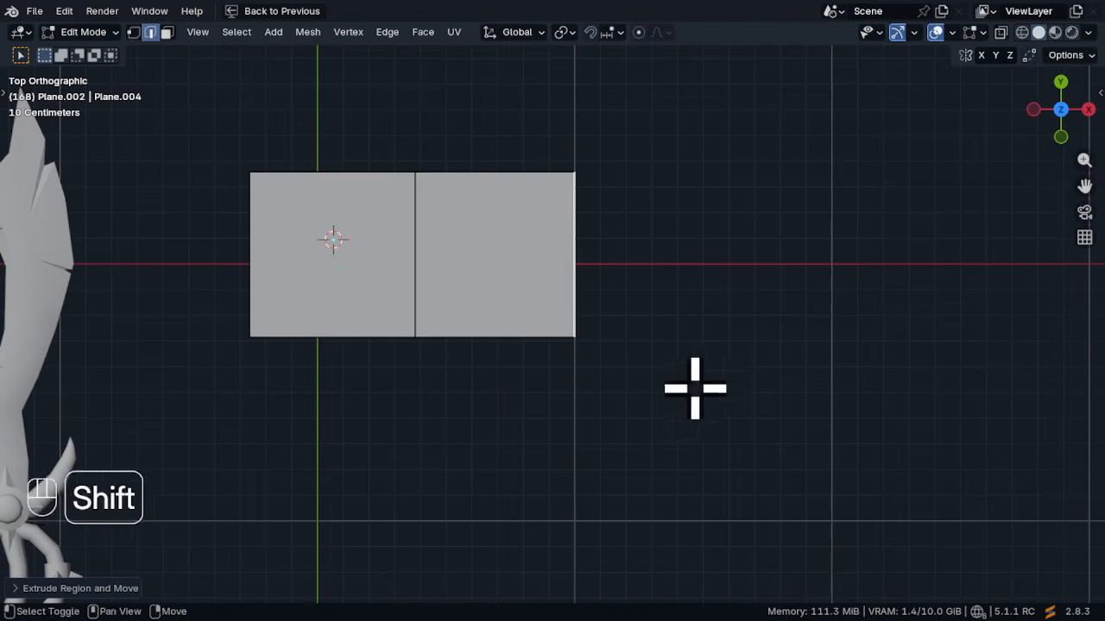
# Repeat the edge extrusion five more times to form a seven-segment strip, and return to object mode
pyautogui.keyDown('shift'); pyautogui.moveTo(695, 389); pyautogui.dragTo(510, 360, button='middle'); pyautogui.keyUp('shift')
pyautogui.scroll(-2, 510, 360)
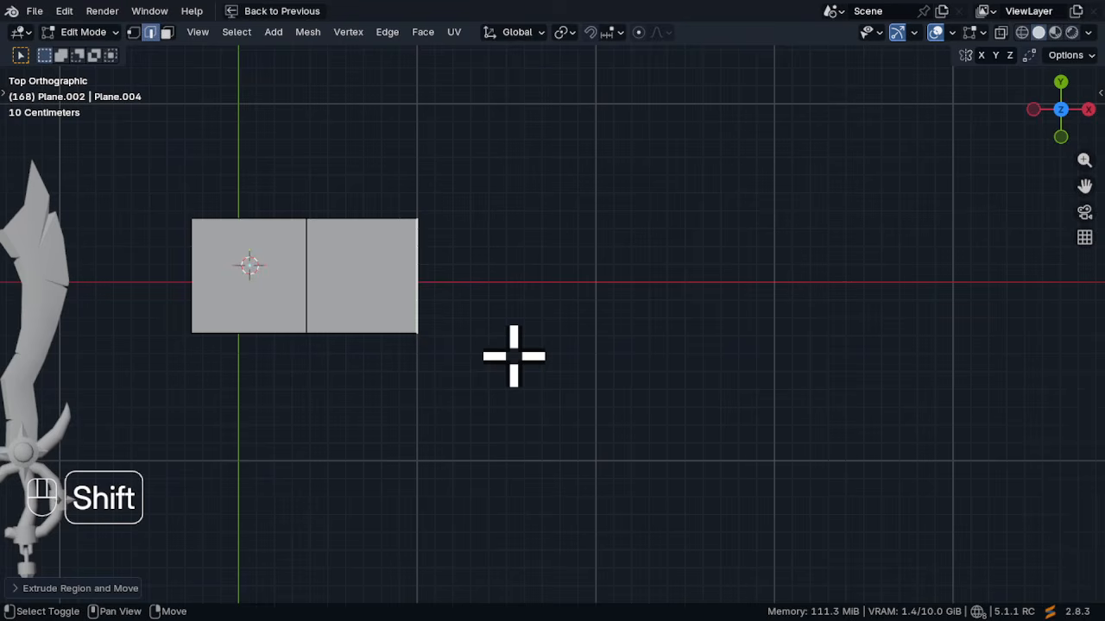
pyautogui.hotkey('shift', 'r')
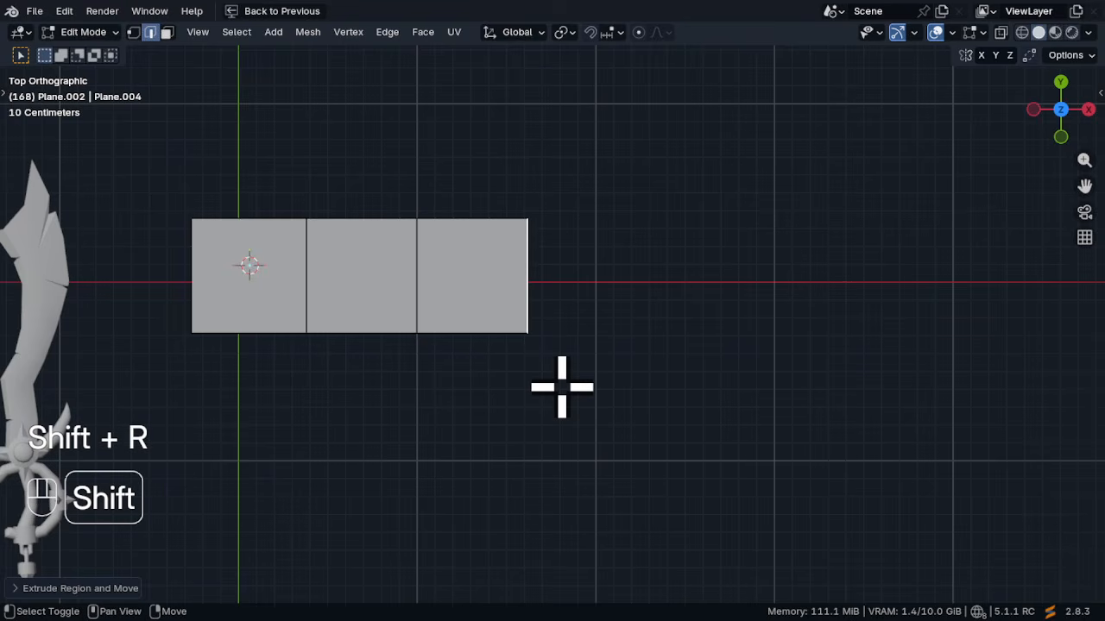
pyautogui.hotkey('shift', 'r')
pyautogui.hotkey('shift', 'r')
pyautogui.hotkey('shift', 'r')
pyautogui.hotkey('shift', 'r')
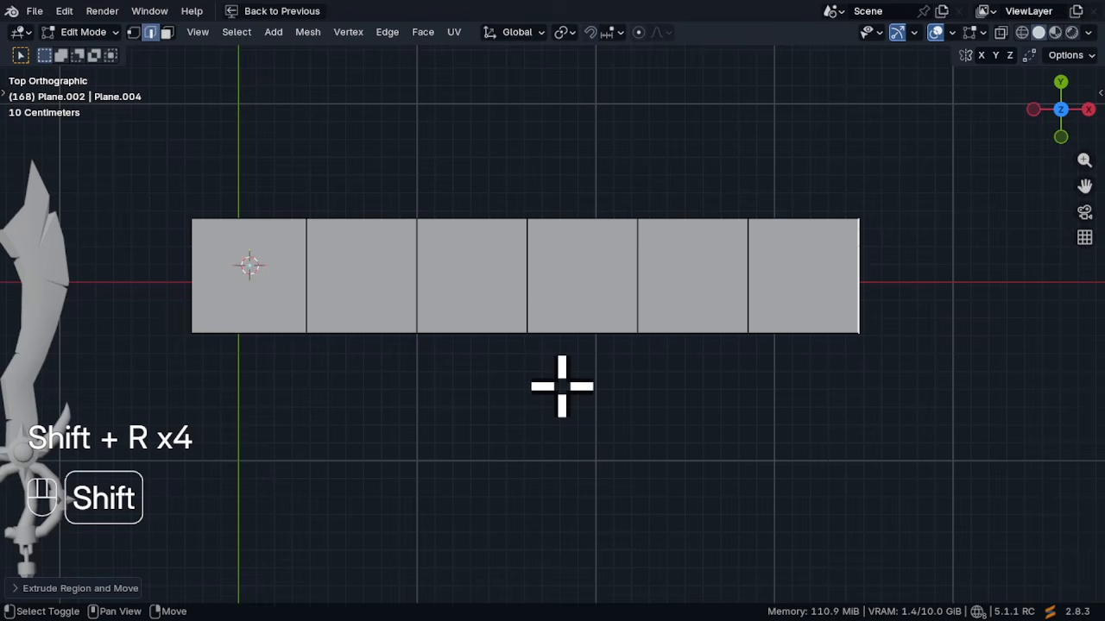
pyautogui.scroll(-4, 540, 323)
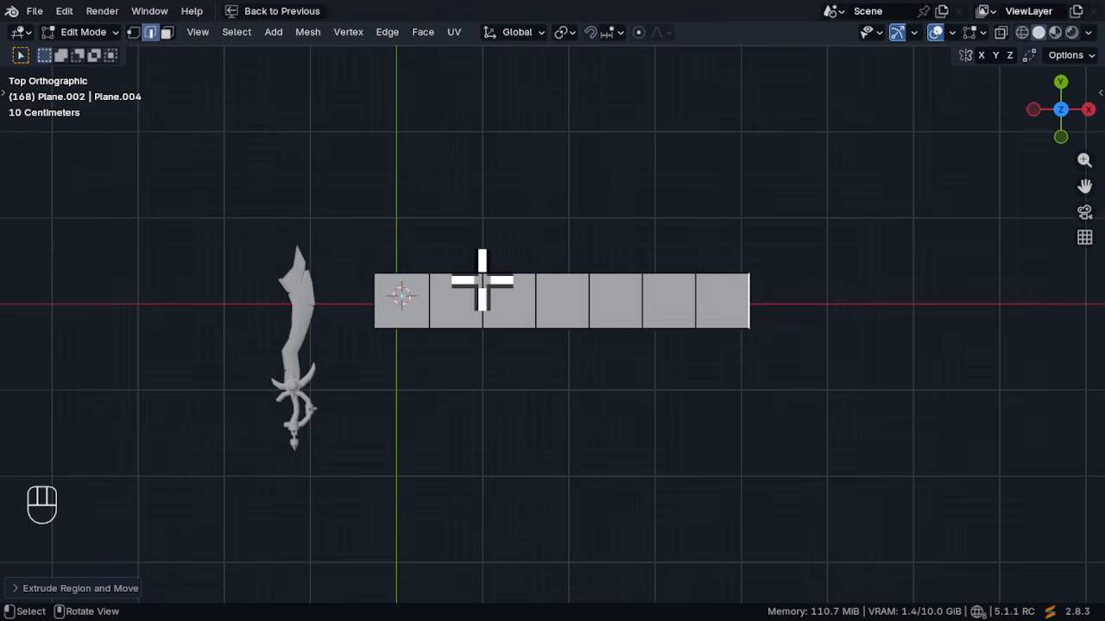
pyautogui.press('Tab')
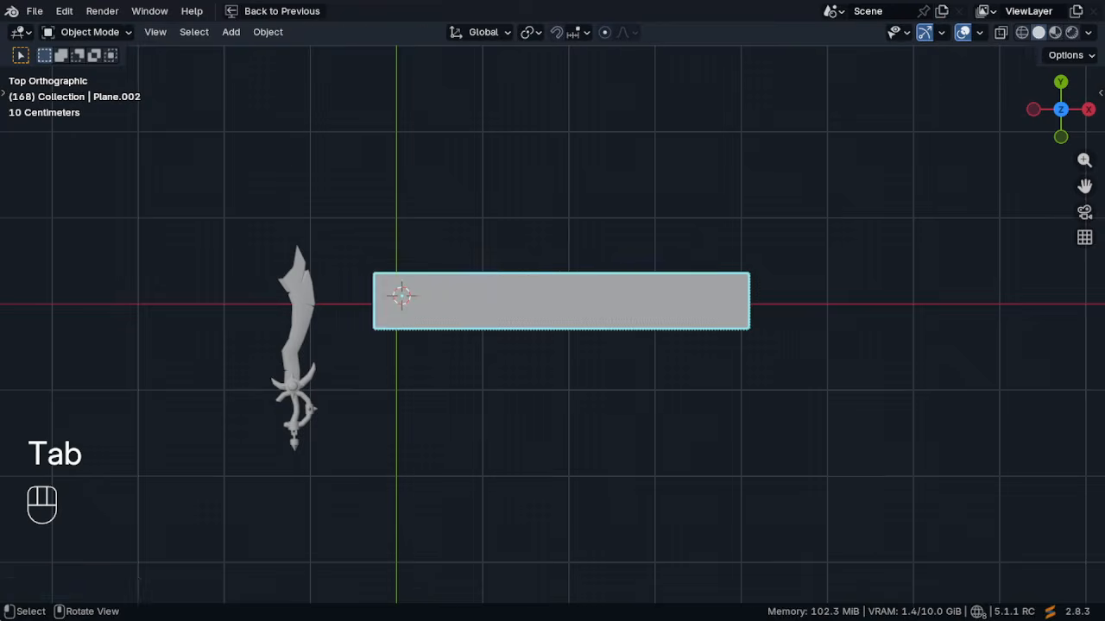
# Move the sword copy about 0.9 m toward the strip so its blade overlaps the strip's near end
pyautogui.scroll(2, 296, 328)
pyautogui.click(296, 328)
pyautogui.press('g')
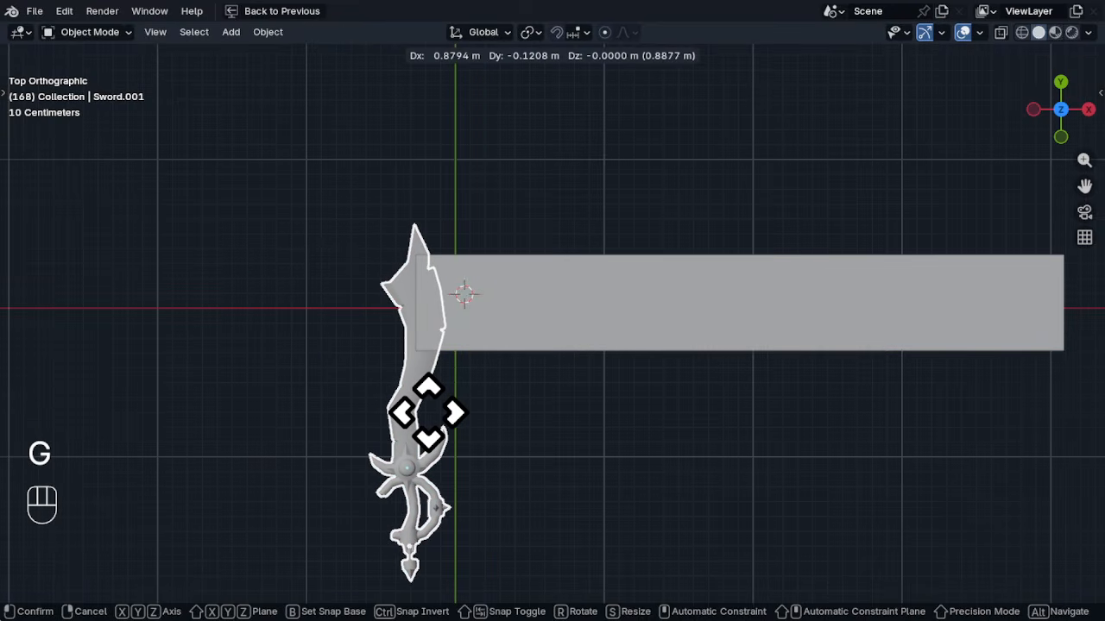
pyautogui.click(426, 415)
# Raise the sword copy along the Z axis to the strip's height and fine-tune its level against the blade
pyautogui.moveTo(426, 414); pyautogui.dragTo(362, 367, button='middle')
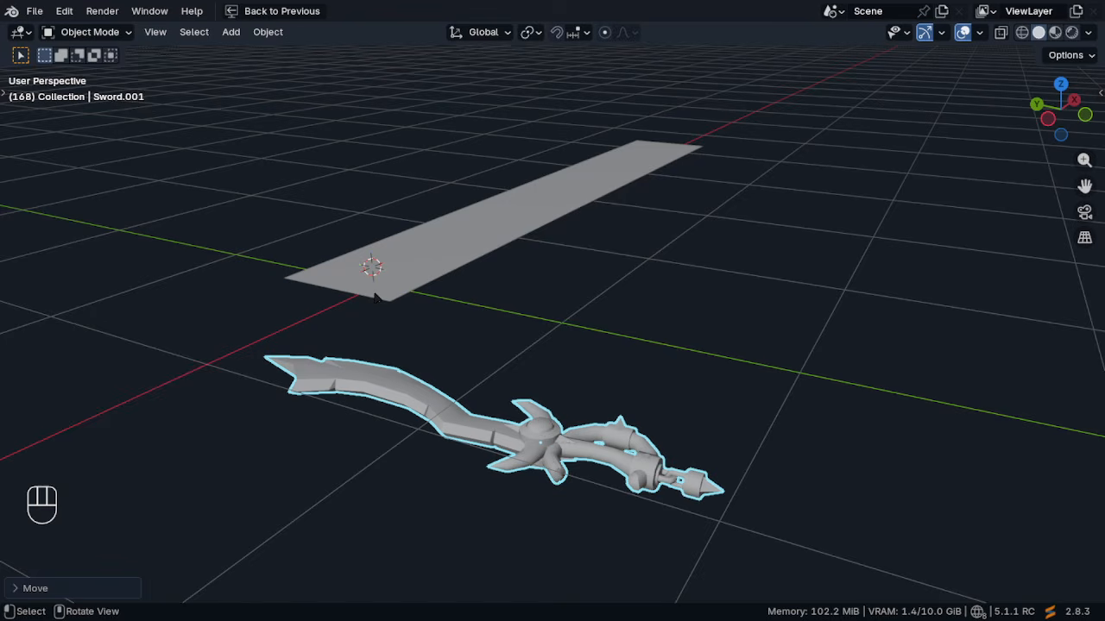
pyautogui.press('g')
pyautogui.press('z')
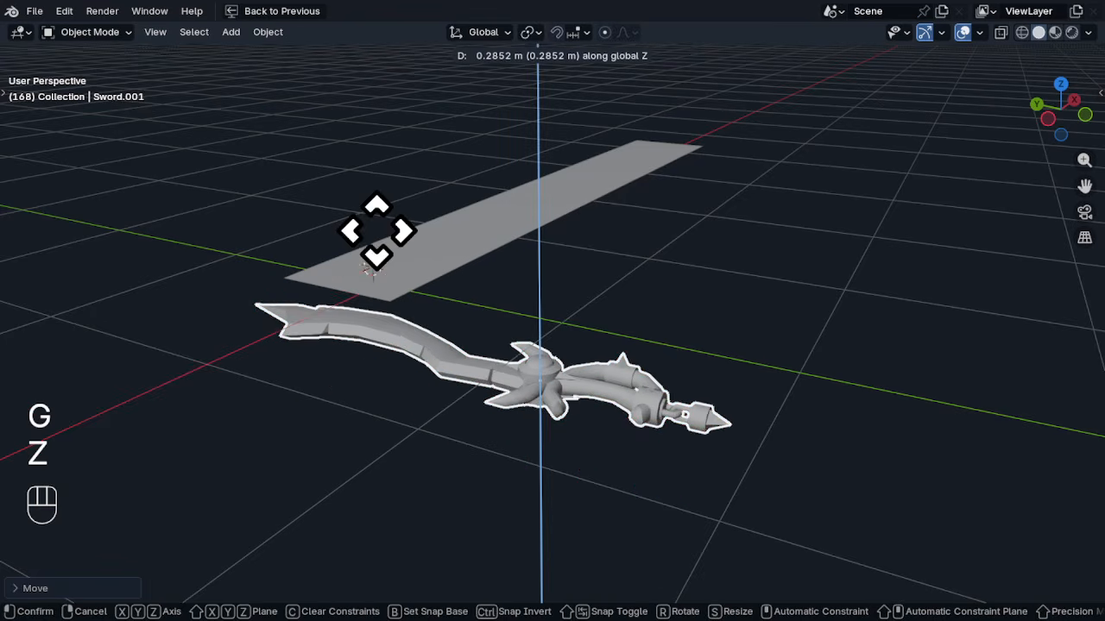
pyautogui.click(380, 198)
pyautogui.moveTo(381, 197); pyautogui.dragTo(527, 207, button='middle')
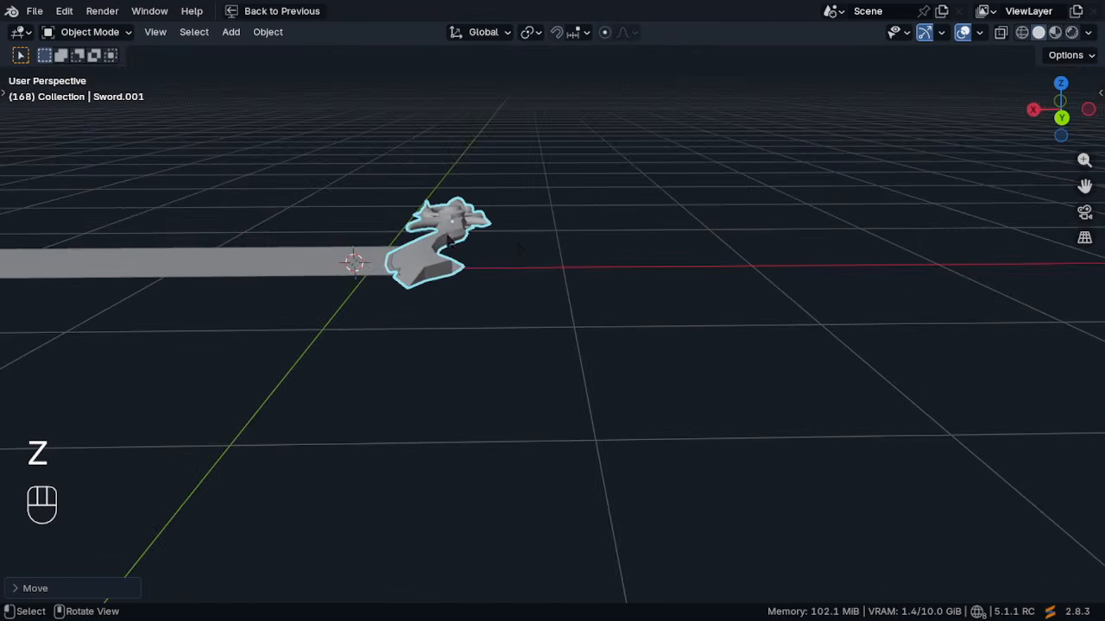
pyautogui.scroll(4, 393, 250)
pyautogui.moveTo(391, 252); pyautogui.dragTo(458, 267, button='middle')
pyautogui.press('g')
pyautogui.press('z')
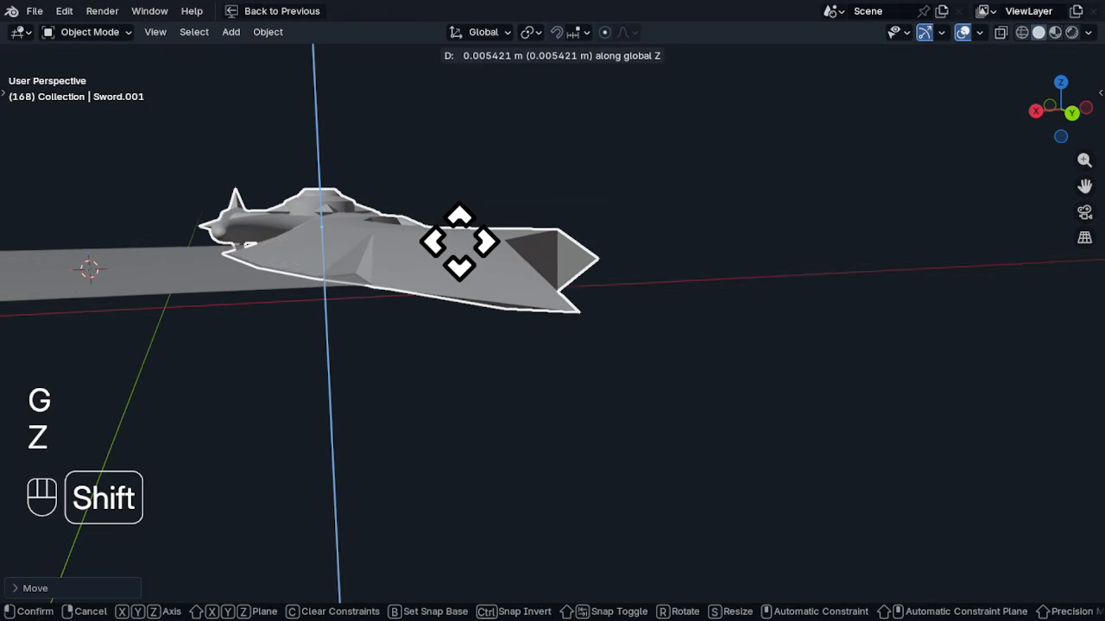
pyautogui.keyDown('shift'); pyautogui.click(462, 243); pyautogui.keyUp('shift')
# Deselect the sword copy and select the plane strip in the top orthographic view
pyautogui.moveTo(460, 243); pyautogui.dragTo(595, 354, button='middle')
pyautogui.scroll(-6, 306, 320)
pyautogui.scroll(4, 595, 353)
pyautogui.keyDown('shift'); pyautogui.moveTo(574, 191); pyautogui.dragTo(384, 397, button='middle'); pyautogui.keyUp('shift')
pyautogui.keyDown('ctrl'); pyautogui.moveTo(432, 324); pyautogui.dragTo(423, 354, button='middle'); pyautogui.keyUp('ctrl')
pyautogui.keyDown('ctrl'); pyautogui.moveTo(233, 260); pyautogui.dragTo(654, 390); pyautogui.keyUp('ctrl')
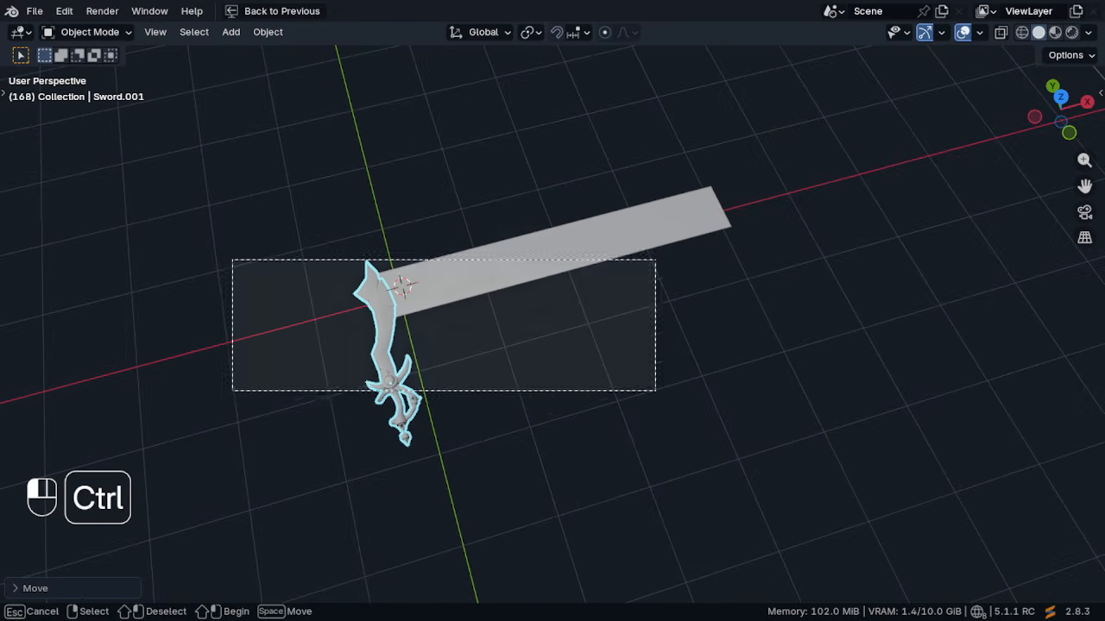
pyautogui.moveTo(582, 347); pyautogui.dragTo(558, 366, button='middle')
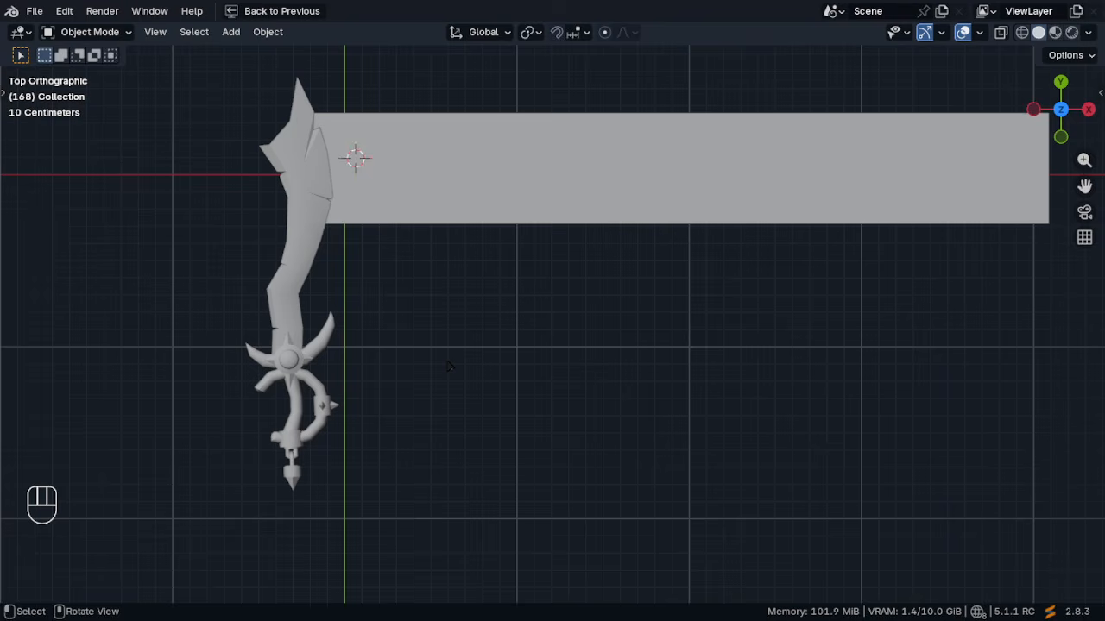
pyautogui.click(397, 193)
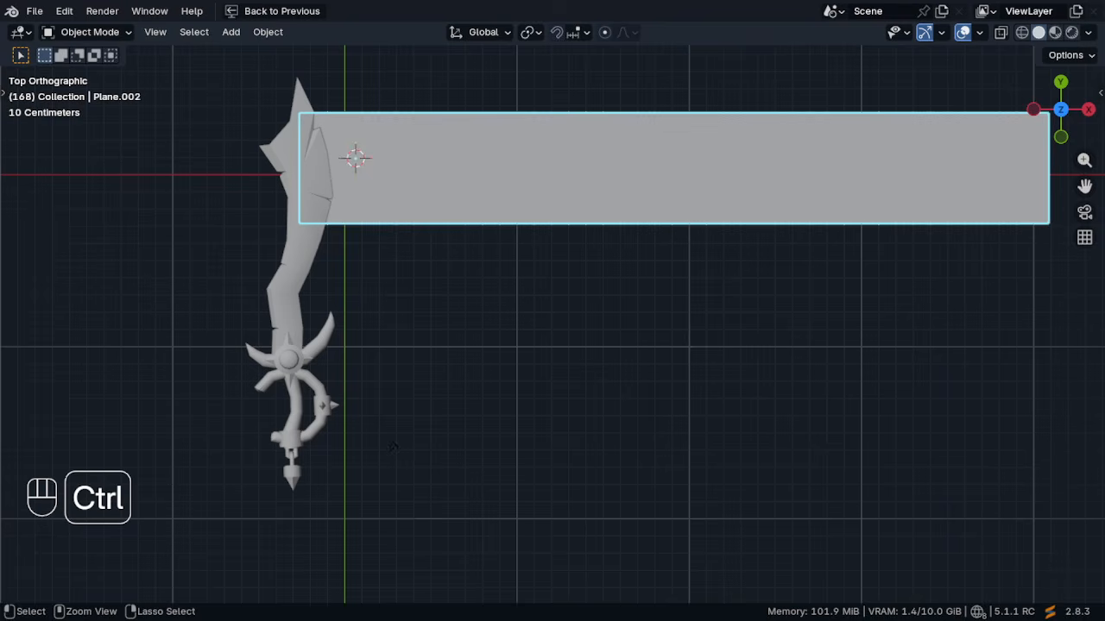
# Restore the multi-area workspace, widen the area beside the viewport and set it to the Shader Editor
pyautogui.hotkey('ctrl', 'space')
pyautogui.moveTo(533, 129); pyautogui.dragTo(434, 128)
pyautogui.press('n')
pyautogui.click(451, 32)
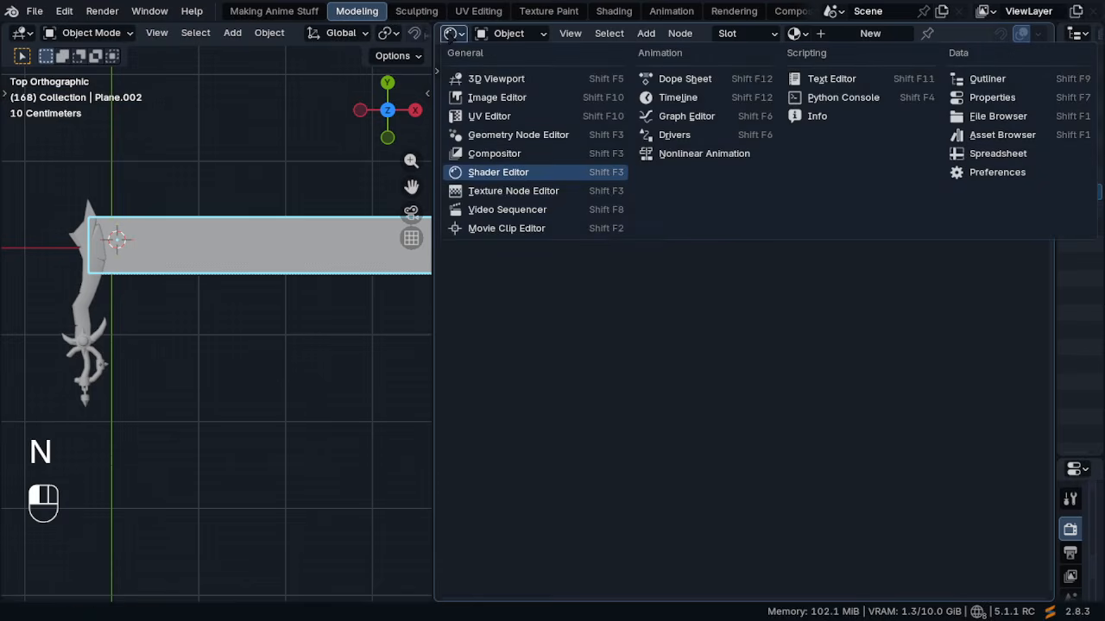
pyautogui.click(483, 152)
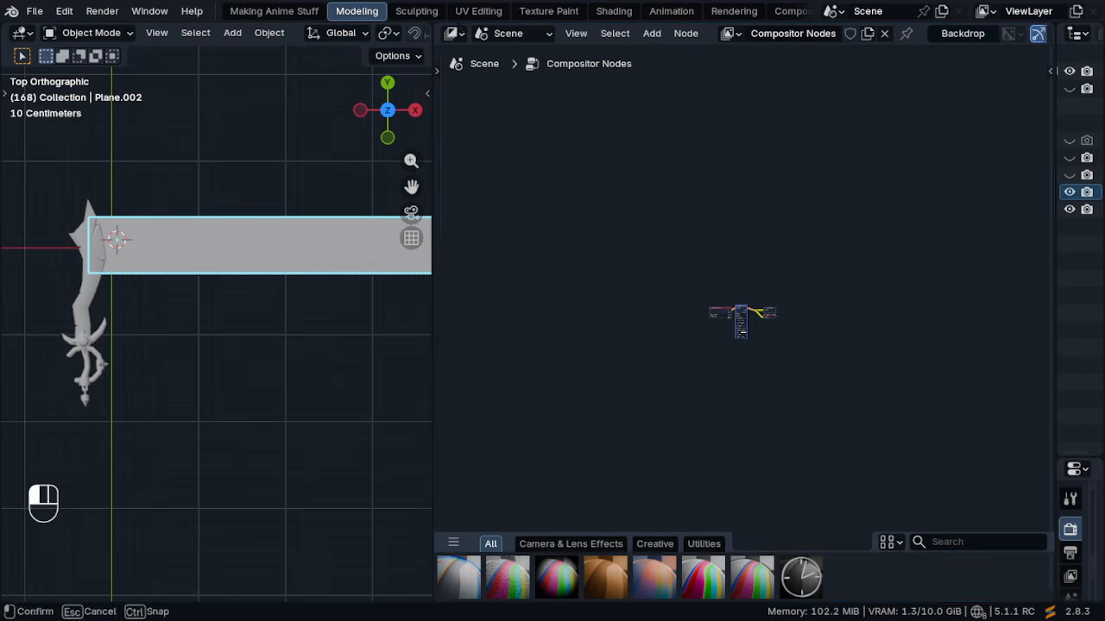
pyautogui.click(450, 33)
pyautogui.click(484, 171)
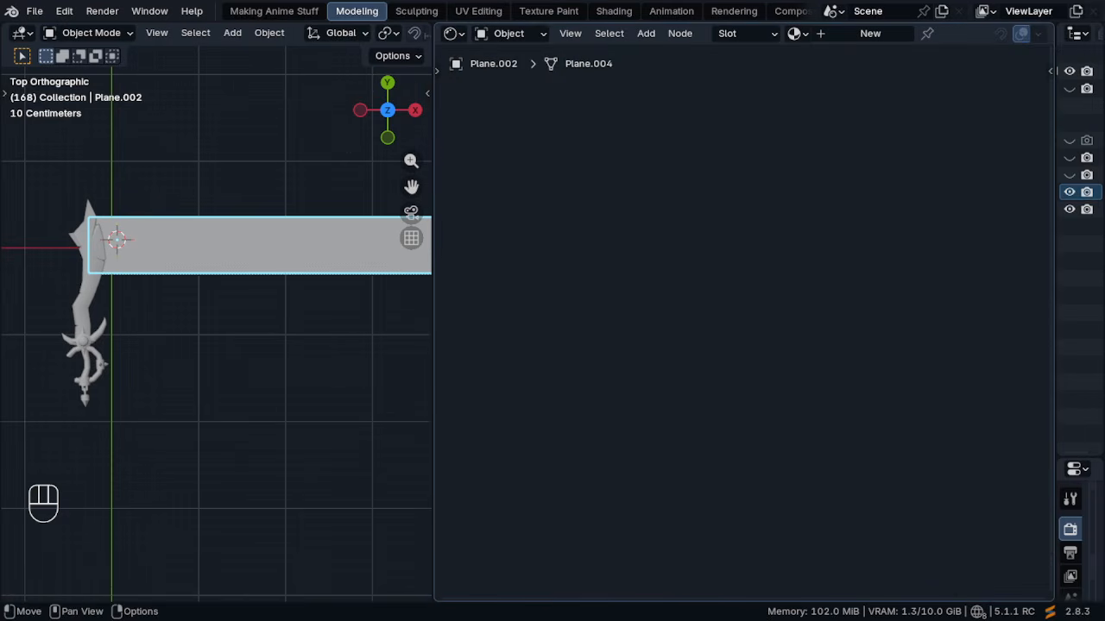
# Create a new material on the plane strip and name it "Trail Tut"
pyautogui.click(872, 33)
pyautogui.doubleClick(872, 33)
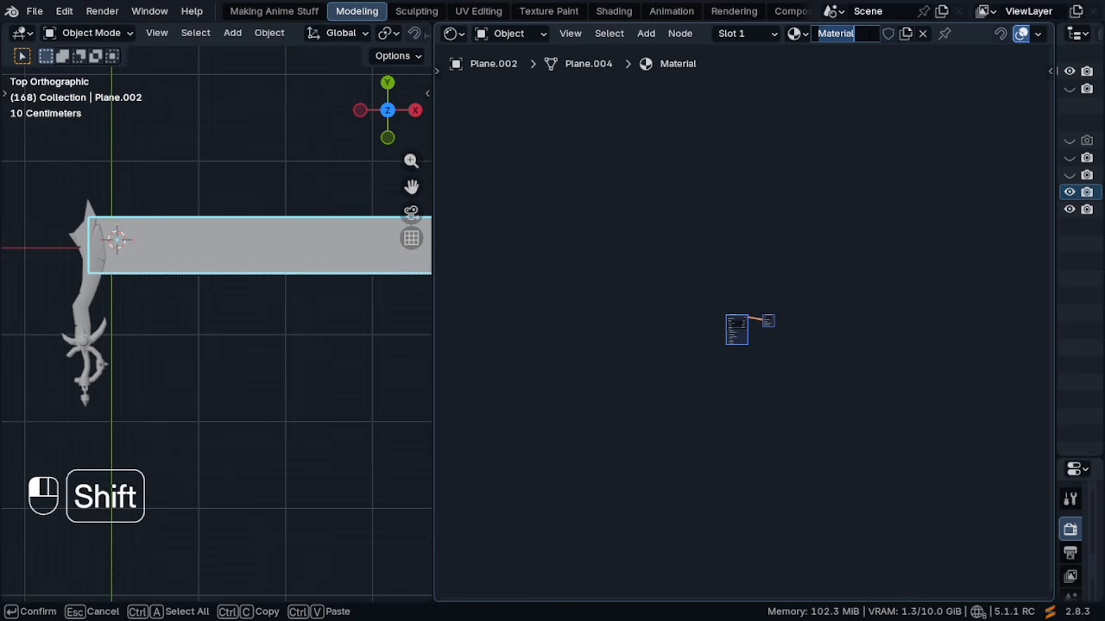
pyautogui.write('Trail Tut')
pyautogui.press('Return')
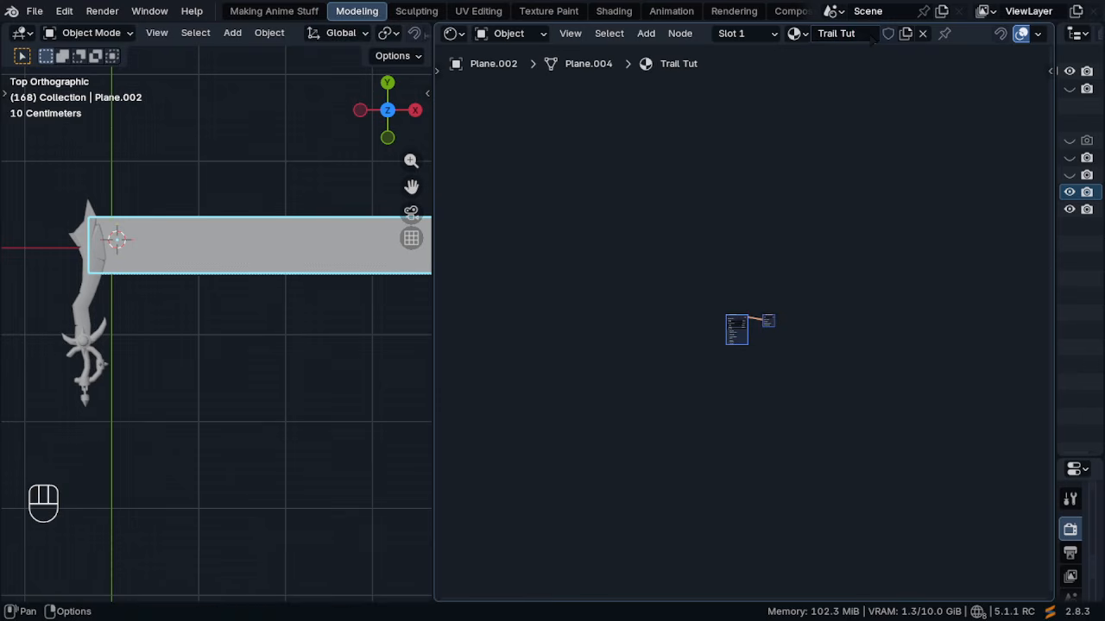
# Switch the 3D viewport to Material Preview shading with the whole strip in view
pyautogui.scroll(6, 747, 322)
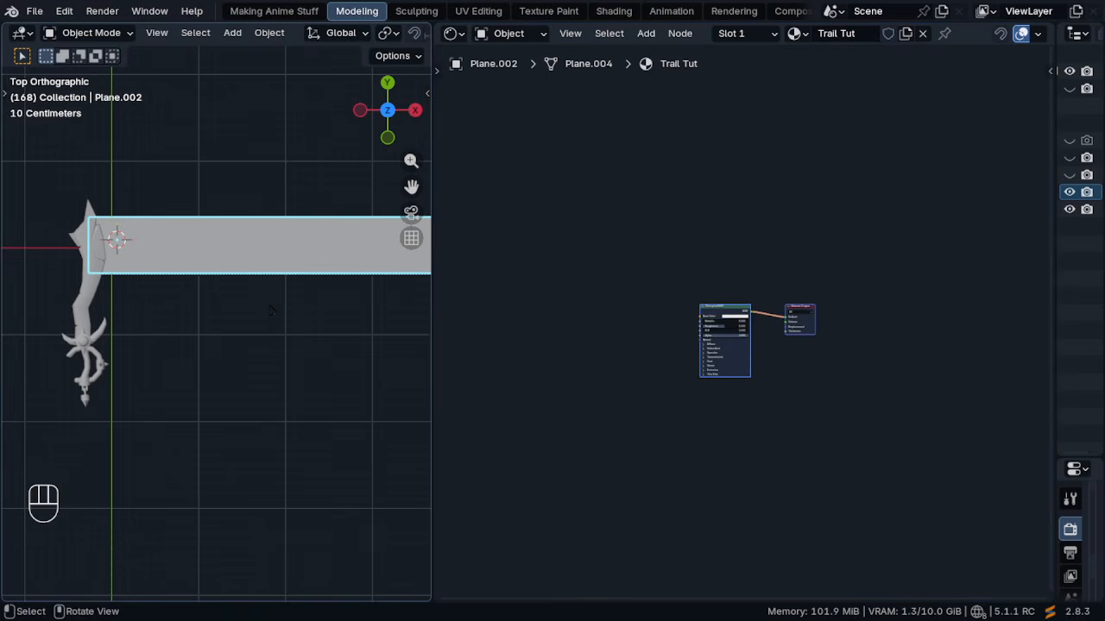
pyautogui.keyDown('shift'); pyautogui.moveTo(293, 333); pyautogui.dragTo(256, 365, button='middle'); pyautogui.keyUp('shift')
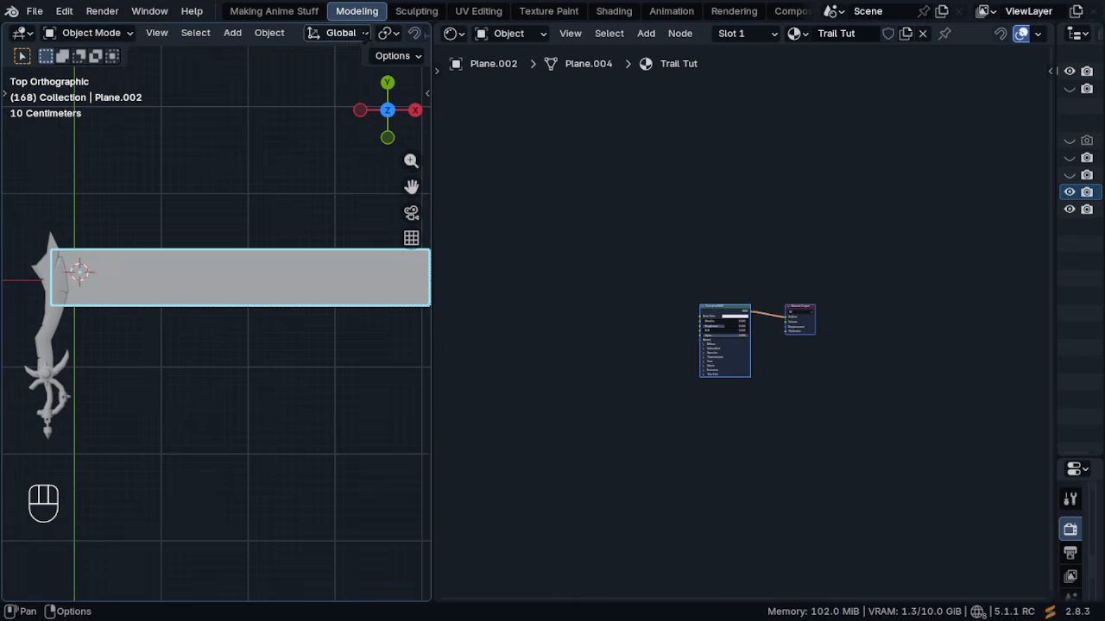
pyautogui.moveTo(364, 38); pyautogui.dragTo(38, 37, button='middle')
pyautogui.click(385, 36)
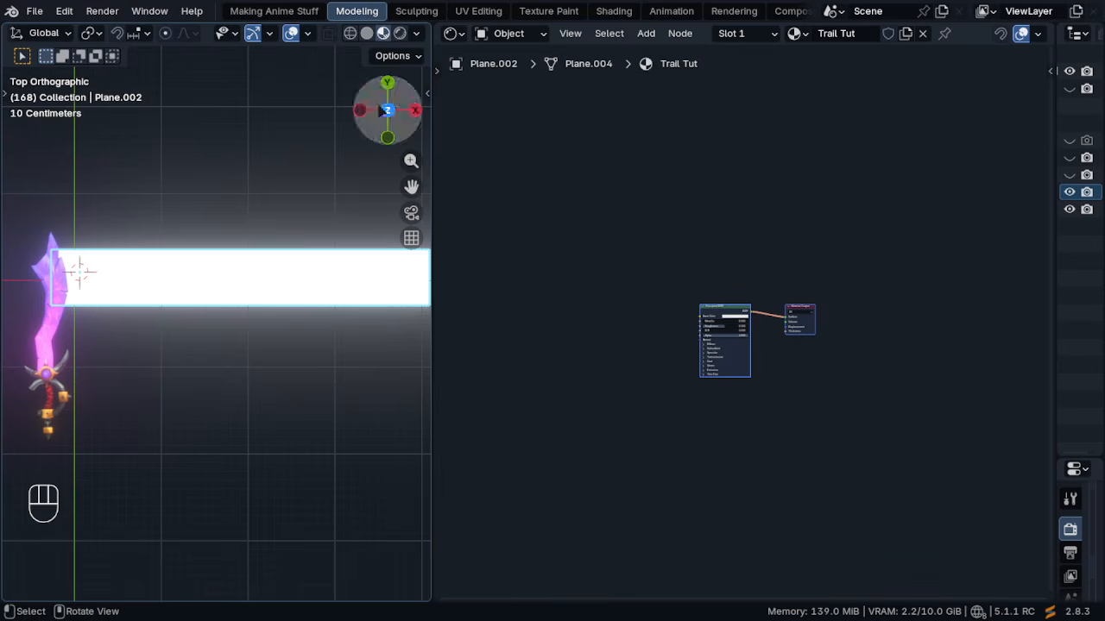
pyautogui.keyDown('shift'); pyautogui.moveTo(238, 352); pyautogui.dragTo(242, 318, button='middle'); pyautogui.keyUp('shift')
pyautogui.keyDown('shift'); pyautogui.moveTo(308, 290); pyautogui.dragTo(266, 285, button='middle'); pyautogui.keyUp('shift')
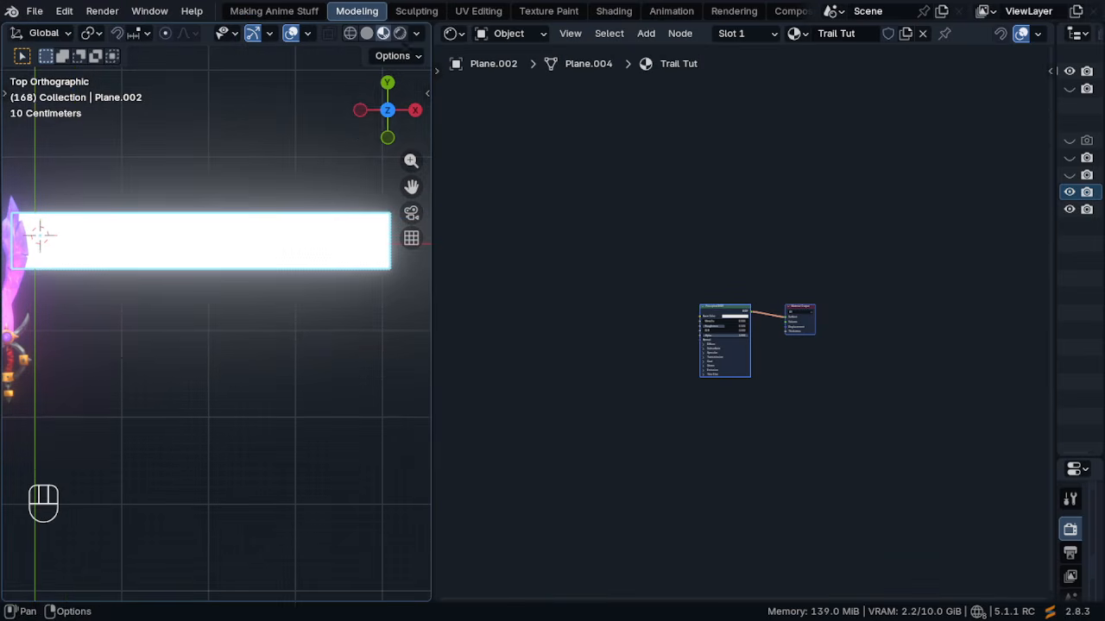
# Set the viewport shading's compositor to Disabled and hide the viewport overlays
pyautogui.click(416, 32)
pyautogui.click(356, 428)
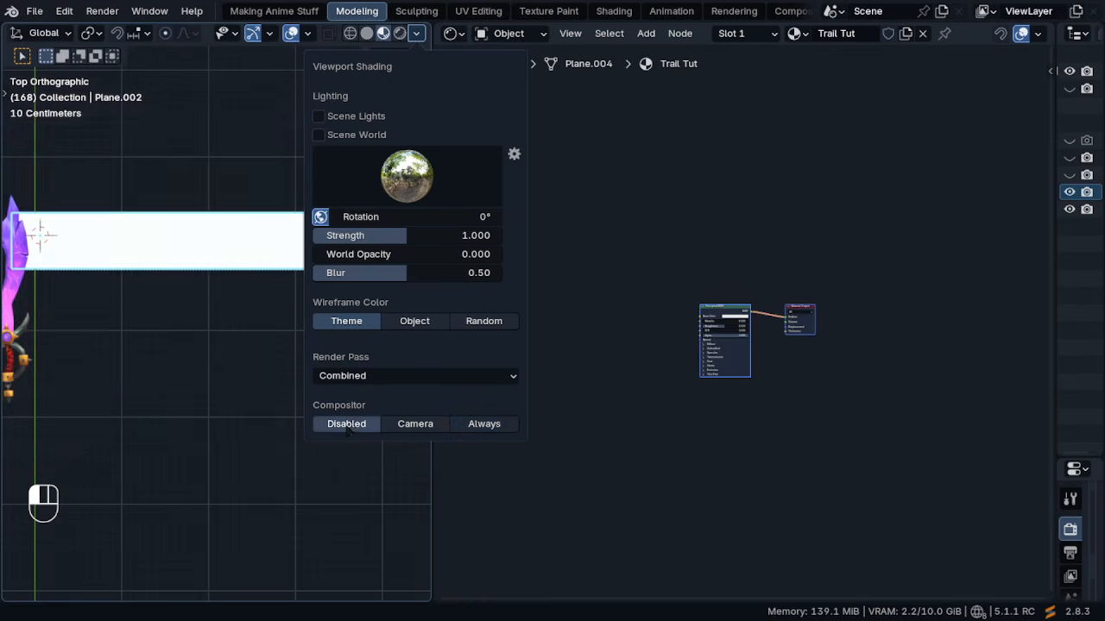
pyautogui.keyDown('shift'); pyautogui.moveTo(207, 320); pyautogui.dragTo(194, 340, button='middle'); pyautogui.keyUp('shift')
pyautogui.hotkey('shift', 'alt', 'z')
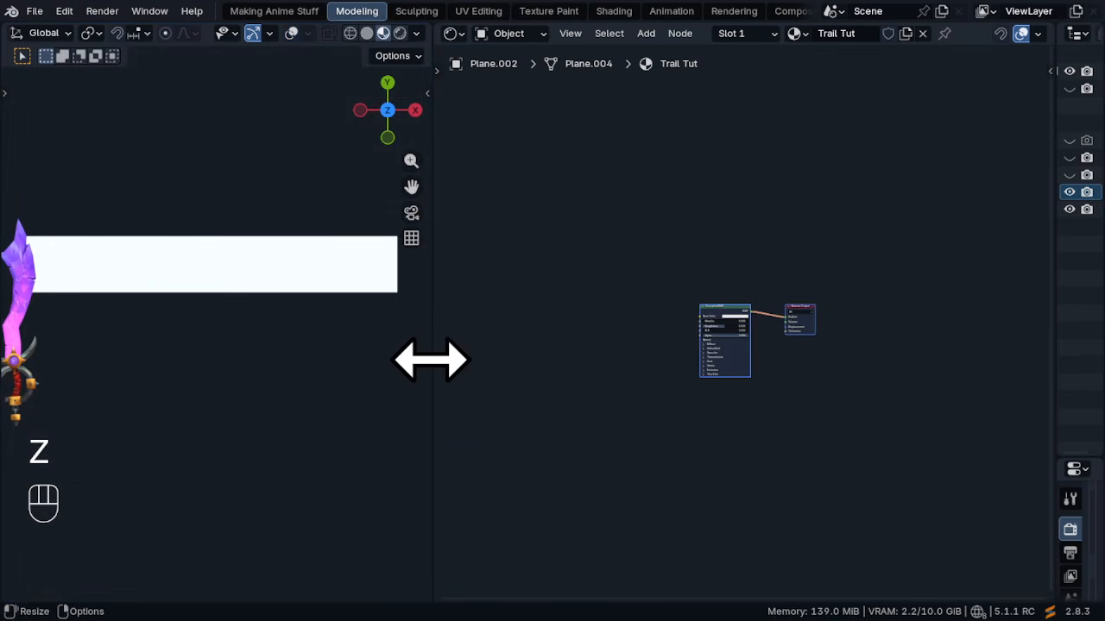
# Delete the default Principled BSDF and Material Output nodes from the Trail Tut material
pyautogui.scroll(7, 753, 329)
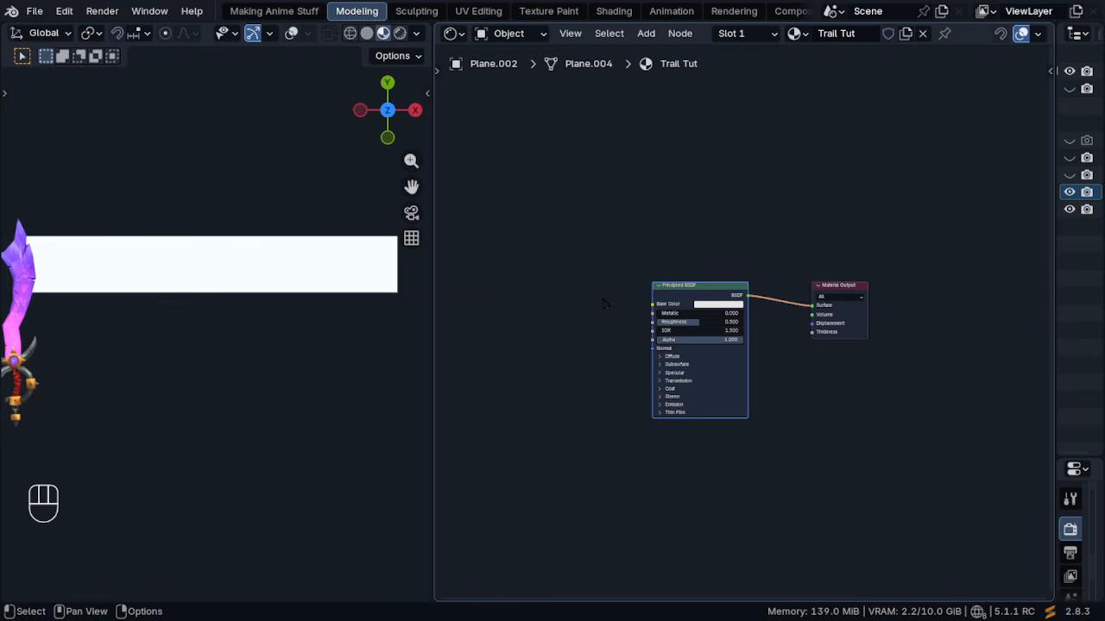
pyautogui.press('x')
pyautogui.hotkey('shift', 'a')
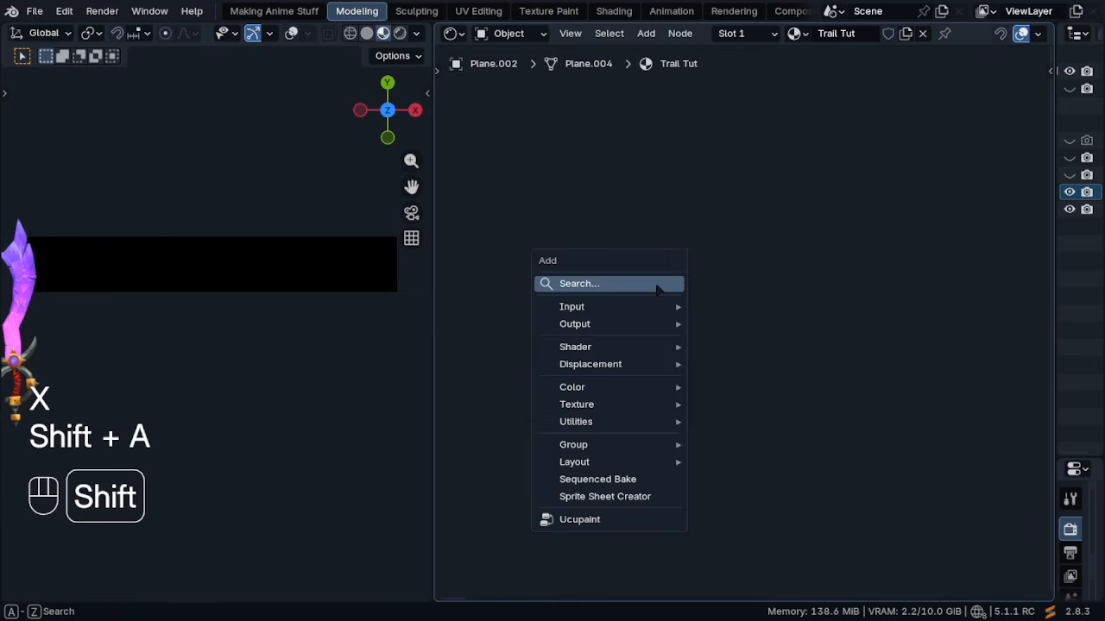
pyautogui.click(658, 288)
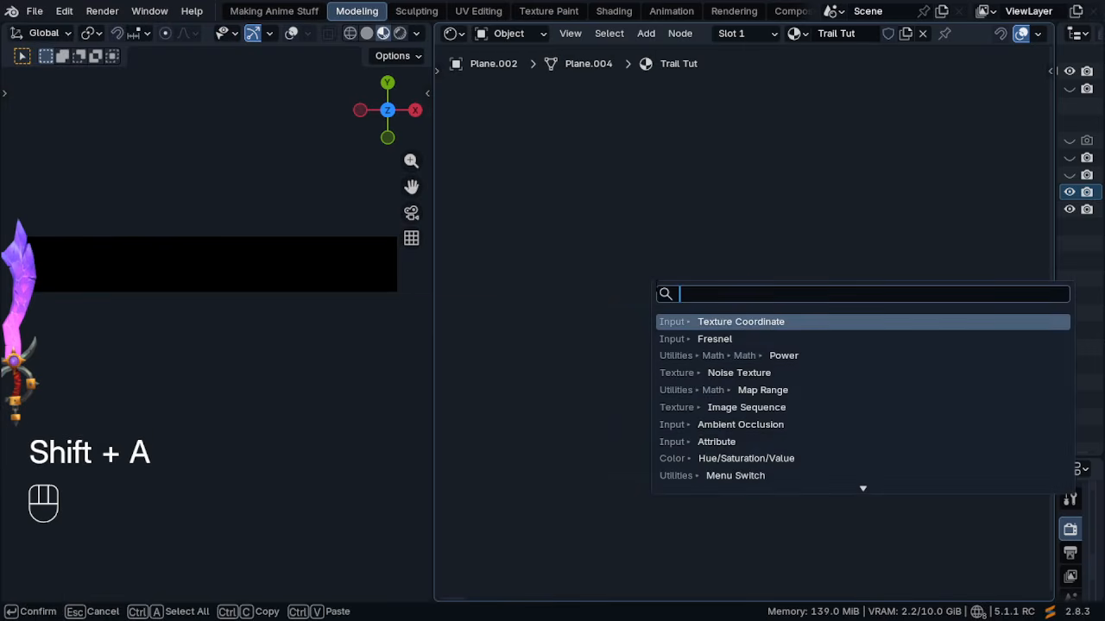
pyautogui.write('#')
pyautogui.press('Return')
# Add a Texture Coordinate node to the empty Trail Tut material
pyautogui.hotkey('shift', 'a')
pyautogui.click(658, 287)
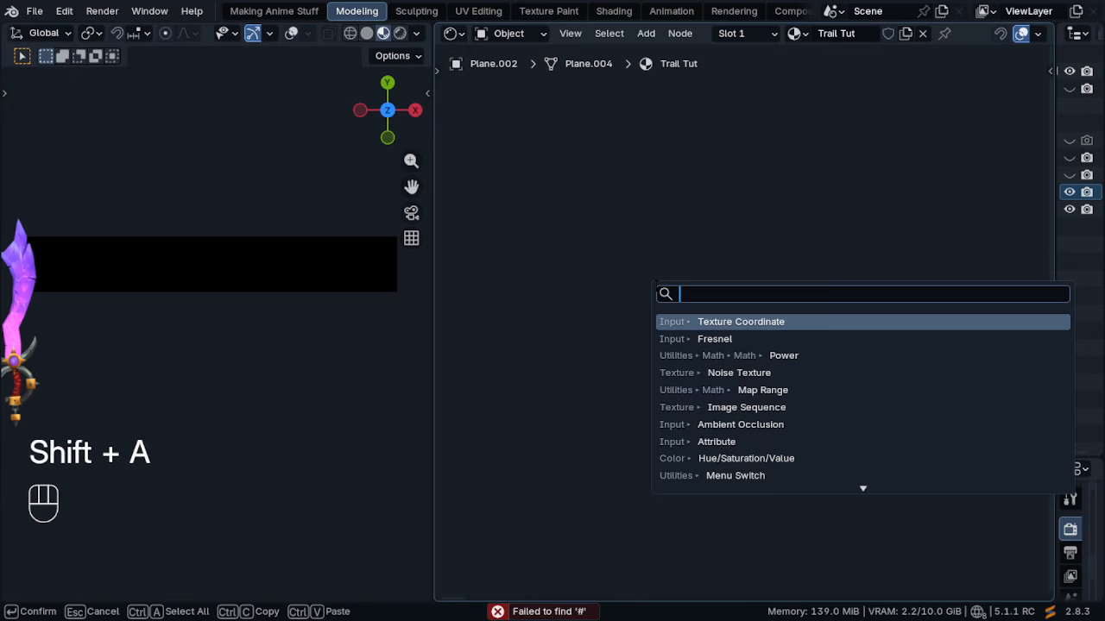
pyautogui.write('coord')
pyautogui.press('Return')
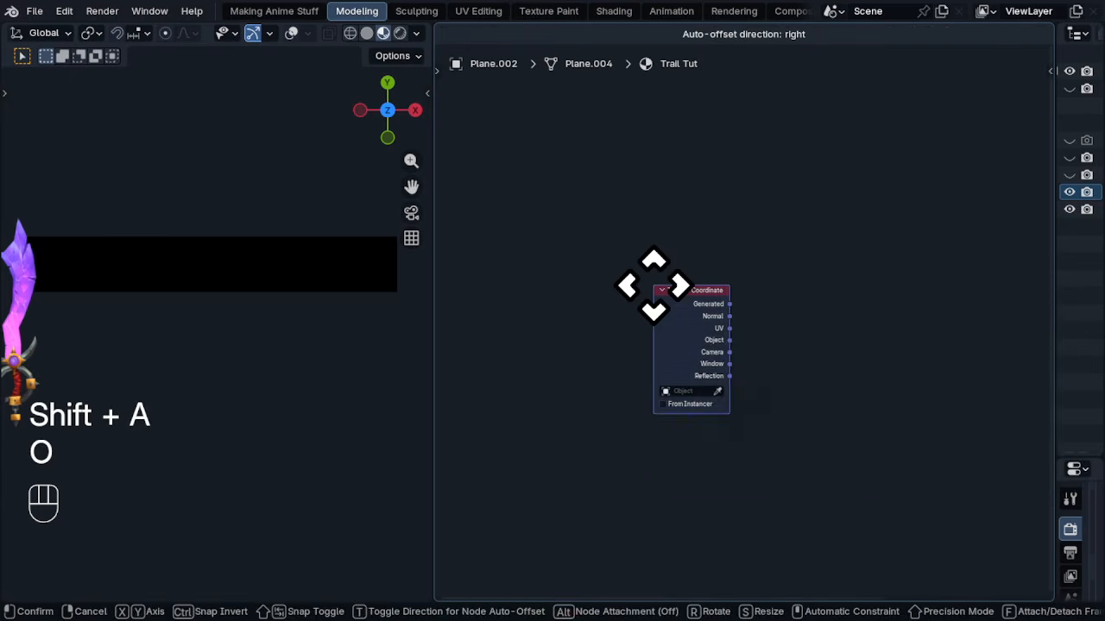
pyautogui.click(560, 277)
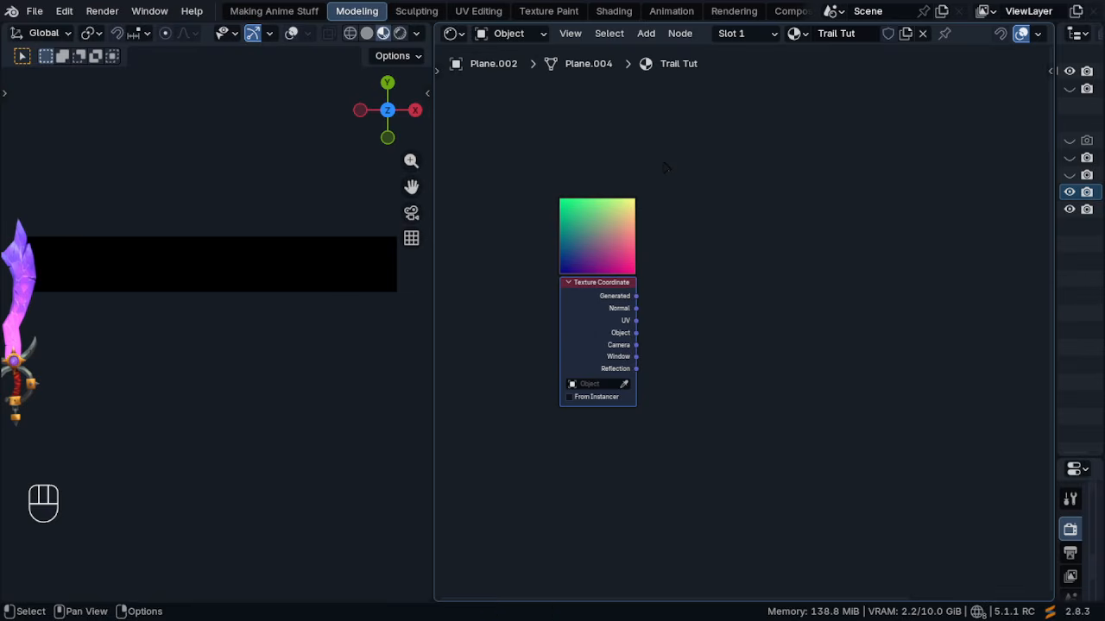
# Preview the Texture Coordinate node on the strip, cycling from its Generated output to its UV output
pyautogui.scroll(2, 643, 290)
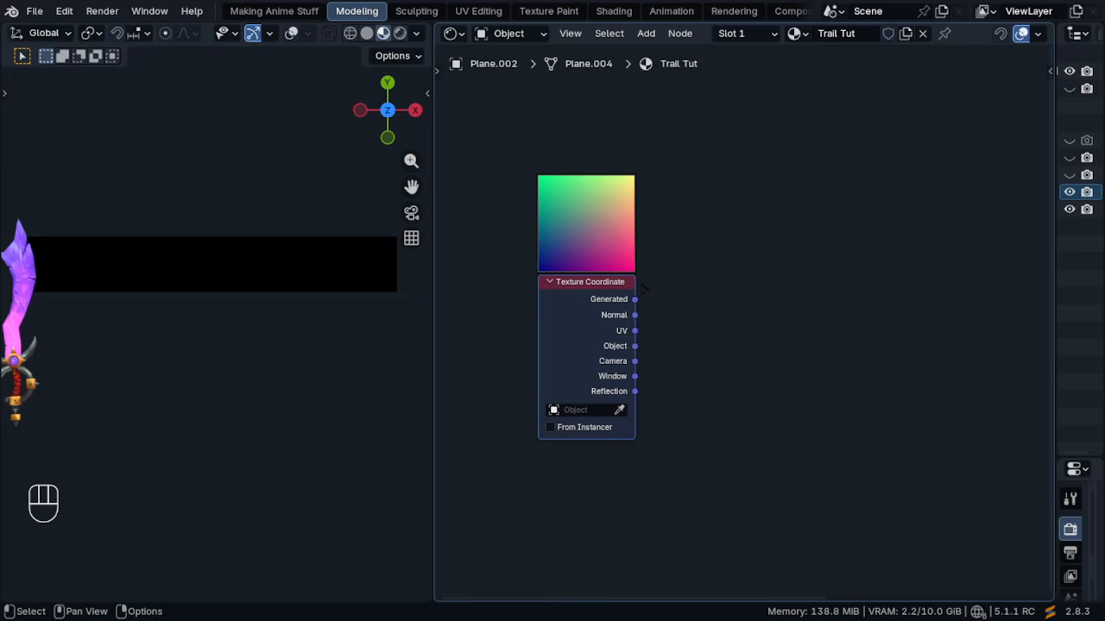
pyautogui.scroll(4, 636, 320)
pyautogui.keyDown('ctrl'); pyautogui.keyDown('shift'); pyautogui.click(593, 333); pyautogui.keyUp('shift'); pyautogui.keyUp('ctrl')
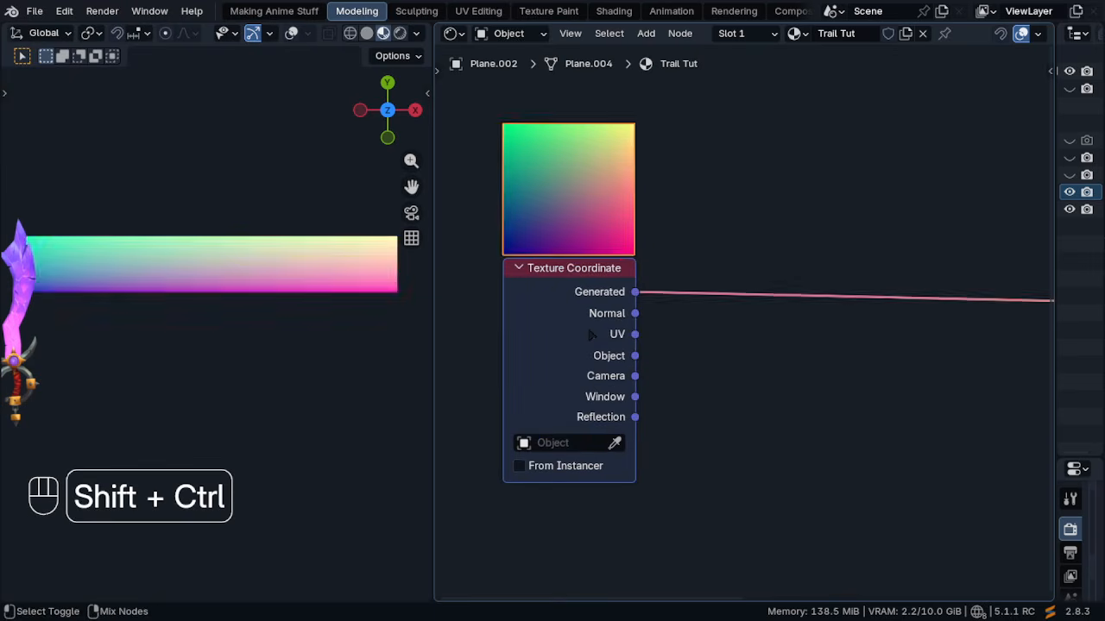
pyautogui.keyDown('ctrl'); pyautogui.keyDown('shift'); pyautogui.click(594, 333); pyautogui.keyUp('shift'); pyautogui.keyUp('ctrl')
pyautogui.keyDown('ctrl'); pyautogui.keyDown('shift'); pyautogui.click(594, 332); pyautogui.keyUp('shift'); pyautogui.keyUp('ctrl')
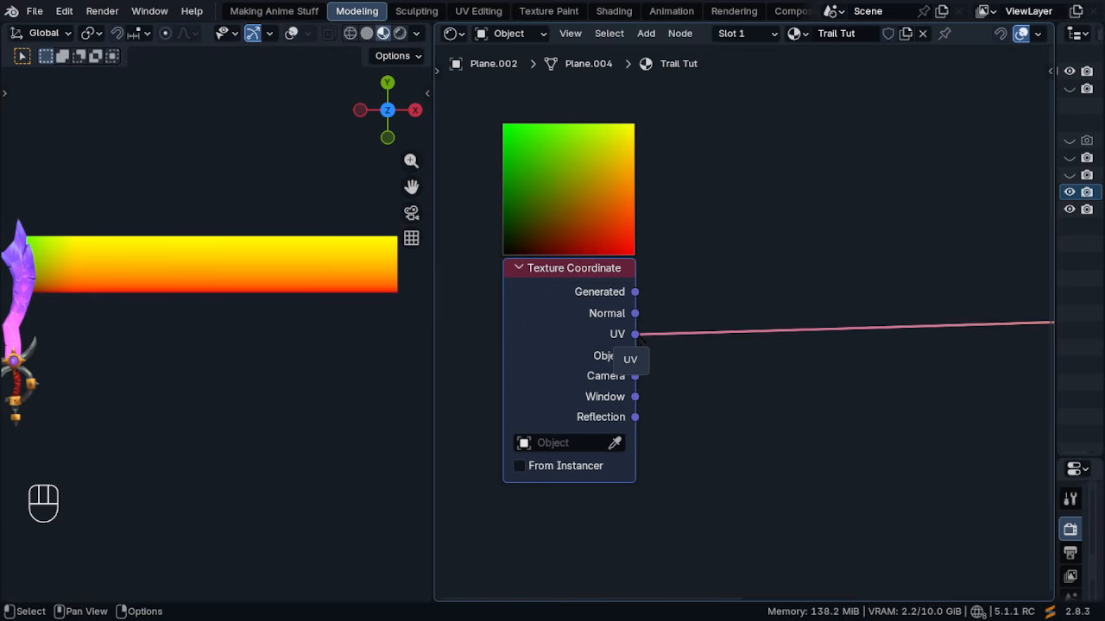
# Add a Separate XYZ node fed by the Texture Coordinate node's UV output
pyautogui.moveTo(638, 337); pyautogui.dragTo(757, 328)
pyautogui.write('seprat')
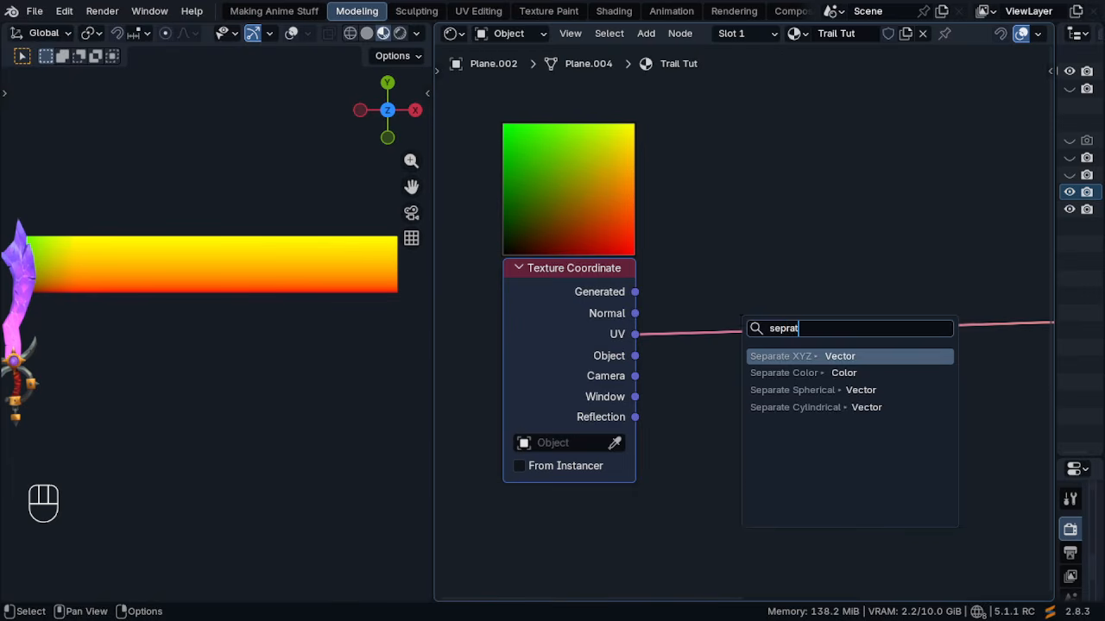
pyautogui.press('Return')
pyautogui.click(729, 300)
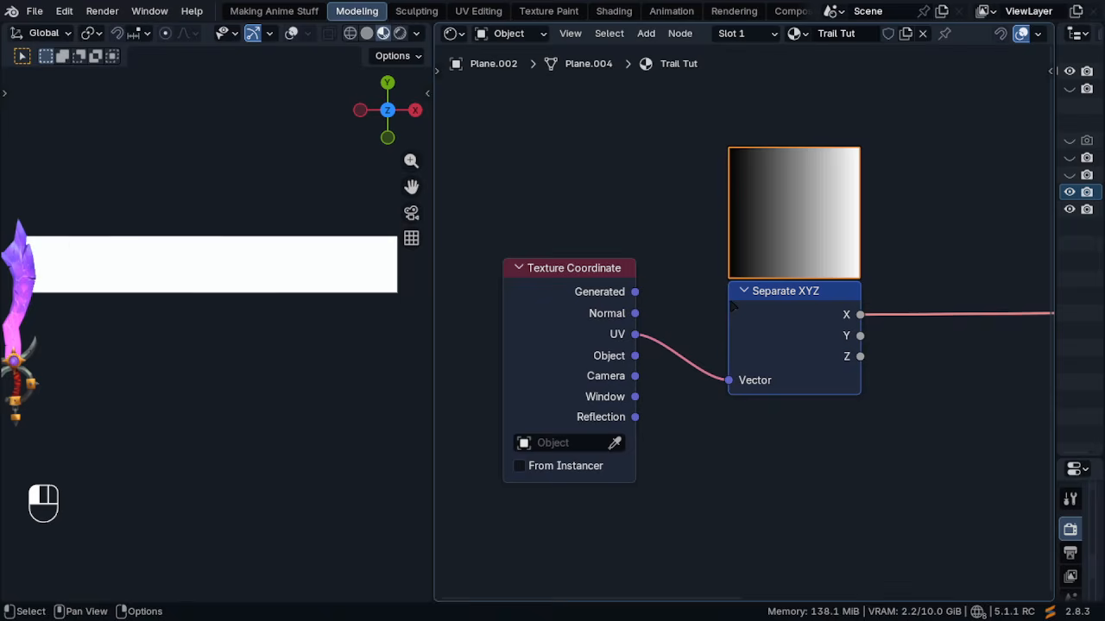
# Preview the Separate XYZ node's X, Y and Z outputs on the strip one after another
pyautogui.moveTo(812, 371); pyautogui.dragTo(607, 354, button='middle')
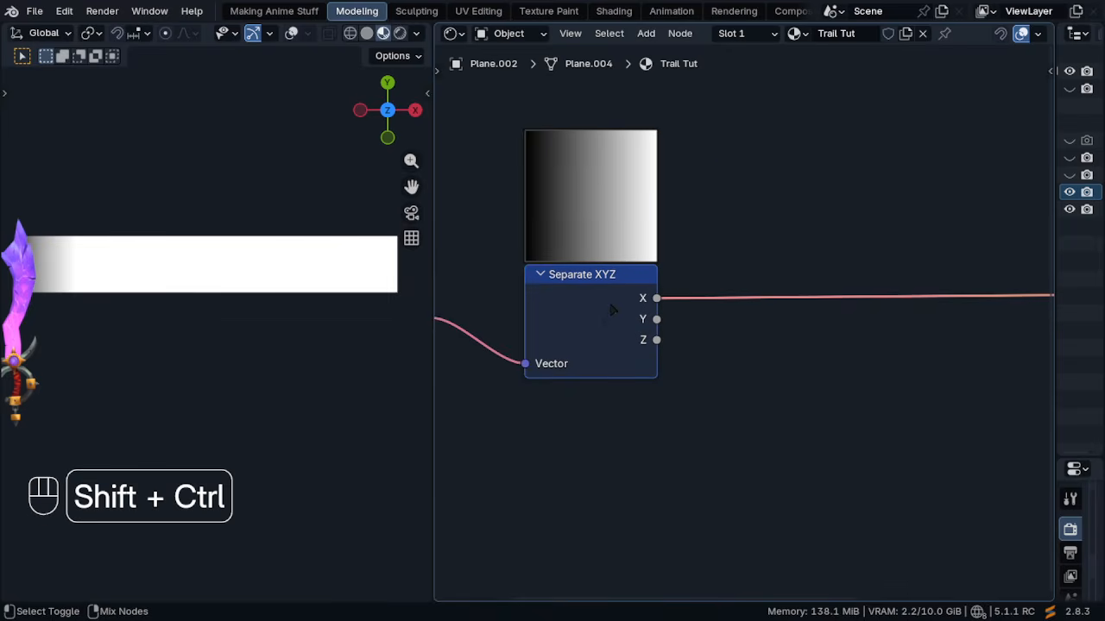
pyautogui.keyDown('ctrl'); pyautogui.keyDown('shift'); pyautogui.click(615, 311); pyautogui.keyUp('shift'); pyautogui.keyUp('ctrl')
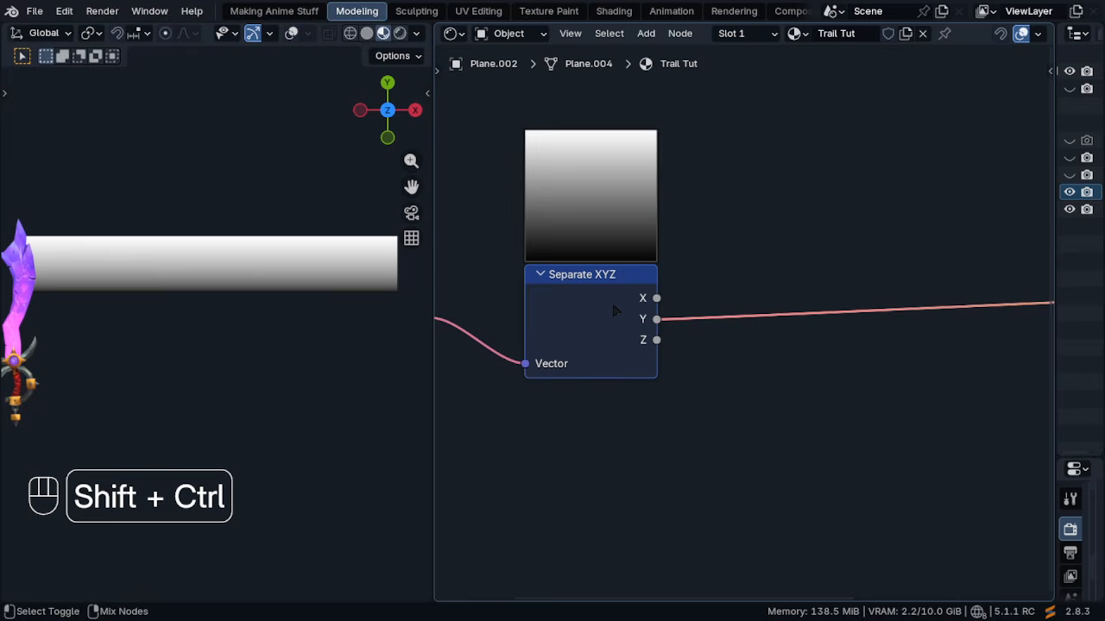
pyautogui.keyDown('ctrl'); pyautogui.keyDown('shift'); pyautogui.click(614, 311); pyautogui.keyUp('shift'); pyautogui.keyUp('ctrl')
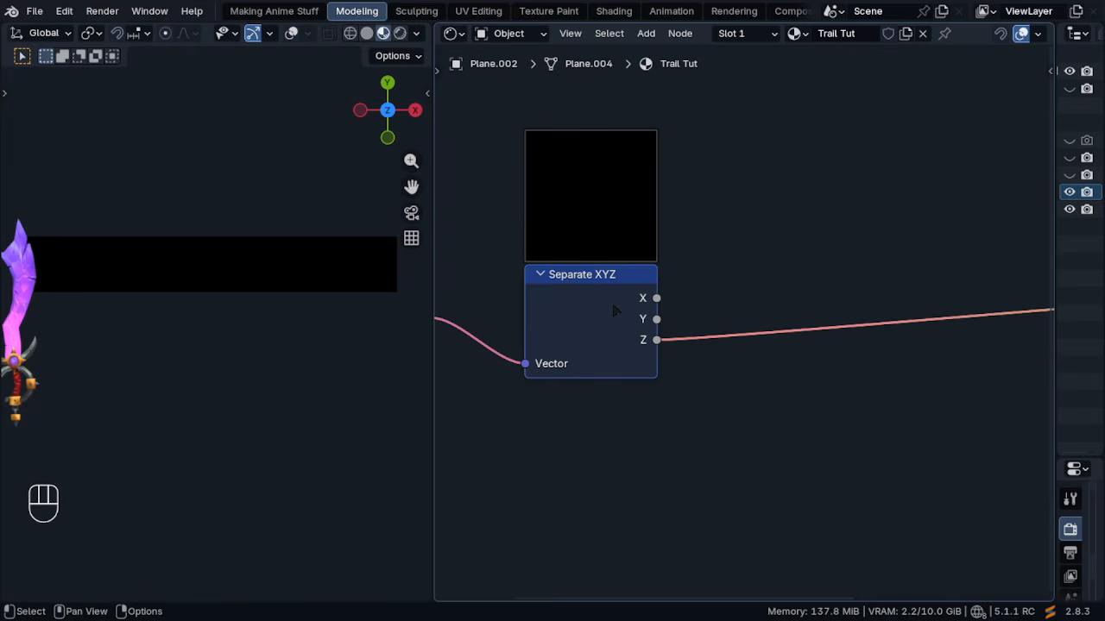
pyautogui.moveTo(612, 311); pyautogui.dragTo(772, 318, button='middle')
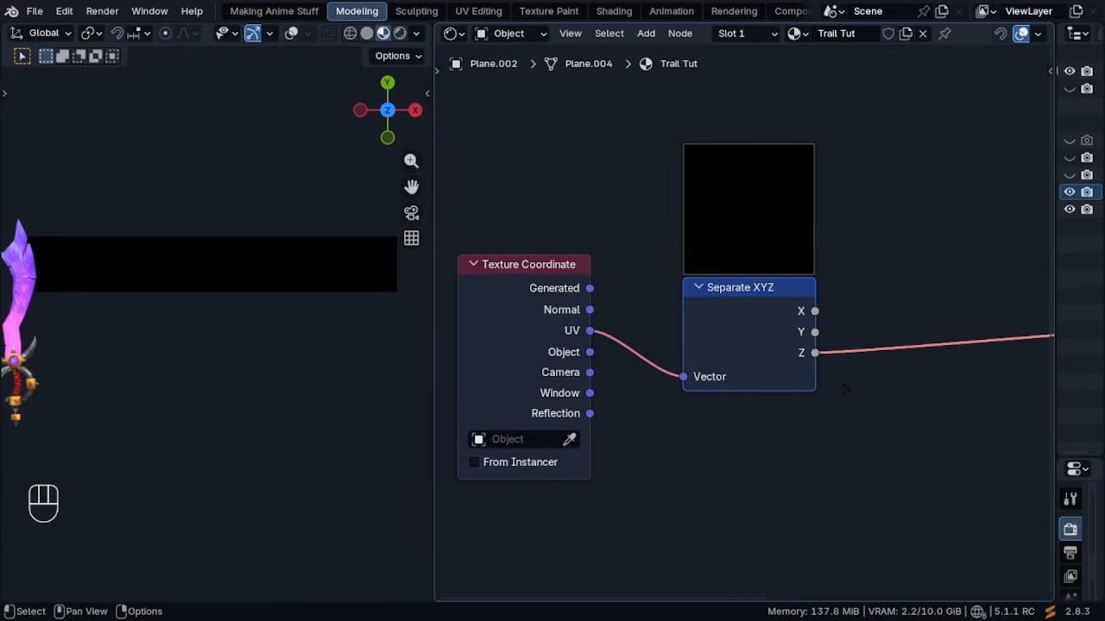
pyautogui.moveTo(844, 389); pyautogui.dragTo(721, 384, button='middle')
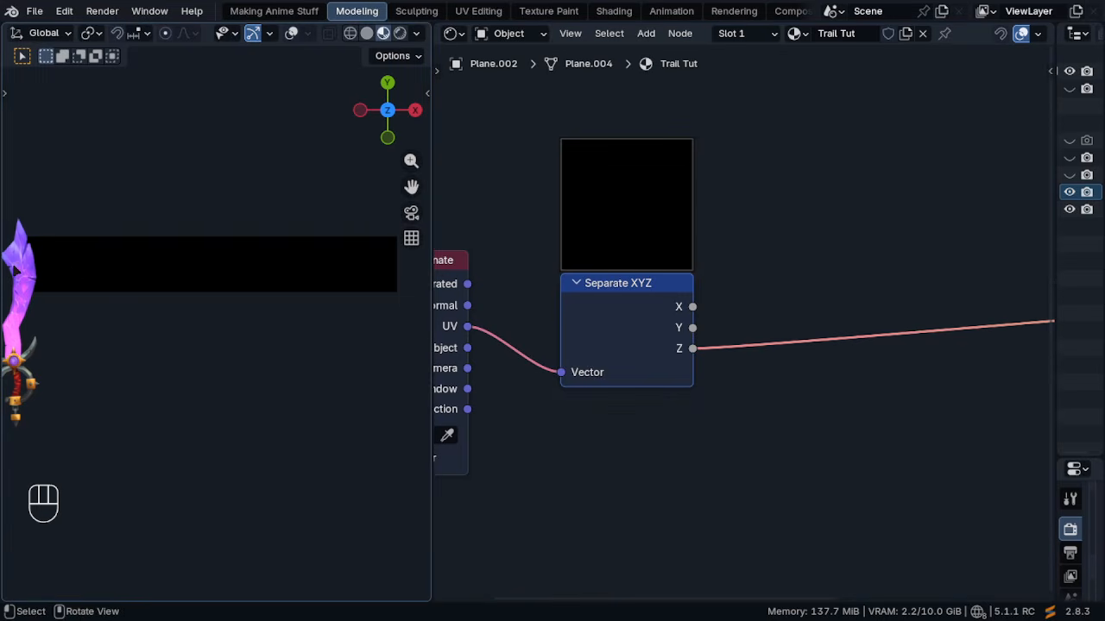
# Preview the Separate XYZ node's X and Y outputs on the strip and attach an Add math node to the Y output
pyautogui.keyDown('ctrl'); pyautogui.keyDown('shift'); pyautogui.click(645, 325); pyautogui.keyUp('shift'); pyautogui.keyUp('ctrl')
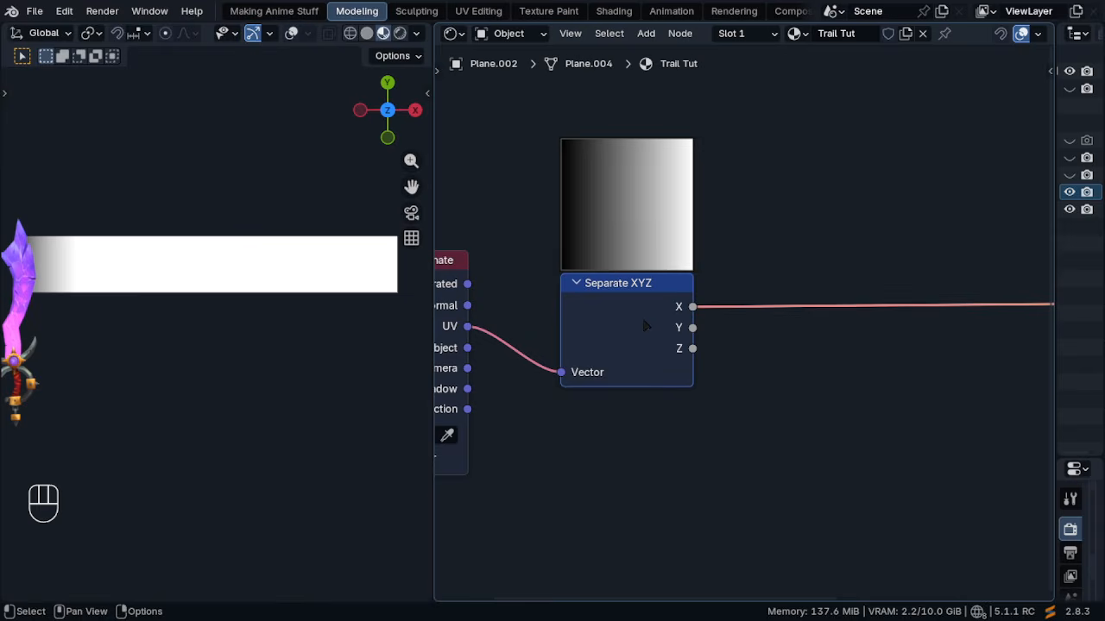
pyautogui.keyDown('ctrl'); pyautogui.keyDown('shift'); pyautogui.click(645, 325); pyautogui.keyUp('shift'); pyautogui.keyUp('ctrl')
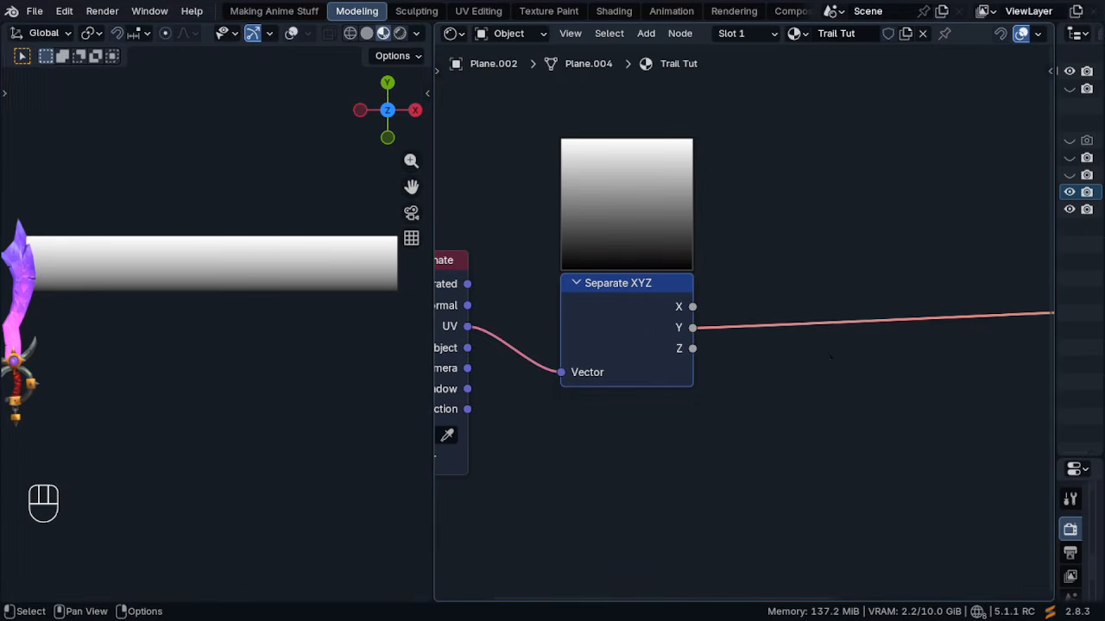
pyautogui.moveTo(692, 328); pyautogui.dragTo(829, 316)
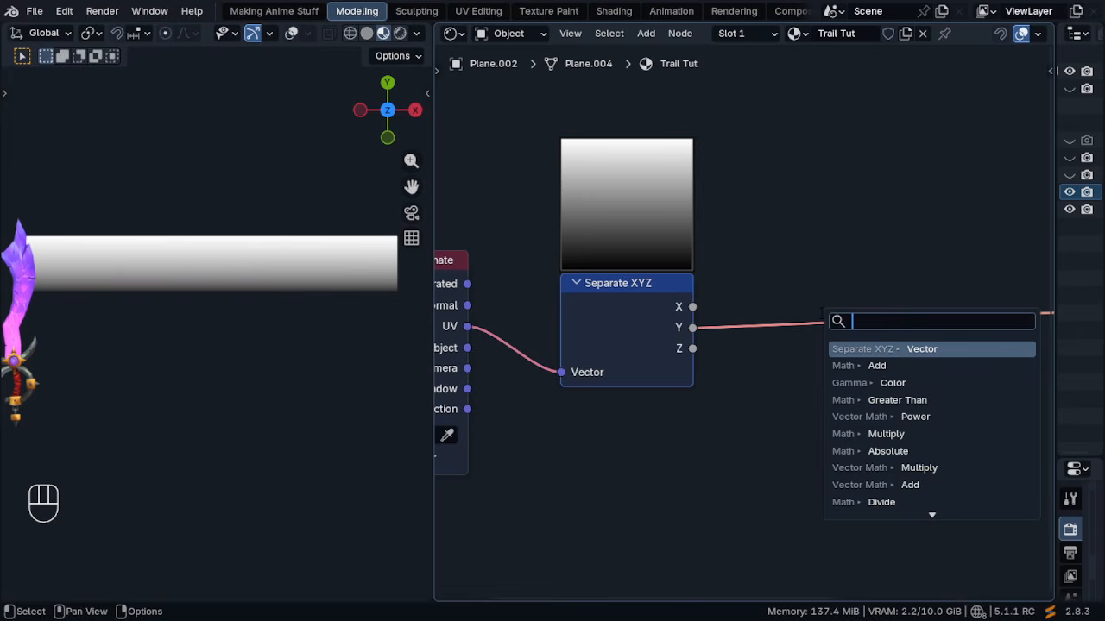
pyautogui.write('add')
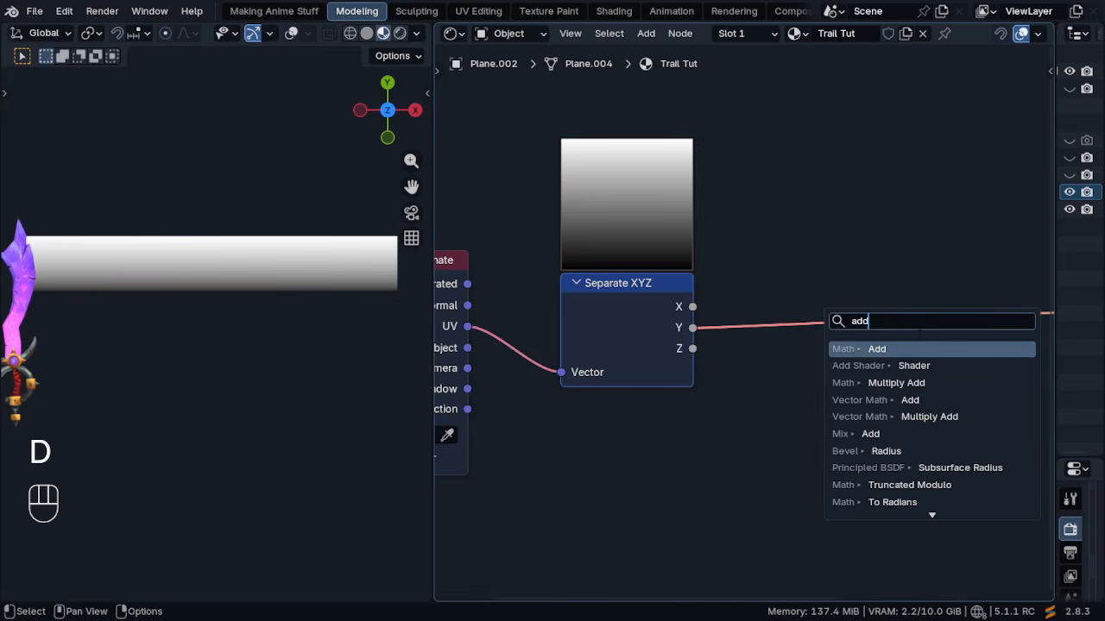
pyautogui.press('Return')
pyautogui.click(829, 308)
# Set the Add node's second value to -0.490
pyautogui.moveTo(794, 387); pyautogui.dragTo(689, 387)
pyautogui.rightClick(794, 387)
pyautogui.moveTo(1027, 390); pyautogui.dragTo(789, 404, button='middle')
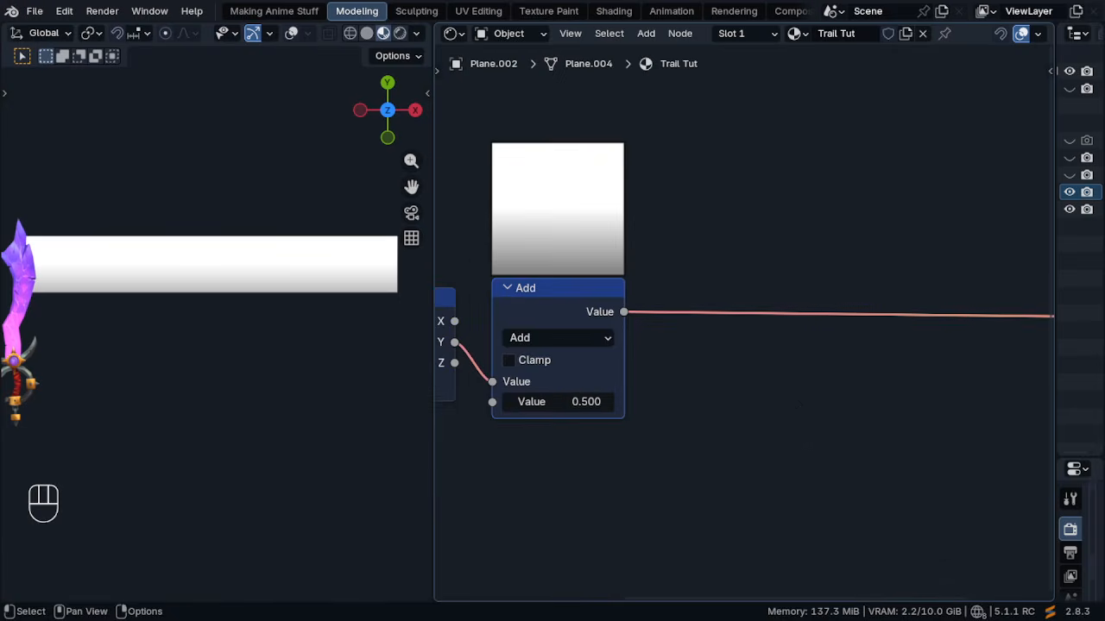
pyautogui.keyDown('shift'); pyautogui.moveTo(569, 401); pyautogui.dragTo(536, 401); pyautogui.keyUp('shift')
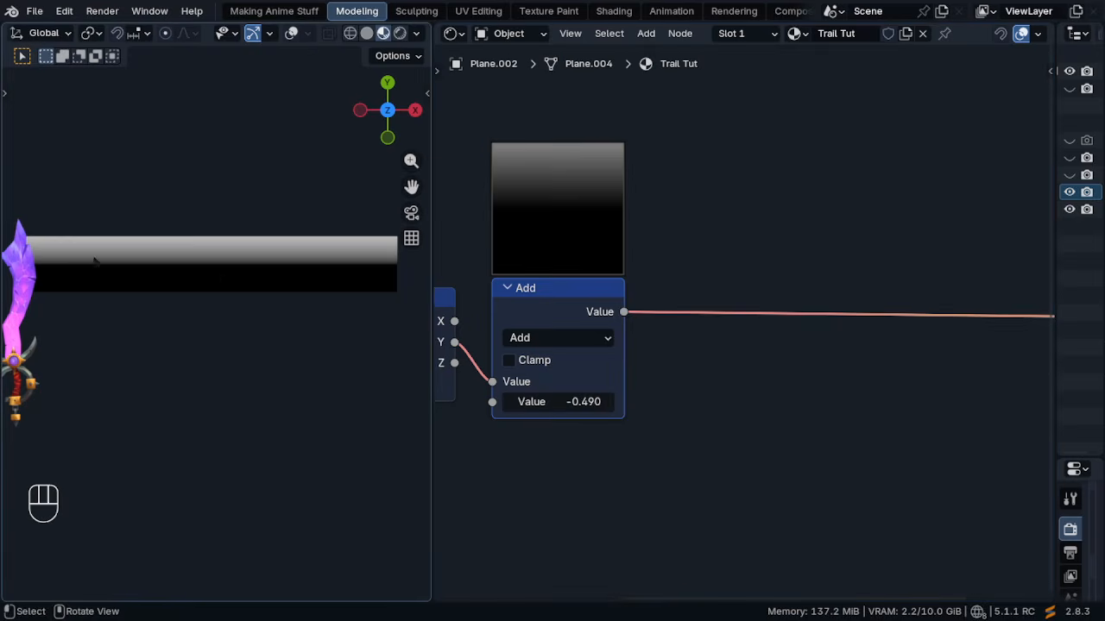
pyautogui.scroll(3, 32, 264)
pyautogui.keyDown('ctrl'); pyautogui.moveTo(335, 261); pyautogui.dragTo(110, 281, button='middle'); pyautogui.keyUp('ctrl')
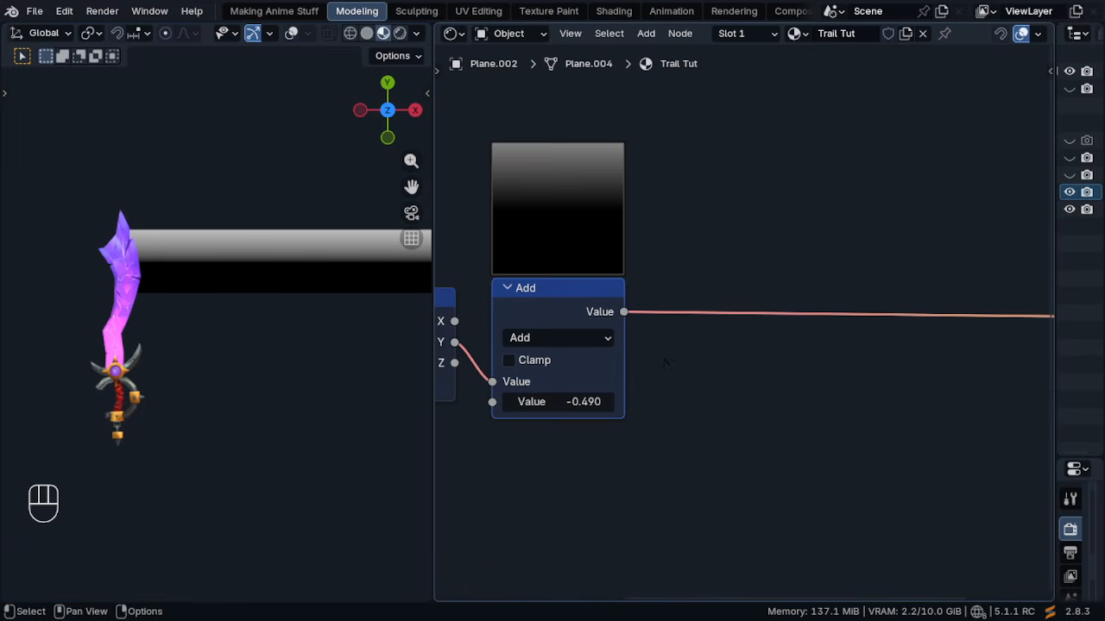
# Insert an Absolute math node after the Add node's Value output
pyautogui.moveTo(623, 312); pyautogui.dragTo(734, 308)
pyautogui.write('absol')
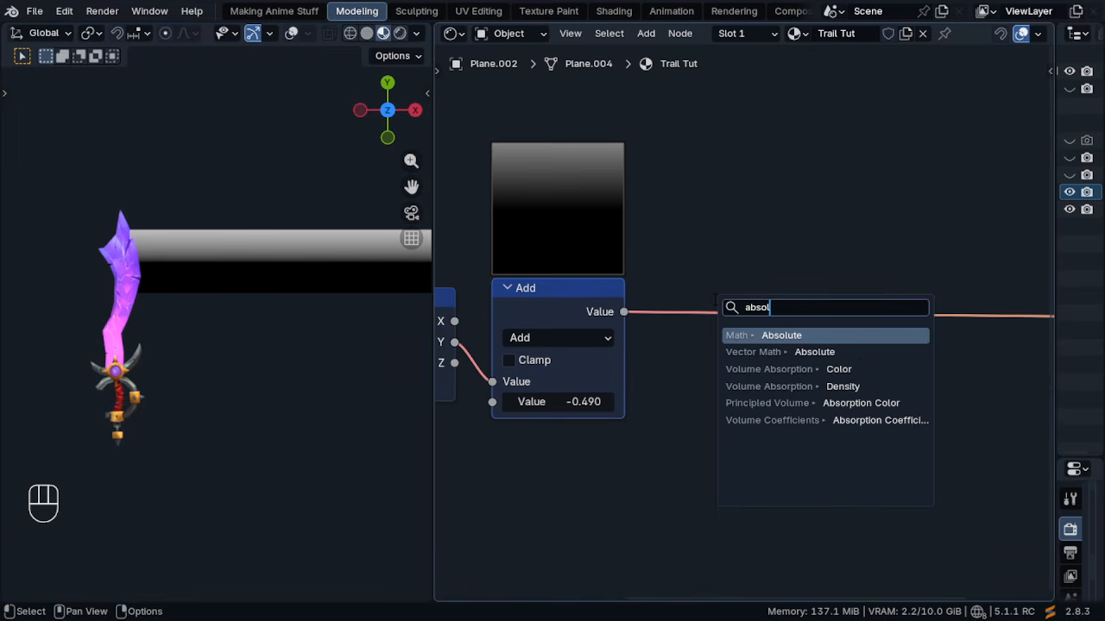
pyautogui.press('Return')
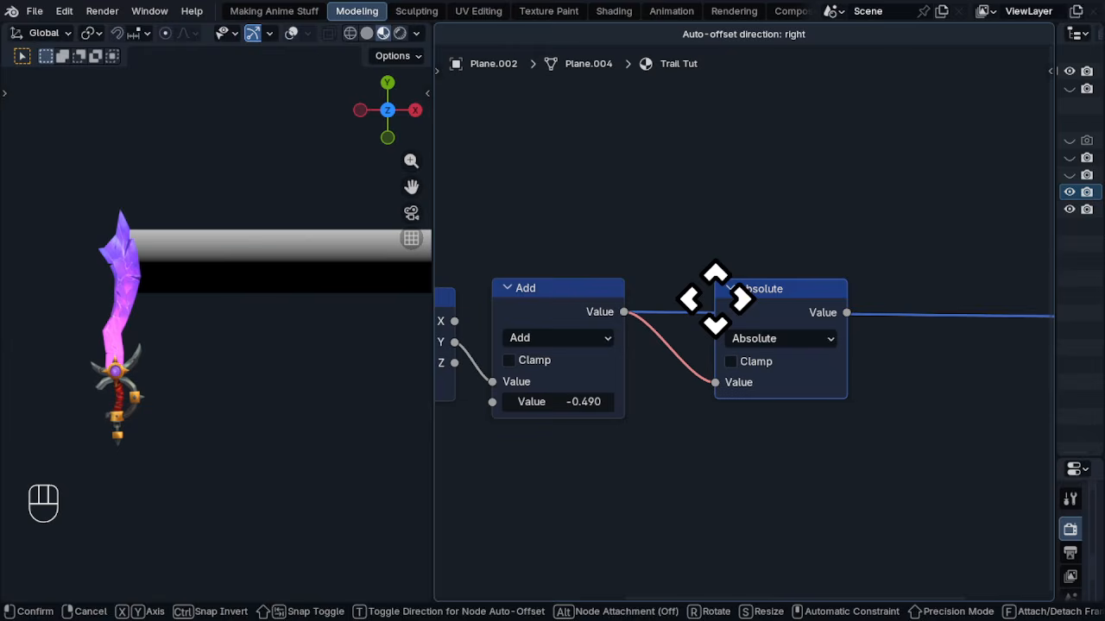
pyautogui.click(714, 299)
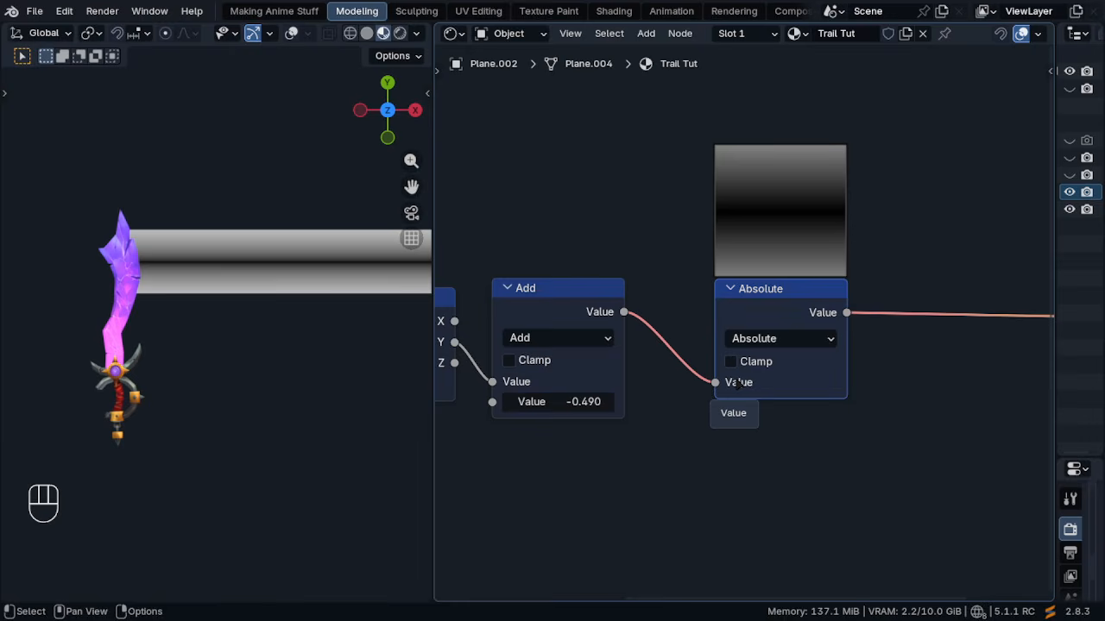
# Insert a duplicate of the Add node, changed to Multiply with a value of about -0.23, between the Add and Absolute nodes
pyautogui.moveTo(889, 351); pyautogui.dragTo(834, 339, button='middle')
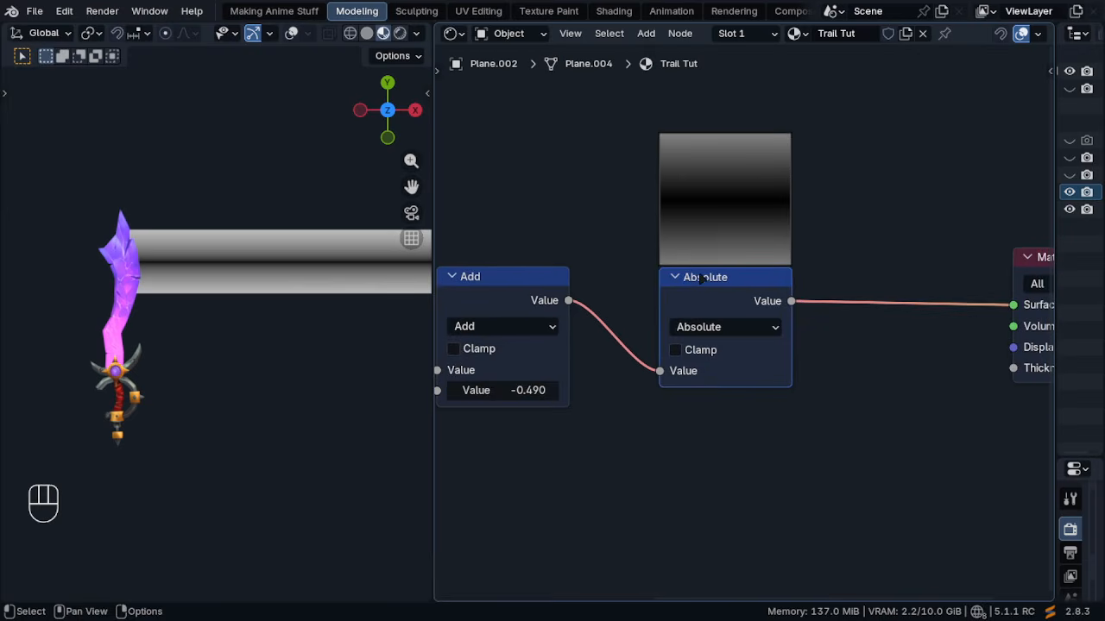
pyautogui.moveTo(739, 283); pyautogui.dragTo(868, 278)
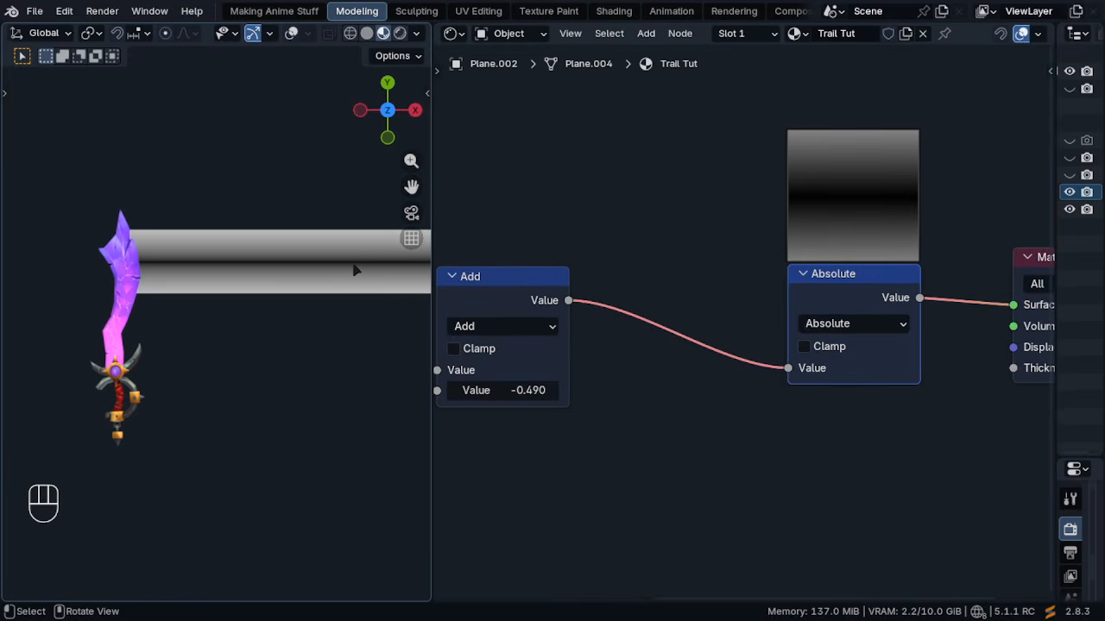
pyautogui.scroll(1, 504, 298)
pyautogui.click(503, 293)
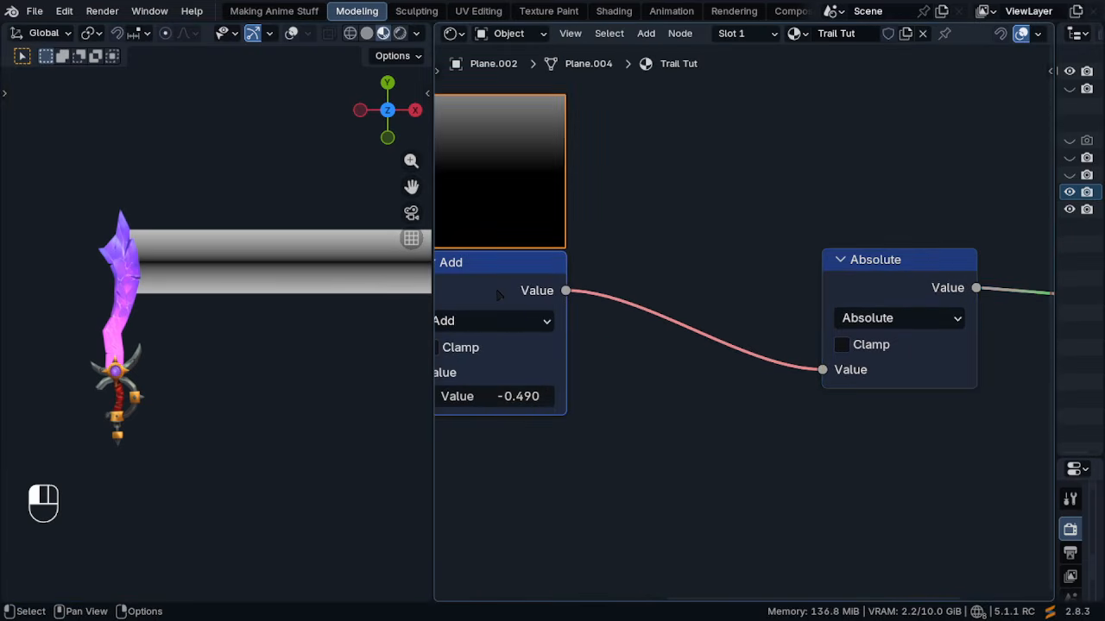
pyautogui.hotkey('shift', 'd')
pyautogui.click(722, 458)
pyautogui.click(733, 489)
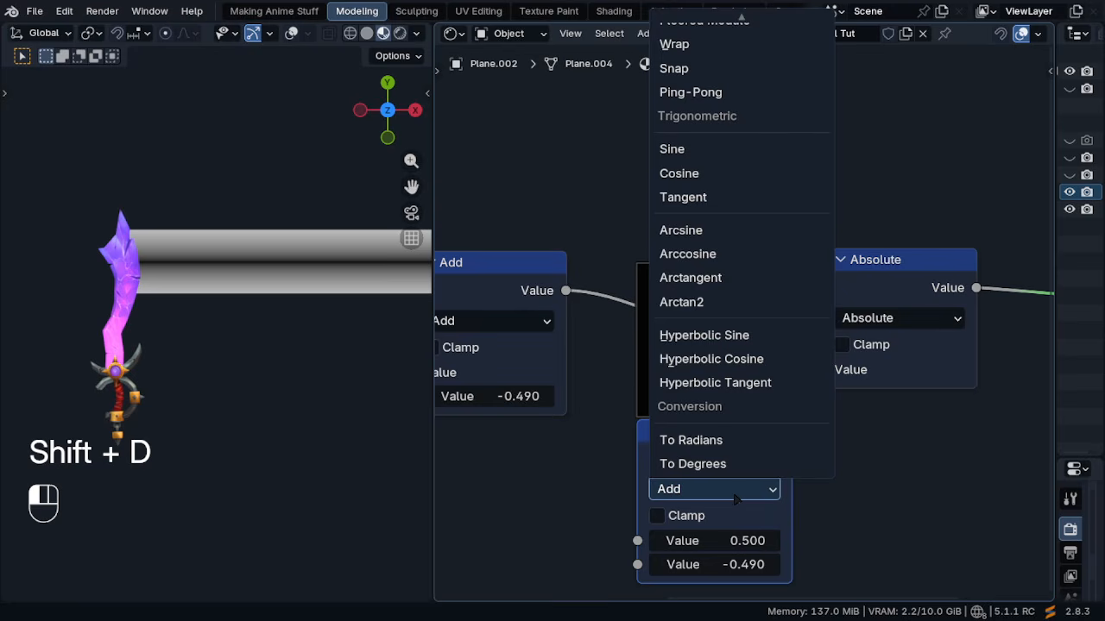
pyautogui.press('m')
pyautogui.moveTo(713, 456); pyautogui.dragTo(660, 286)
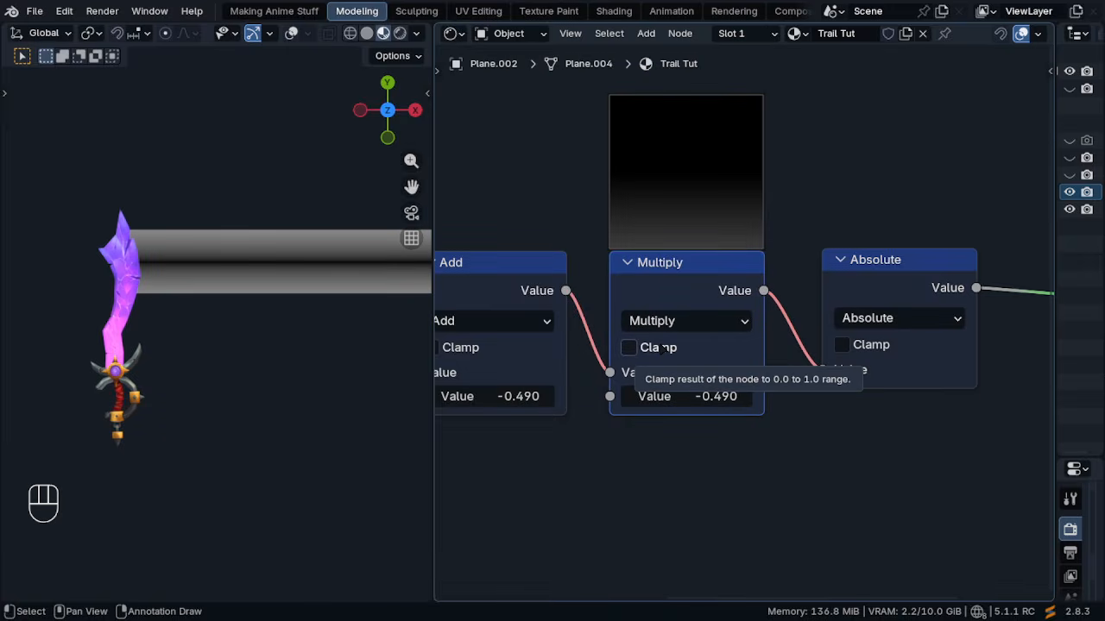
pyautogui.keyDown('shift'); pyautogui.moveTo(661, 396); pyautogui.dragTo(705, 396); pyautogui.keyUp('shift')
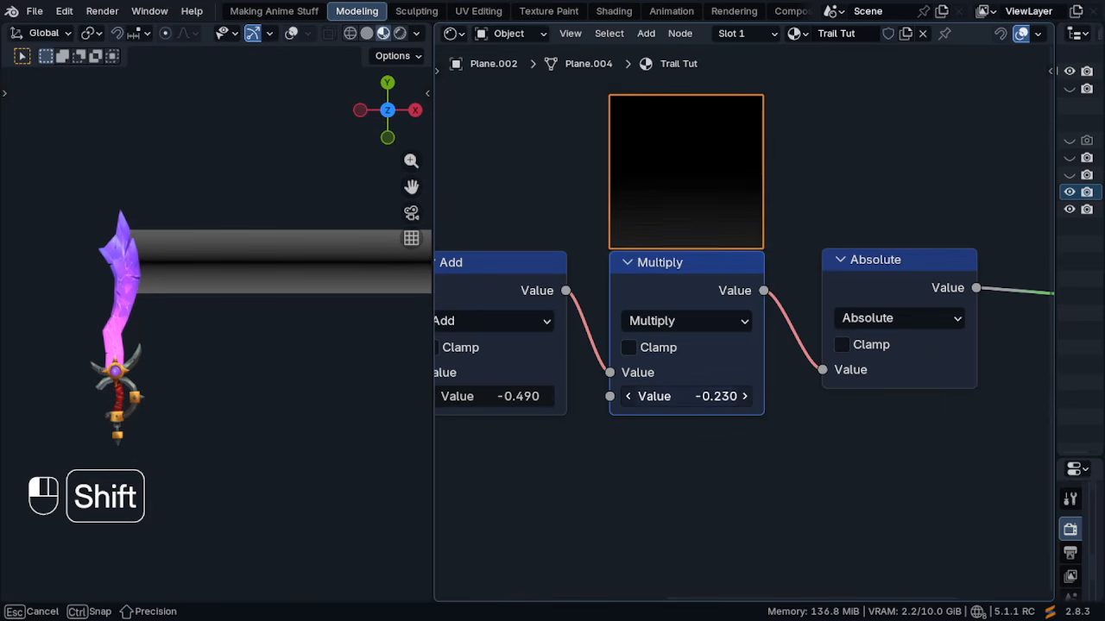
# Move the Material Output node farther from the Absolute node and add a float Map Range node between them, still unconnected
pyautogui.scroll(-1, 686, 396)
pyautogui.moveTo(686, 396); pyautogui.dragTo(475, 387, button='middle')
pyautogui.moveTo(553, 381); pyautogui.dragTo(399, 384, button='middle')
pyautogui.moveTo(764, 374); pyautogui.dragTo(1103, 370)
pyautogui.hotkey('shift', 'a')
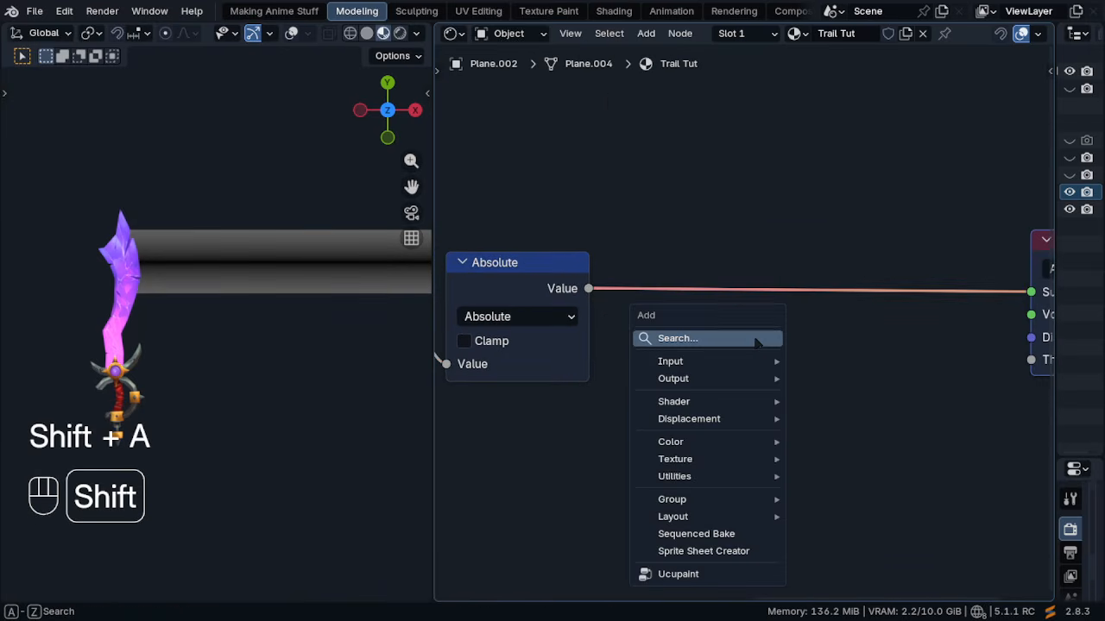
pyautogui.write('map')
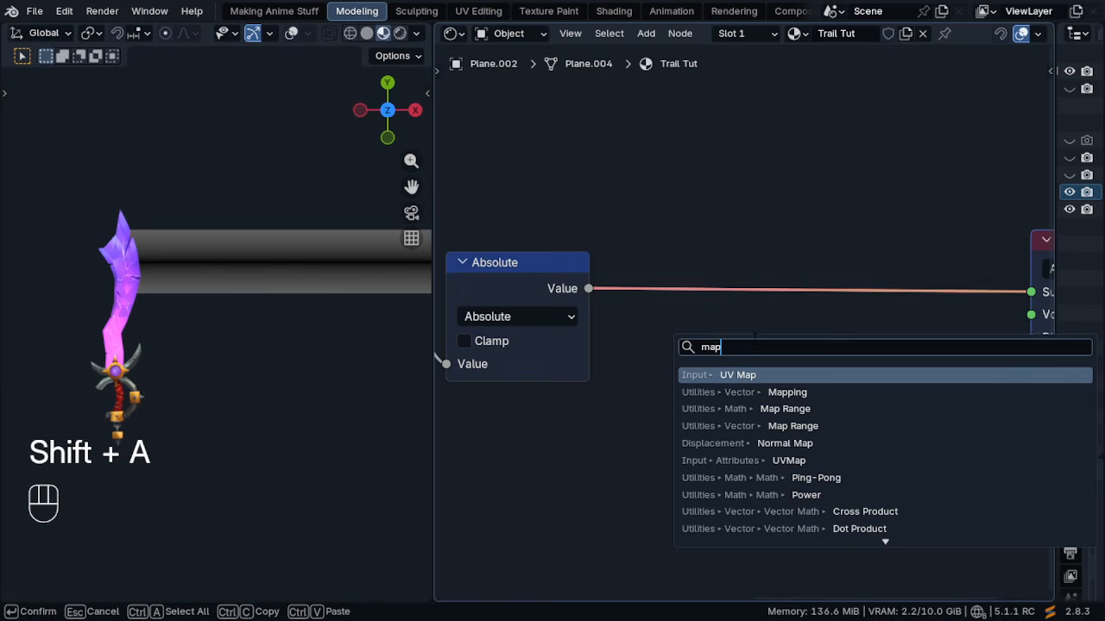
pyautogui.press('Down')
pyautogui.press('Down')
pyautogui.press('Return')
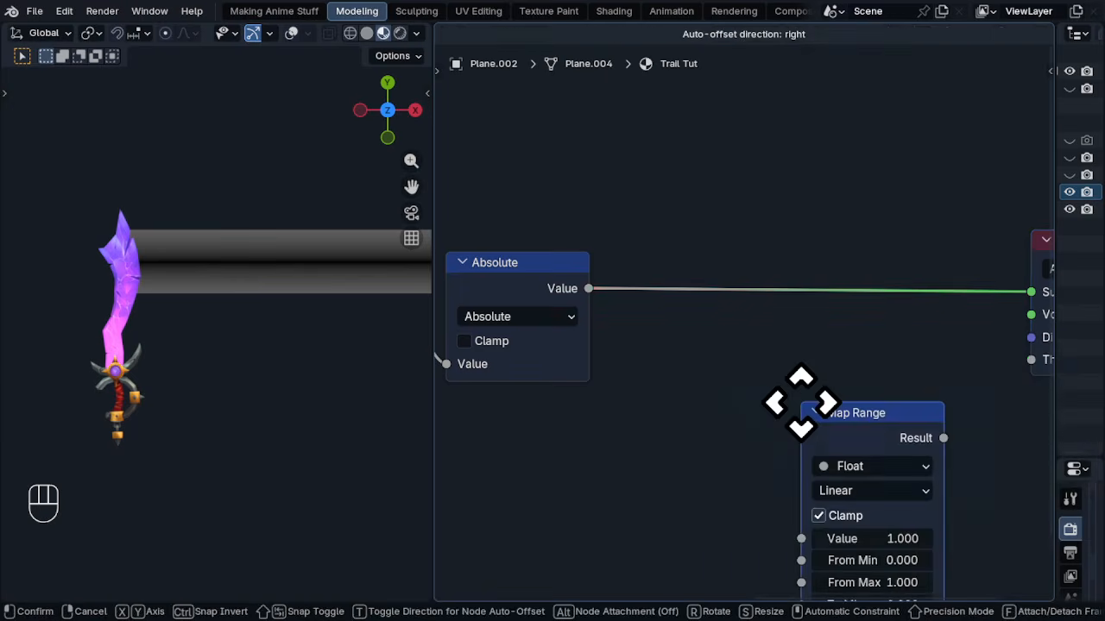
pyautogui.click(807, 399)
# Place the Map Range node onto the link between the Absolute and Material Output nodes so it connects to both
pyautogui.moveTo(652, 367); pyautogui.dragTo(864, 369, button='middle')
pyautogui.moveTo(604, 388)
pyautogui.keyDown('shift'); pyautogui.mouseDown()
pyautogui.moveTo(626, 388)
pyautogui.moveTo(572, 388)
pyautogui.moveTo(601, 388)
pyautogui.mouseUp(); pyautogui.keyUp('shift')
pyautogui.moveTo(788, 394); pyautogui.dragTo(562, 365, button='middle')
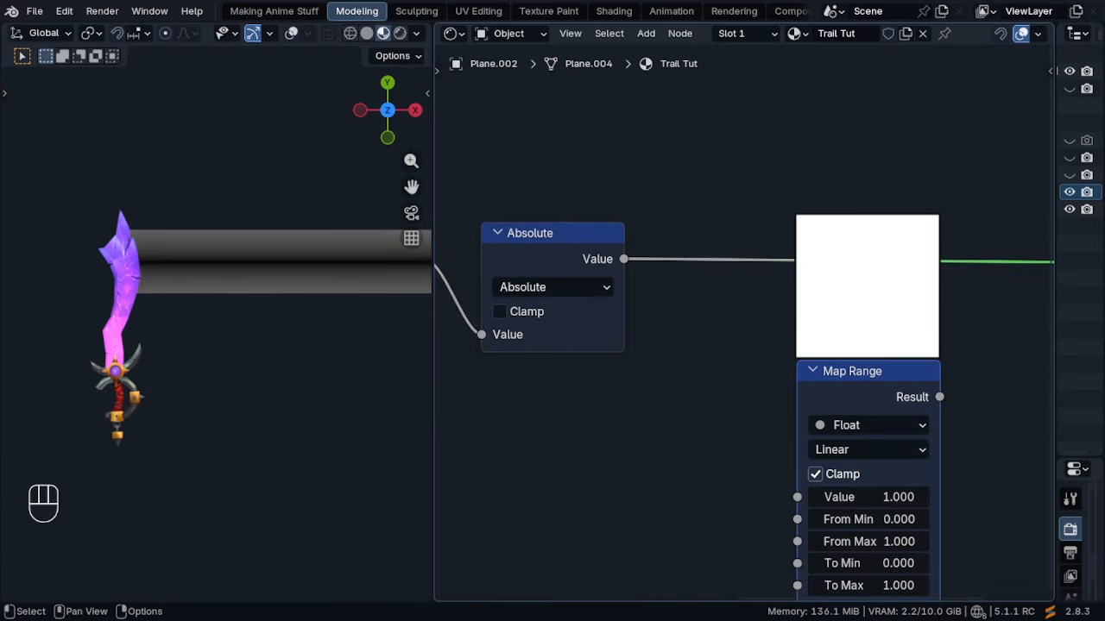
pyautogui.moveTo(872, 371); pyautogui.dragTo(739, 193)
# Invert the Map Range node by setting To Min to 1 and To Max to 0
pyautogui.click(725, 385)
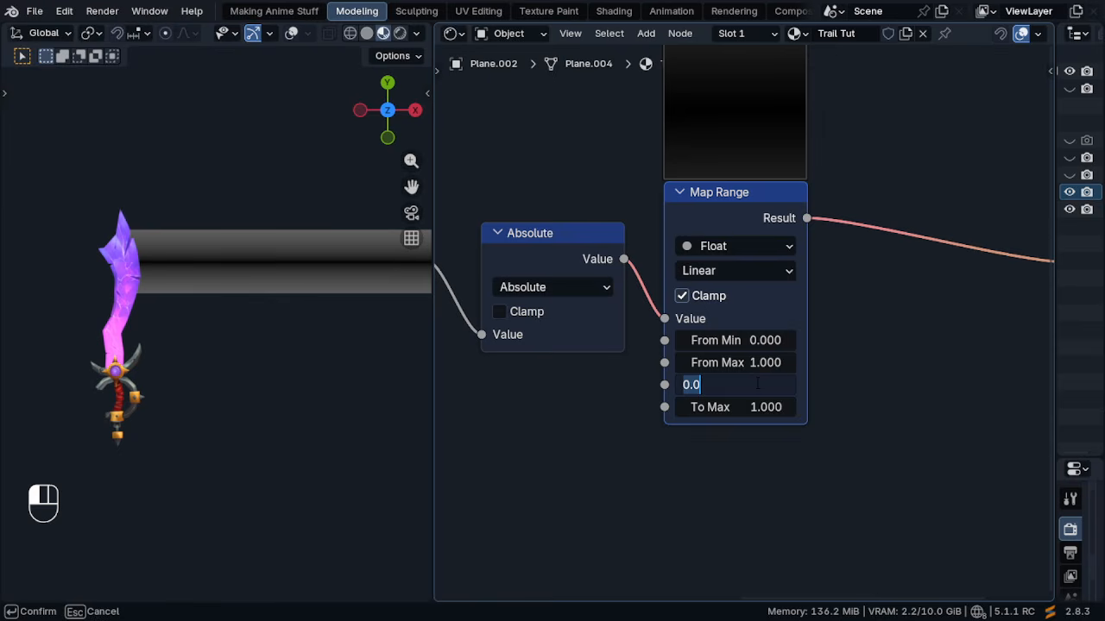
pyautogui.write('1')
pyautogui.press('Tab')
pyautogui.write('0')
pyautogui.press('Return')
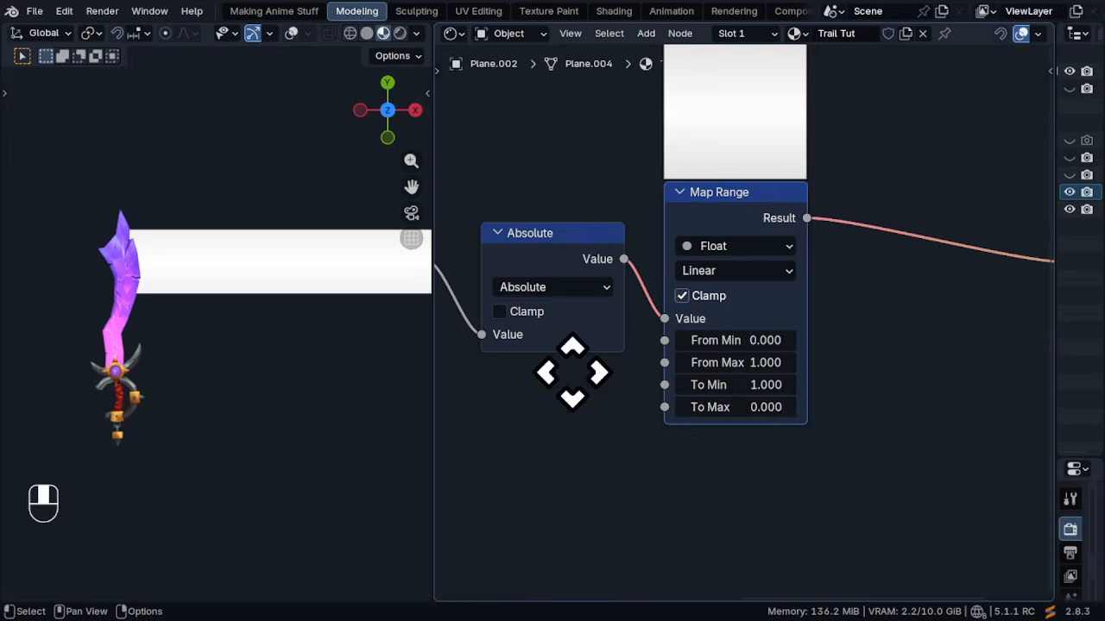
# Set the Multiply node's value to about -3.98 to narrow the gradient into a band
pyautogui.moveTo(572, 371); pyautogui.dragTo(837, 433, button='middle')
pyautogui.keyDown('shift'); pyautogui.moveTo(620, 419); pyautogui.dragTo(459, 419); pyautogui.keyUp('shift')
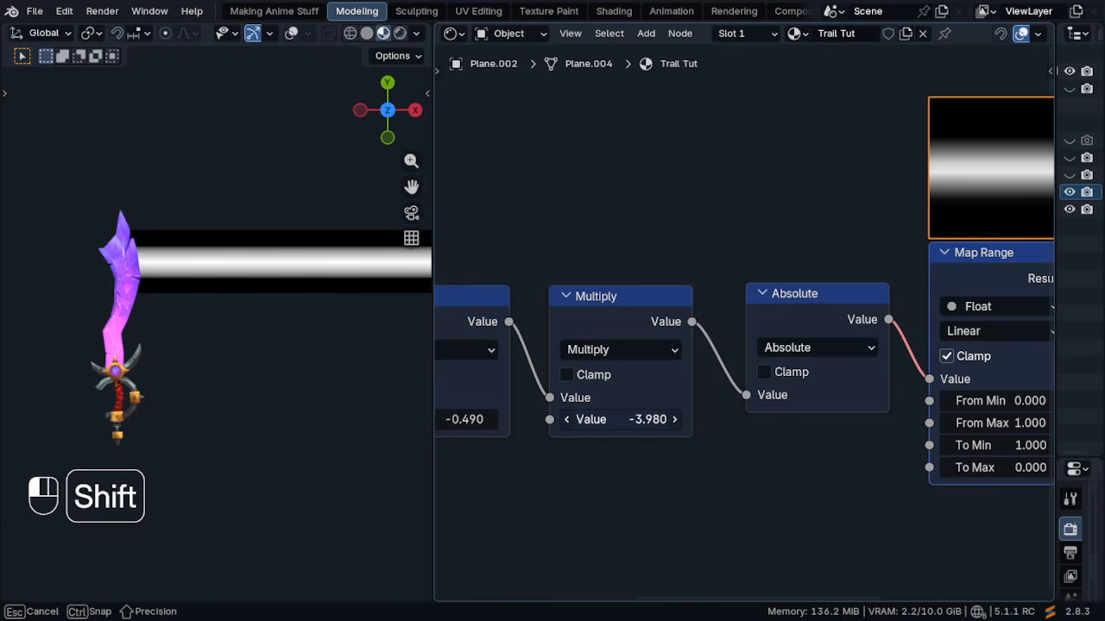
# Set the Map Range node's interpolation to Smoother Step
pyautogui.moveTo(849, 434); pyautogui.dragTo(592, 389, button='middle')
pyautogui.click(762, 287)
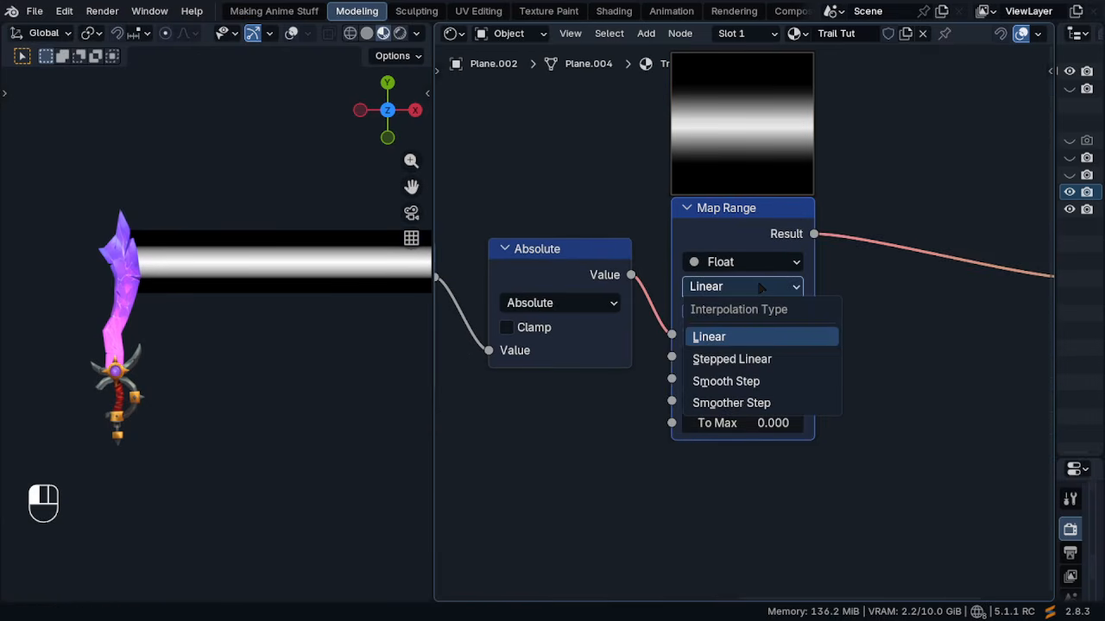
pyautogui.click(766, 403)
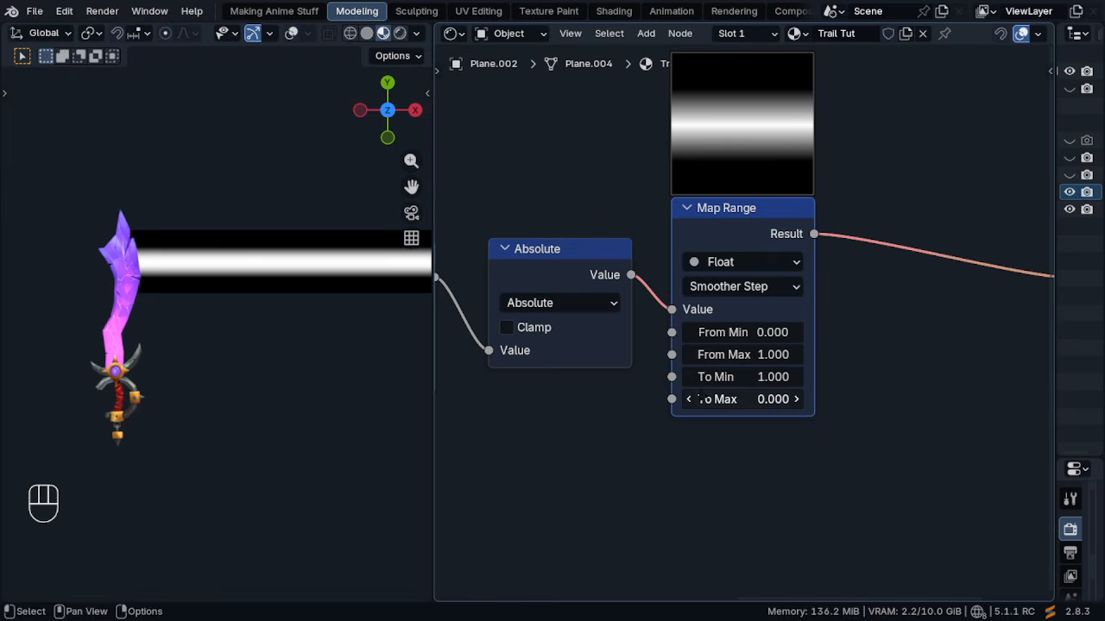
# Compare the band's edge falloff with Linear, Smoother Step and Smooth Step interpolation on the Map Range node, returning to Smoother Step
pyautogui.scroll(11, 333, 248)
pyautogui.keyDown('shift'); pyautogui.moveTo(321, 180); pyautogui.dragTo(288, 333, button='middle'); pyautogui.keyUp('shift')
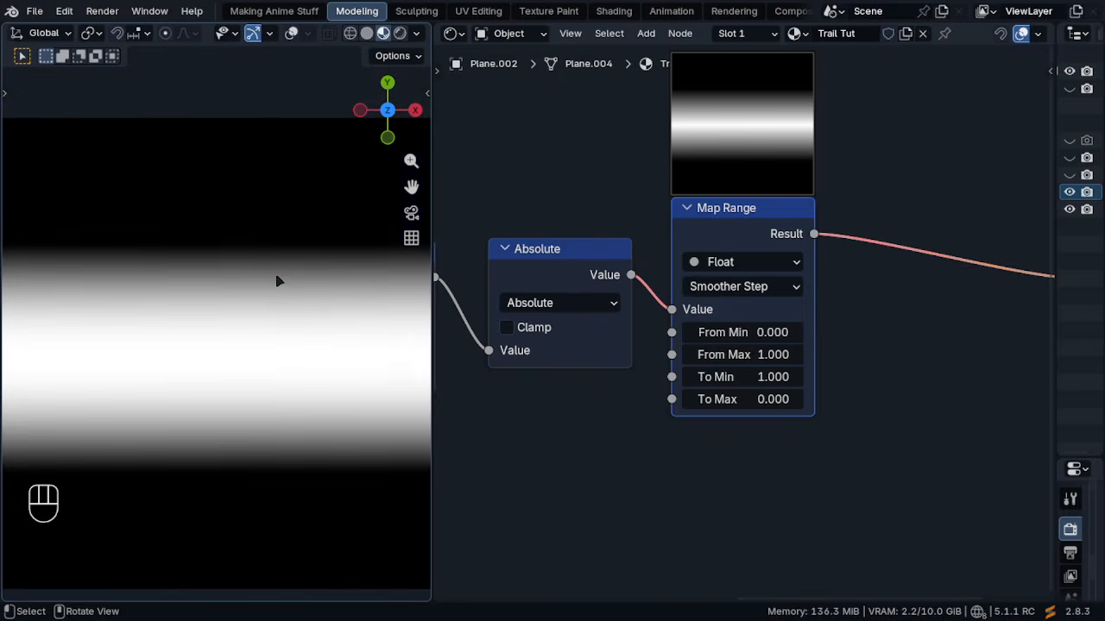
pyautogui.click(746, 288)
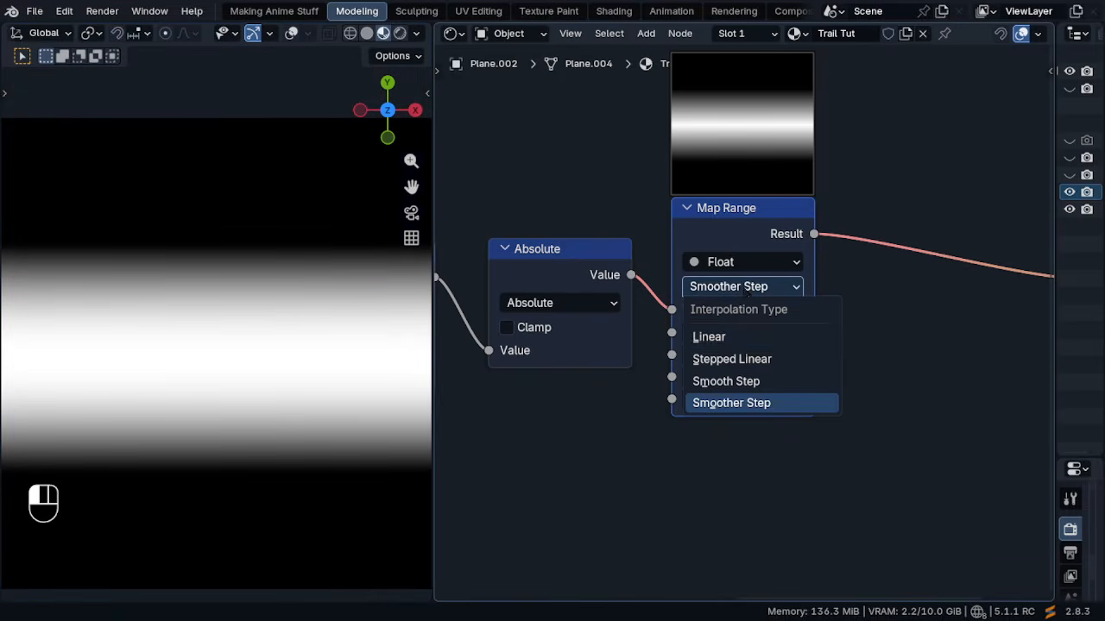
pyautogui.click(752, 337)
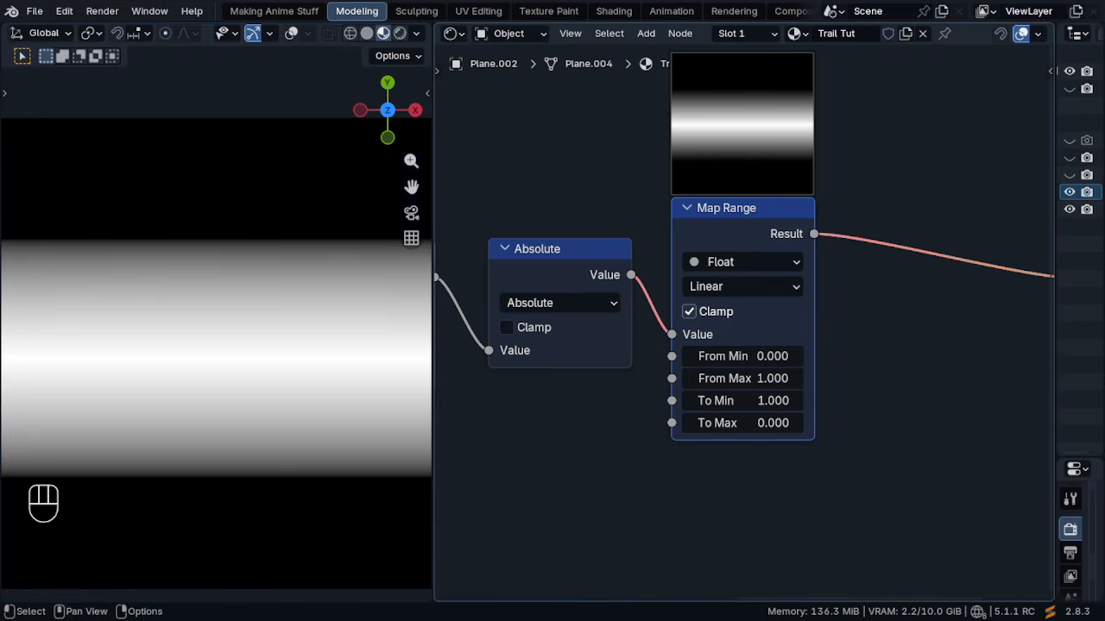
pyautogui.click(742, 286)
pyautogui.click(756, 404)
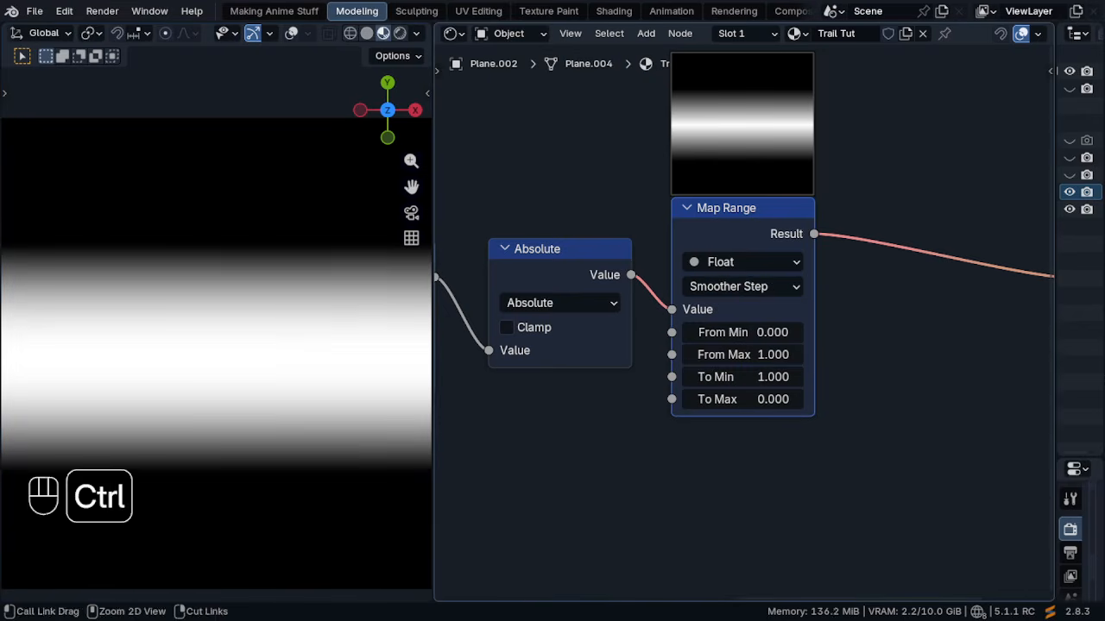
pyautogui.click(751, 286)
pyautogui.click(784, 377)
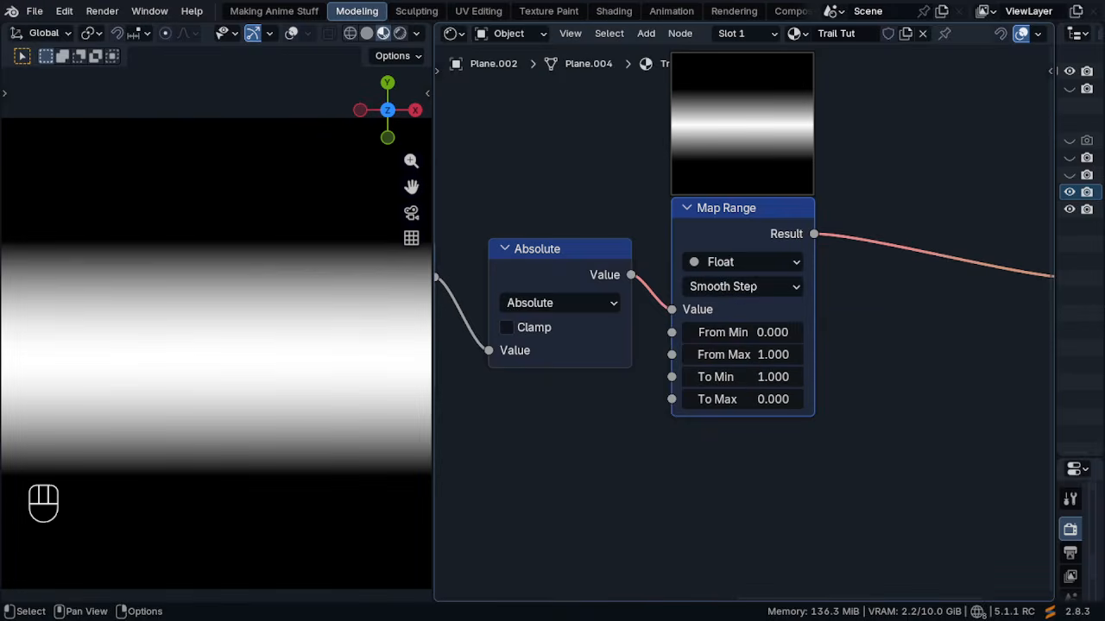
pyautogui.click(742, 287)
pyautogui.click(779, 402)
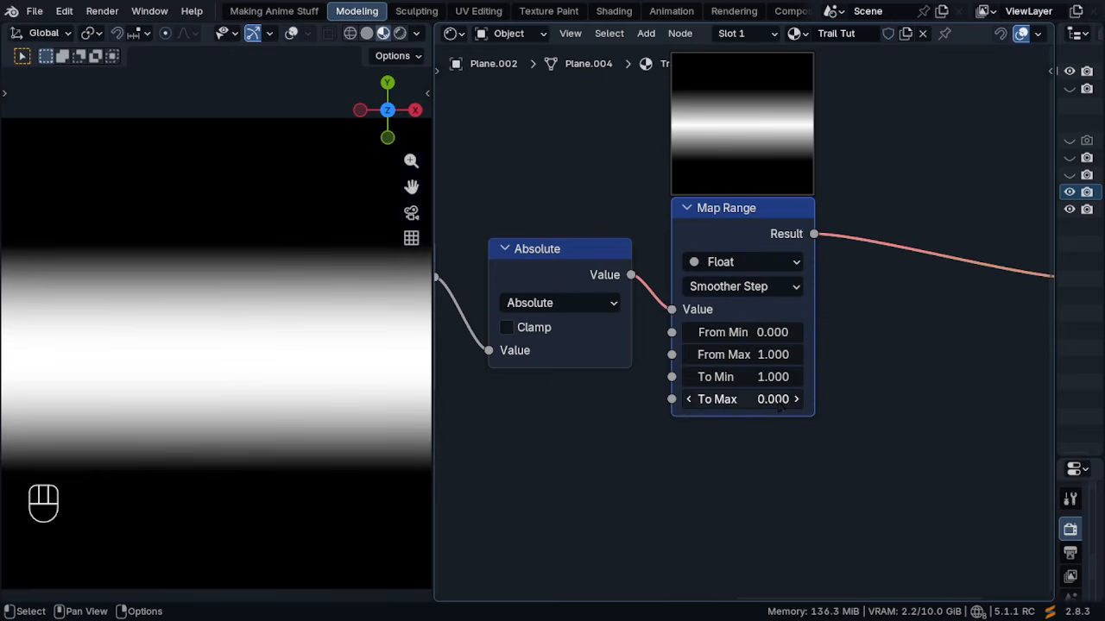
pyautogui.scroll(-4, 275, 367)
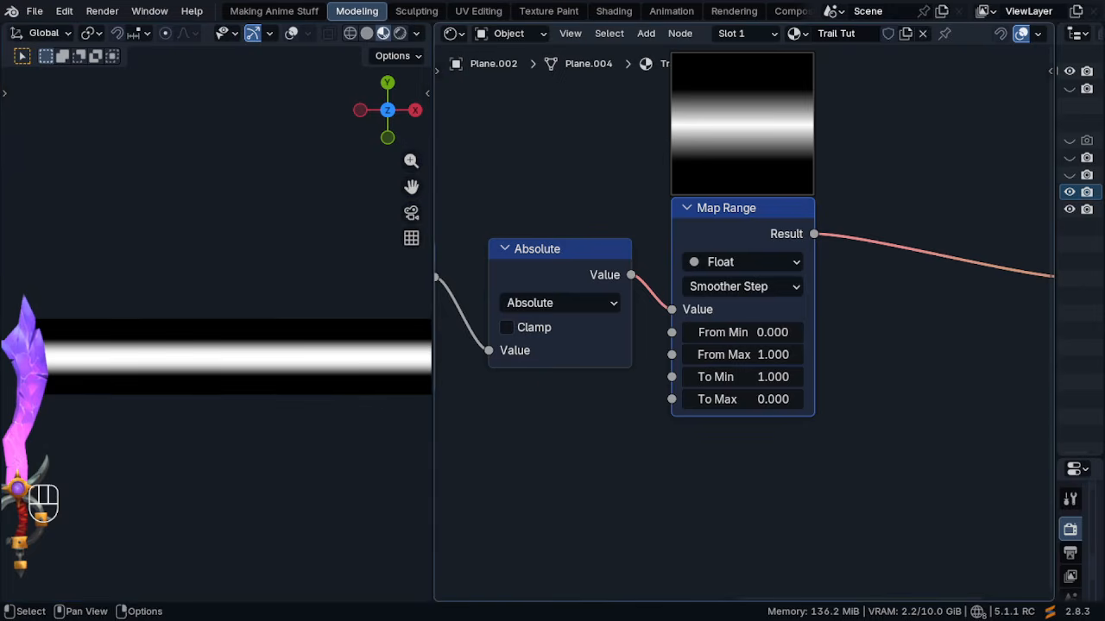
# Add a Noise Texture node below the gradient node chain and preview its output on the trail
pyautogui.press('Home')
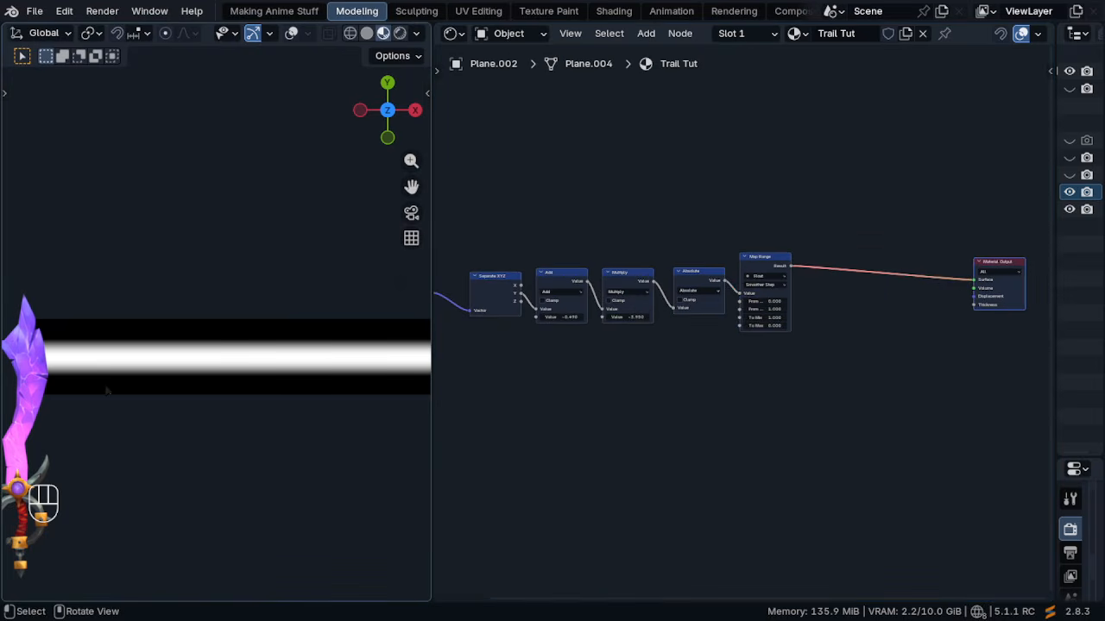
pyautogui.keyDown('shift'); pyautogui.moveTo(196, 368); pyautogui.dragTo(164, 385, button='middle'); pyautogui.keyUp('shift')
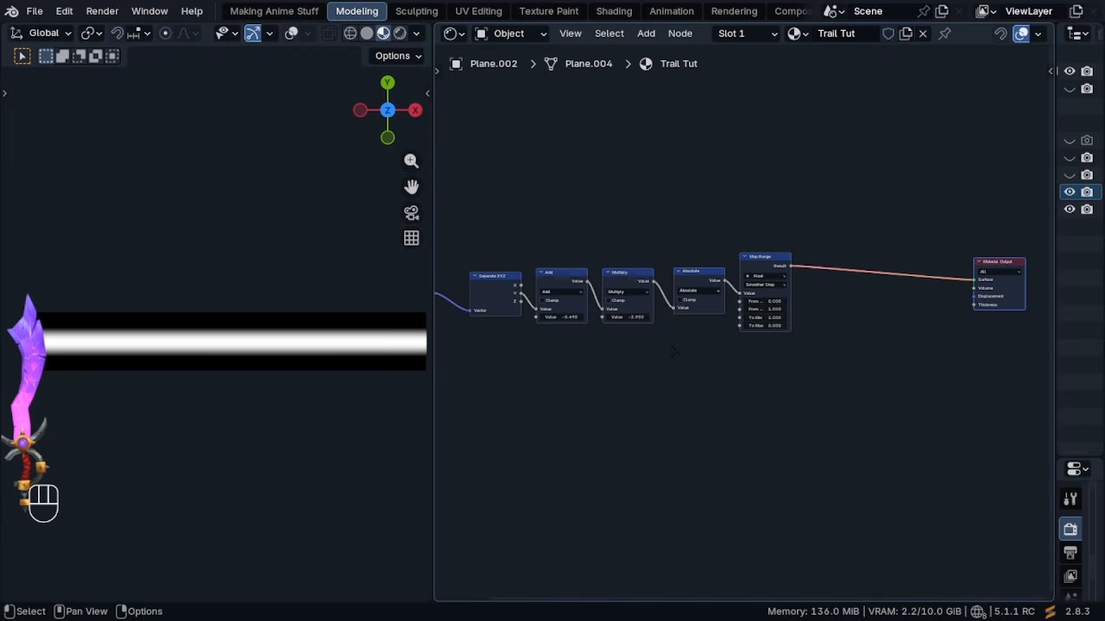
pyautogui.keyDown('shift'); pyautogui.moveTo(642, 338); pyautogui.dragTo(783, 254, button='middle'); pyautogui.keyUp('shift')
pyautogui.hotkey('shift', 'a')
pyautogui.write('nois')
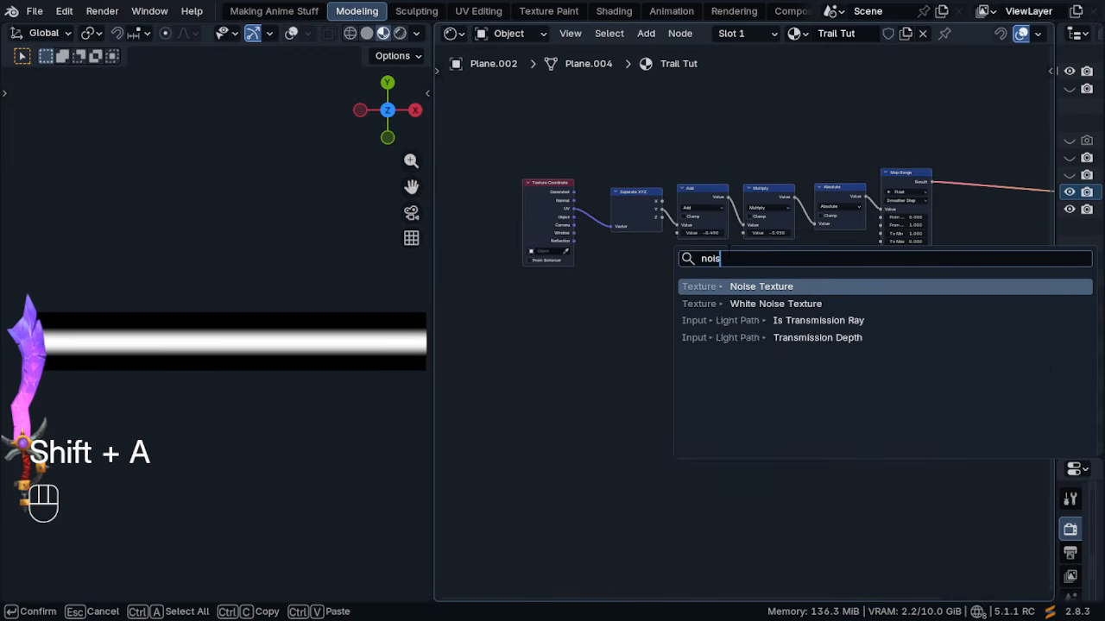
pyautogui.press('Return')
pyautogui.click(665, 344)
pyautogui.keyDown('ctrl'); pyautogui.keyDown('shift'); pyautogui.click(665, 344); pyautogui.keyUp('shift'); pyautogui.keyUp('ctrl')
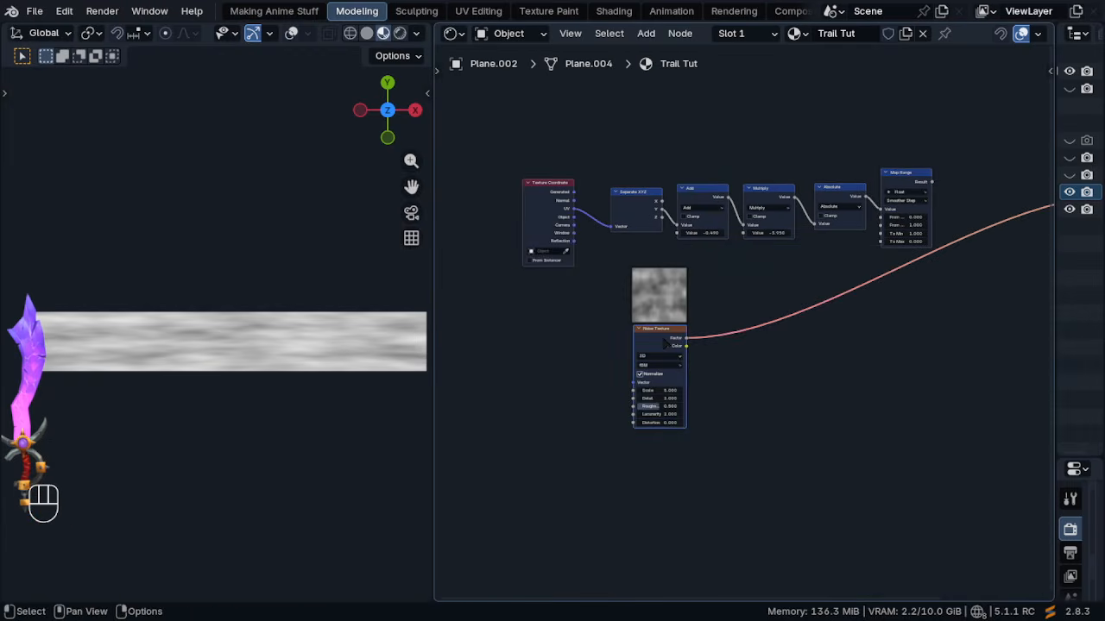
pyautogui.scroll(3, 668, 345)
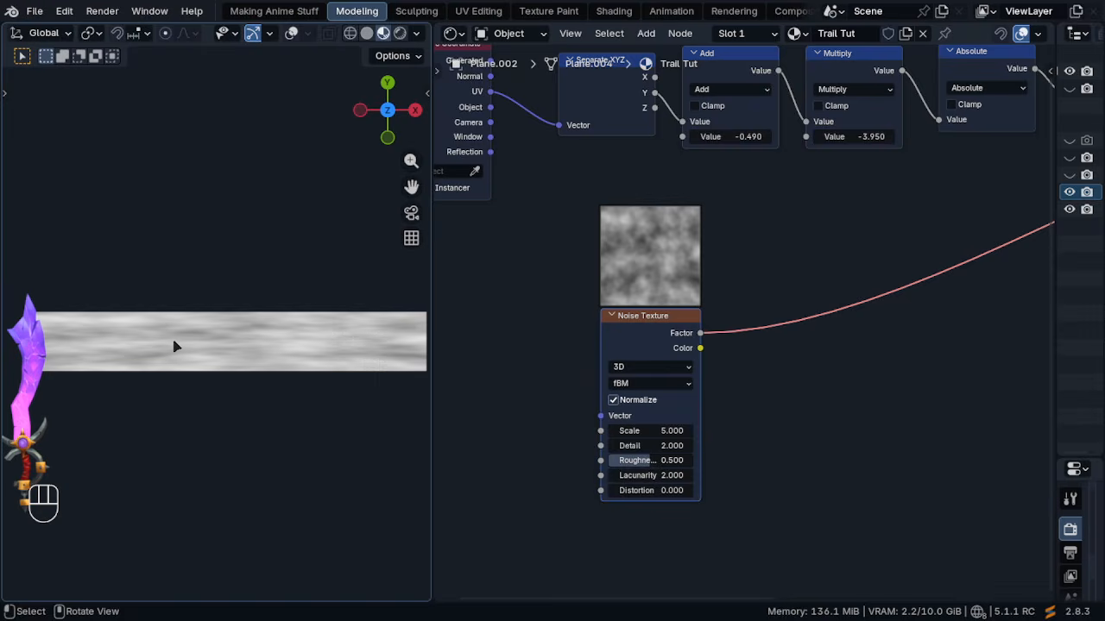
# Duplicate the Texture Coordinate node beside the Noise Texture and feed its Object output into the noise Vector, comparing it with UV
pyautogui.rightClick(174, 346)
pyautogui.moveTo(610, 377); pyautogui.dragTo(695, 404, button='middle')
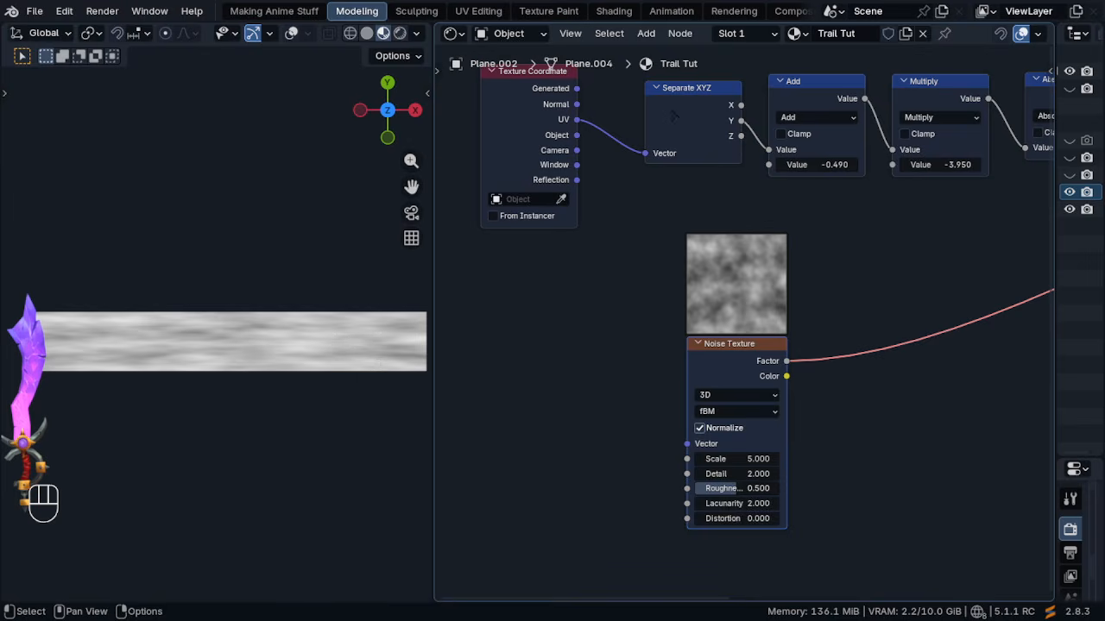
pyautogui.click(513, 135)
pyautogui.hotkey('shift', 'd')
pyautogui.click(486, 423)
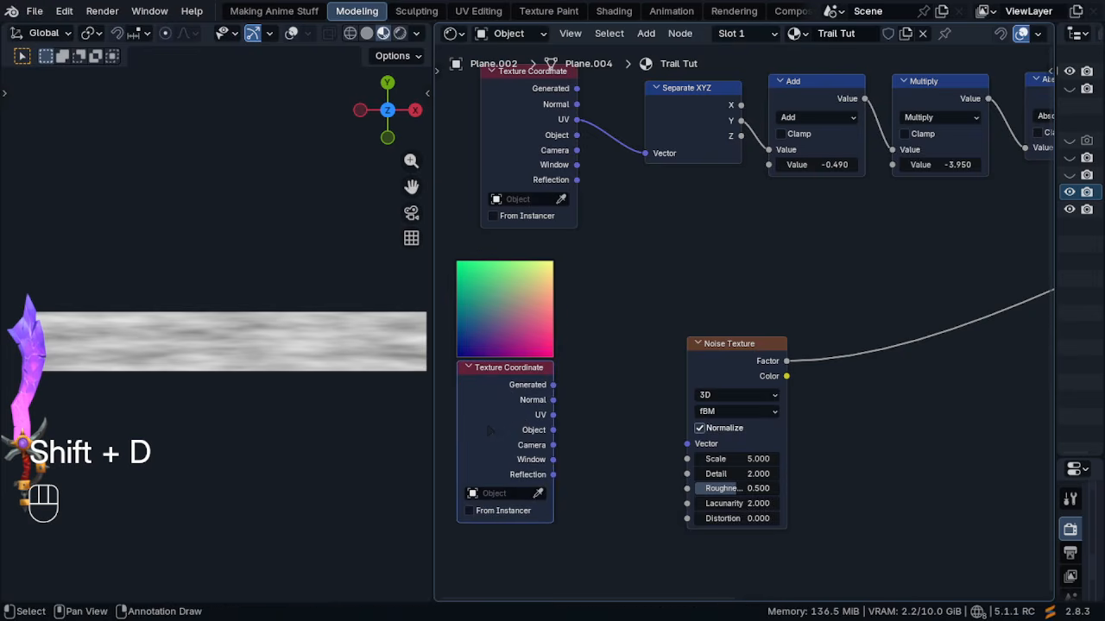
pyautogui.moveTo(552, 430); pyautogui.dragTo(687, 443)
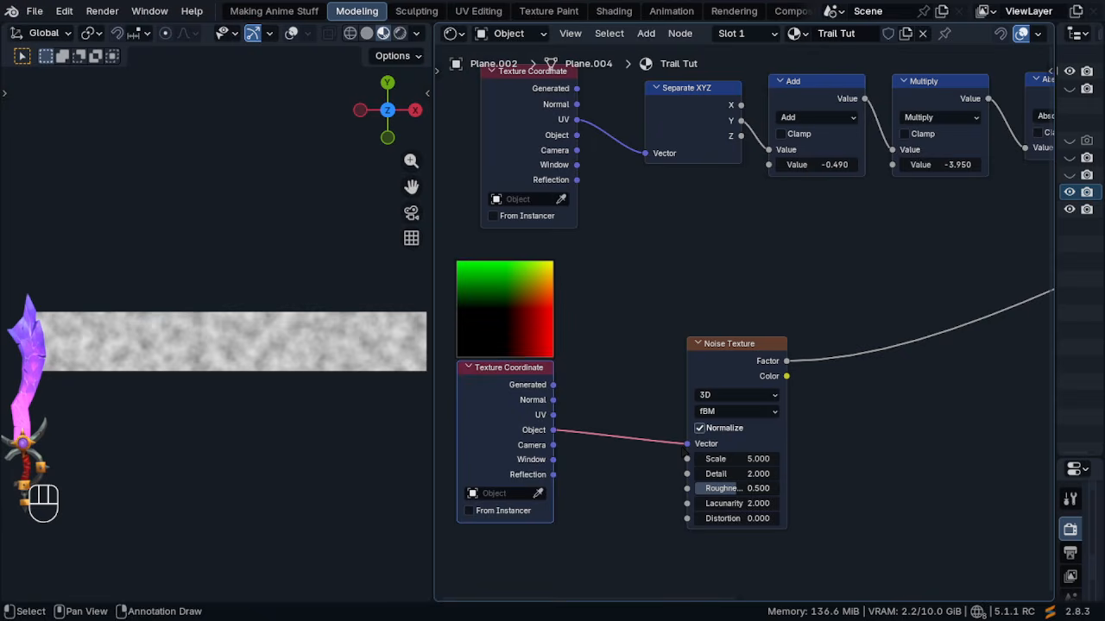
pyautogui.moveTo(553, 415); pyautogui.dragTo(687, 443)
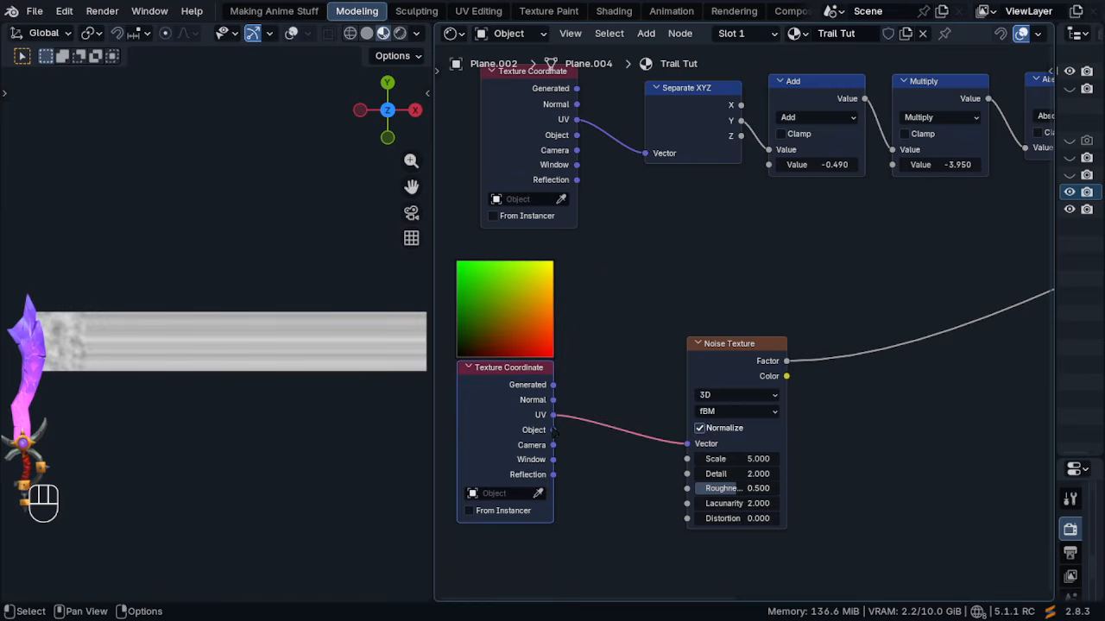
pyautogui.moveTo(552, 430); pyautogui.dragTo(677, 398)
# Set the Noise Texture's Scale to 3.12 and its Detail to 0
pyautogui.scroll(2, 720, 447)
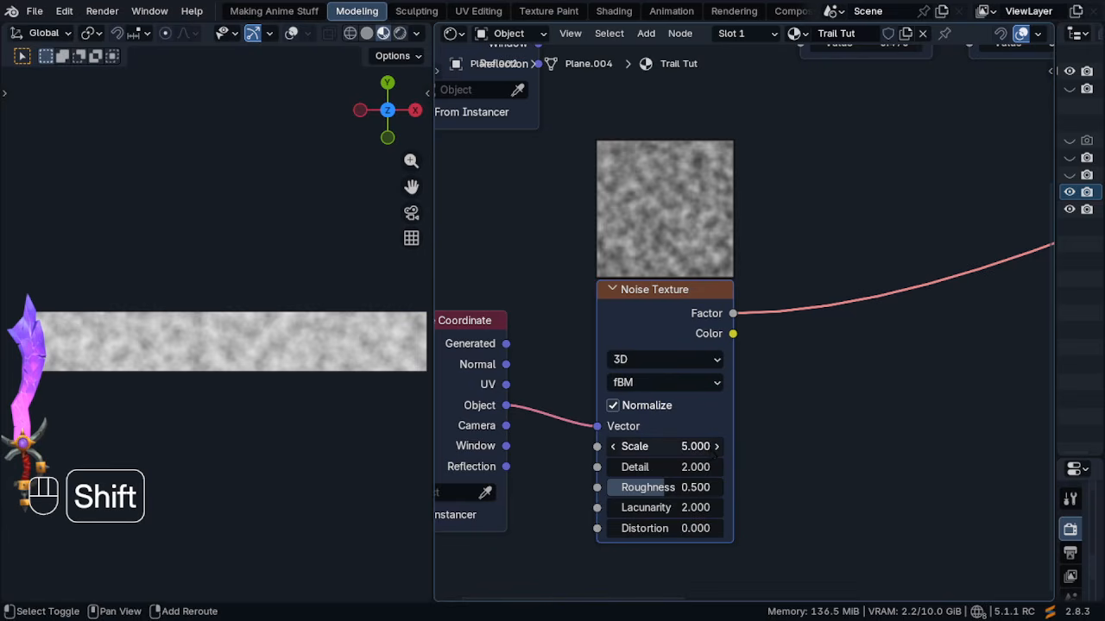
pyautogui.keyDown('shift'); pyautogui.moveTo(695, 446); pyautogui.dragTo(647, 424); pyautogui.keyUp('shift')
pyautogui.scroll(3, 742, 449)
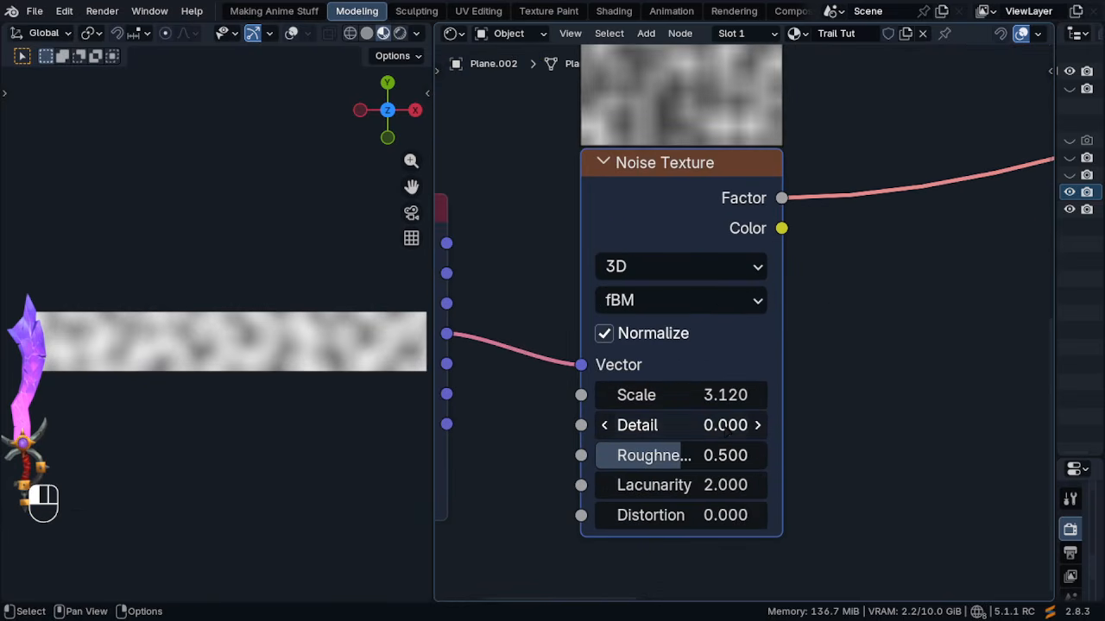
# Insert a Mapping node between the duplicated Texture Coordinate node and the Noise Texture
pyautogui.keyDown('ctrl'); pyautogui.moveTo(799, 226); pyautogui.dragTo(801, 343, button='middle'); pyautogui.keyUp('ctrl')
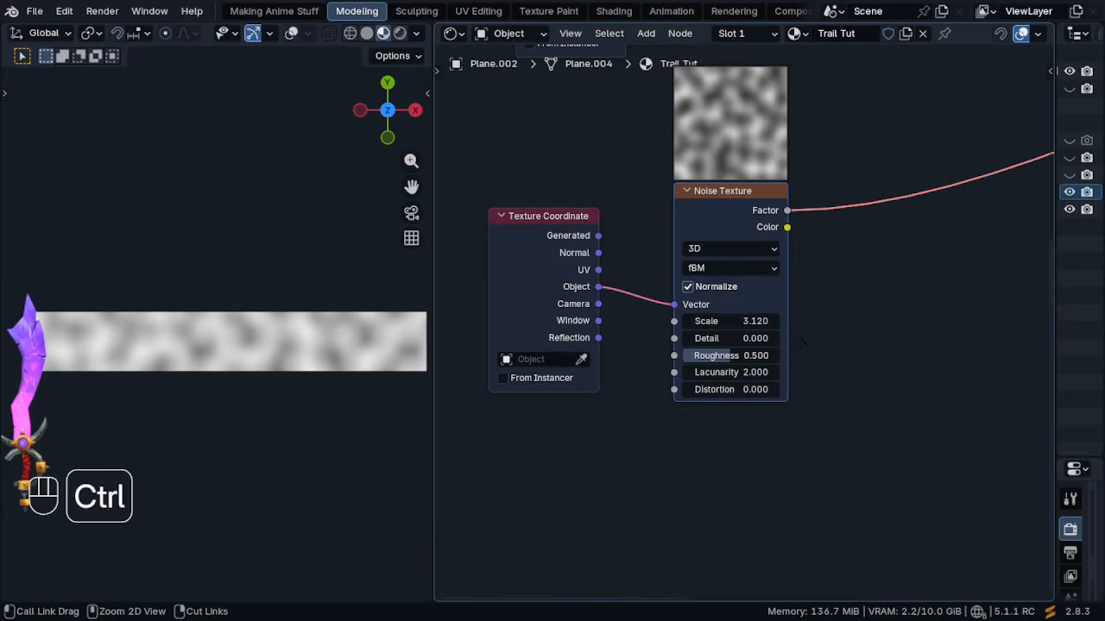
pyautogui.moveTo(688, 314); pyautogui.dragTo(834, 327, button='middle')
pyautogui.hotkey('shift', 'a')
pyautogui.click(795, 320)
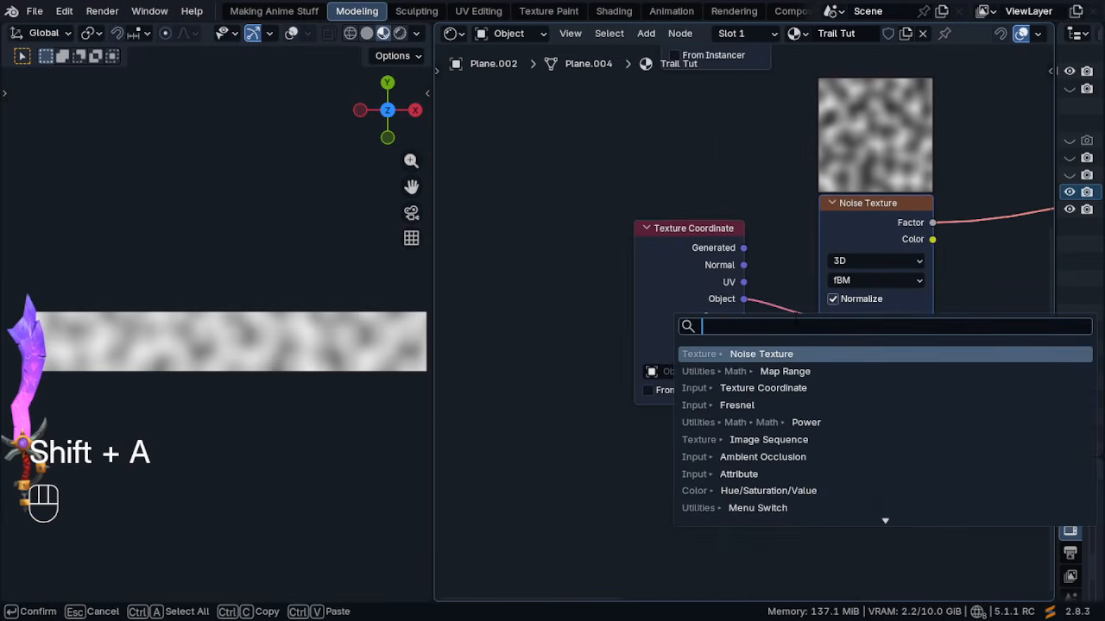
pyautogui.write('mapping')
pyautogui.press('Return')
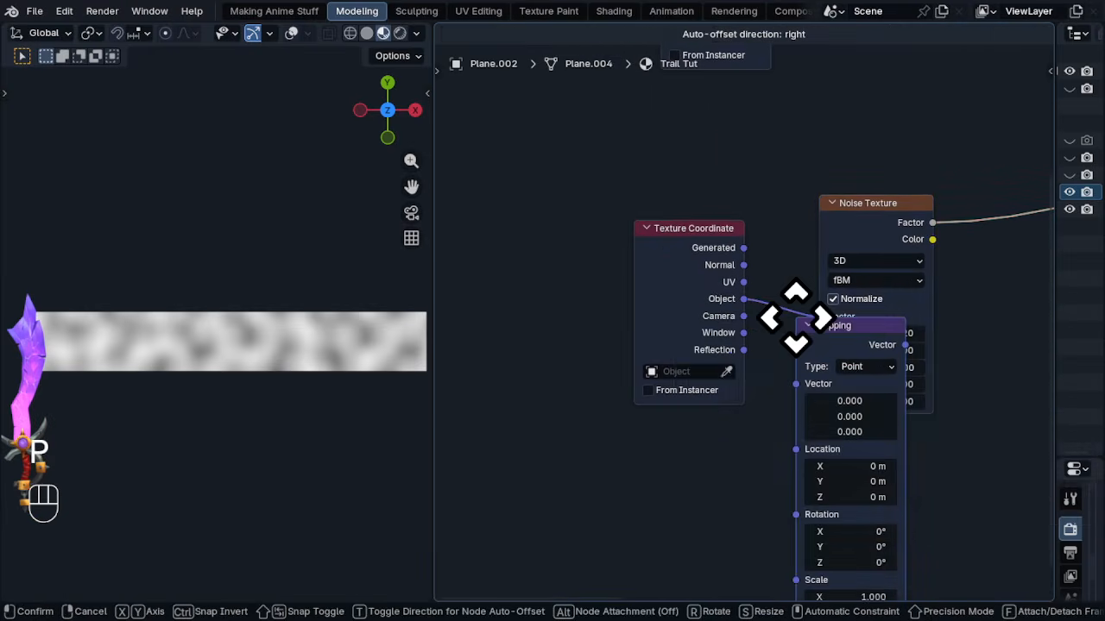
pyautogui.click(795, 317)
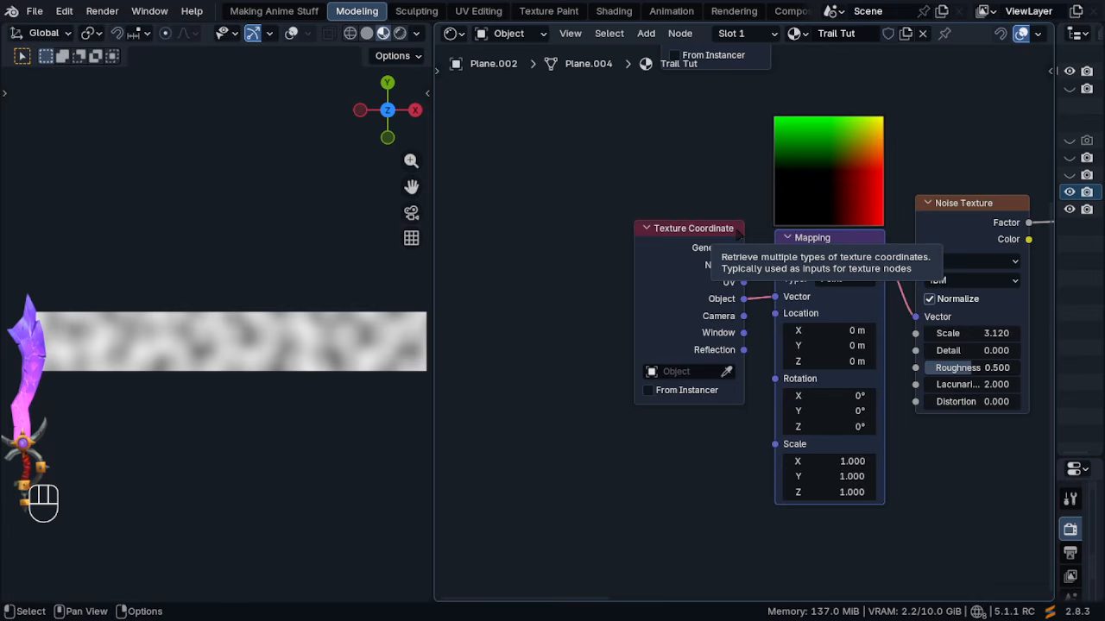
# Try a Location Y of 1.8 m on the Mapping node, undo it, and set its Rotation Z to 18.3°
pyautogui.click(713, 250)
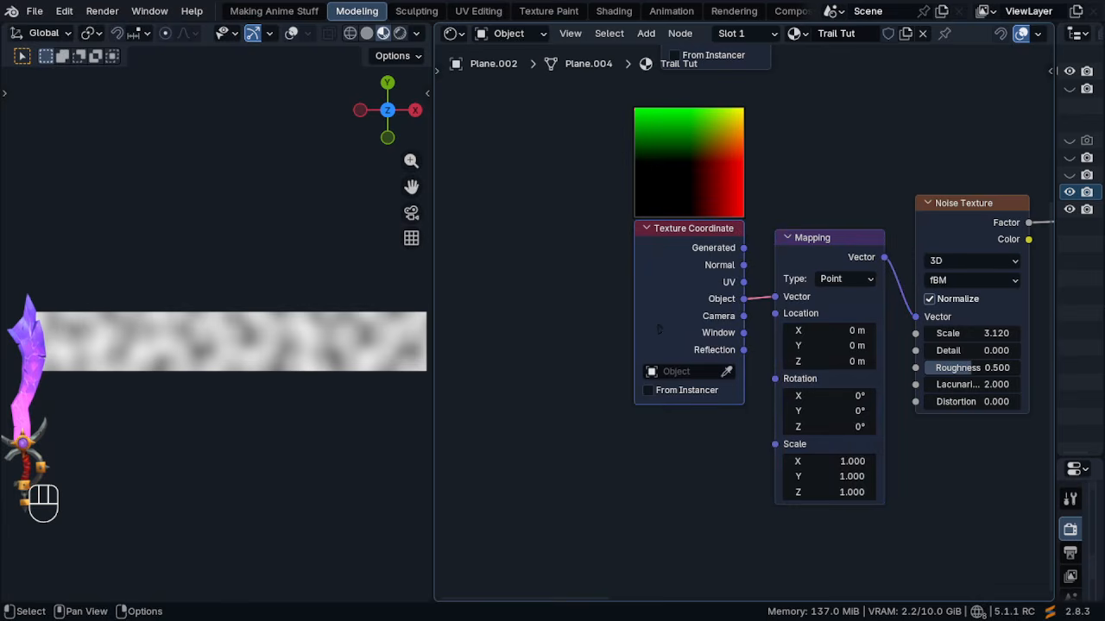
pyautogui.click(820, 246)
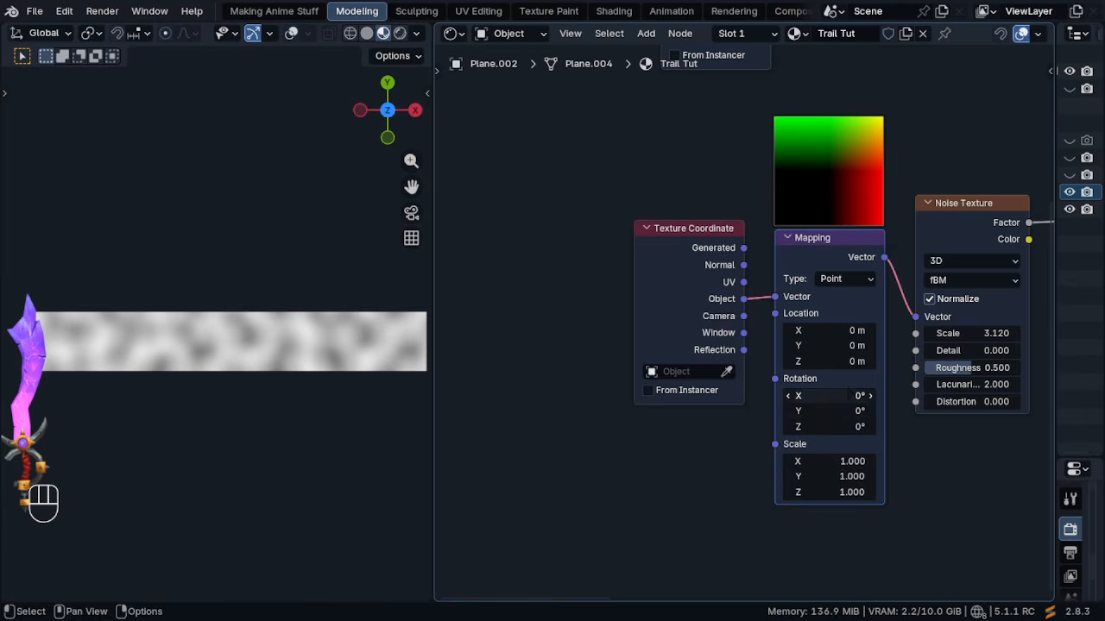
pyautogui.moveTo(832, 345)
pyautogui.mouseDown()
pyautogui.moveTo(868, 345)
pyautogui.moveTo(851, 348)
pyautogui.mouseUp()
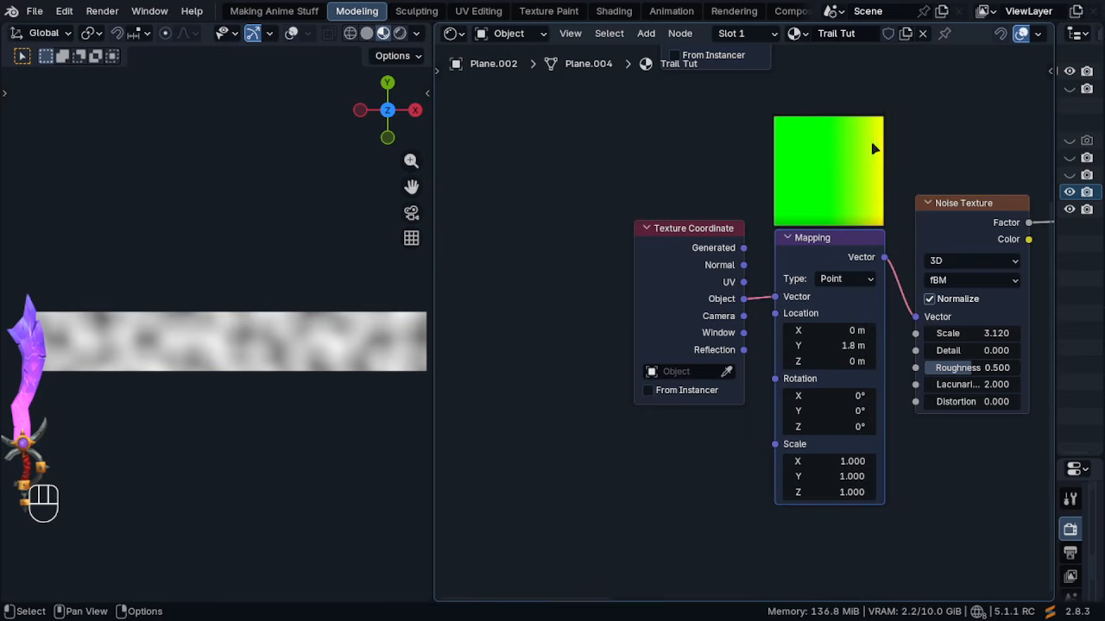
pyautogui.hotkey('ctrl', 'z')
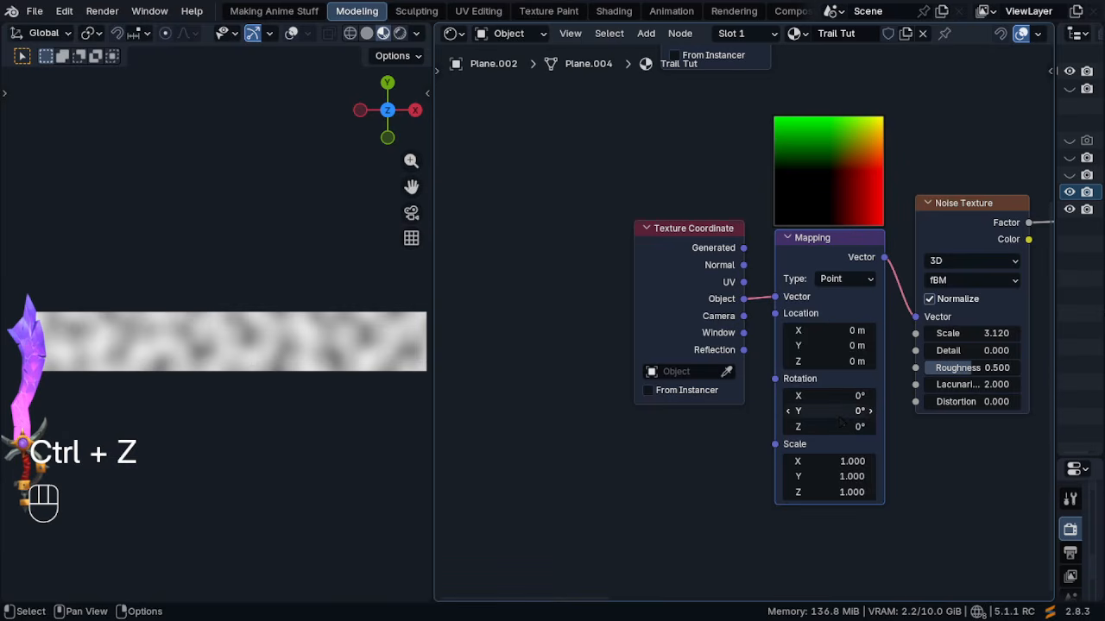
pyautogui.moveTo(854, 426); pyautogui.dragTo(826, 425)
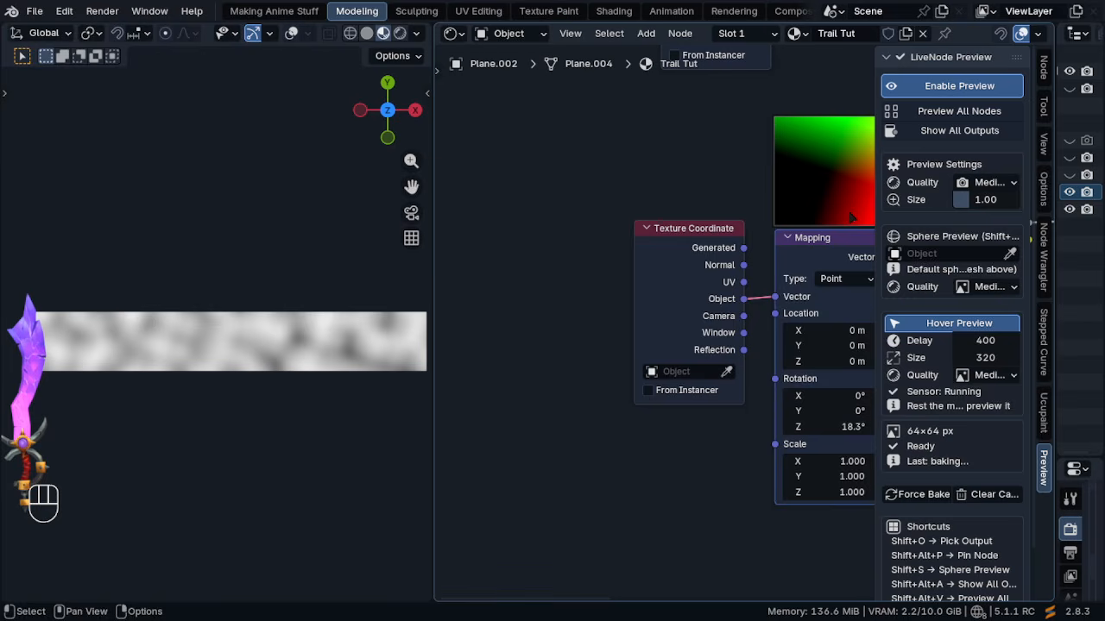
# Hide the sidebar and switch the Mapping node's preview to a sphere
pyautogui.press('n')
pyautogui.scroll(1, 846, 218)
pyautogui.moveTo(830, 224); pyautogui.dragTo(708, 261, button='middle')
pyautogui.scroll(4, 711, 281)
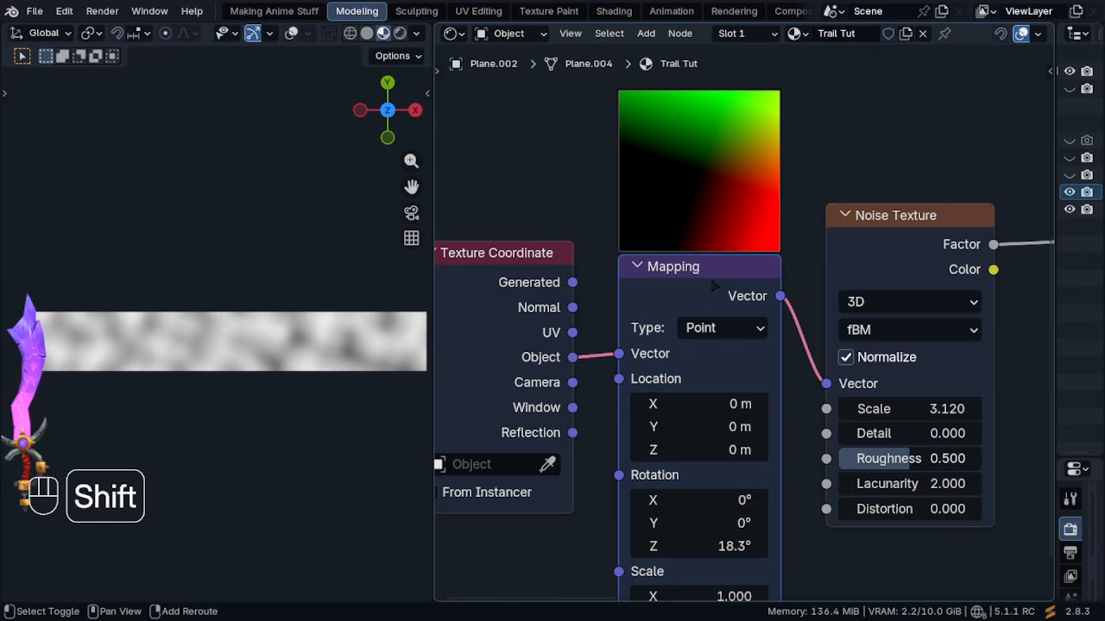
pyautogui.hotkey('shift', 's')
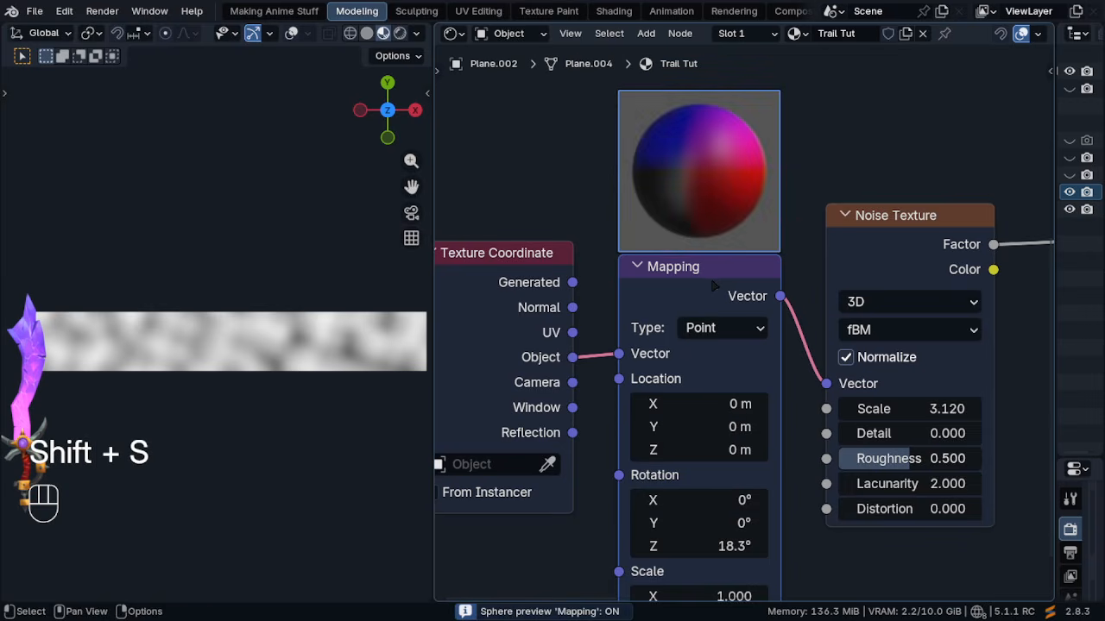
# Try Plane.002 as the custom object for the sphere preview and clear it again
pyautogui.press('n')
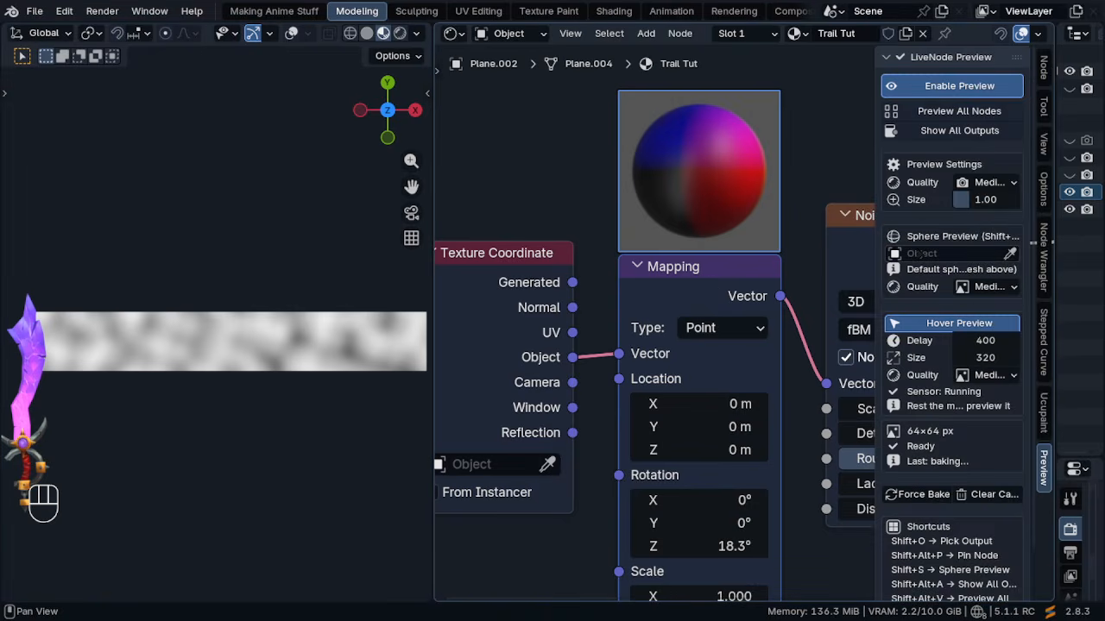
pyautogui.click(1009, 253)
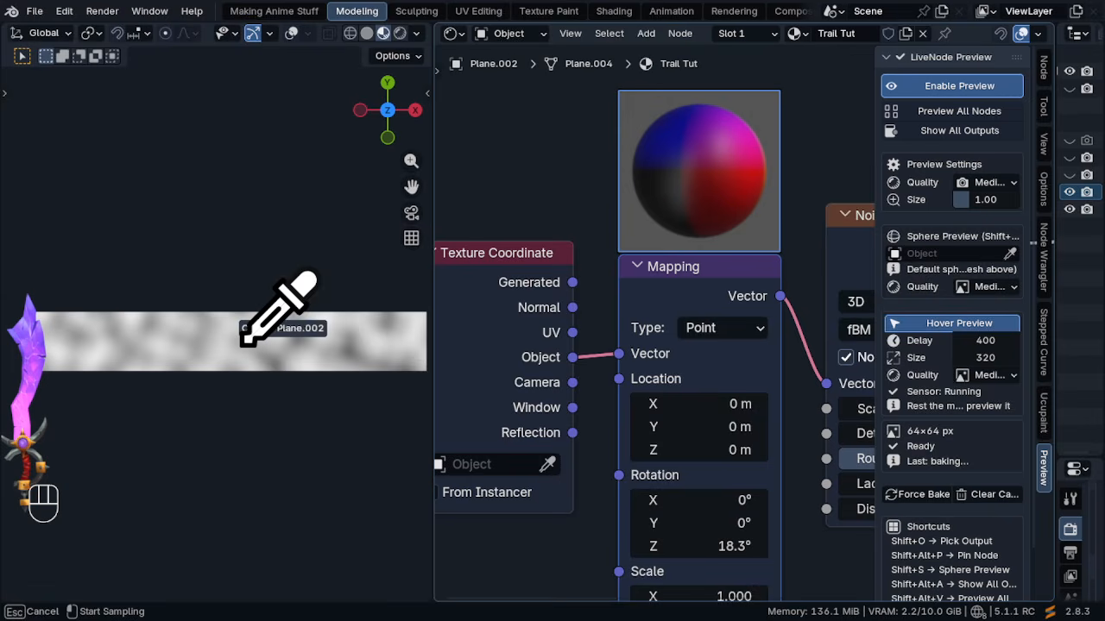
pyautogui.click(217, 341)
pyautogui.moveTo(664, 223)
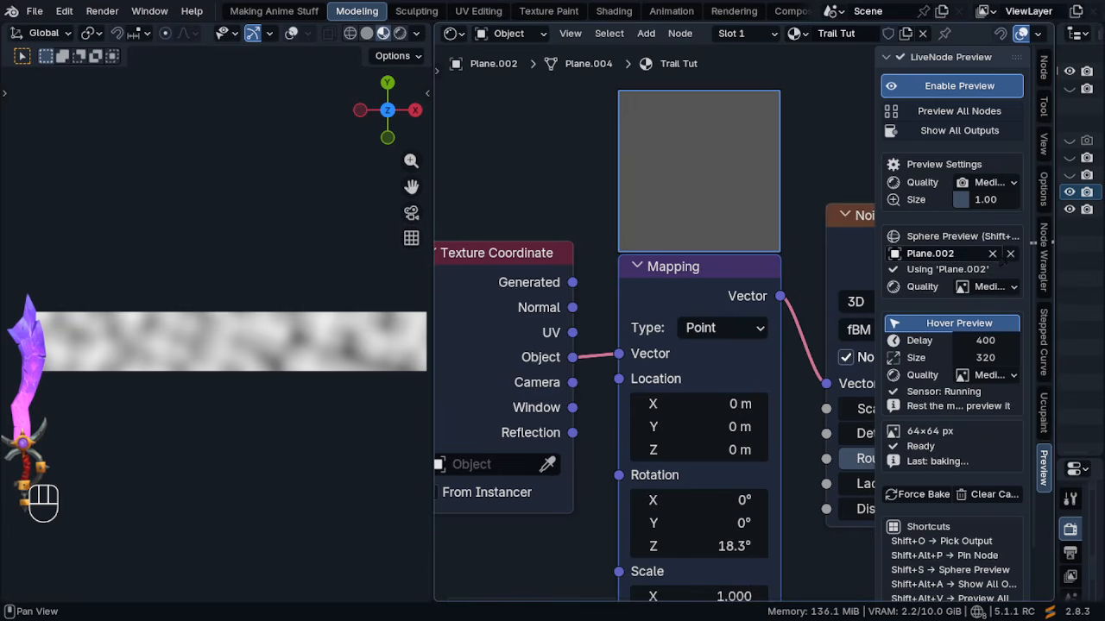
pyautogui.click(992, 253)
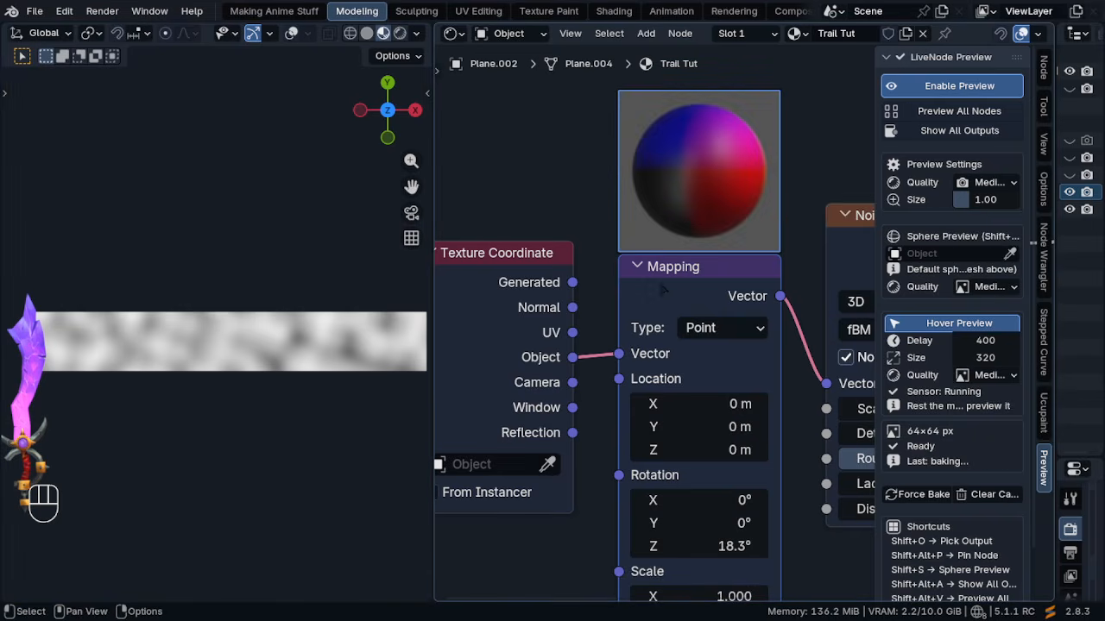
# Set the node preview quality to Ultra and turn off the Mapping node's sphere preview
pyautogui.click(984, 182)
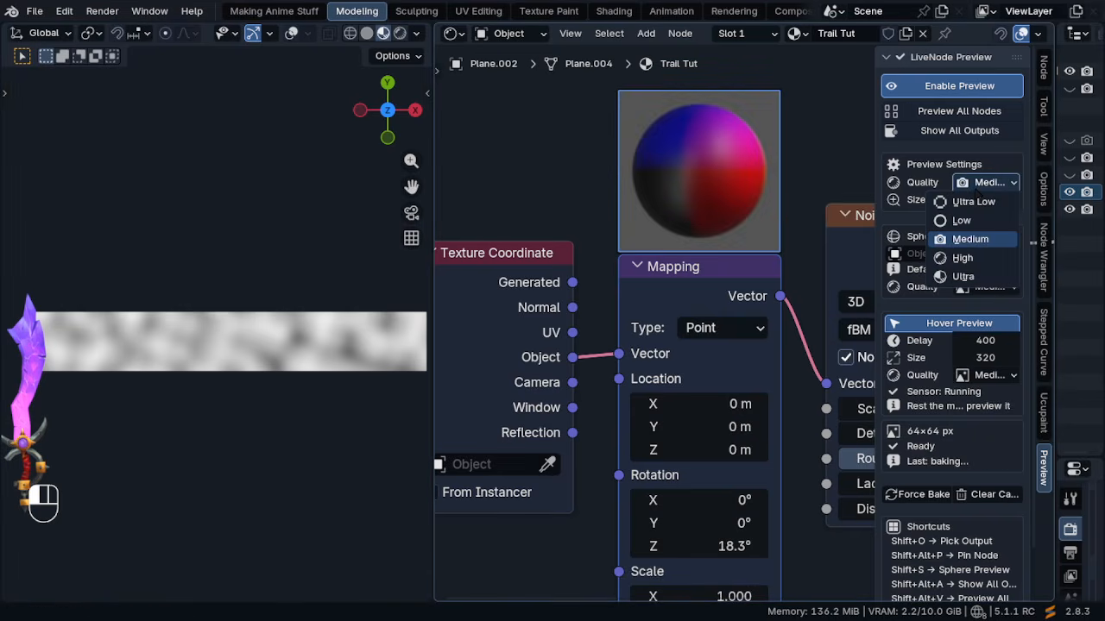
pyautogui.click(963, 276)
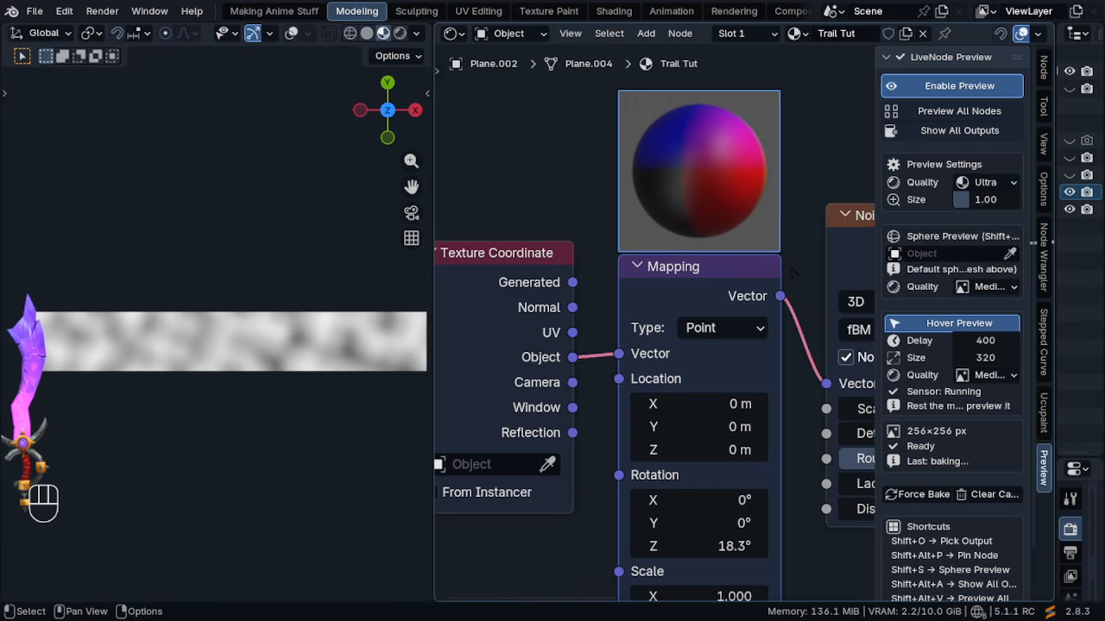
pyautogui.hotkey('shift', 's')
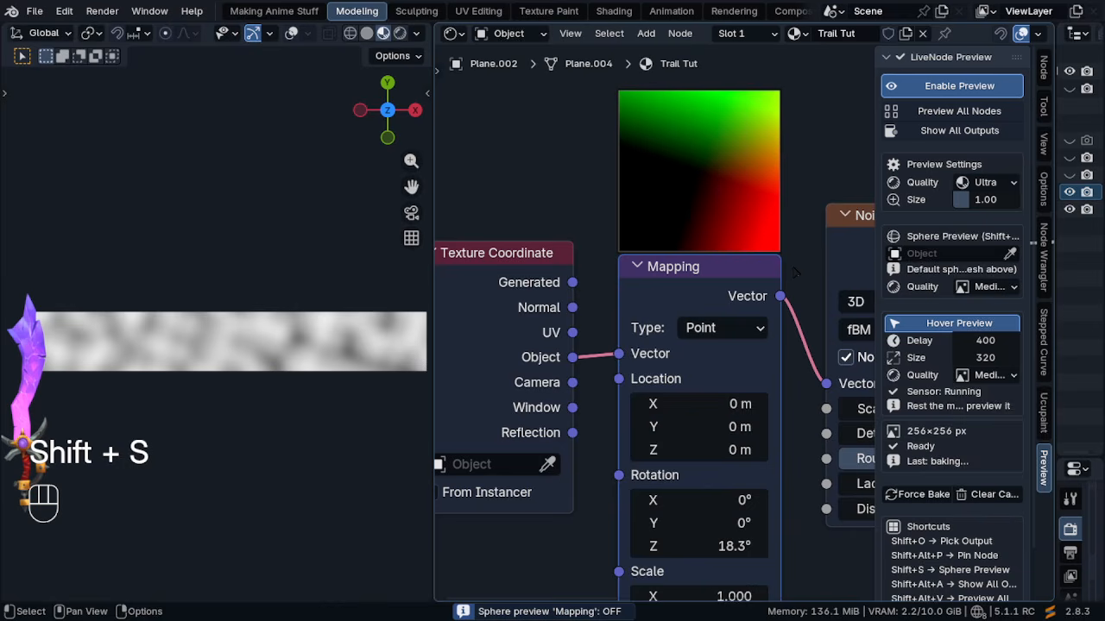
pyautogui.press('n')
# Reset the Mapping node's Rotation Z to 0°
pyautogui.keyDown('ctrl'); pyautogui.moveTo(795, 271); pyautogui.dragTo(738, 259, button='middle'); pyautogui.keyUp('ctrl')
pyautogui.doubleClick(731, 438)
pyautogui.press('Escape')
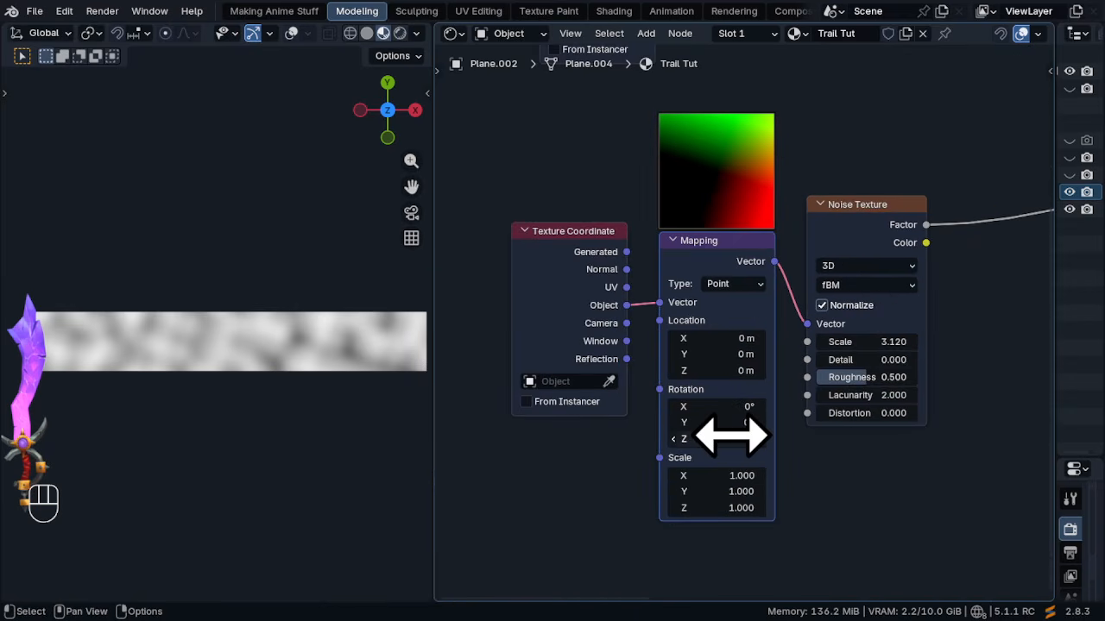
pyautogui.doubleClick(731, 439)
pyautogui.write('0')
pyautogui.press('Return')
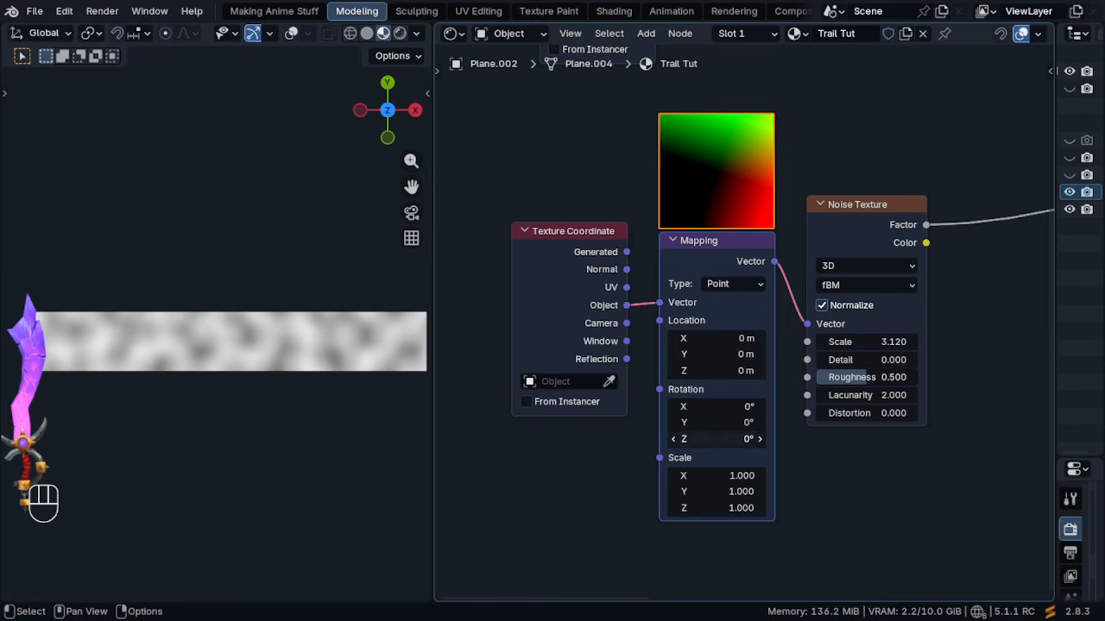
# Move the Texture Coordinate, Mapping and Noise Texture group aside below the gradient chain and preview the Map Range output on the trail
pyautogui.keyDown('ctrl'); pyautogui.moveTo(817, 260); pyautogui.dragTo(774, 332, button='middle'); pyautogui.keyUp('ctrl')
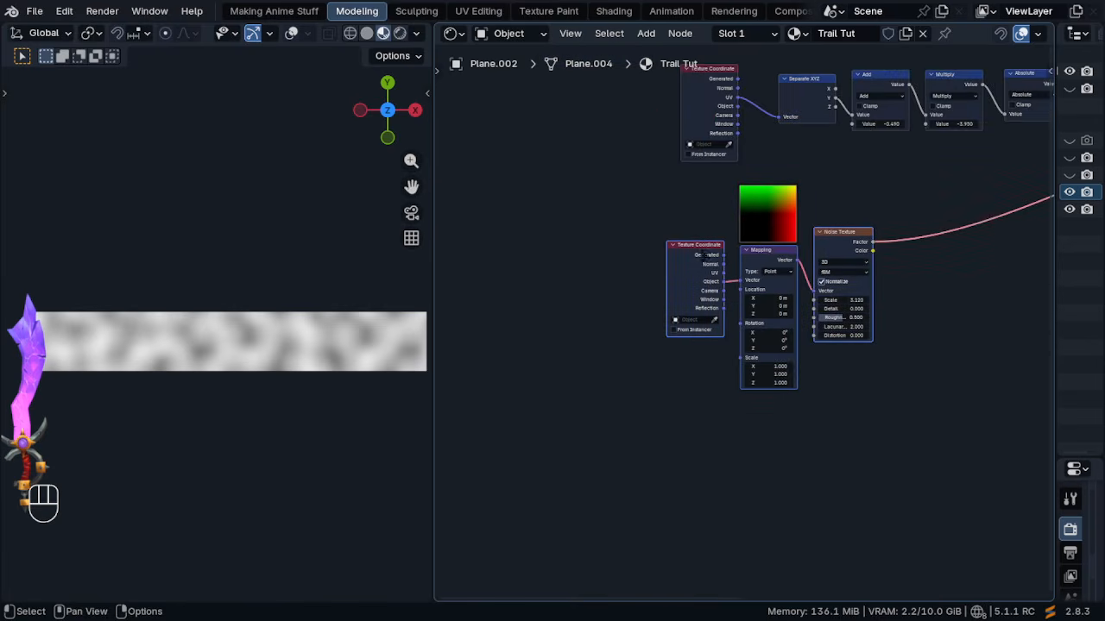
pyautogui.moveTo(834, 238); pyautogui.dragTo(752, 264)
pyautogui.moveTo(753, 264); pyautogui.dragTo(841, 390, button='middle')
pyautogui.keyDown('ctrl'); pyautogui.keyDown('shift'); pyautogui.click(726, 189); pyautogui.keyUp('shift'); pyautogui.keyUp('ctrl')
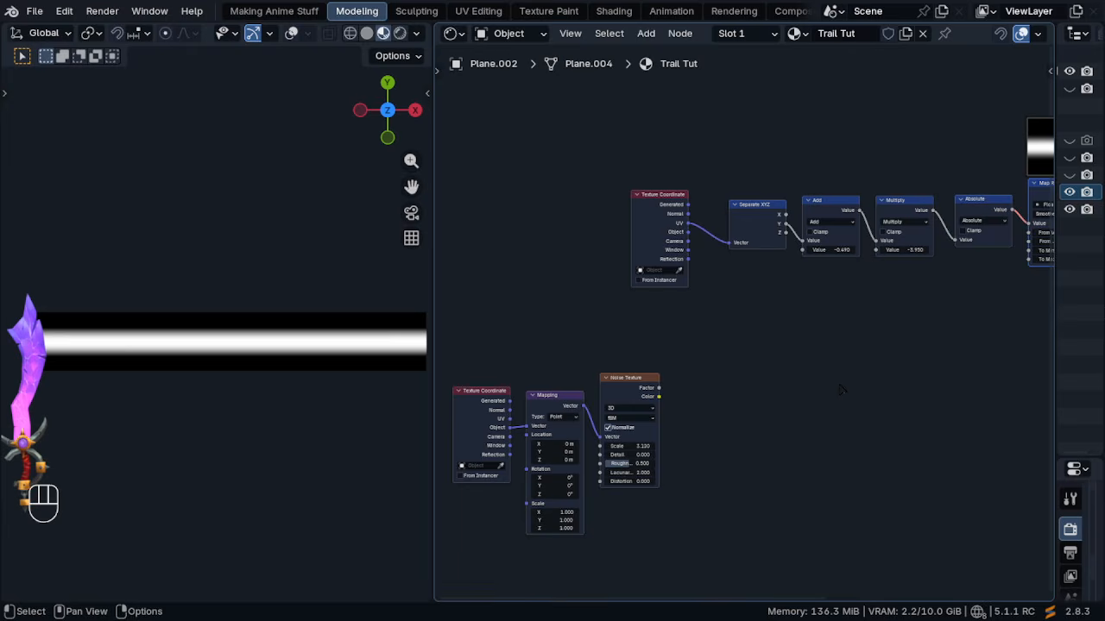
# Add a Mix Color node on the link between the upper Texture Coordinate's UV output and Separate XYZ
pyautogui.scroll(4, 776, 302)
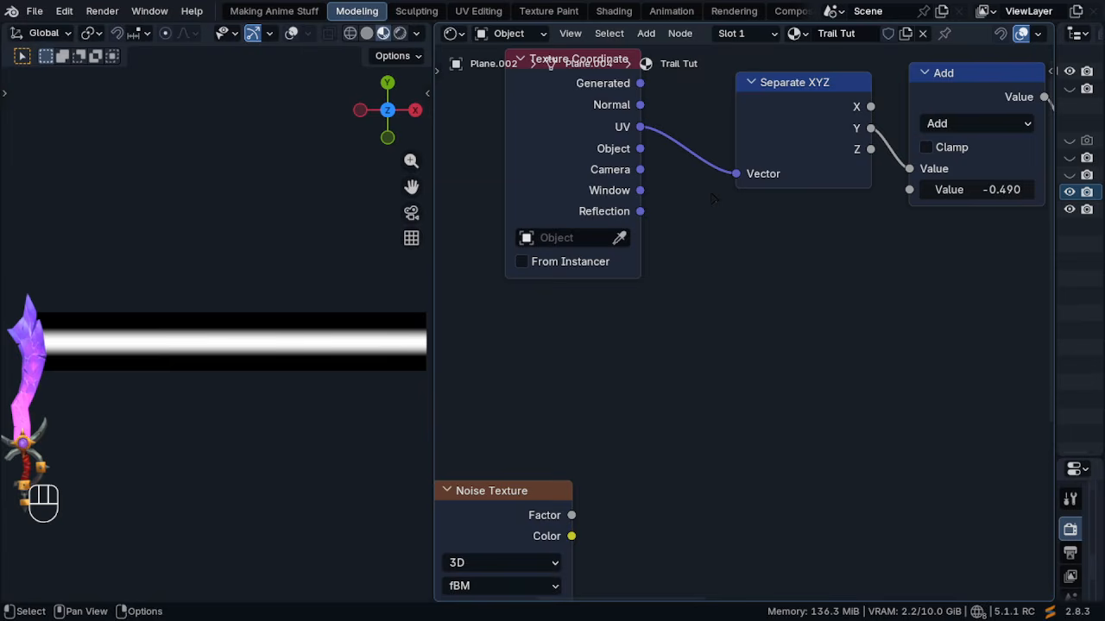
pyautogui.scroll(2, 712, 199)
pyautogui.hotkey('shift', 'a')
pyautogui.click(681, 229)
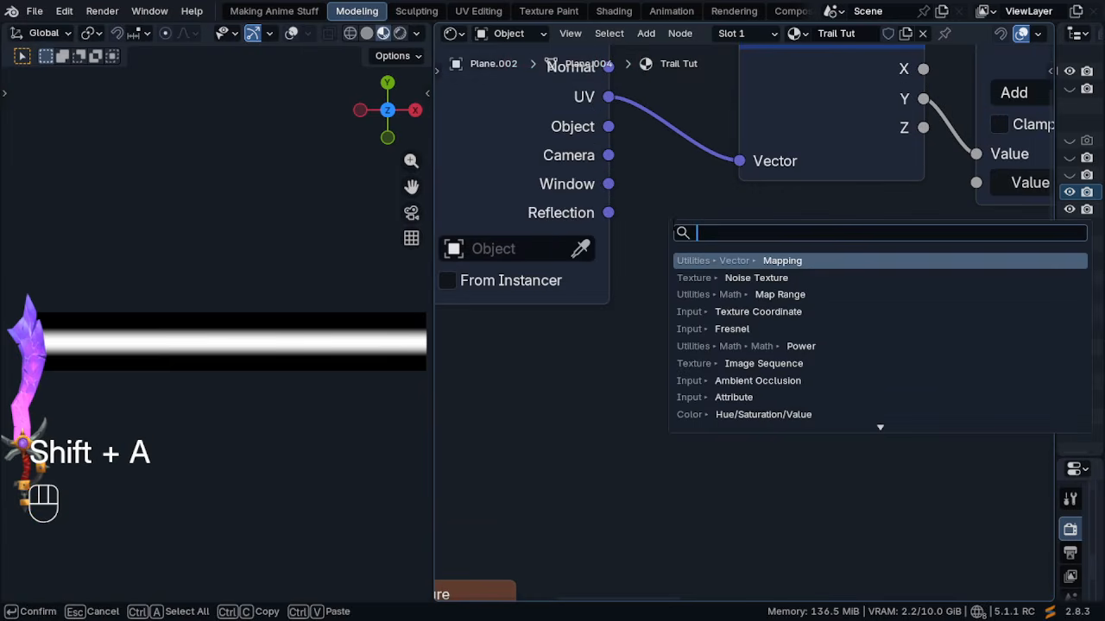
pyautogui.write('mix c')
pyautogui.press('Return')
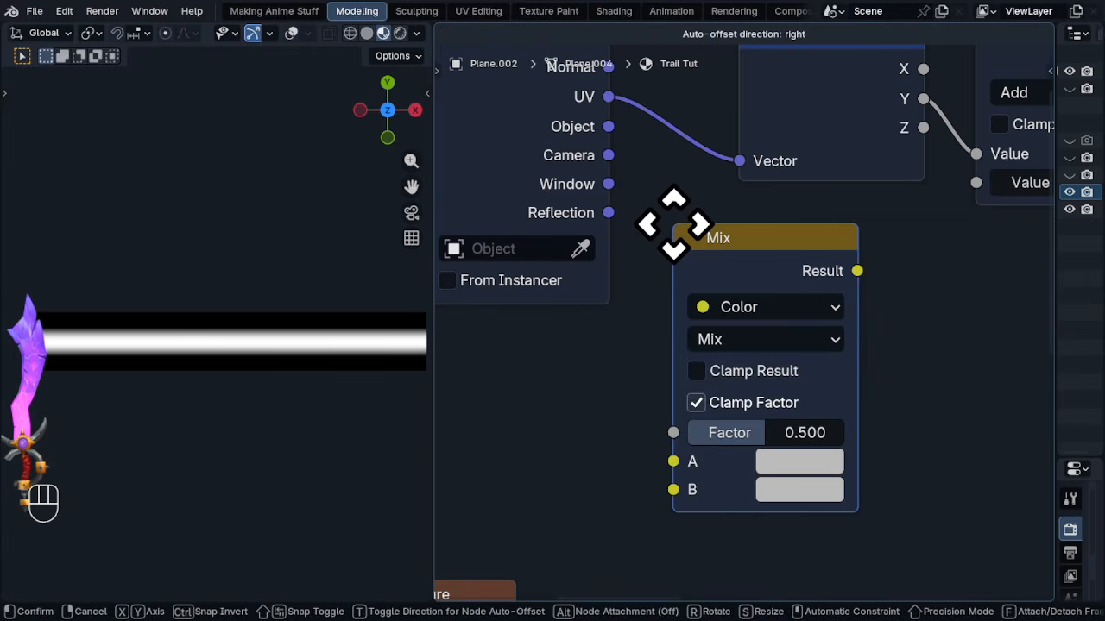
pyautogui.click(661, 88)
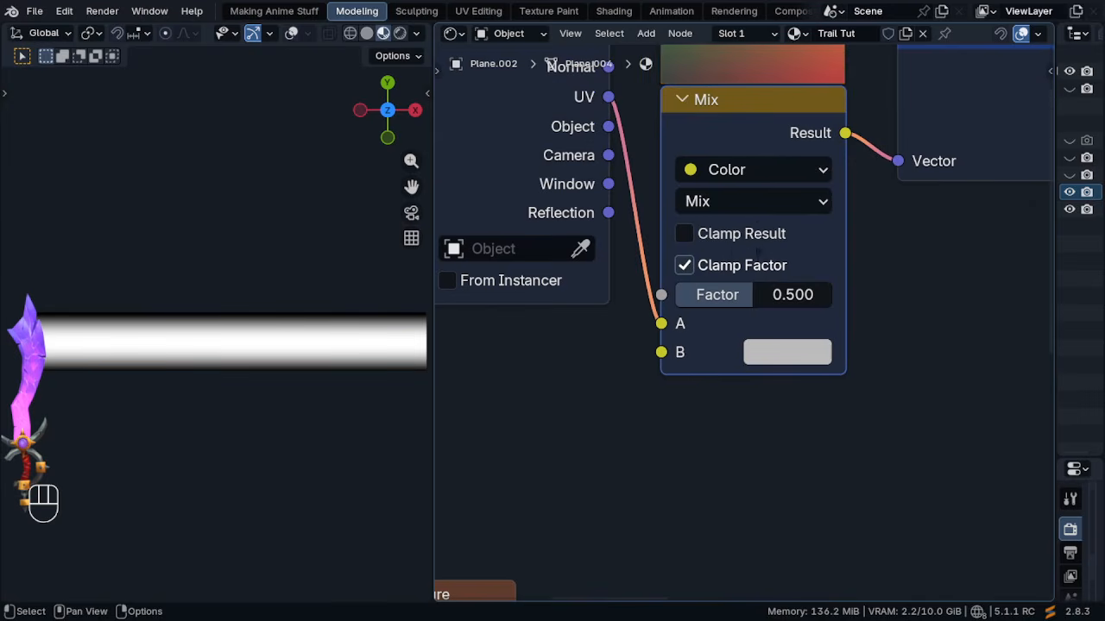
# Connect the Noise Texture's Color output to the Mix node's B input and set the mix Factor to 0.255
pyautogui.scroll(-3, 709, 265)
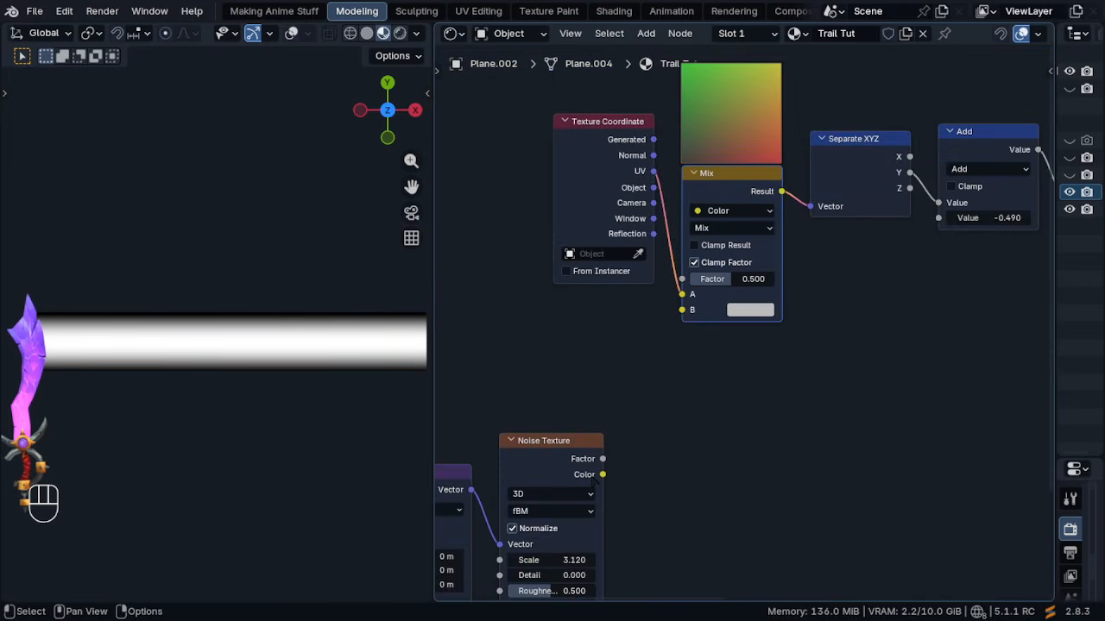
pyautogui.scroll(3, 750, 313)
pyautogui.scroll(1, 663, 172)
pyautogui.moveTo(617, 150); pyautogui.dragTo(666, 190, button='middle')
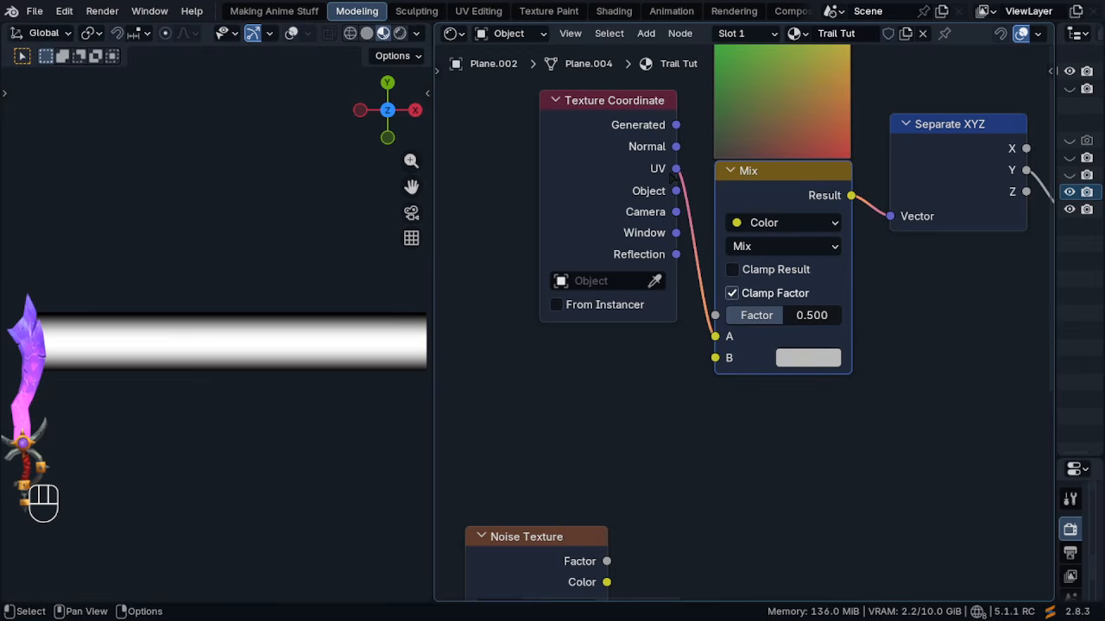
pyautogui.moveTo(629, 561); pyautogui.dragTo(615, 377, button='middle')
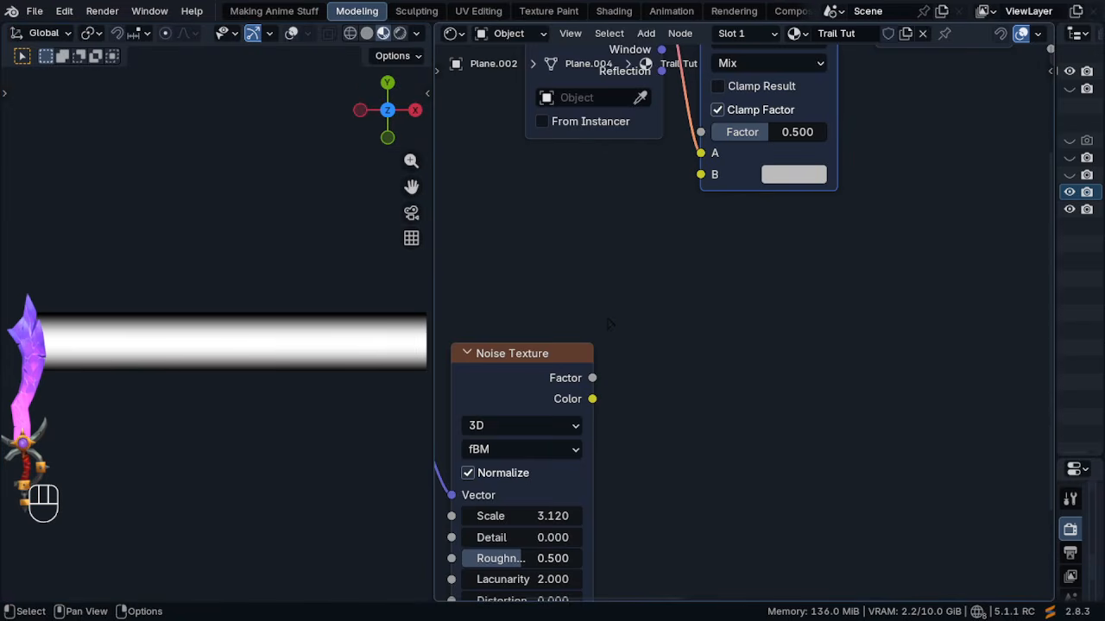
pyautogui.moveTo(592, 399); pyautogui.dragTo(700, 174)
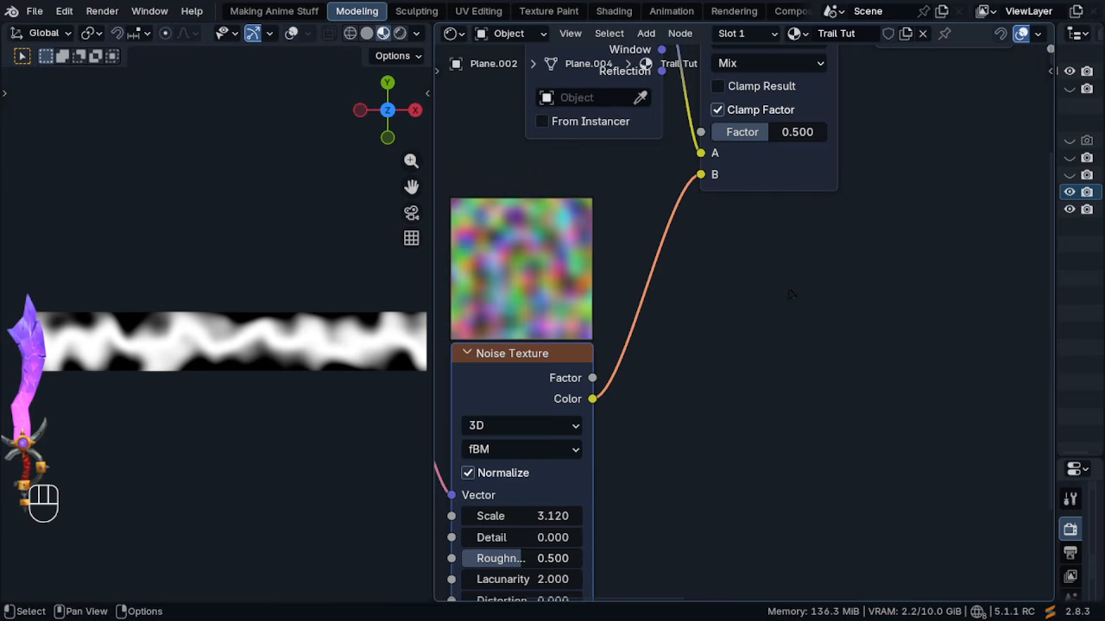
pyautogui.moveTo(751, 132); pyautogui.dragTo(676, 132)
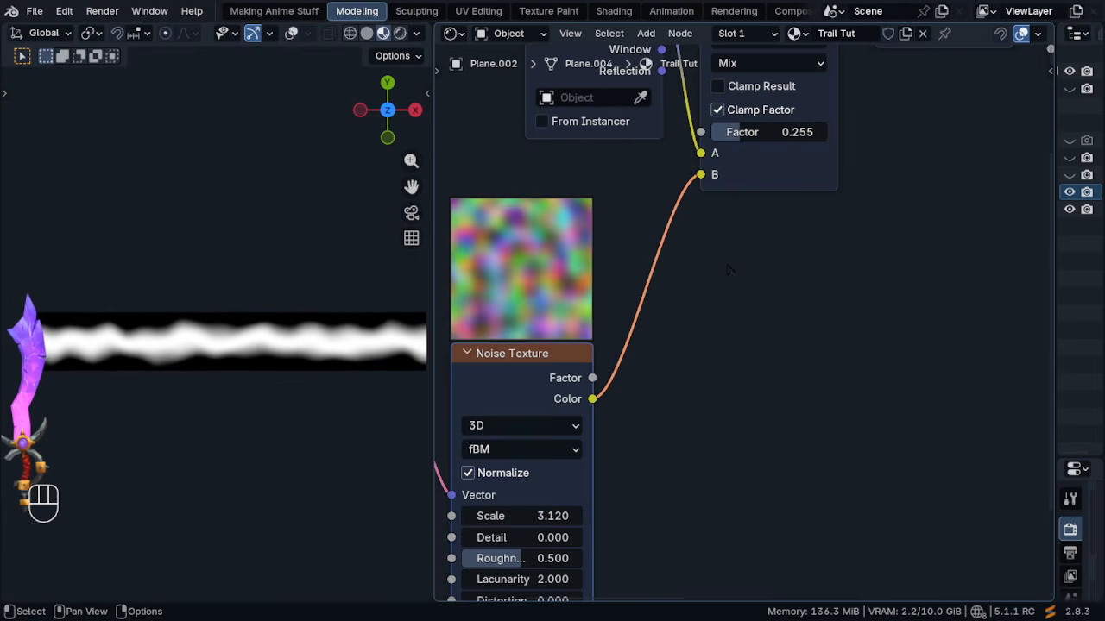
# Try the Add blending mode on the Mix node, raise its Factor to 0.416, and set the blending mode back to Mix
pyautogui.moveTo(729, 269); pyautogui.dragTo(721, 379, button='middle')
pyautogui.click(768, 174)
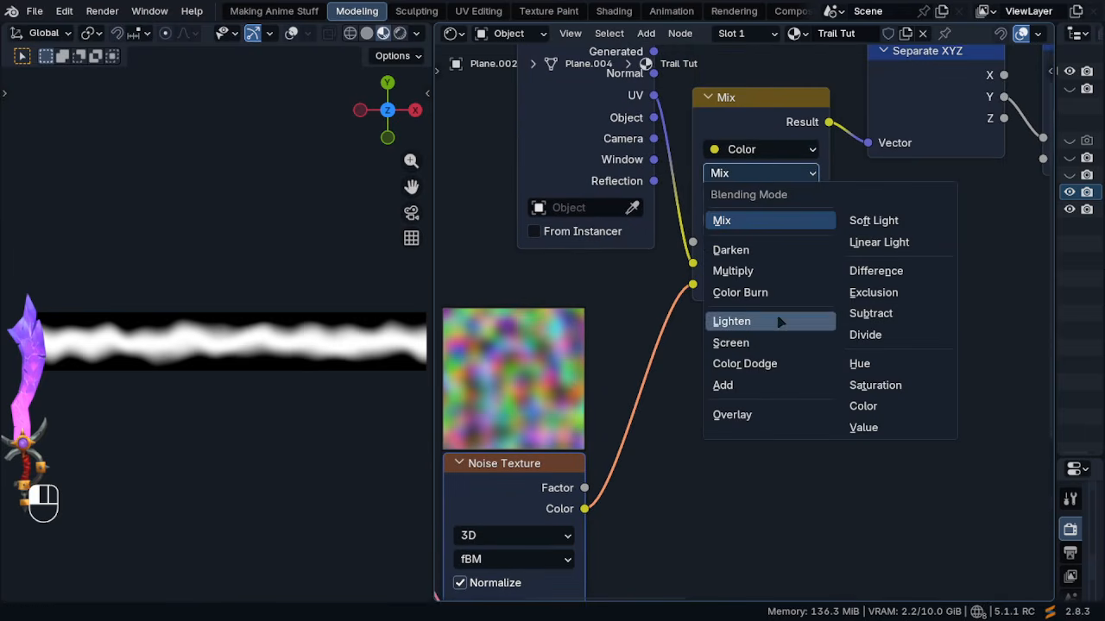
pyautogui.click(779, 390)
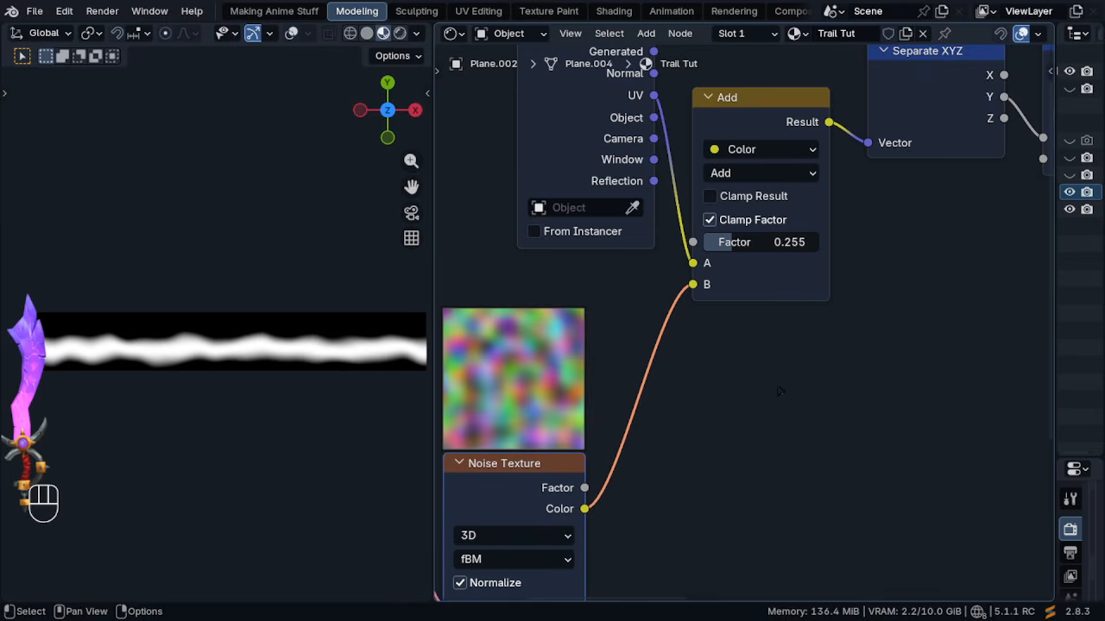
pyautogui.moveTo(764, 242)
pyautogui.mouseDown()
pyautogui.moveTo(805, 243)
pyautogui.moveTo(784, 242)
pyautogui.mouseUp()
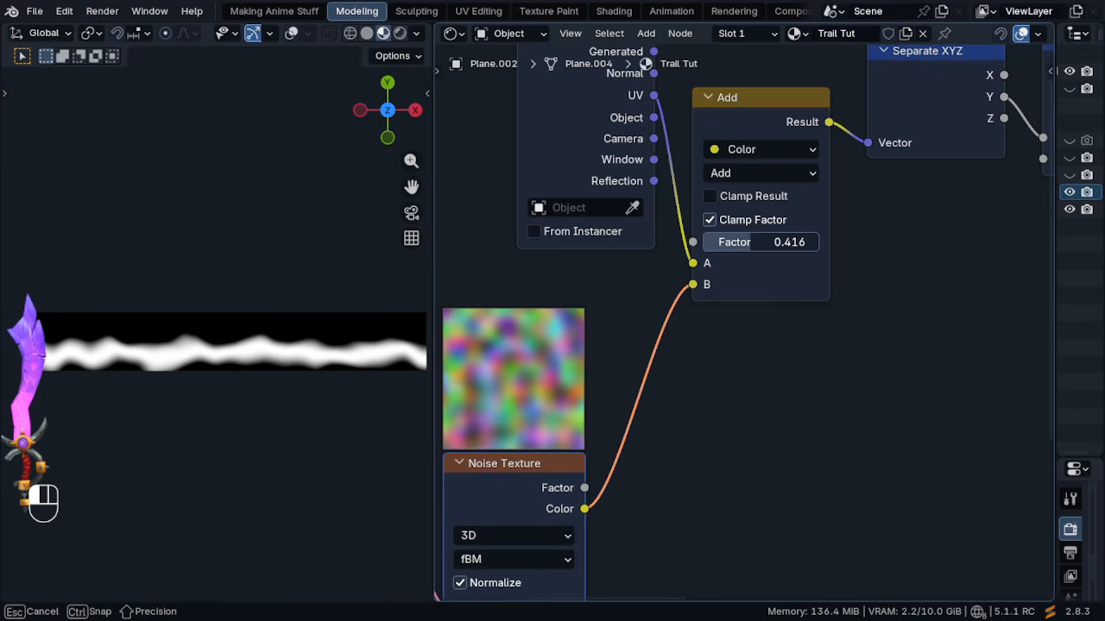
pyautogui.moveTo(784, 243); pyautogui.dragTo(784, 242)
pyautogui.click(762, 172)
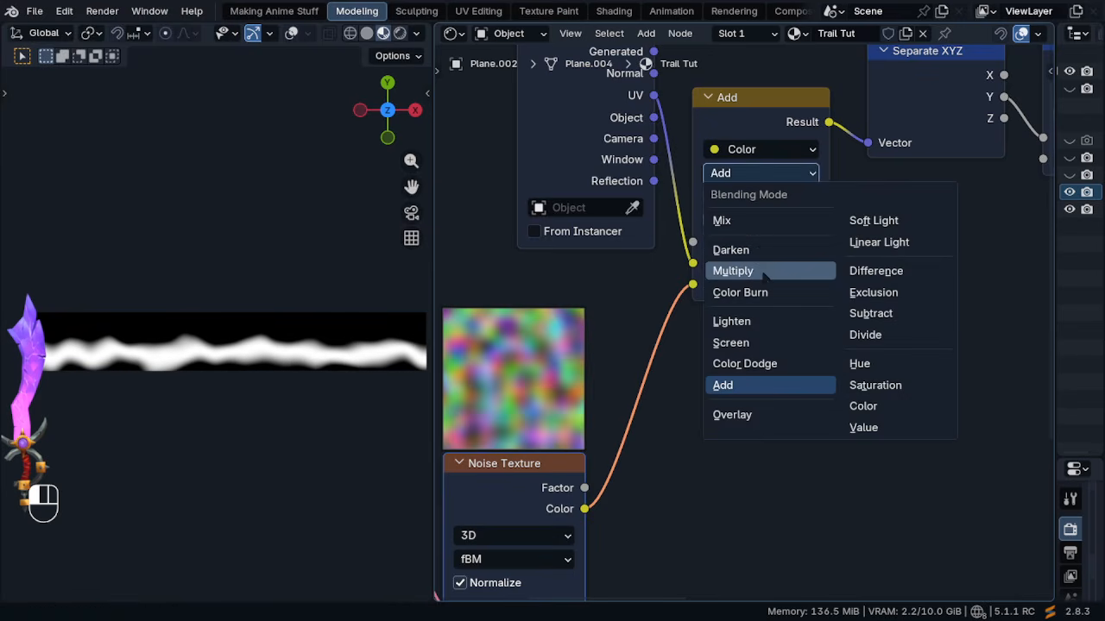
pyautogui.click(756, 223)
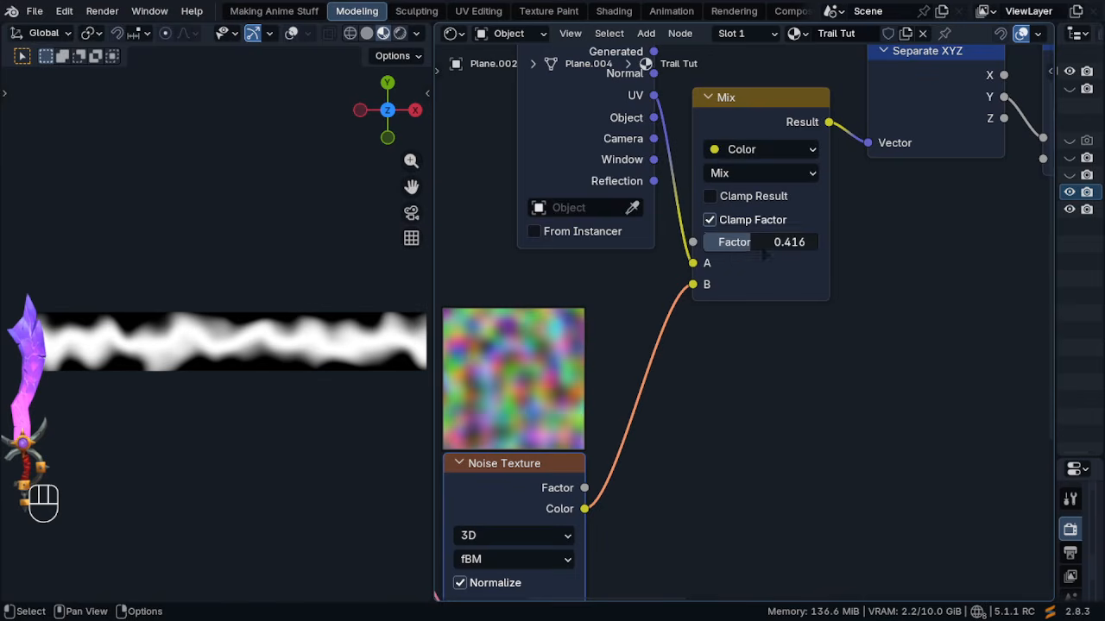
# Split off a timeline area below the 3D viewport, enlarge it, and play the animation briefly before stopping it
pyautogui.scroll(-3, 1012, 229)
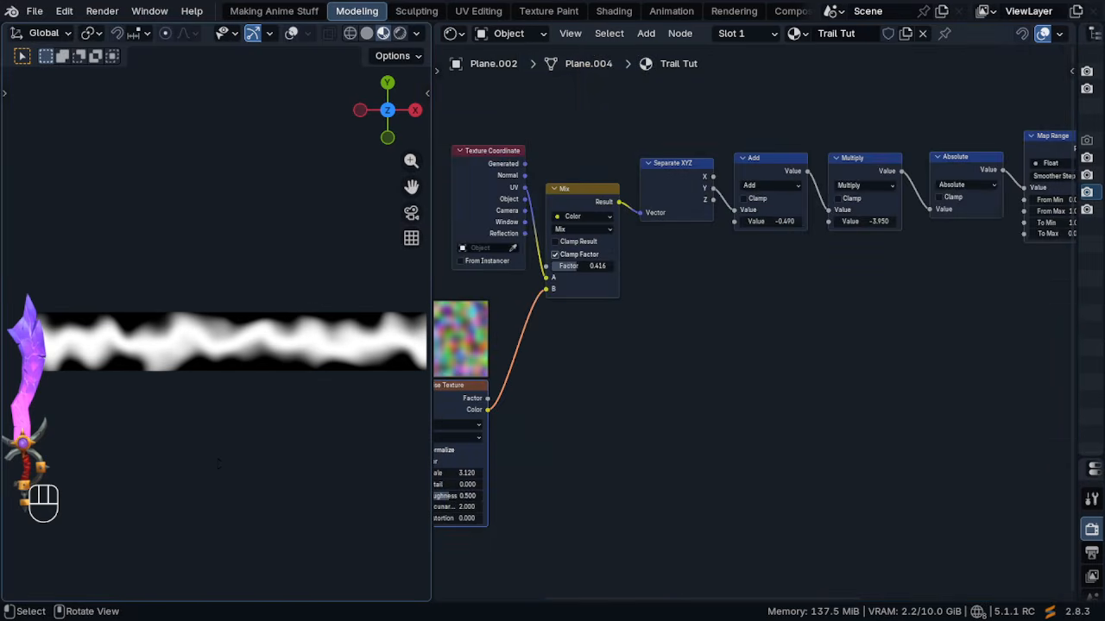
pyautogui.press('space')
pyautogui.press('space')
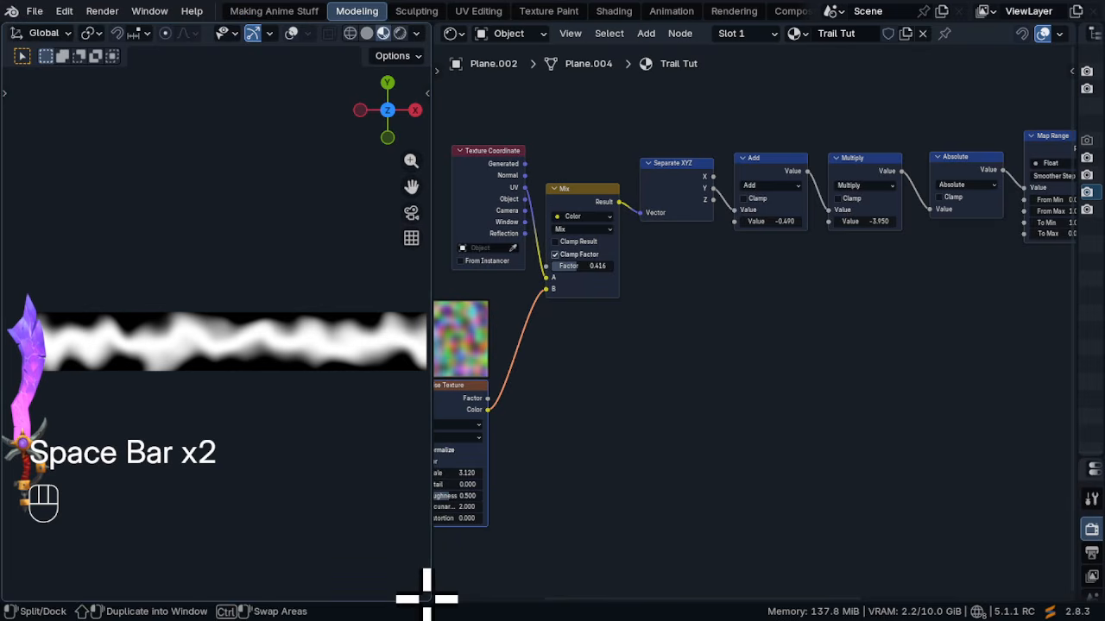
pyautogui.moveTo(424, 591); pyautogui.dragTo(424, 557)
pyautogui.moveTo(43, 566); pyautogui.dragTo(223, 567, button='middle')
pyautogui.click(19, 567)
pyautogui.click(247, 417)
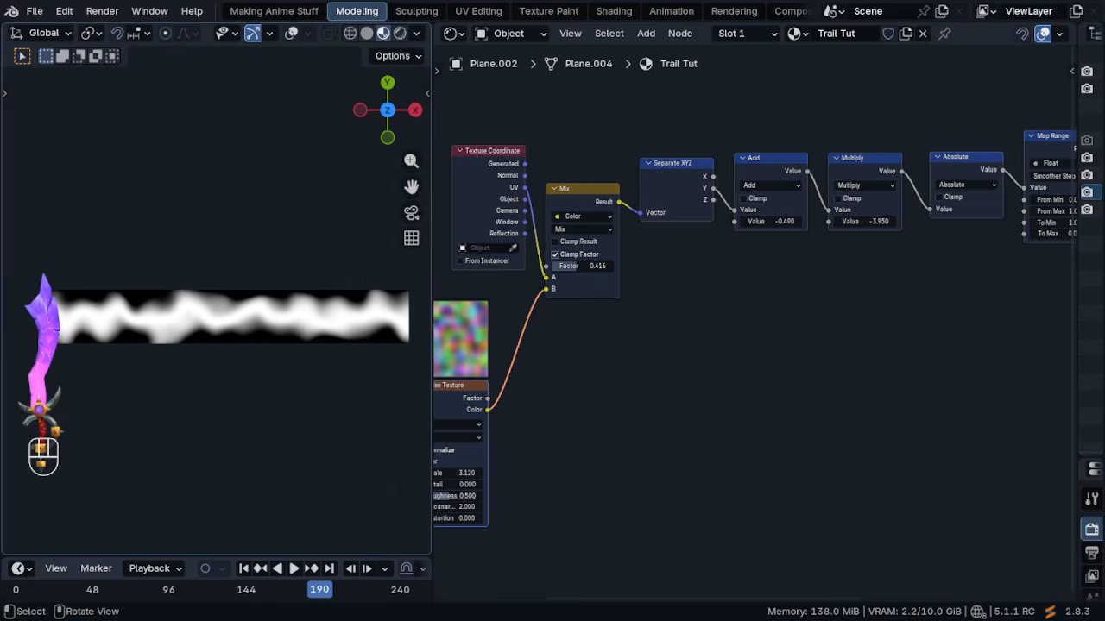
pyautogui.moveTo(292, 552); pyautogui.dragTo(293, 509)
pyautogui.press('space')
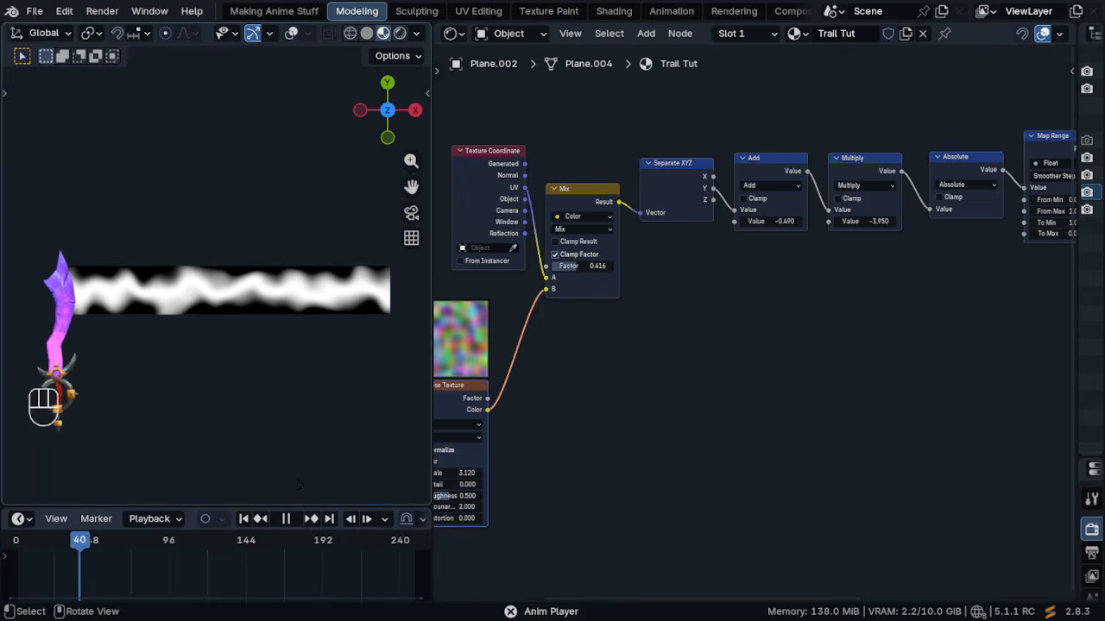
pyautogui.press('space')
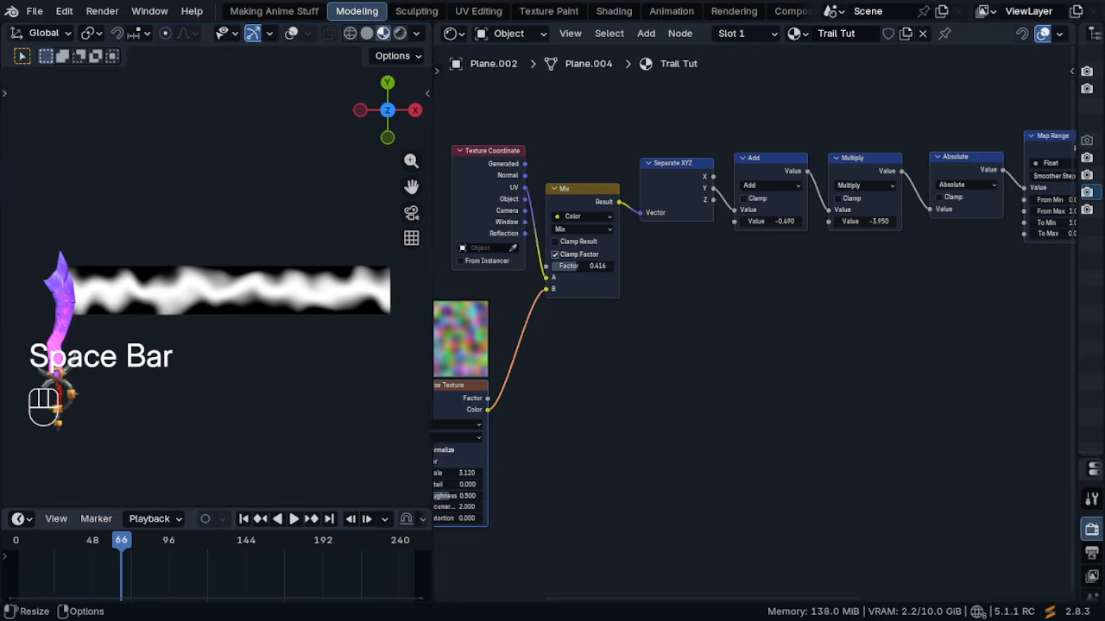
# Slide the noise along the trail by setting the Mapping node's Location X to -1.38 m
pyautogui.moveTo(544, 403); pyautogui.dragTo(866, 396, button='middle')
pyautogui.scroll(5, 758, 378)
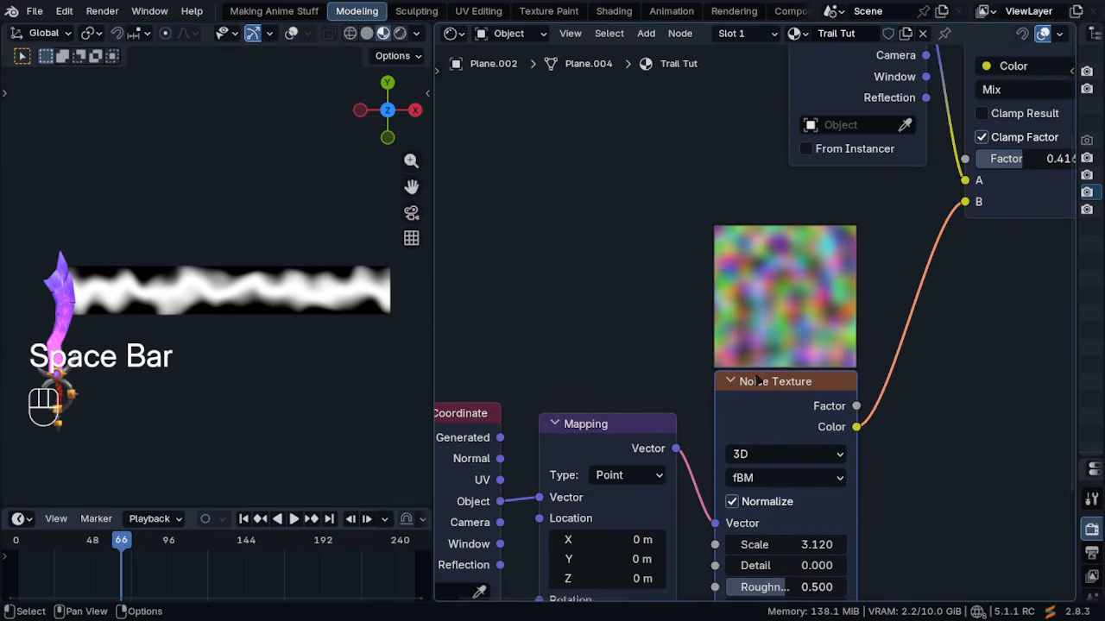
pyautogui.moveTo(924, 243); pyautogui.dragTo(944, 148, button='middle')
pyautogui.scroll(2, 642, 478)
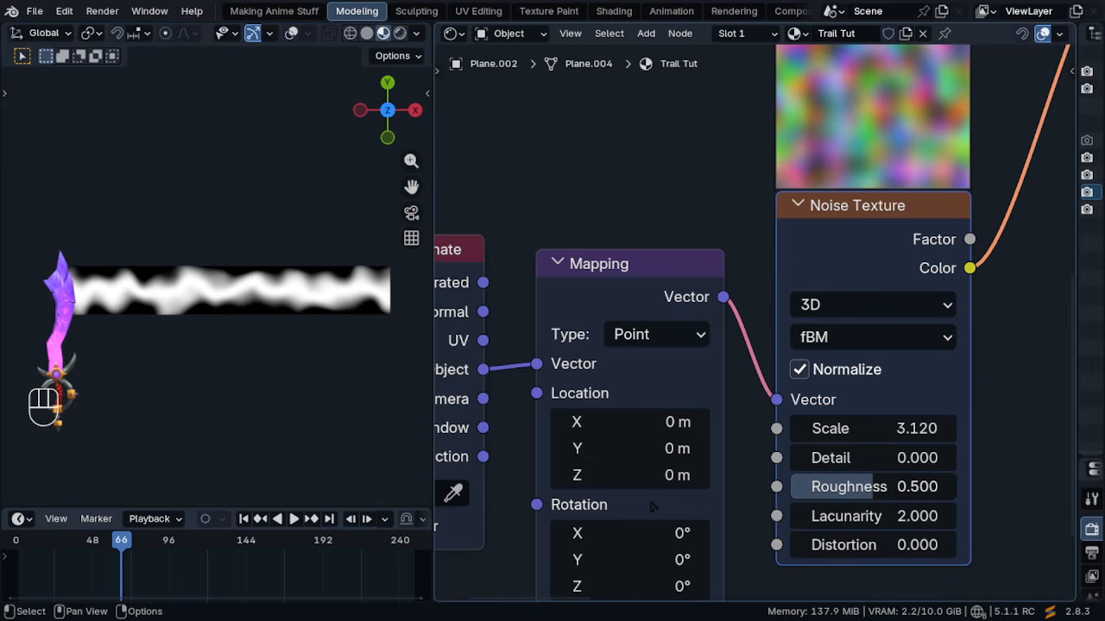
pyautogui.moveTo(635, 422)
pyautogui.keyDown('shift'); pyautogui.mouseDown()
pyautogui.moveTo(673, 422)
pyautogui.moveTo(596, 422)
pyautogui.moveTo(689, 422)
pyautogui.moveTo(488, 422)
pyautogui.moveTo(630, 422)
pyautogui.mouseUp(); pyautogui.keyUp('shift')
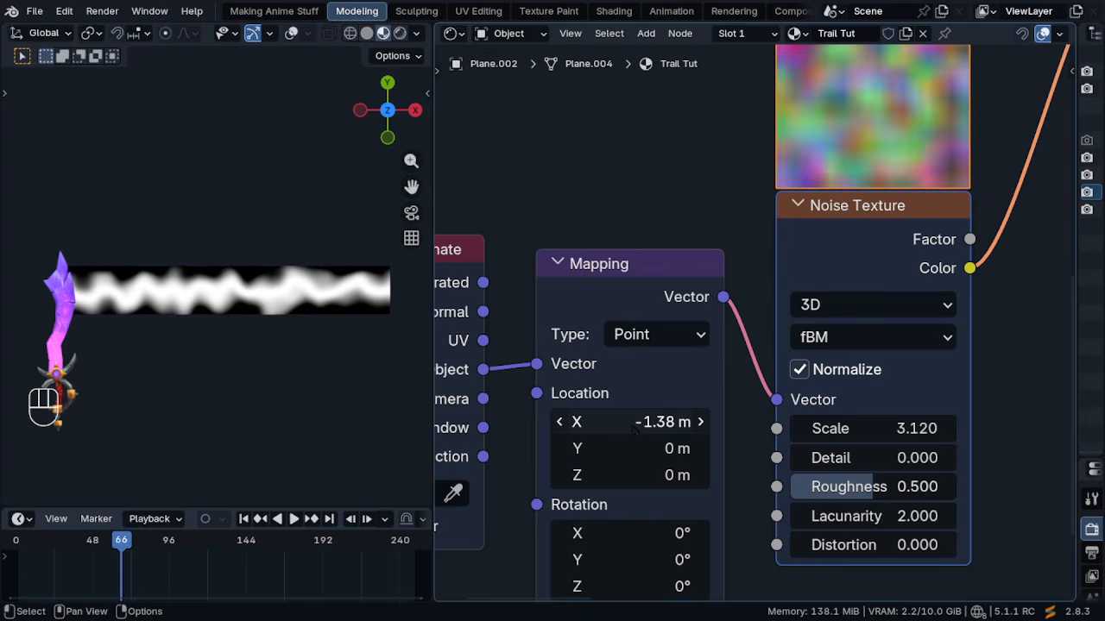
pyautogui.hotkey('ctrl', 'z')
pyautogui.hotkey('ctrl', 'z')
pyautogui.hotkey('ctrl', 'z')
pyautogui.hotkey('ctrl', 'z')
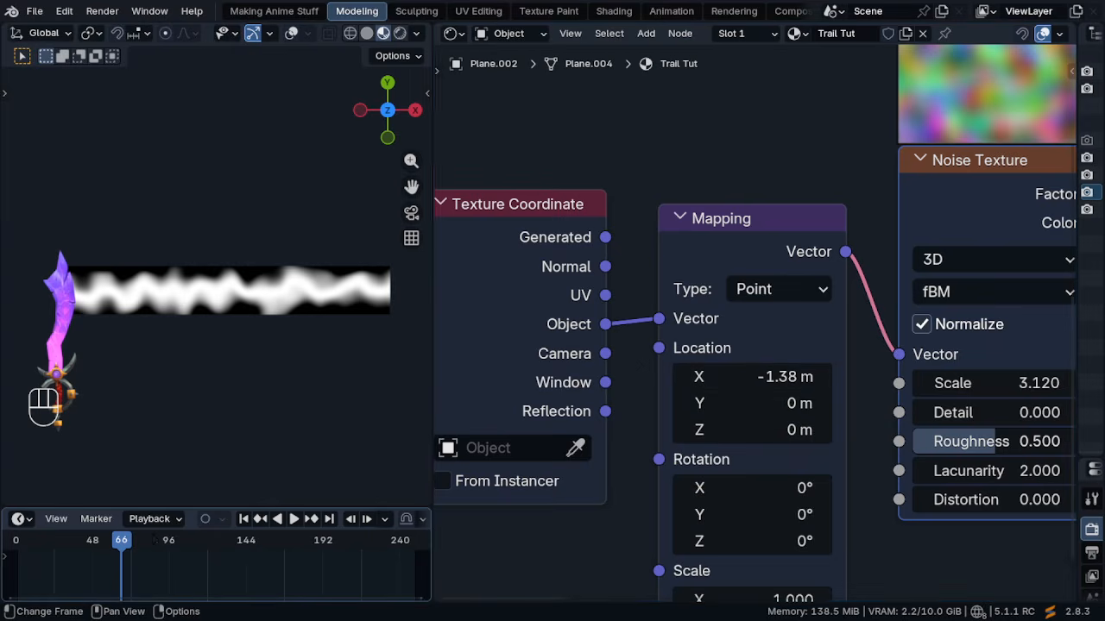
# Go to frame 1 and insert a keyframe on the Mapping node's Location
pyautogui.hotkey('shift', 'Left')
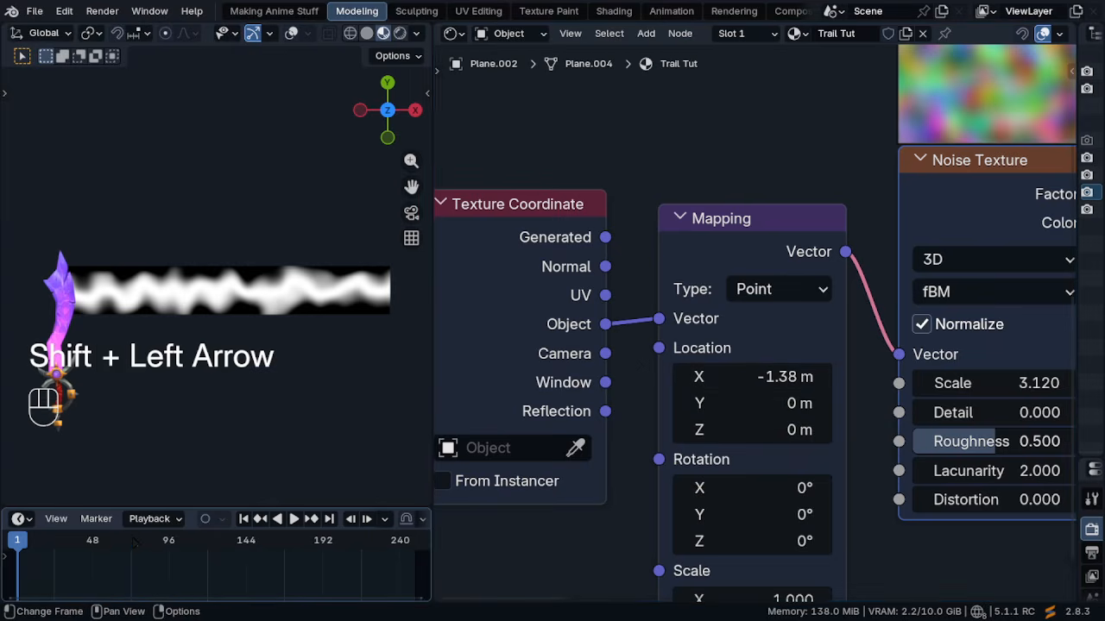
pyautogui.press('shift')
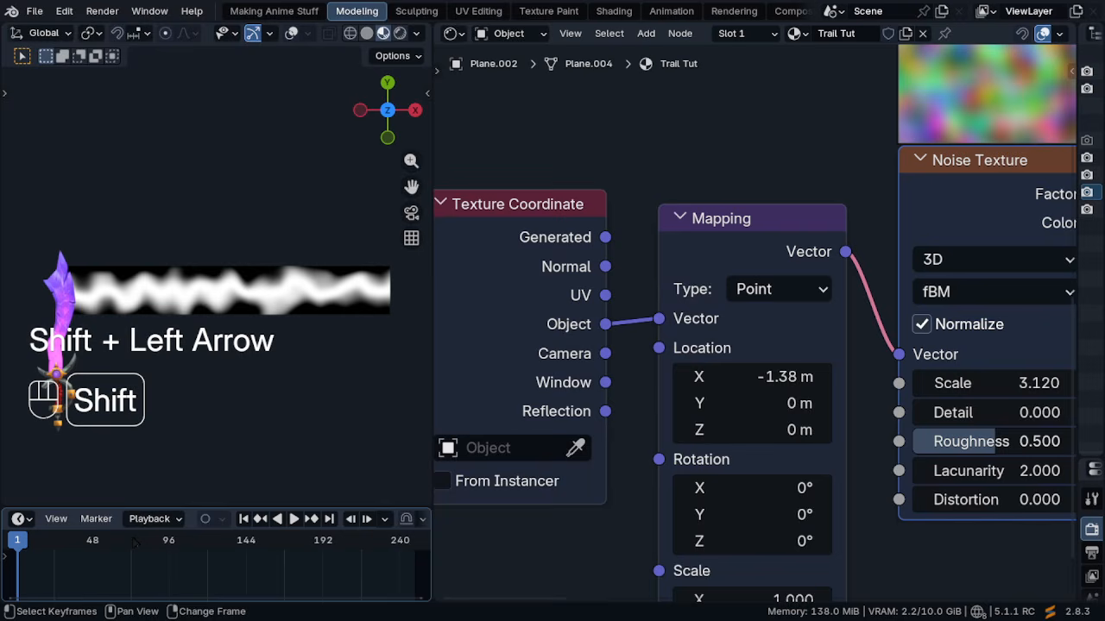
pyautogui.hotkey('shift', 'Left')
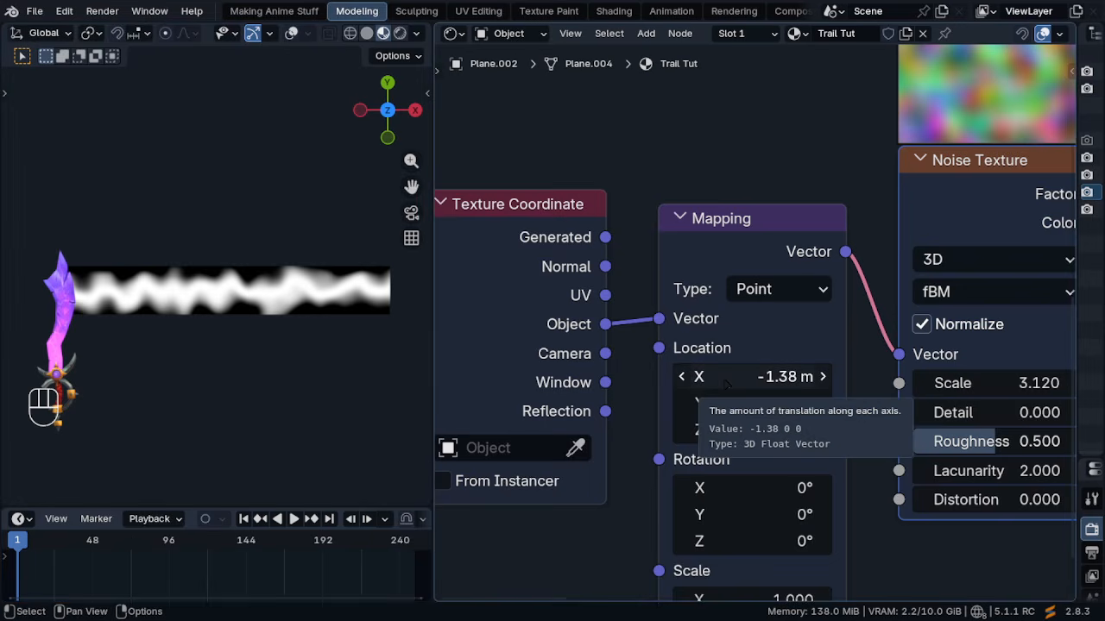
pyautogui.press('i')
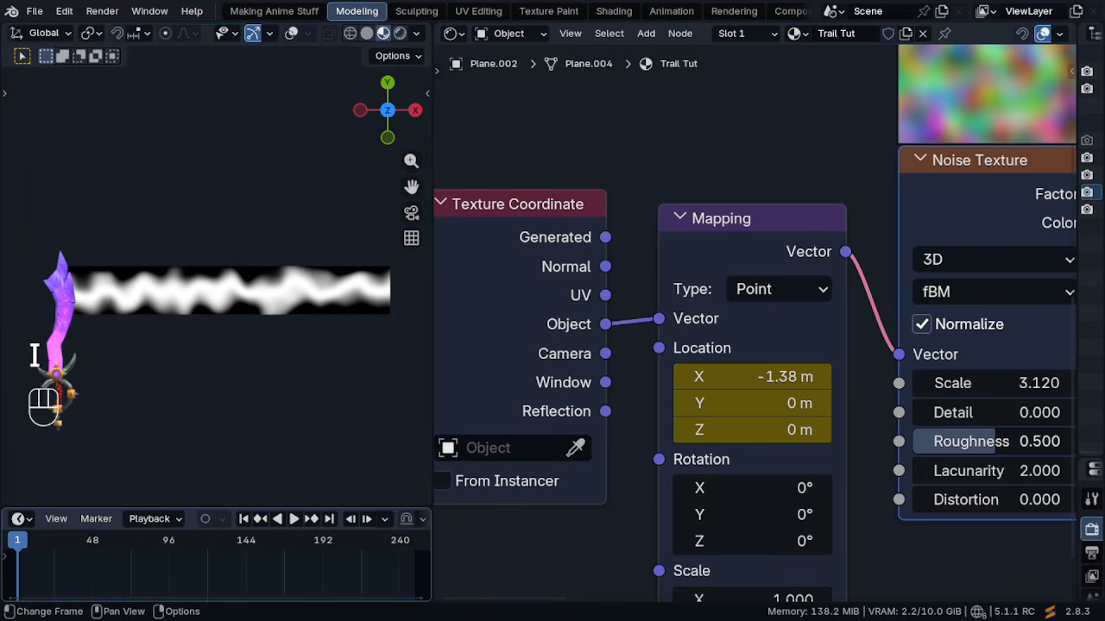
# Keyframe the Mapping node's Location X at -27.3 m on frame 250, and play the animation from the first frame
pyautogui.press('shift')
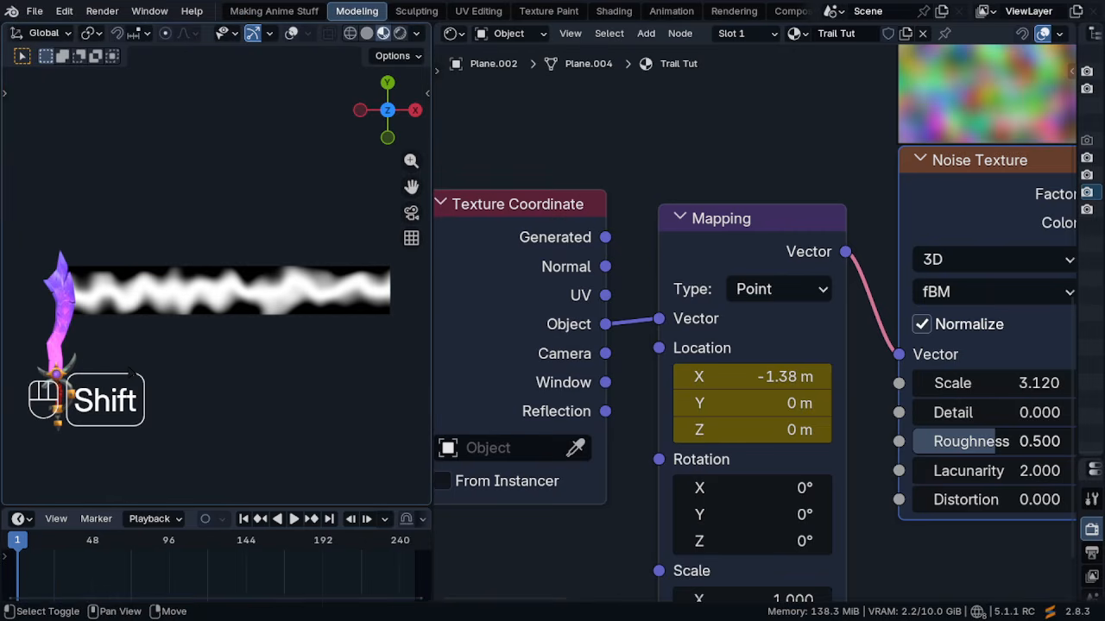
pyautogui.hotkey('shift', 'Right')
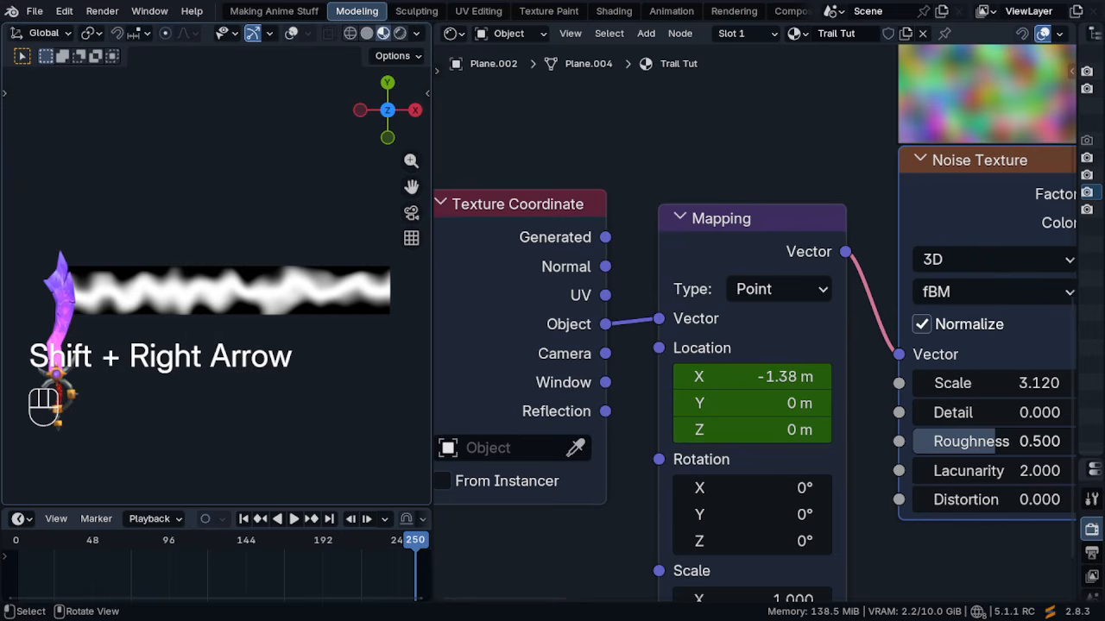
pyautogui.moveTo(379, 515); pyautogui.dragTo(34, 511, button='middle')
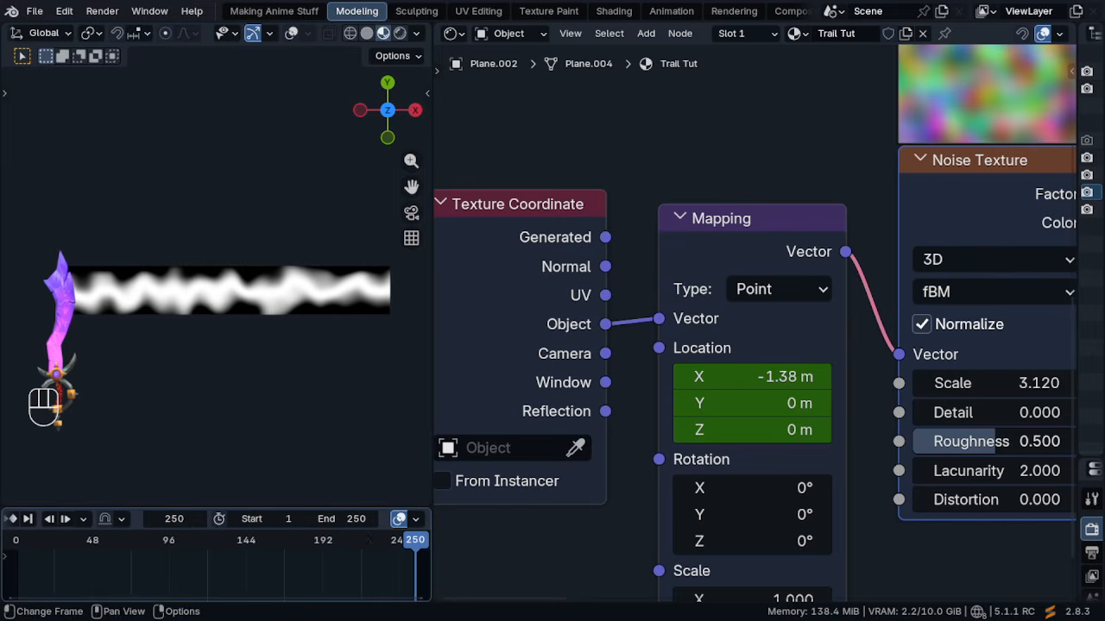
pyautogui.moveTo(320, 518); pyautogui.dragTo(325, 518)
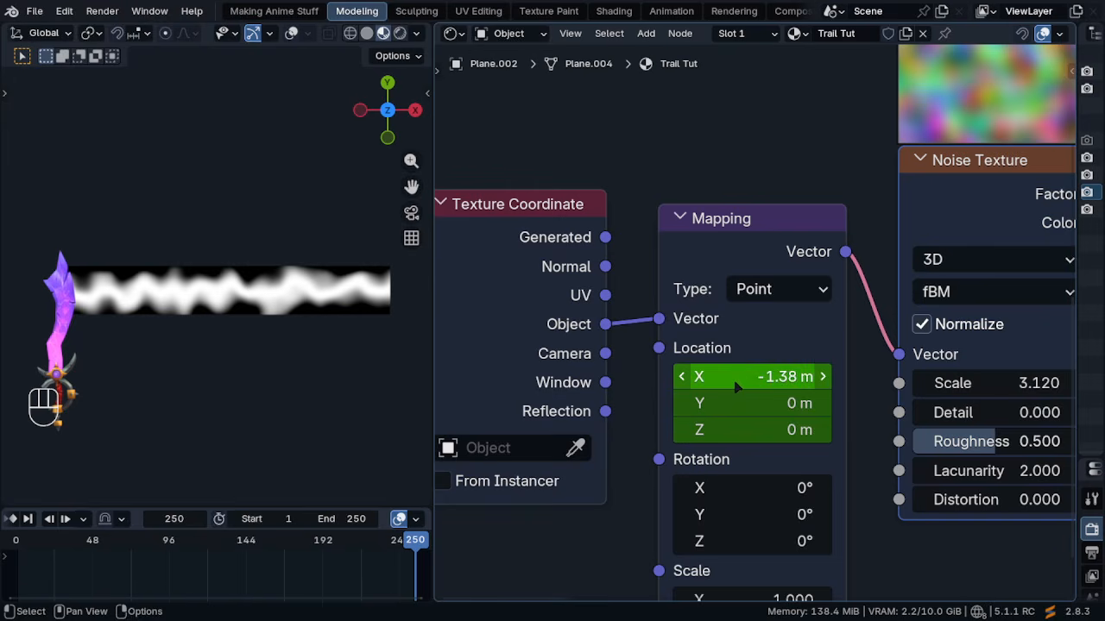
pyautogui.keyDown('shift'); pyautogui.moveTo(734, 380); pyautogui.dragTo(494, 379); pyautogui.keyUp('shift')
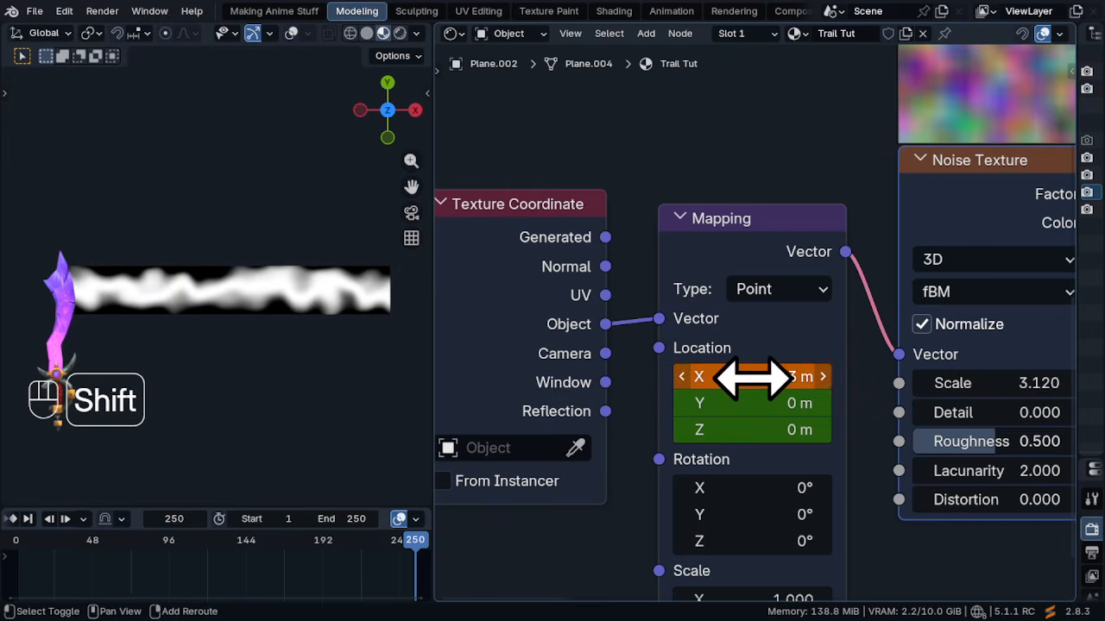
pyautogui.press('i')
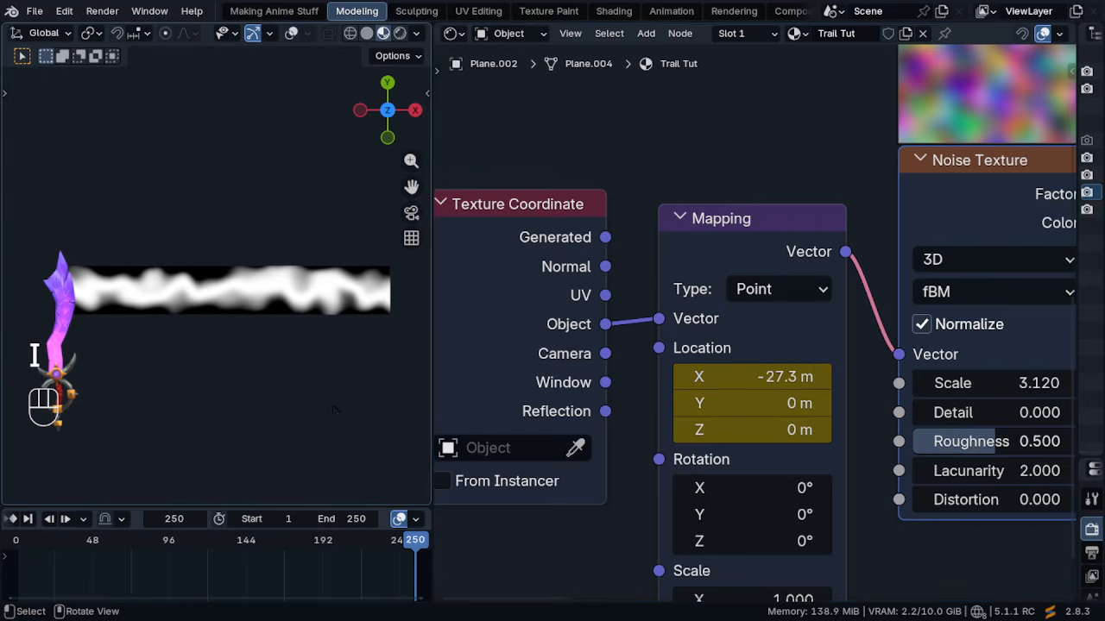
pyautogui.hotkey('shift', 'Left')
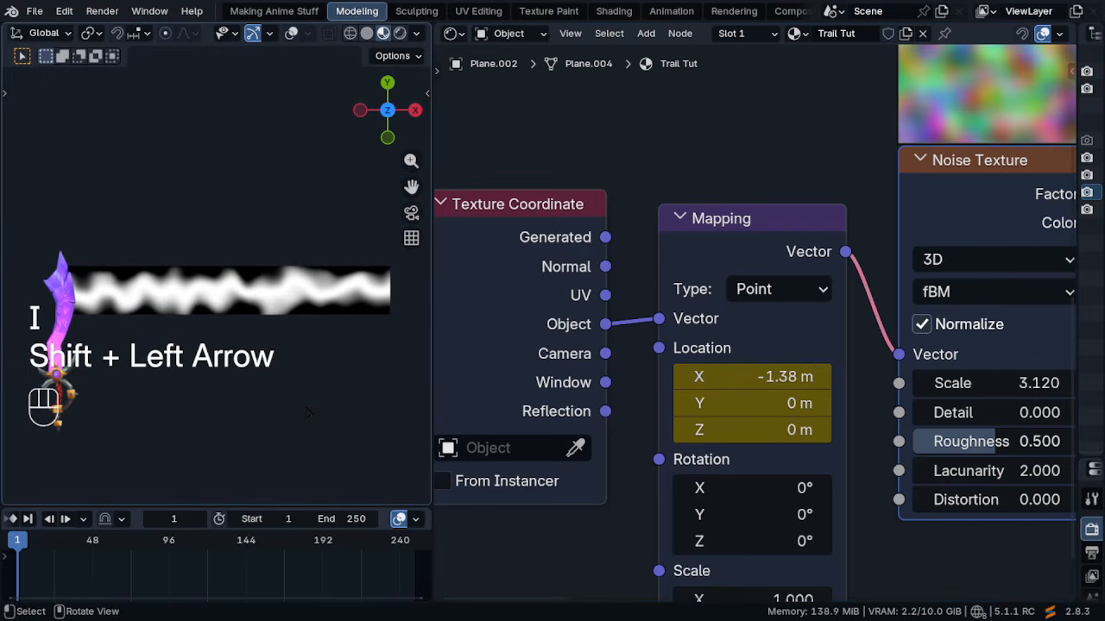
pyautogui.press('space')
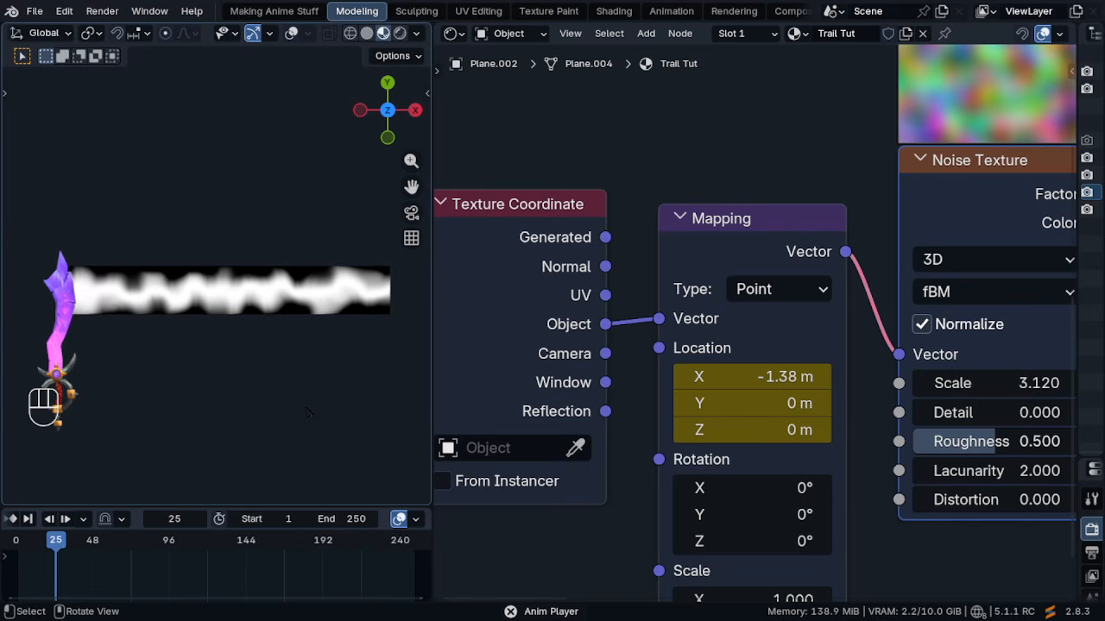
# Stop the playback, scrub to frame 116, and select the Mapping node to show its keyframes in an enlarged timeline area
pyautogui.press('space')
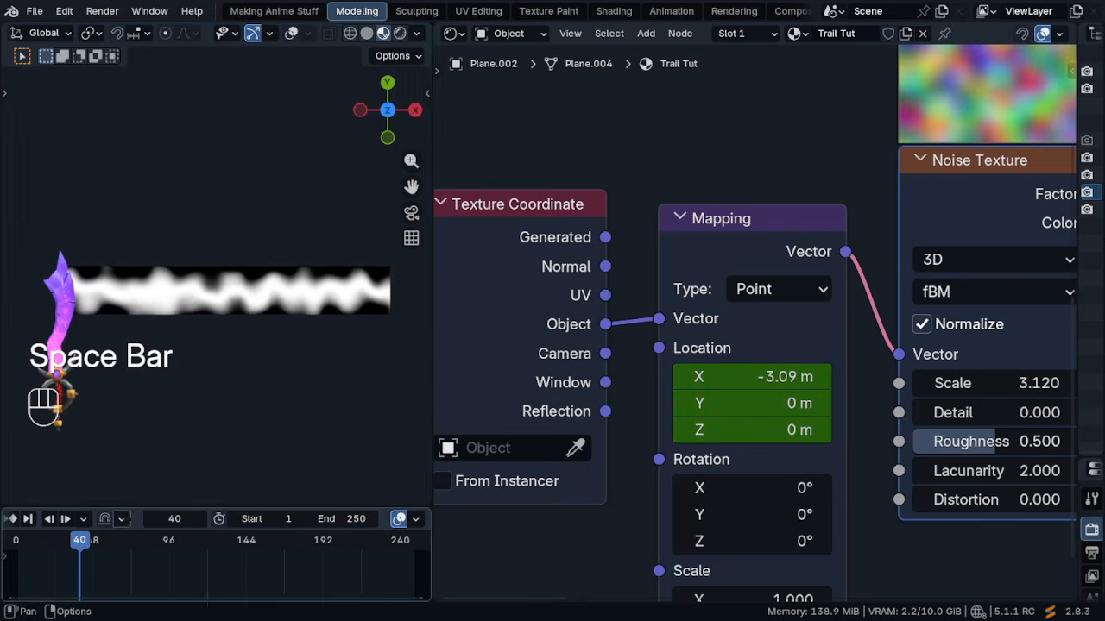
pyautogui.moveTo(52, 561); pyautogui.dragTo(201, 562)
pyautogui.click(726, 247)
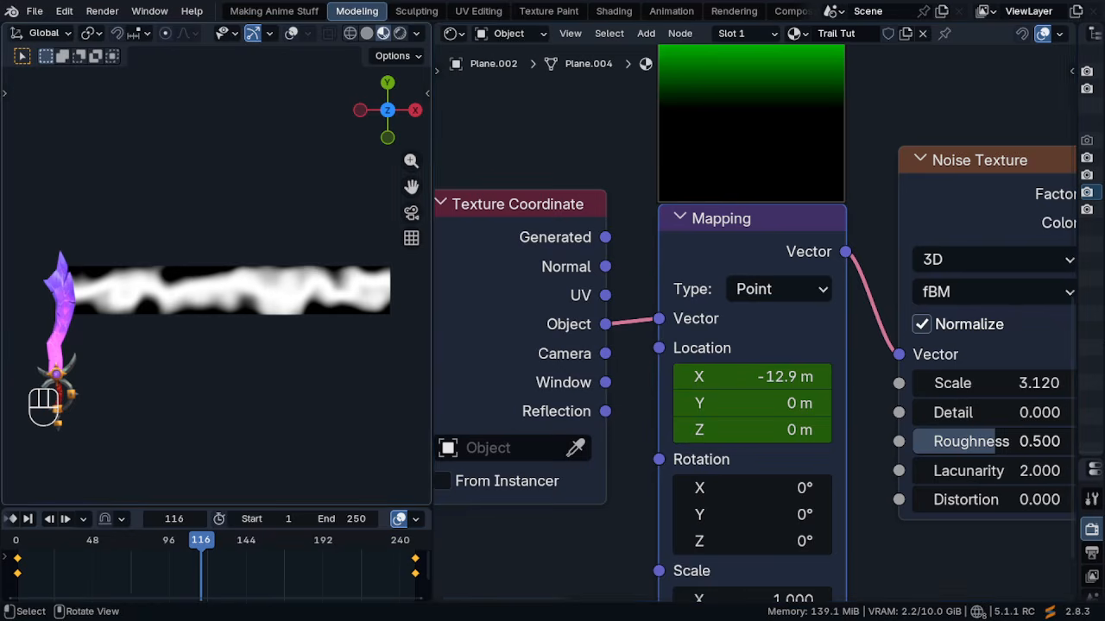
pyautogui.moveTo(366, 510); pyautogui.dragTo(380, 412)
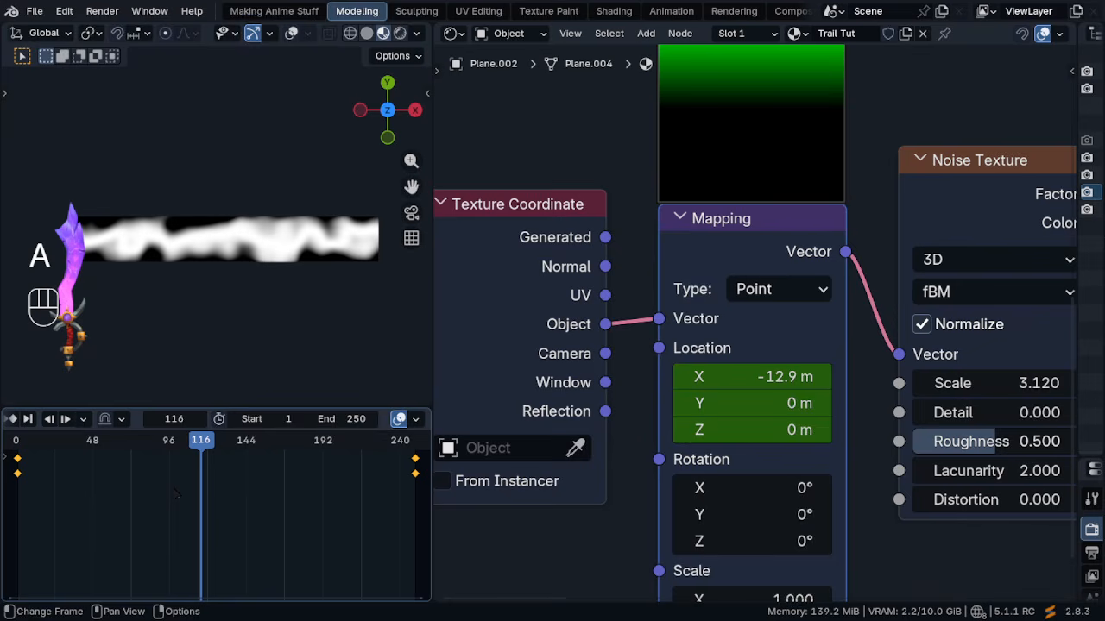
# Set the Location keyframes' interpolation to Linear and play the animation from the first frame
pyautogui.press('t')
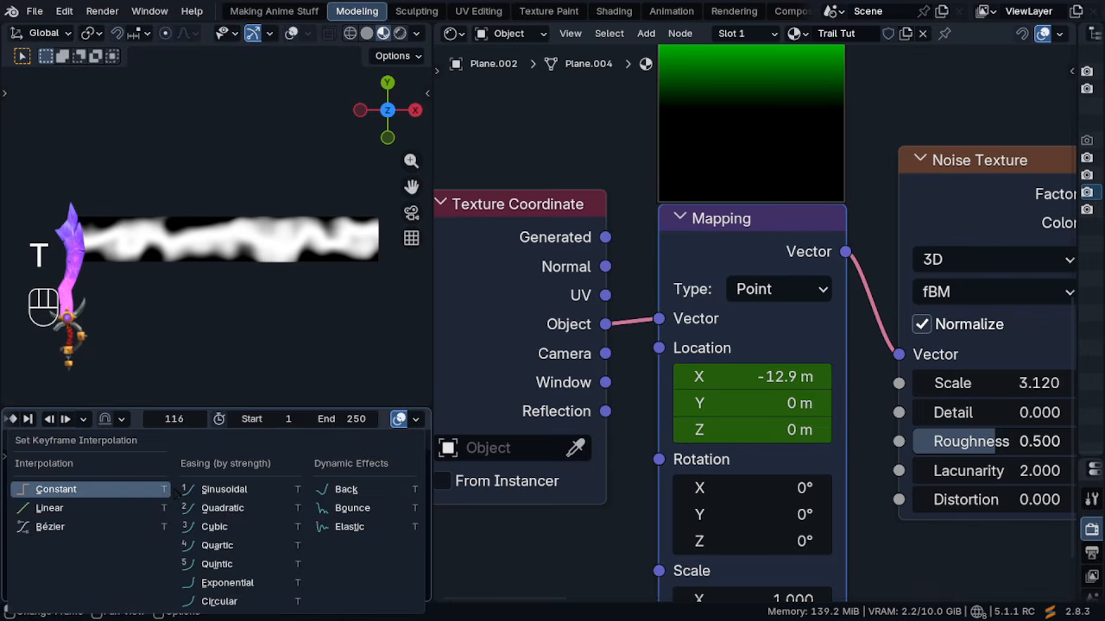
pyautogui.click(96, 511)
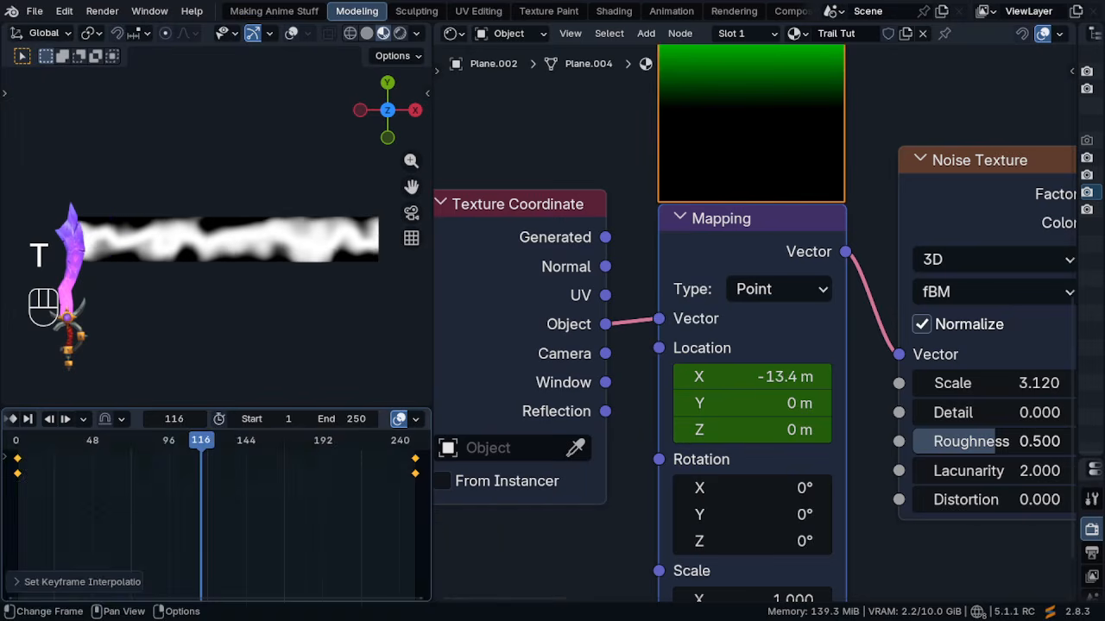
pyautogui.hotkey('shift', 'Left')
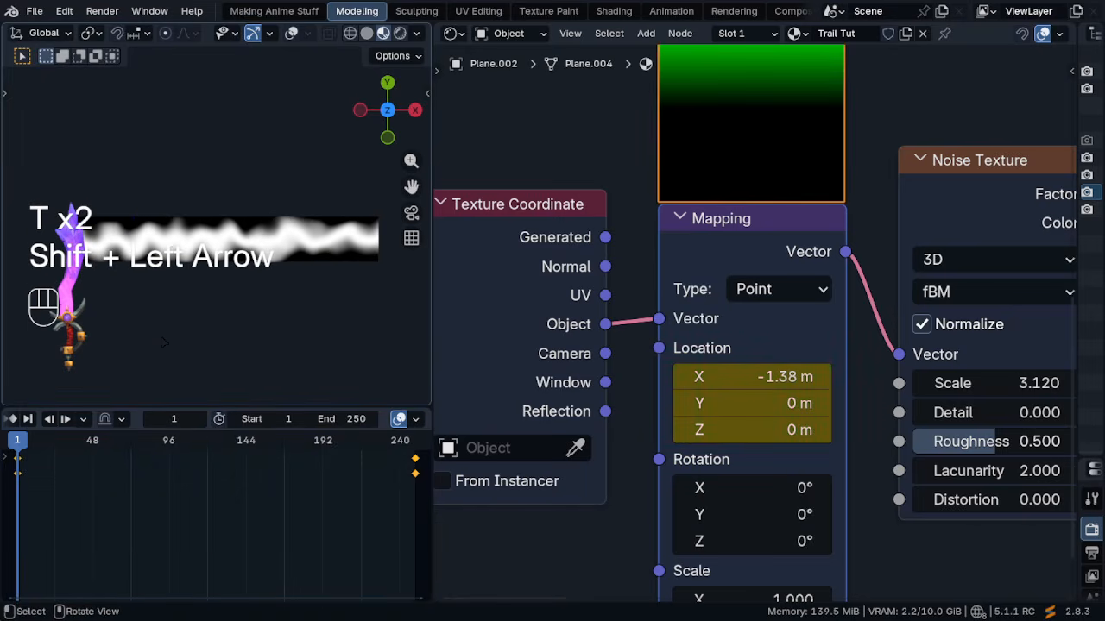
pyautogui.press('space')
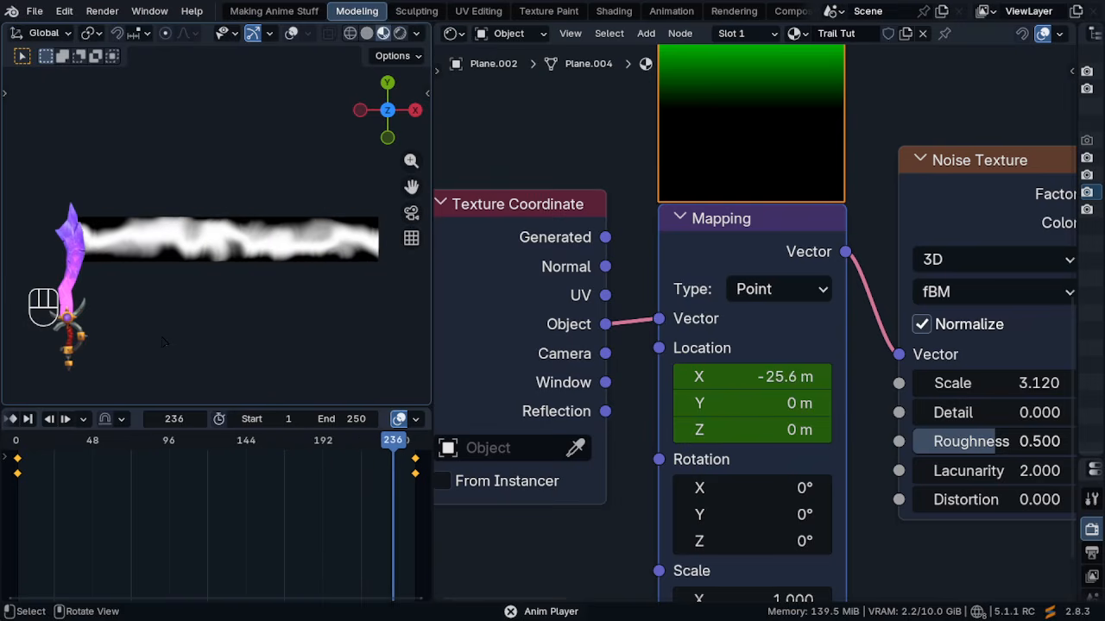
pyautogui.press('space')
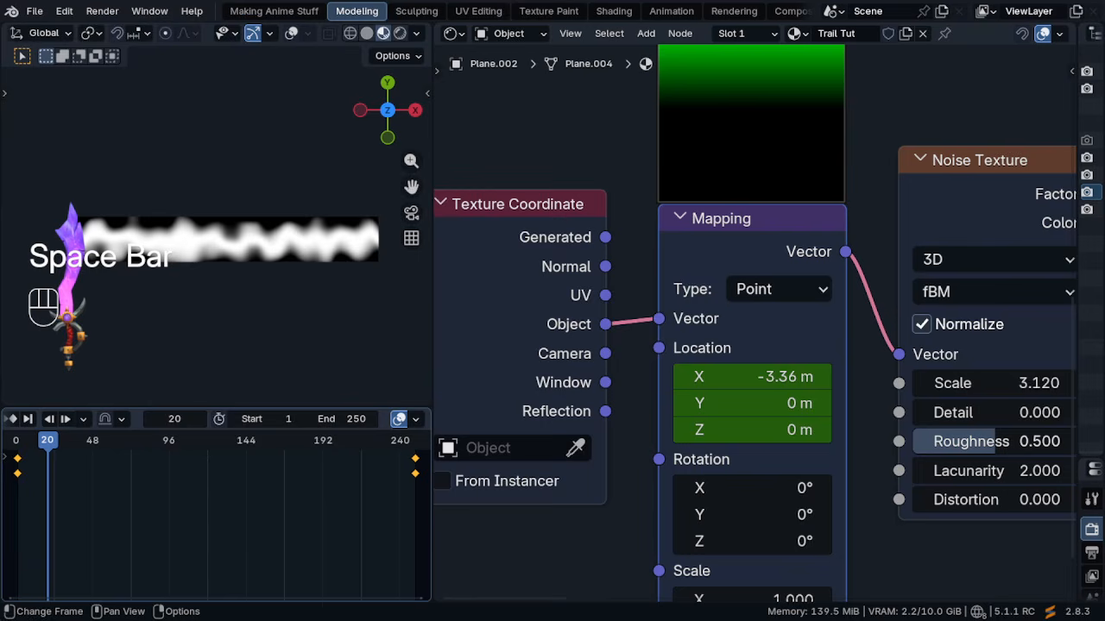
# Delete all of the Mapping node's Location keyframes from the timeline
pyautogui.moveTo(408, 441); pyautogui.dragTo(418, 473)
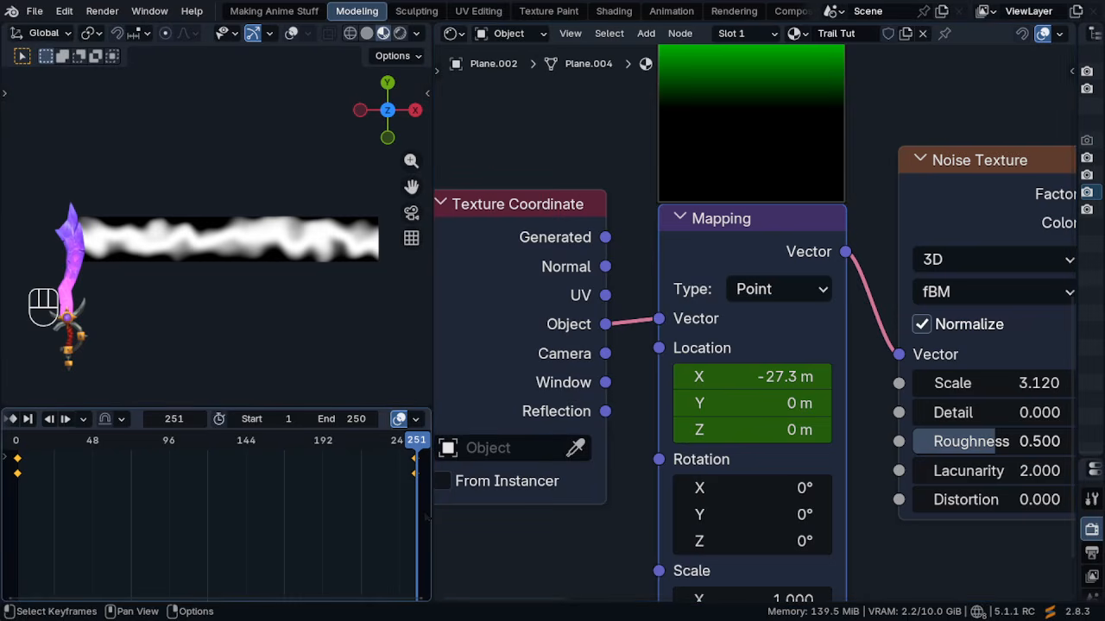
pyautogui.moveTo(427, 516); pyautogui.dragTo(378, 437)
pyautogui.press('x')
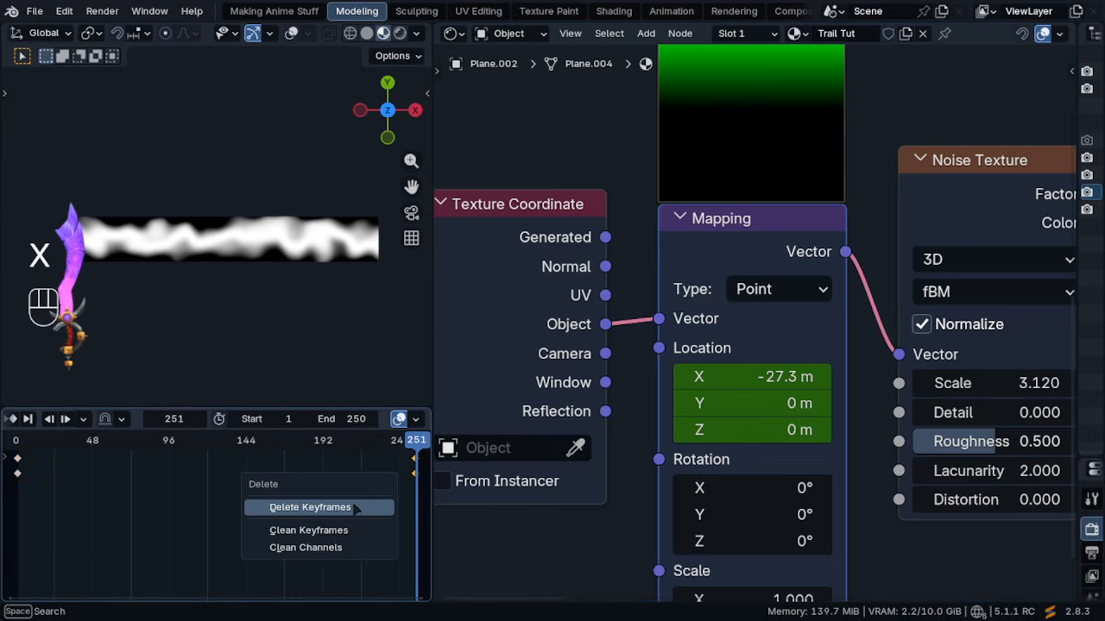
pyautogui.click(310, 508)
pyautogui.press('x')
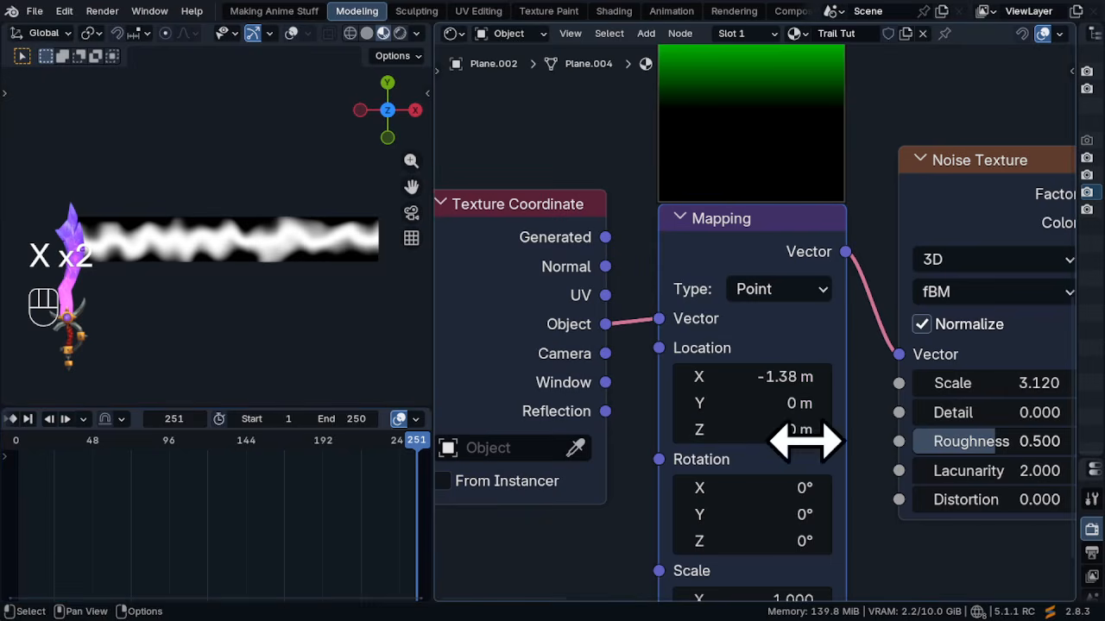
# Drive the Mapping node's Location X with the expression #-frame and preview the animation from frame 1
pyautogui.hotkey('shift', 'Left')
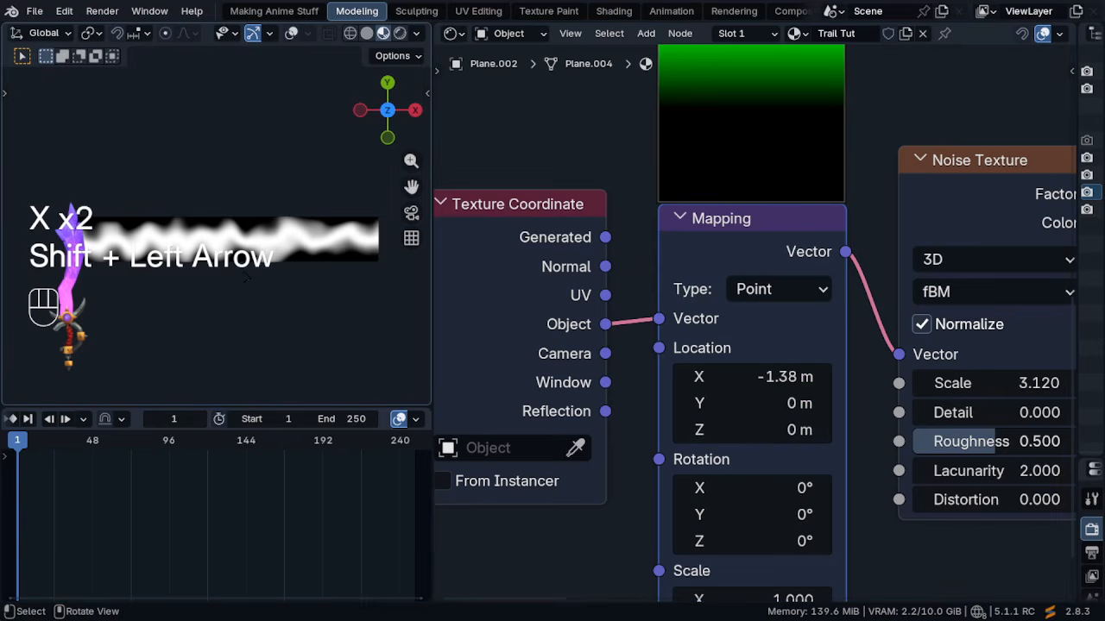
pyautogui.click(764, 385)
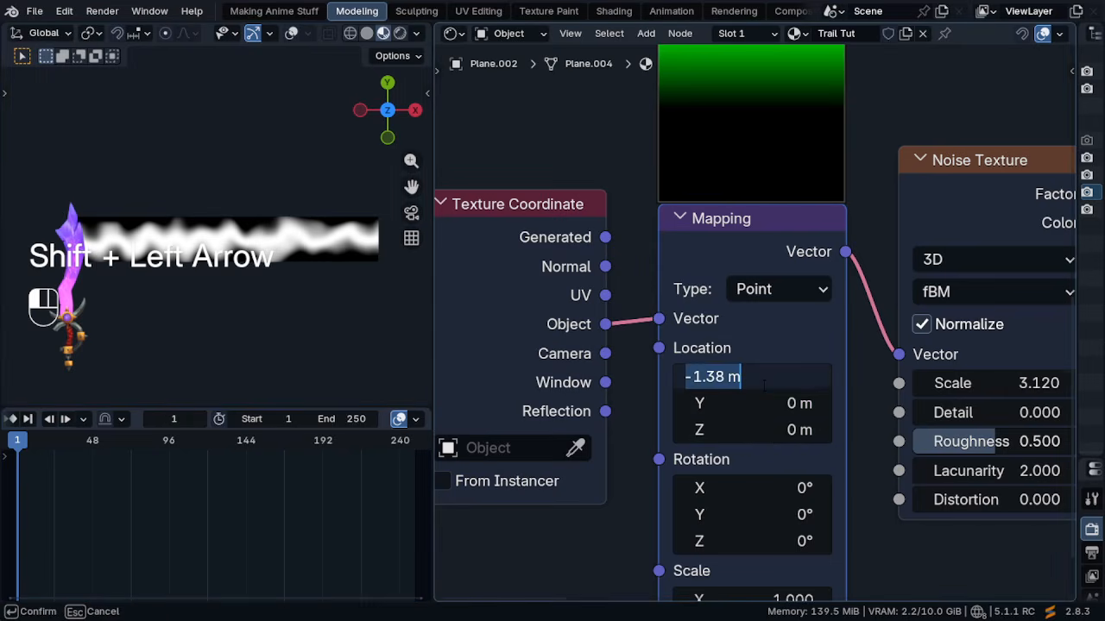
pyautogui.write('#-frame')
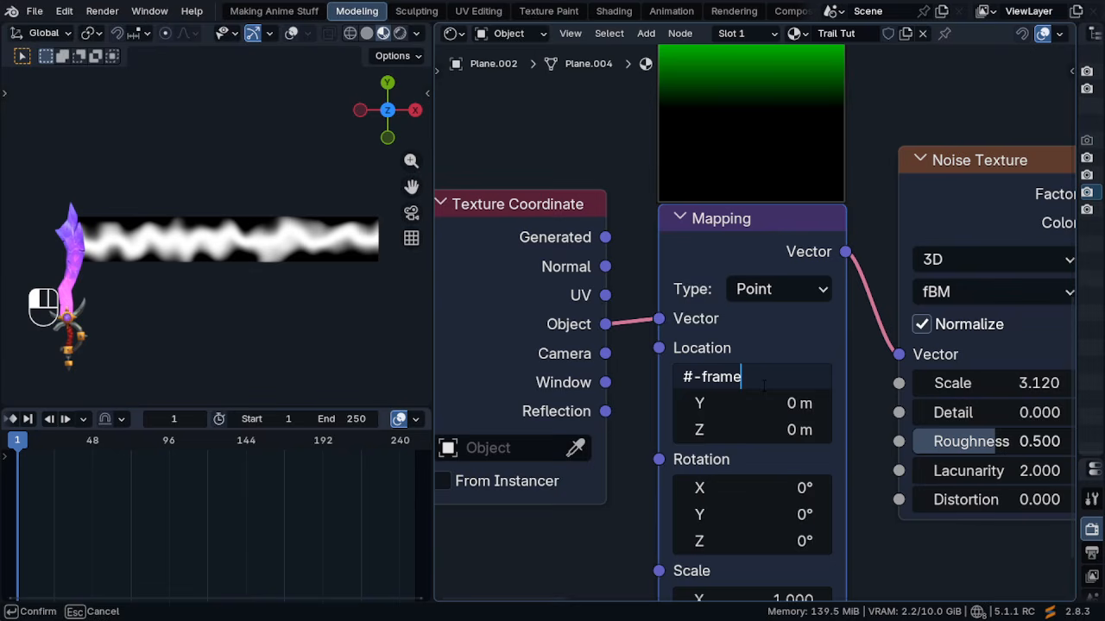
pyautogui.press('Return')
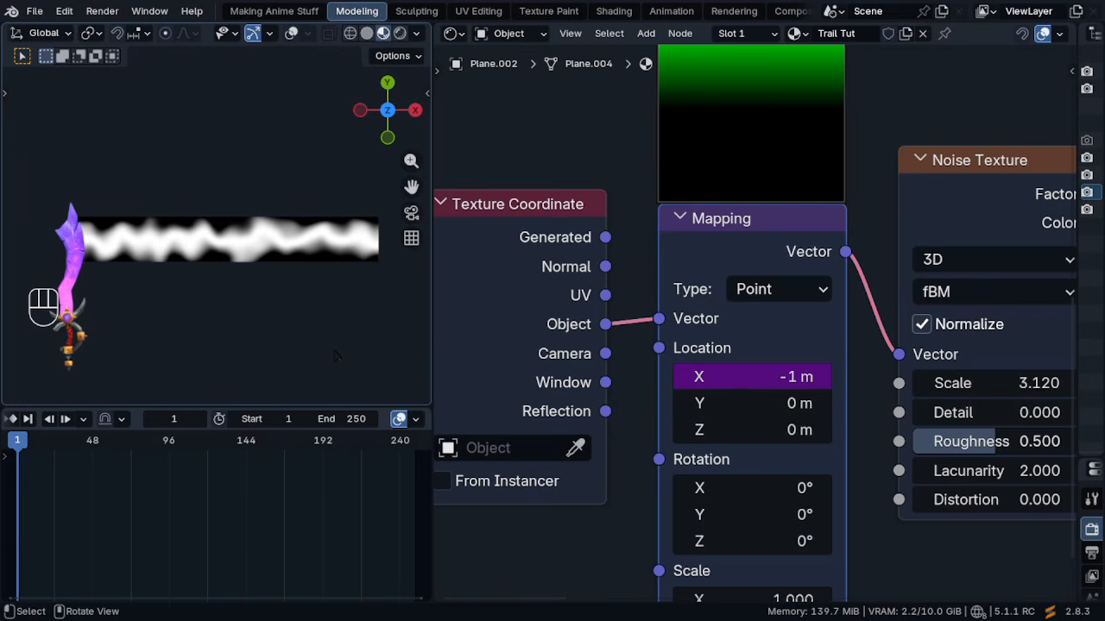
pyautogui.press('space')
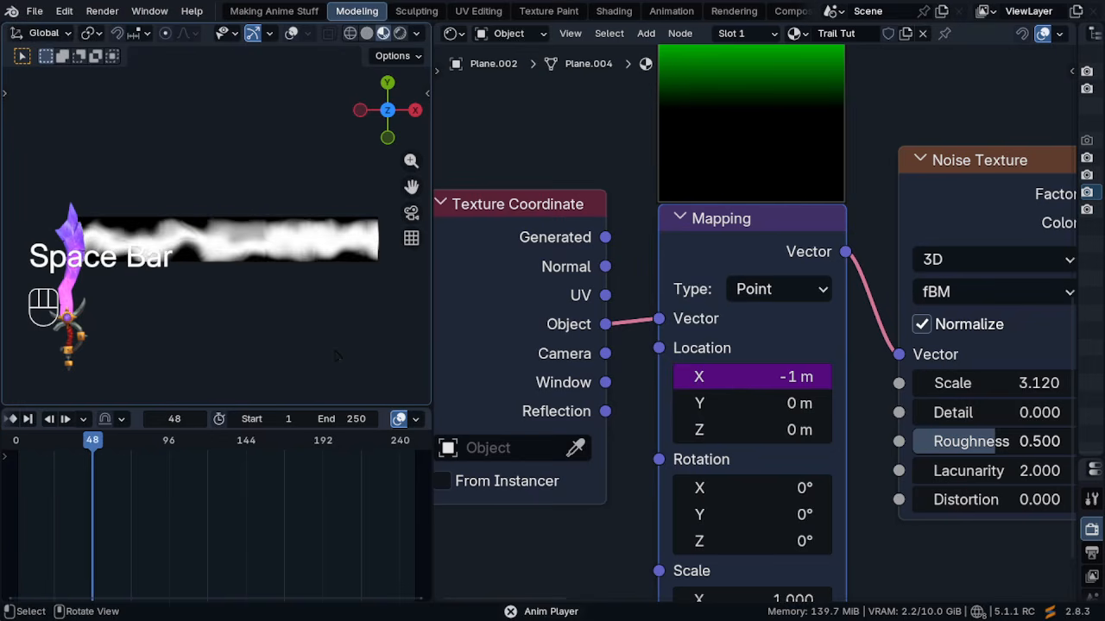
pyautogui.hotkey('shift', 'Left')
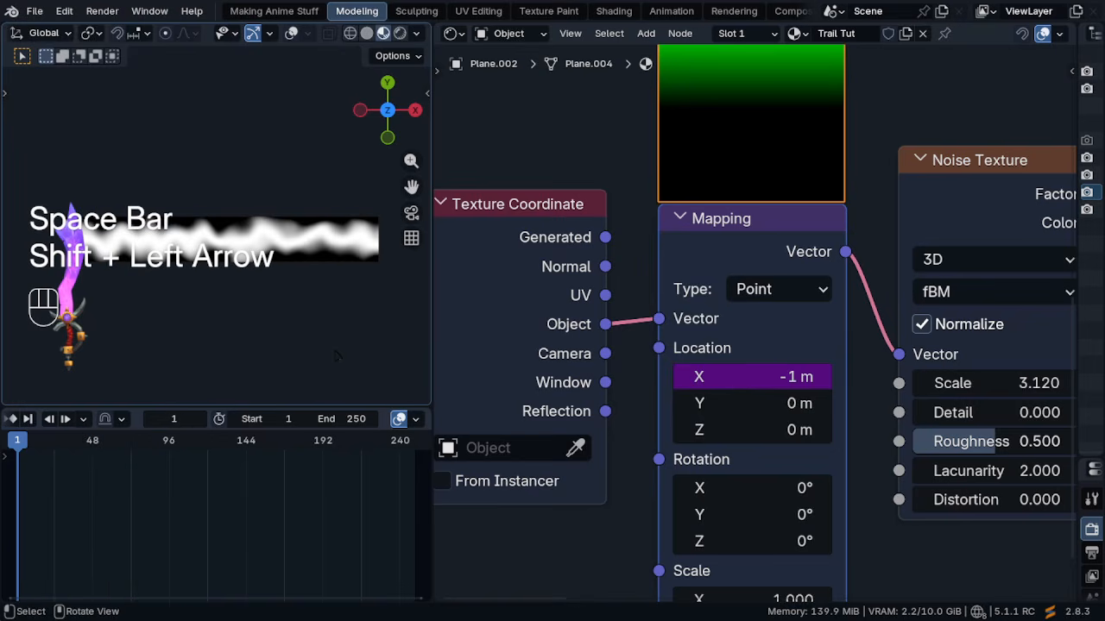
# Slow the noise by changing the Location X driver to -frame/15, and play the animation from frame 1
pyautogui.click(779, 376)
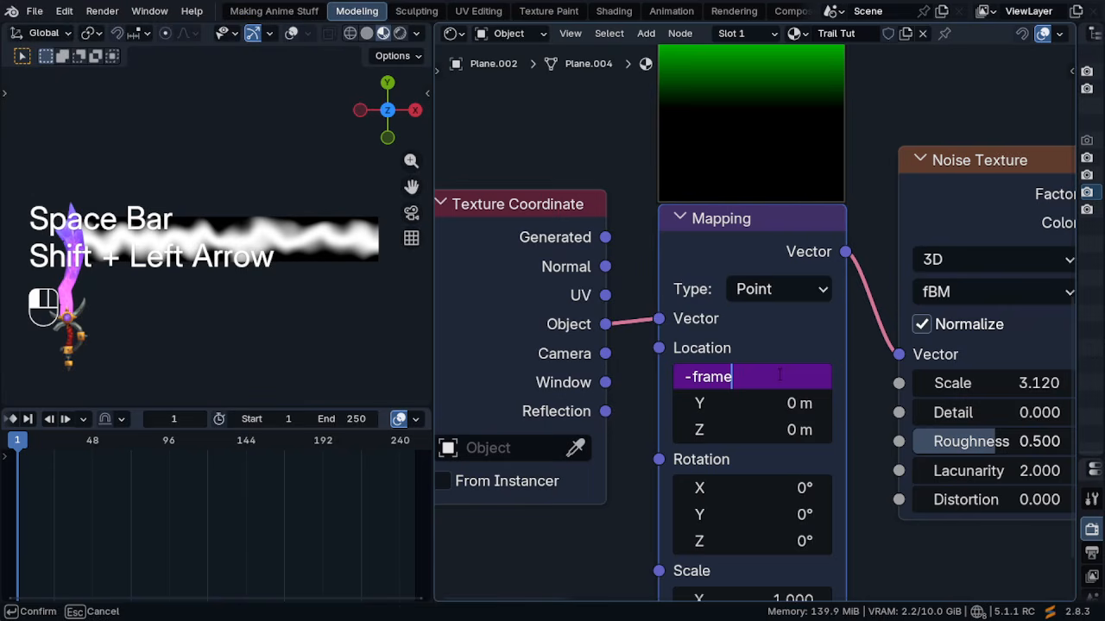
pyautogui.write('/15')
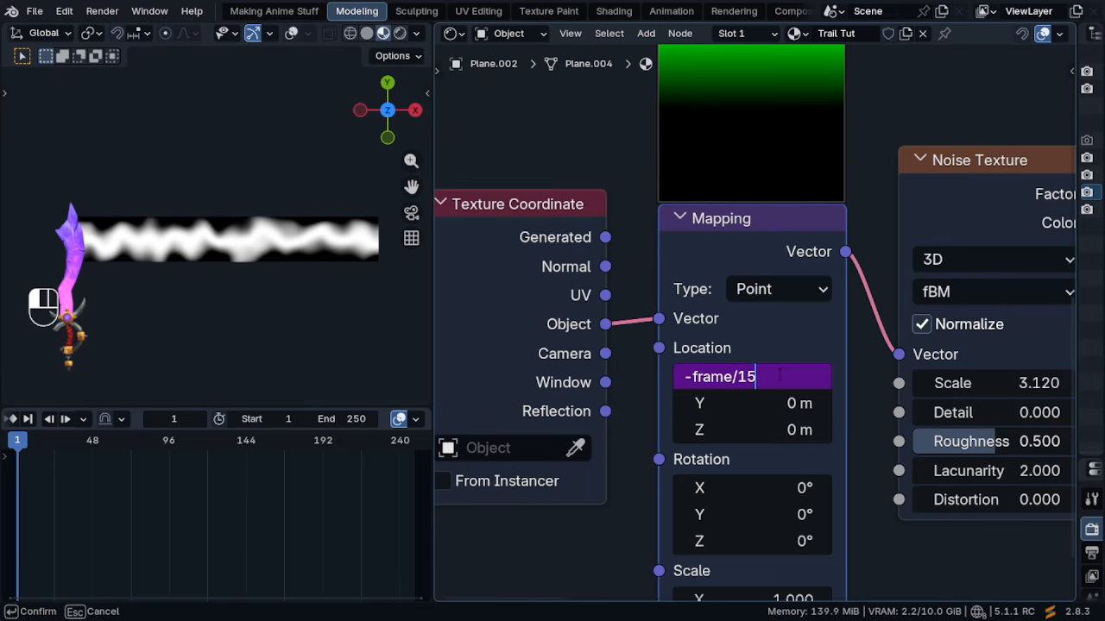
pyautogui.press('Return')
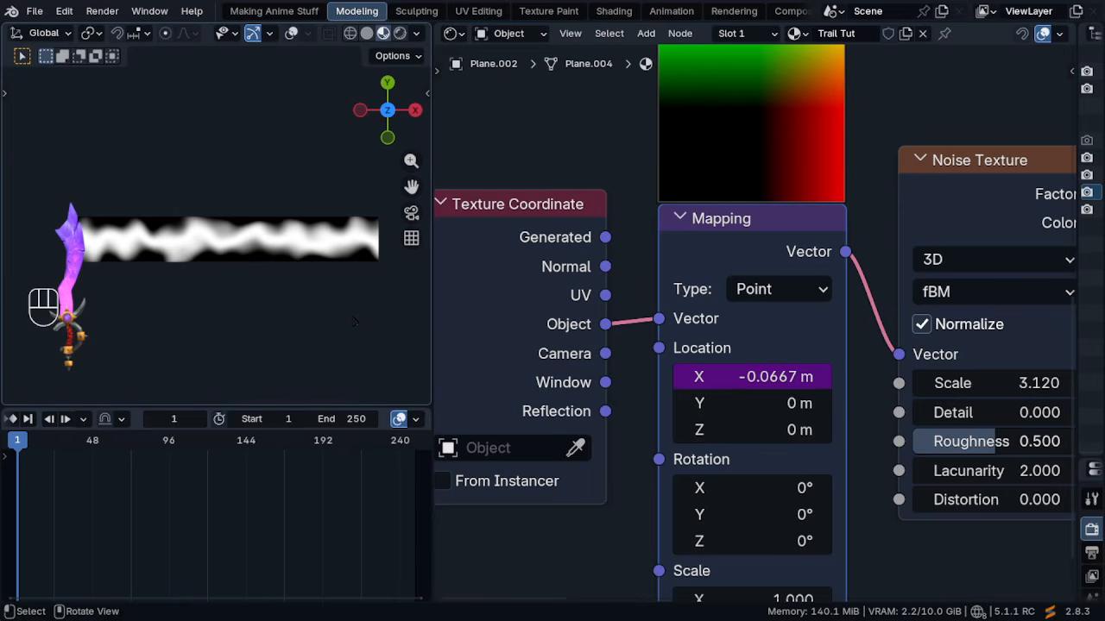
pyautogui.press('shift')
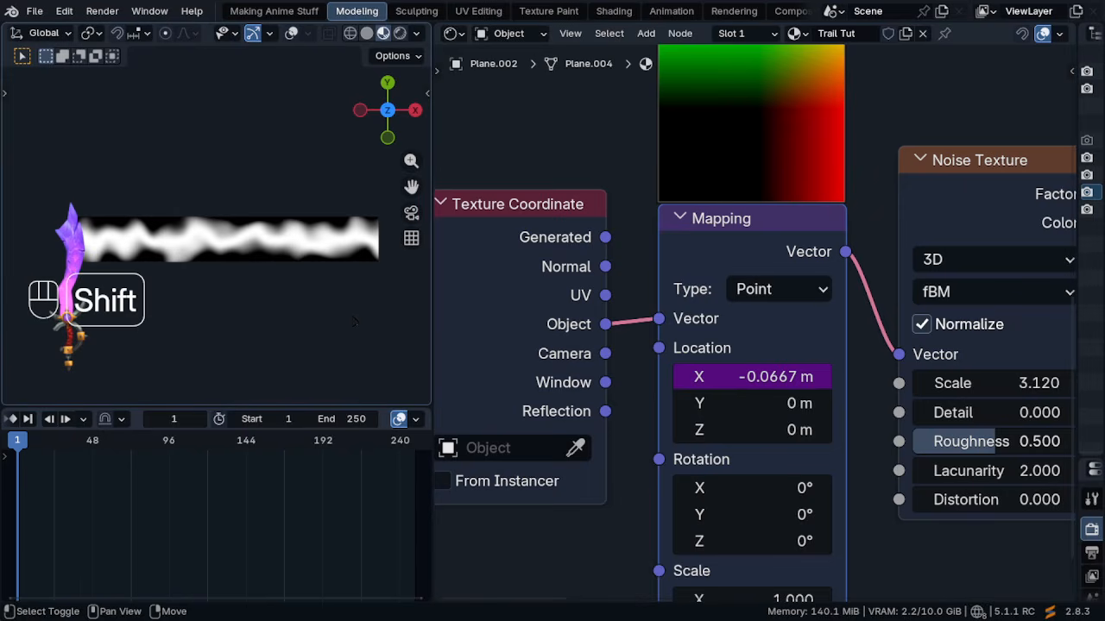
pyautogui.hotkey('shift', 'Left')
pyautogui.press('space')
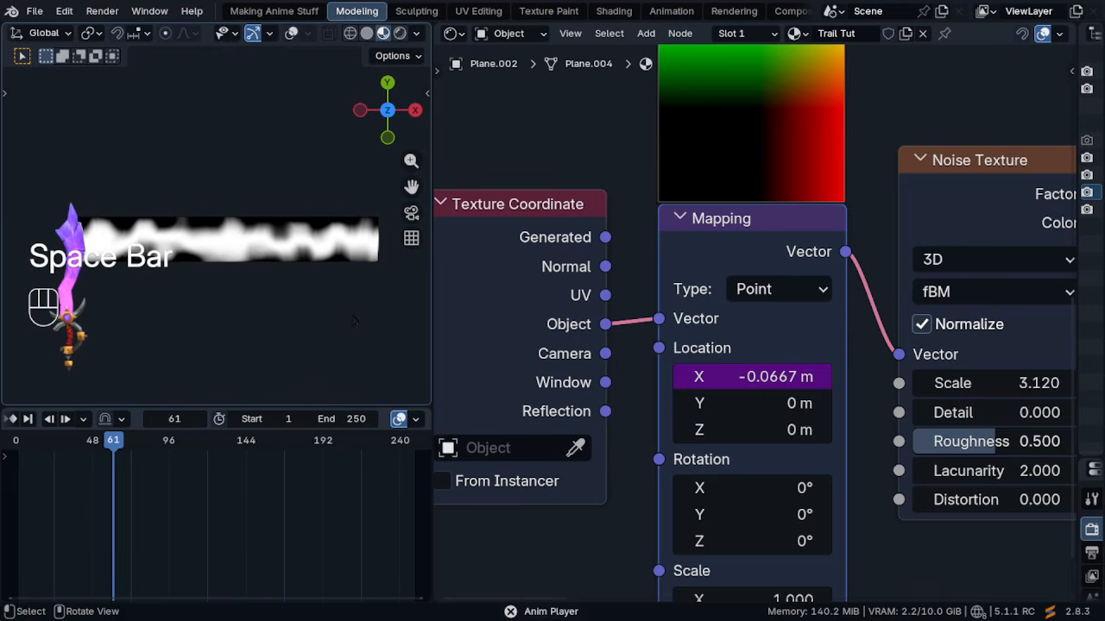
# Change the Location X driver expression to -frame/10 and replay the animation from the first frame
pyautogui.click(778, 372)
pyautogui.click(780, 369)
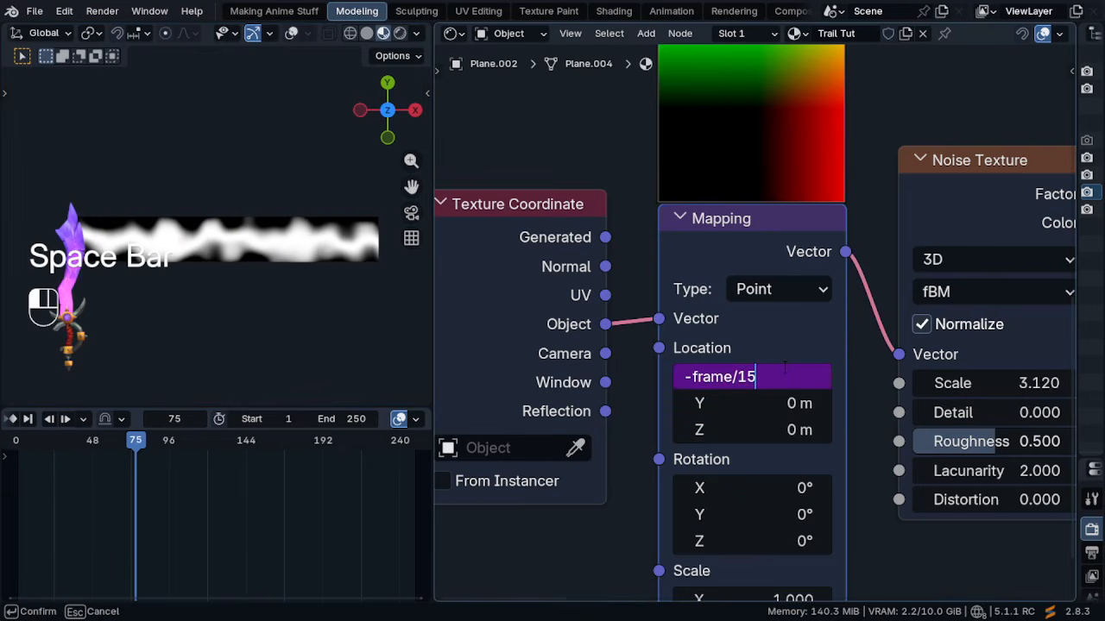
pyautogui.press('Return')
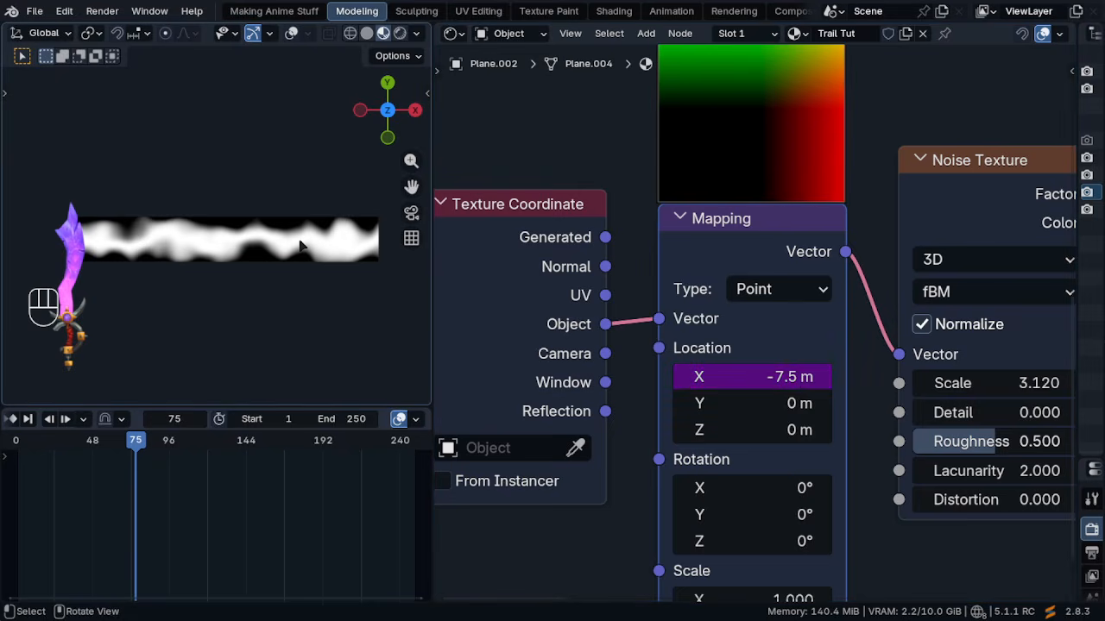
pyautogui.hotkey('shift', 'Left')
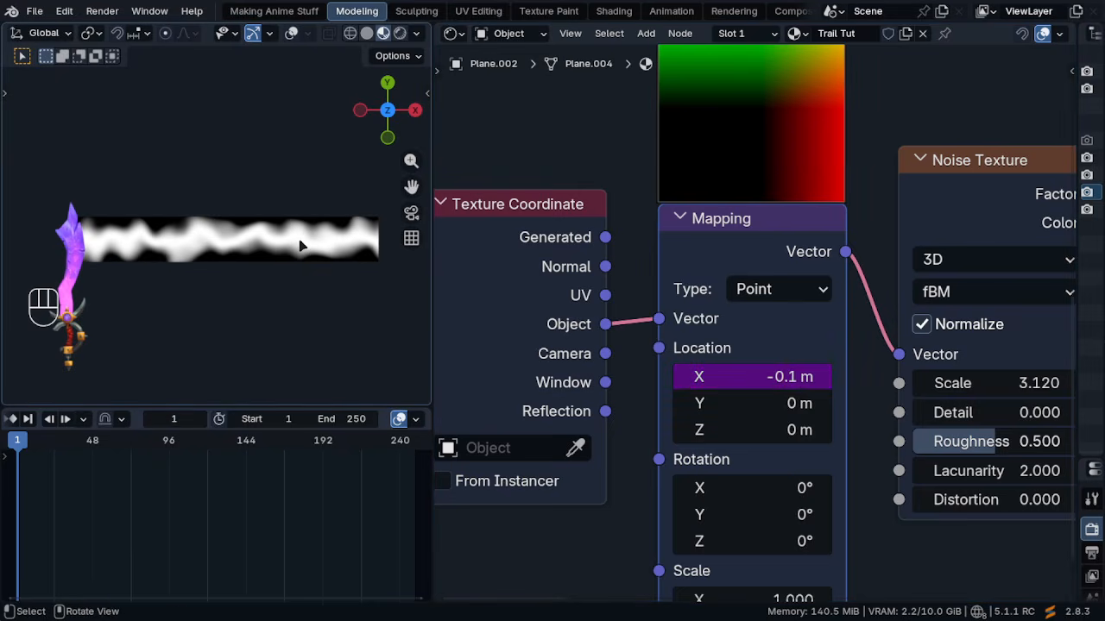
pyautogui.press('space')
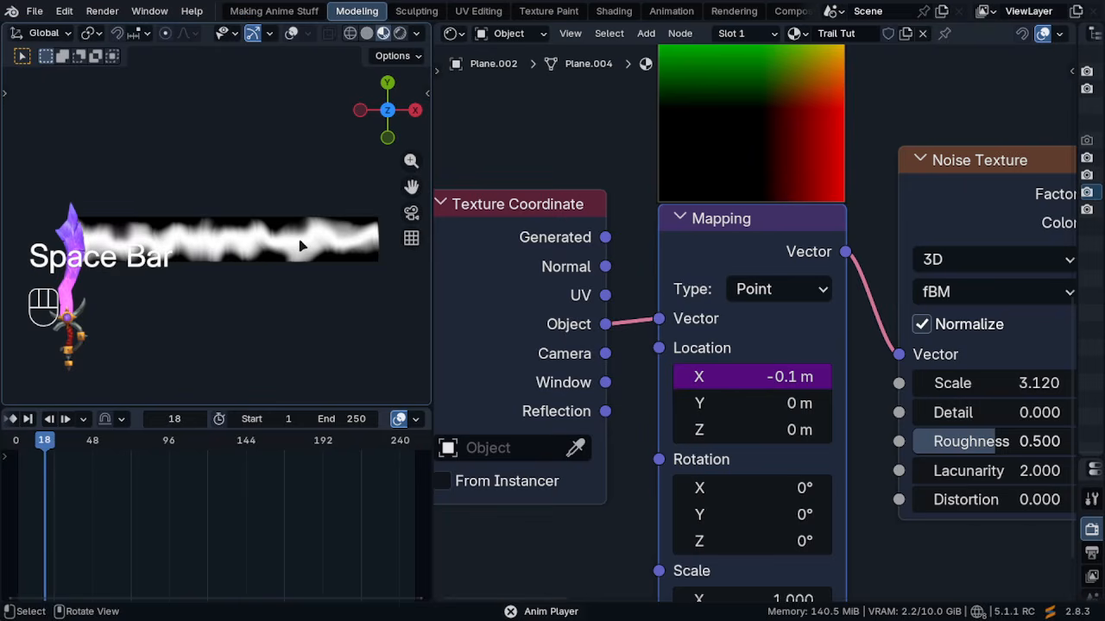
# Change the Mapping node's Location X driver to -frame/5 while the animation plays
pyautogui.click(763, 376)
pyautogui.write('-frame/10')
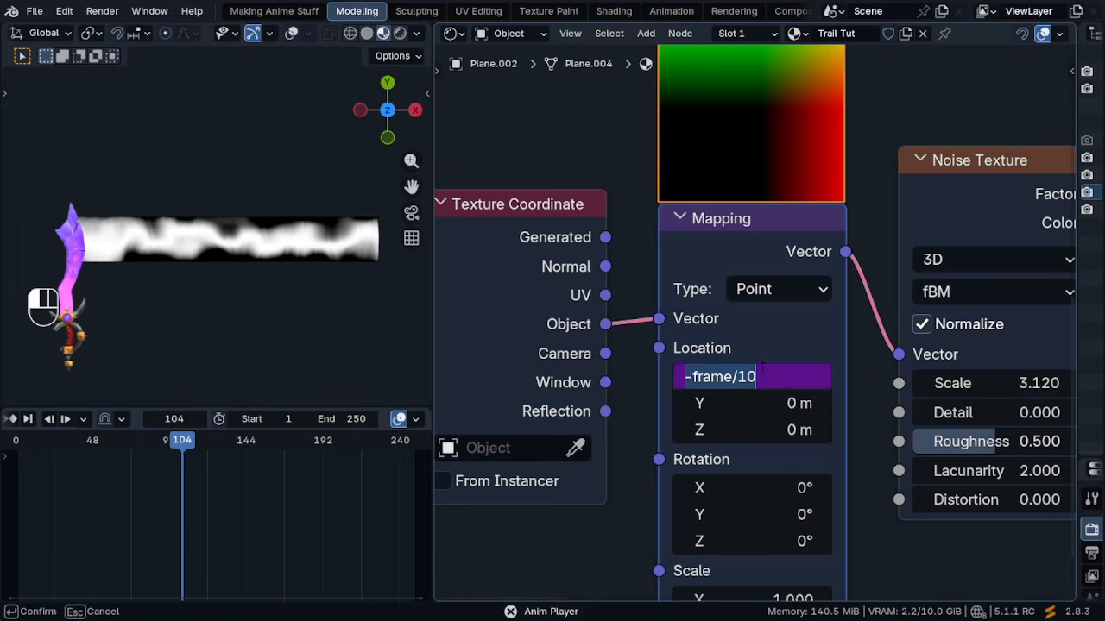
pyautogui.press('BackSpace')
pyautogui.press('BackSpace')
pyautogui.write('5')
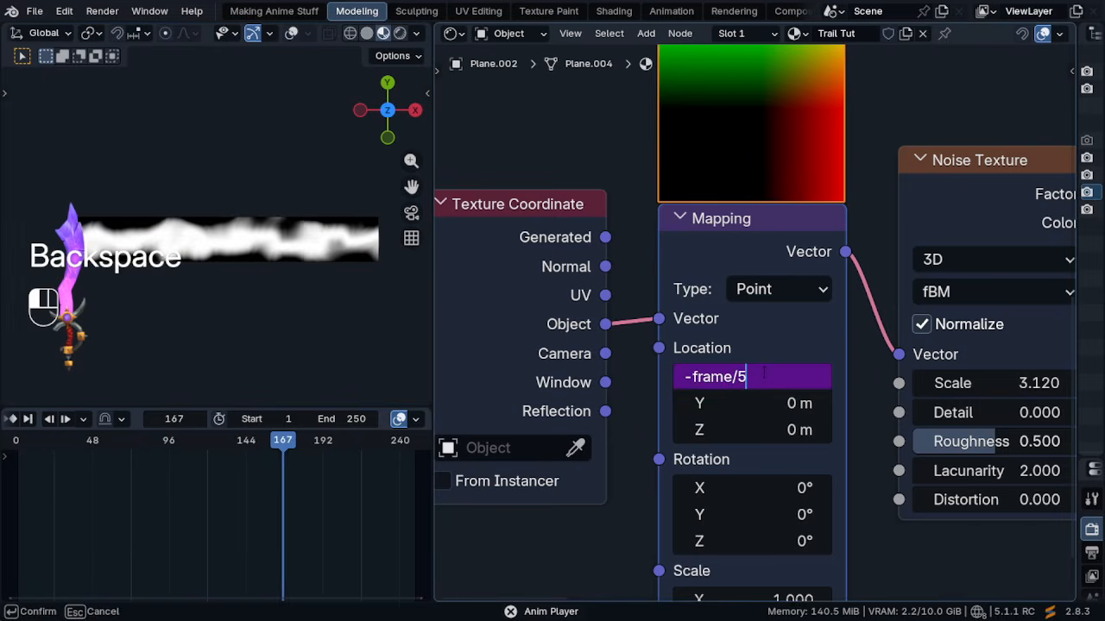
pyautogui.press('Return')
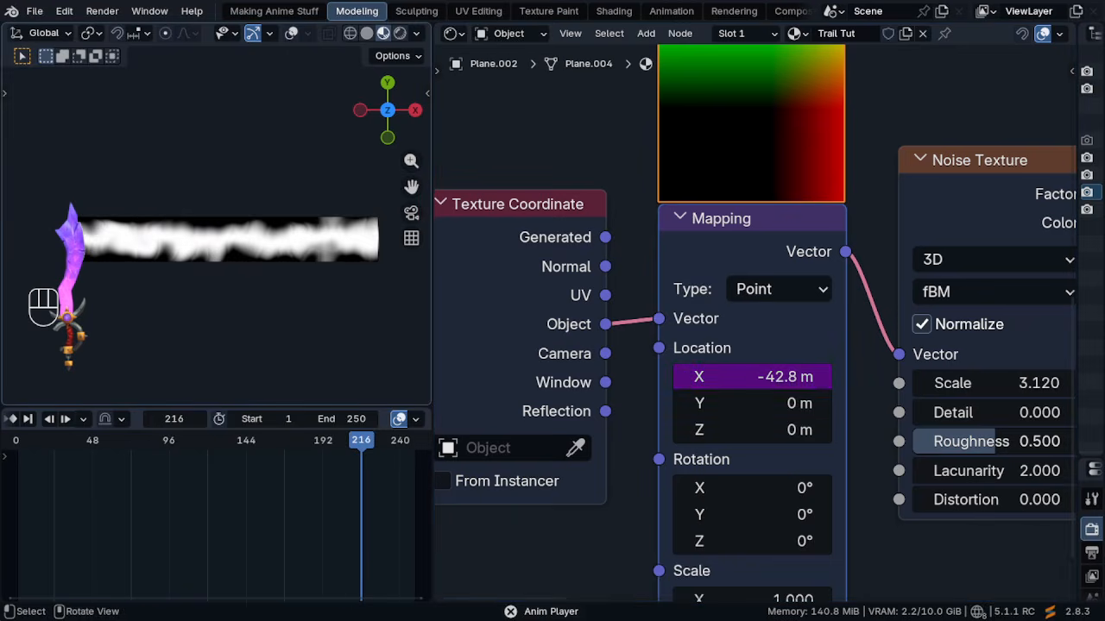
# Set the Mapping node's Location X driver to -frame/7, stop the playback and return to frame 1
pyautogui.click(764, 377)
pyautogui.press('End')
pyautogui.press('BackSpace')
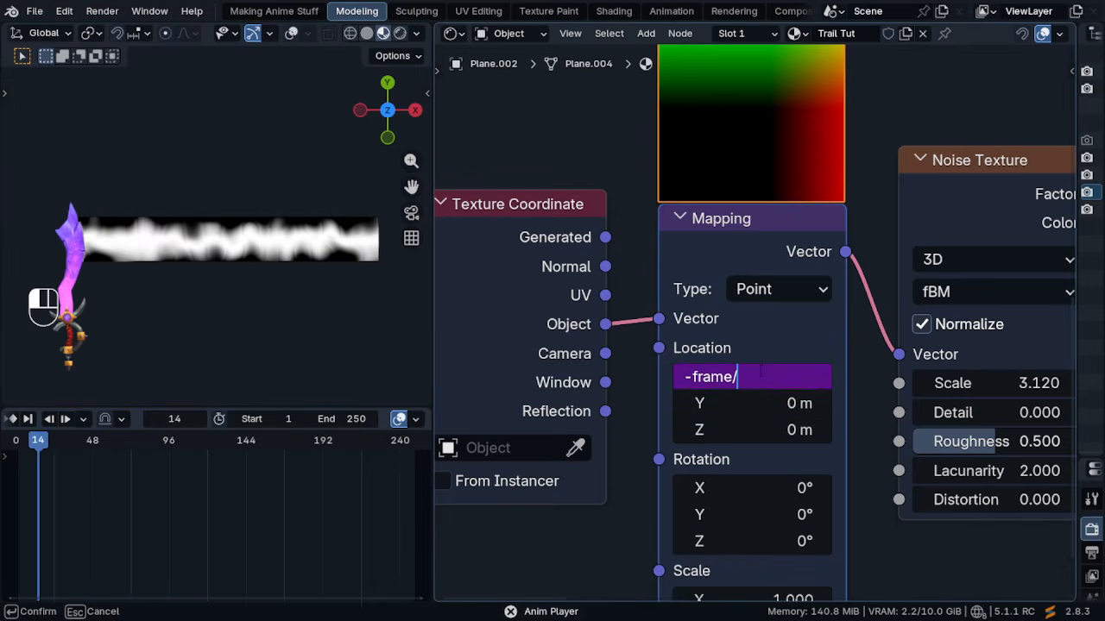
pyautogui.write('7')
pyautogui.press('Return')
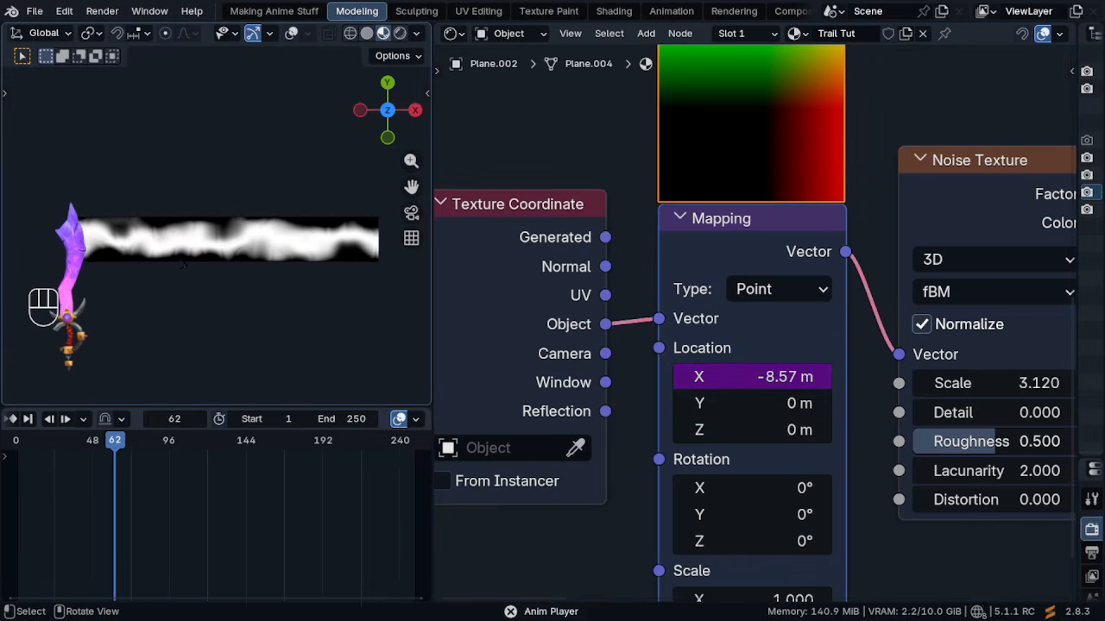
pyautogui.press('space')
pyautogui.hotkey('shift', 'Left')
# Duplicate the Texture Coordinate node that feeds the Mix node and place the copy above the original
pyautogui.keyDown('ctrl'); pyautogui.moveTo(760, 207); pyautogui.dragTo(768, 320, button='middle'); pyautogui.keyUp('ctrl')
pyautogui.moveTo(900, 263); pyautogui.dragTo(510, 375, button='middle')
pyautogui.scroll(1, 593, 280)
pyautogui.scroll(1, 593, 284)
pyautogui.moveTo(593, 284); pyautogui.dragTo(667, 287, button='middle')
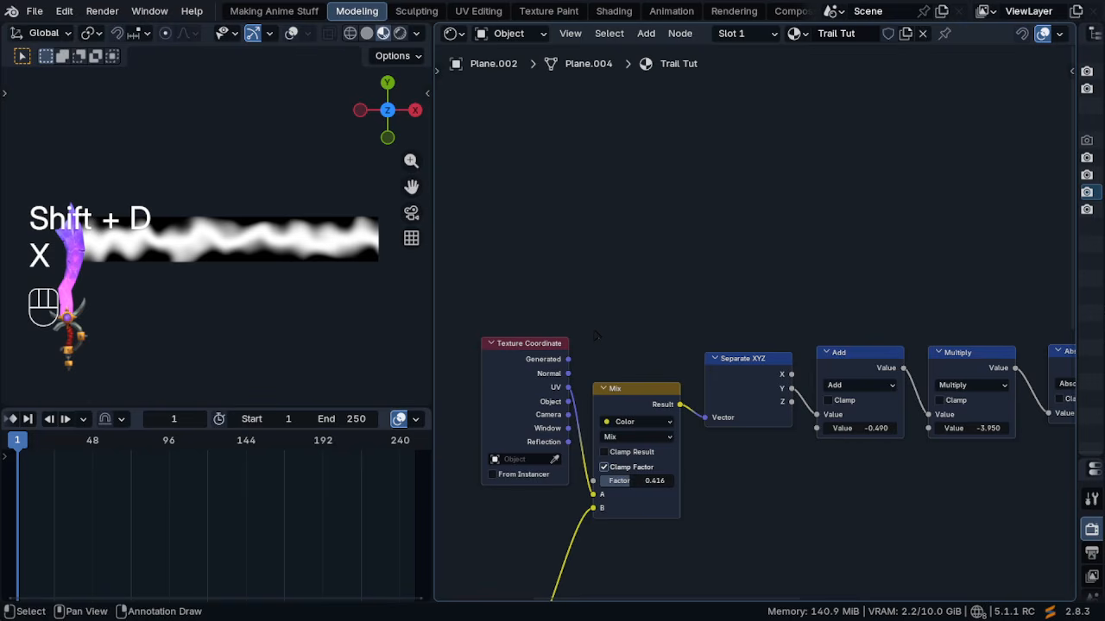
pyautogui.click(550, 386)
pyautogui.moveTo(583, 308); pyautogui.dragTo(586, 337, button='middle')
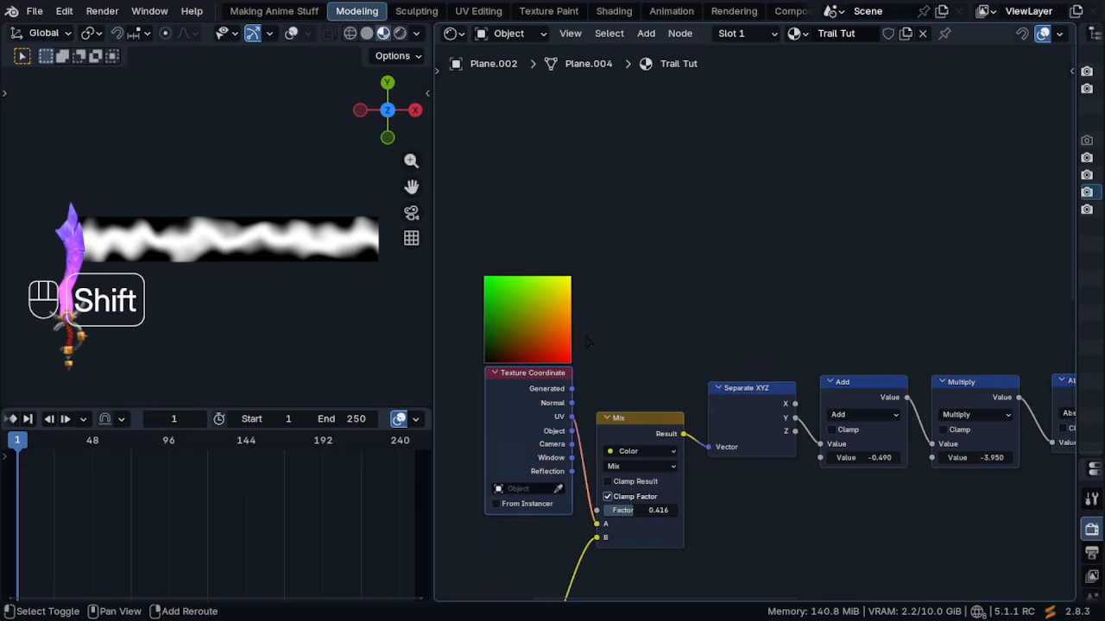
pyautogui.hotkey('shift', 'd')
pyautogui.click(578, 144)
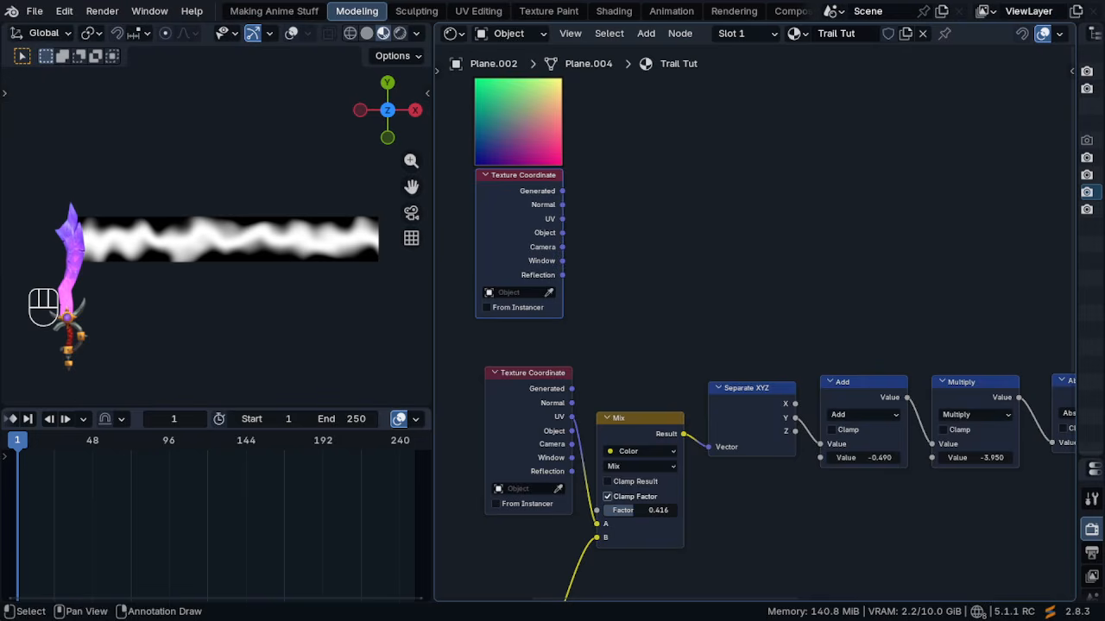
# Add a Separate XYZ node fed by the upper Texture Coordinate node's UV output and preview its X channel on the trail
pyautogui.scroll(2, 569, 233)
pyautogui.hotkey('shift', 'a')
pyautogui.write('separe')
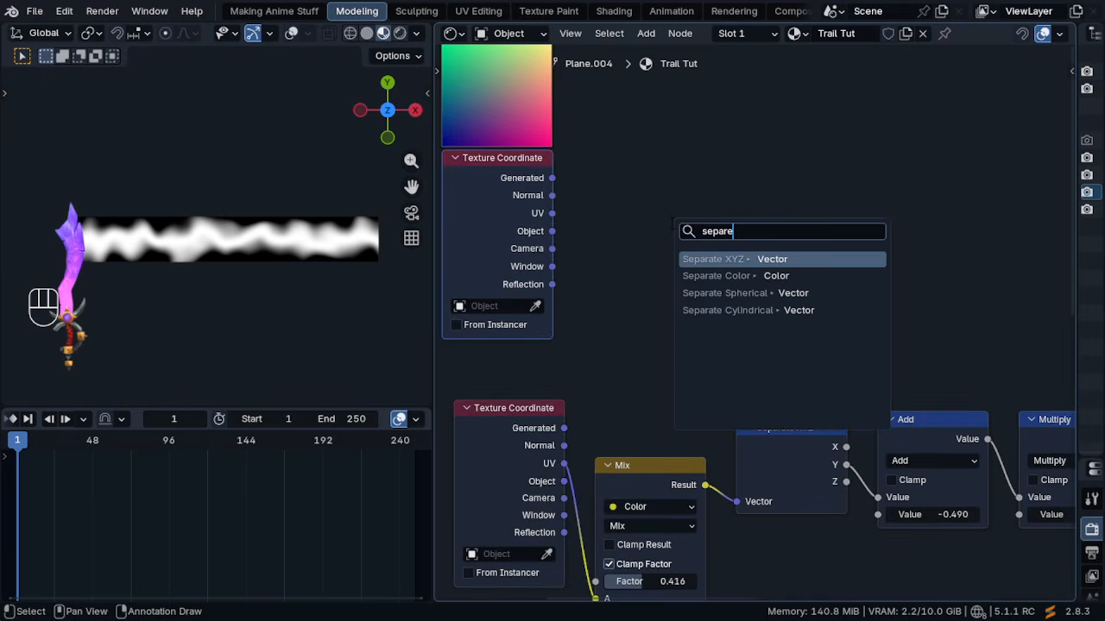
pyautogui.press('Return')
pyautogui.click(616, 191)
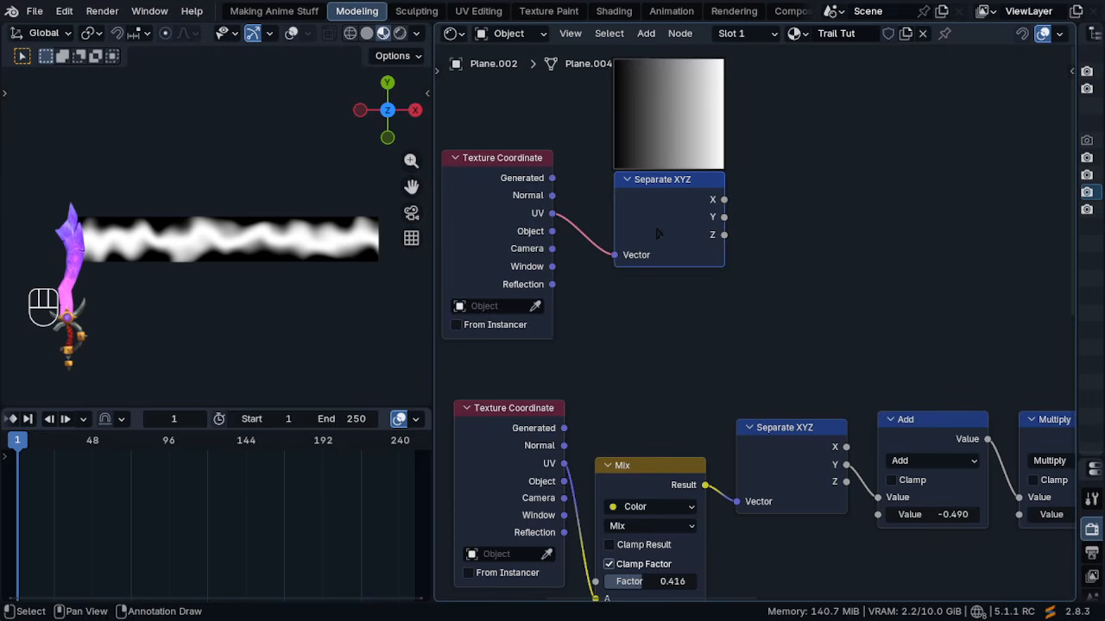
pyautogui.keyDown('ctrl'); pyautogui.keyDown('shift'); pyautogui.click(653, 216); pyautogui.keyUp('shift'); pyautogui.keyUp('ctrl')
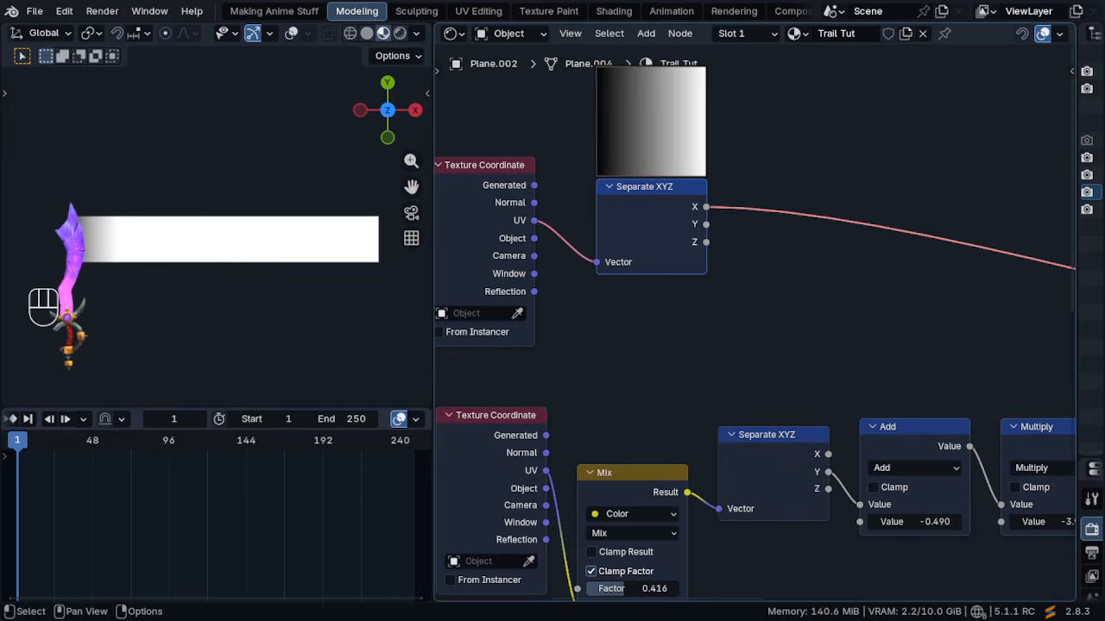
# Connect a math Add node to the new Separate XYZ node's X output and try lowering its value
pyautogui.moveTo(706, 207); pyautogui.dragTo(759, 211)
pyautogui.write('ad')
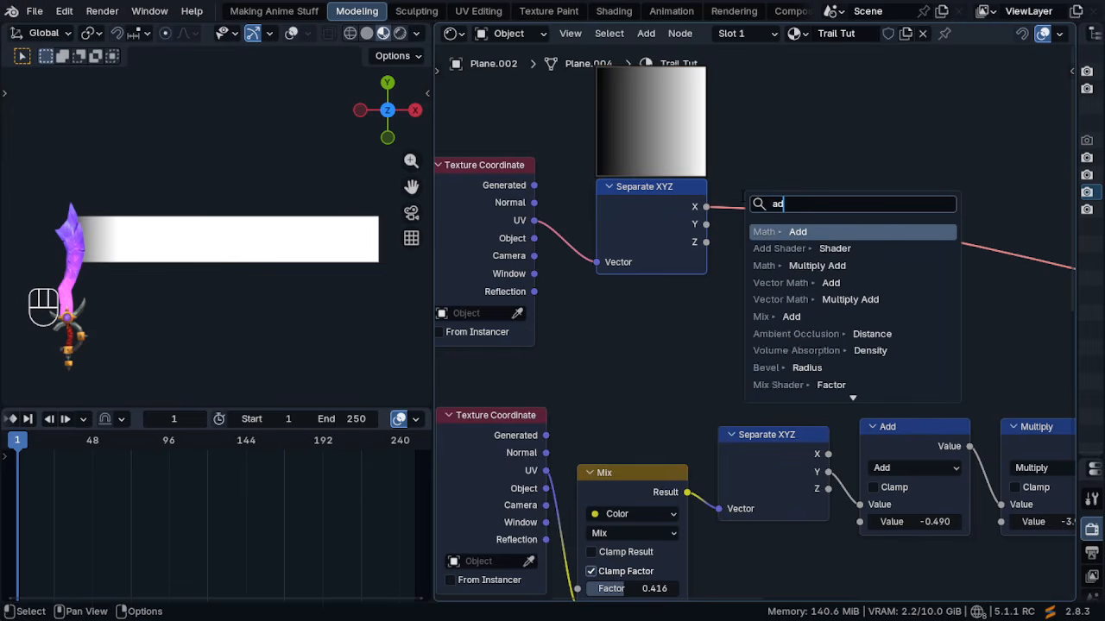
pyautogui.press('Return')
pyautogui.keyDown('shift'); pyautogui.moveTo(819, 267); pyautogui.dragTo(750, 258); pyautogui.keyUp('shift')
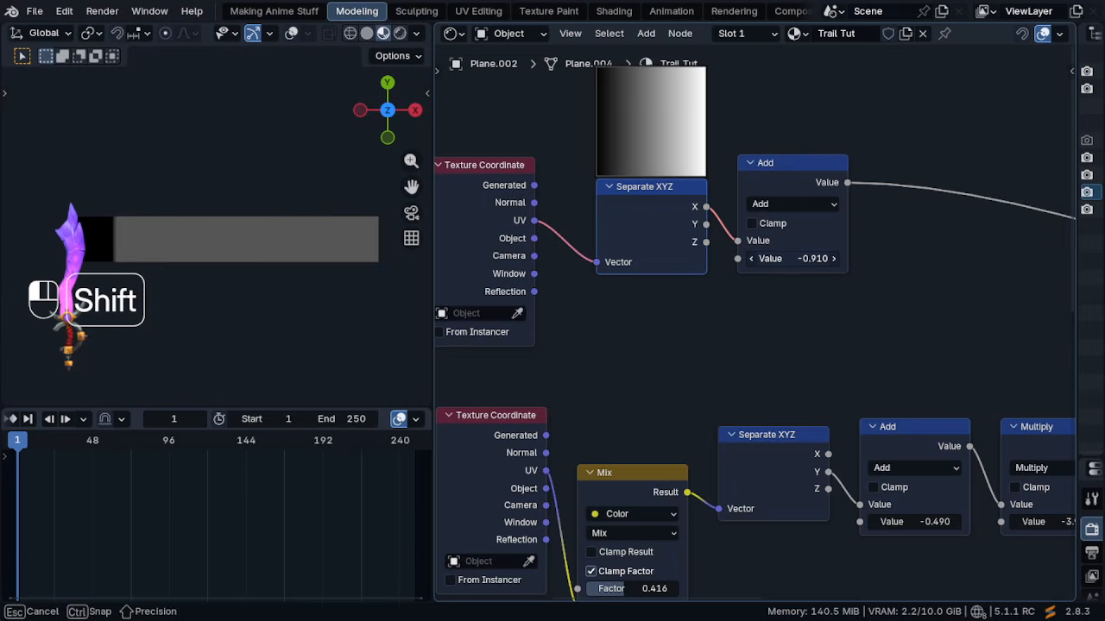
pyautogui.rightClick(777, 258)
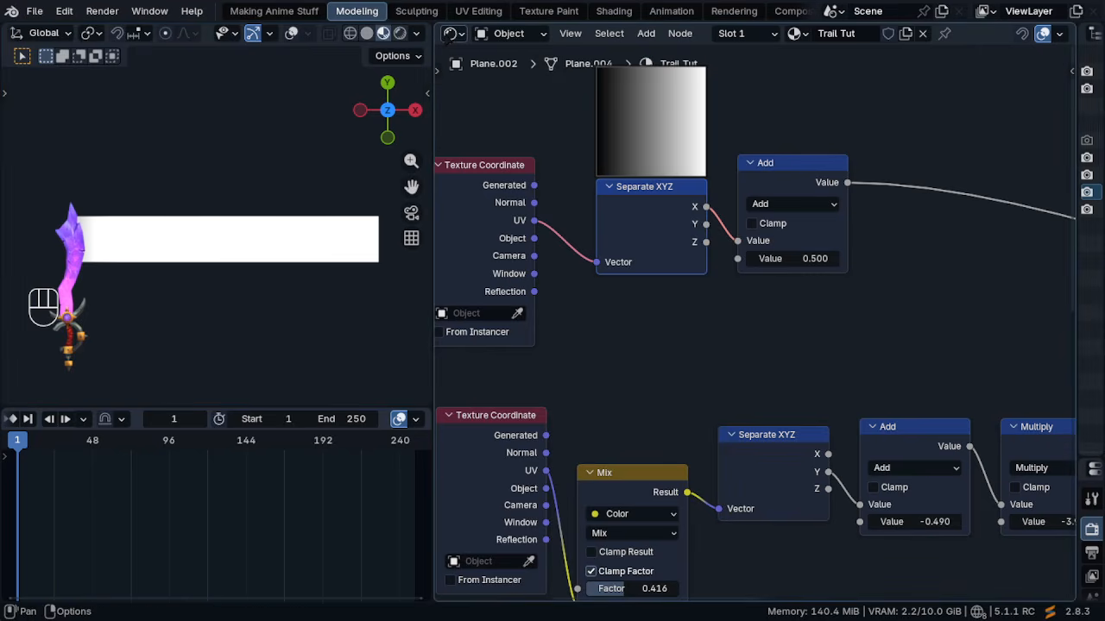
# Split off a UV Editor above the shader nodes, enter Edit Mode on the trail mesh and unlink base_test.png from the UV view
pyautogui.moveTo(440, 29); pyautogui.dragTo(492, 250)
pyautogui.click(450, 33)
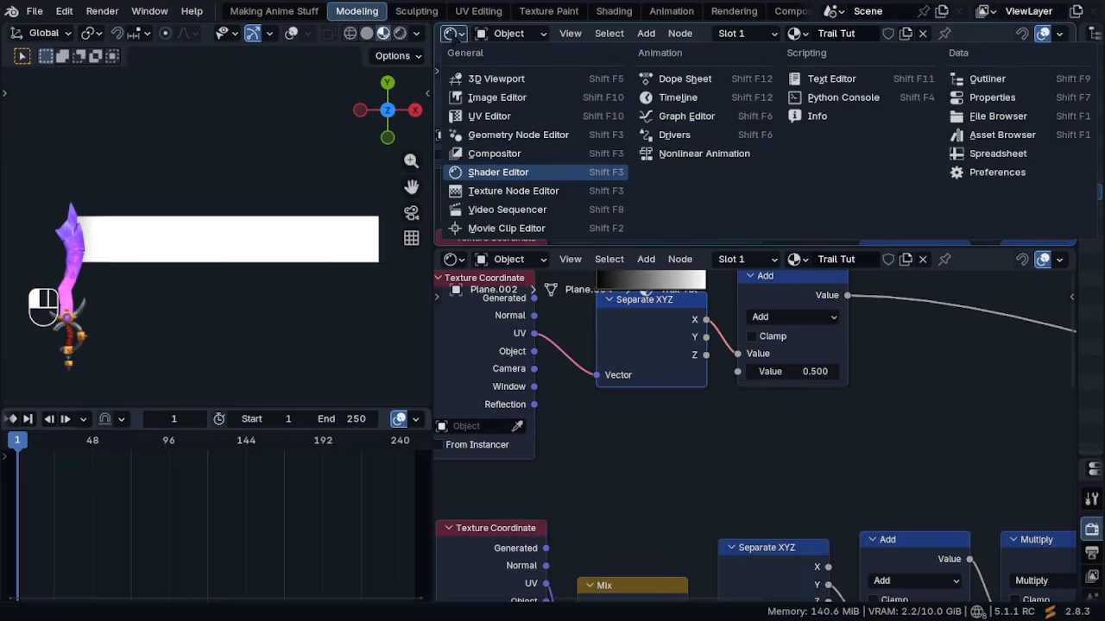
pyautogui.click(544, 117)
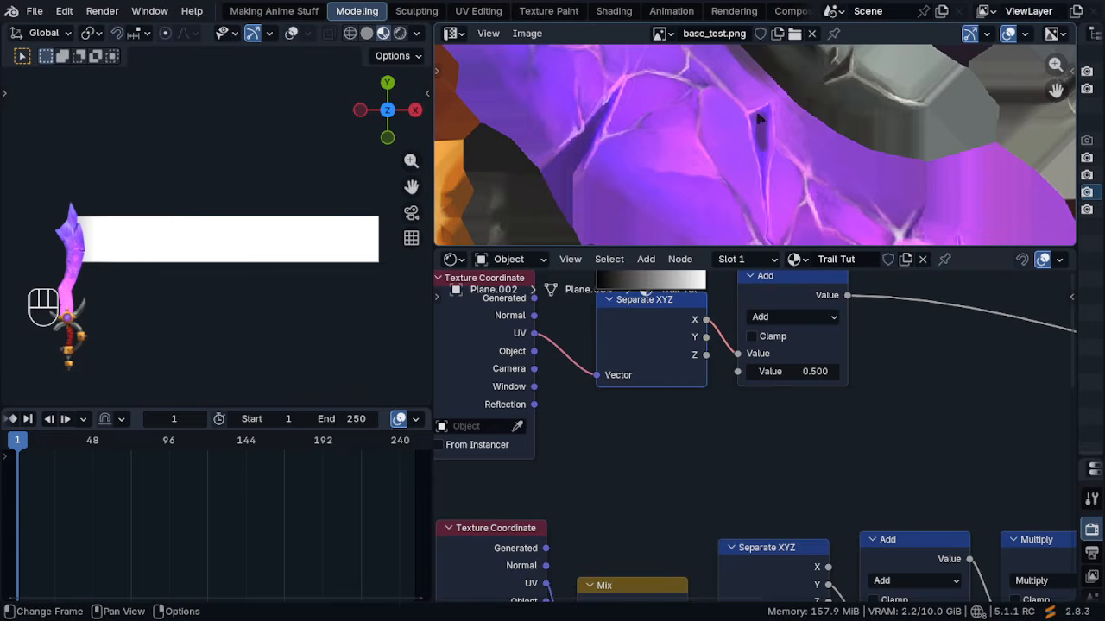
pyautogui.press('Tab')
pyautogui.moveTo(1000, 35); pyautogui.dragTo(806, 35, button='middle')
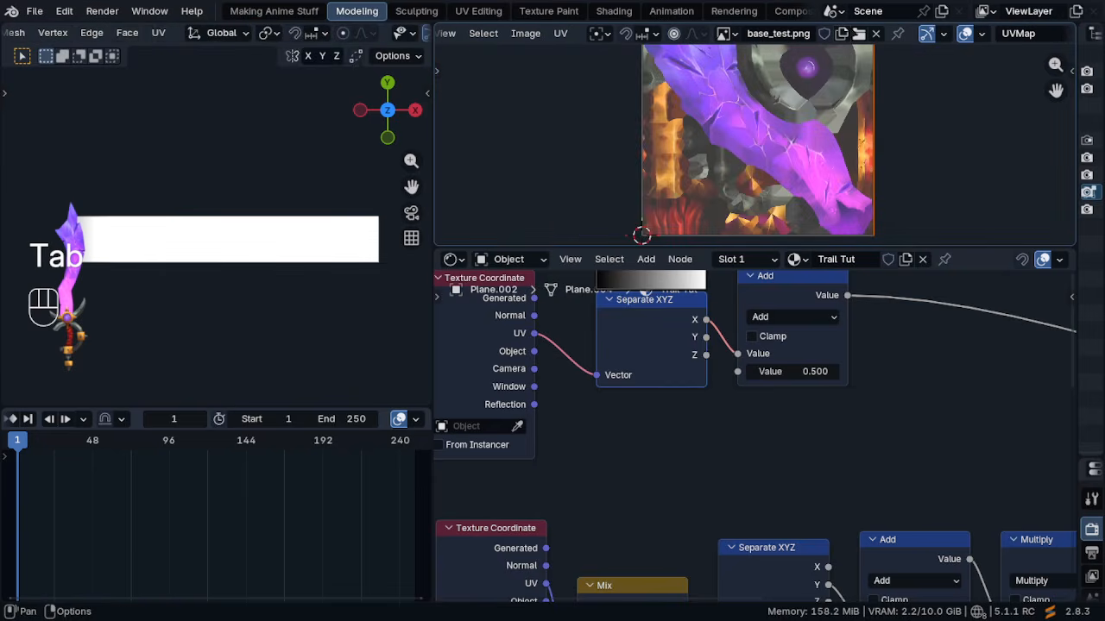
pyautogui.click(854, 34)
pyautogui.scroll(4, 756, 116)
pyautogui.scroll(1, 758, 117)
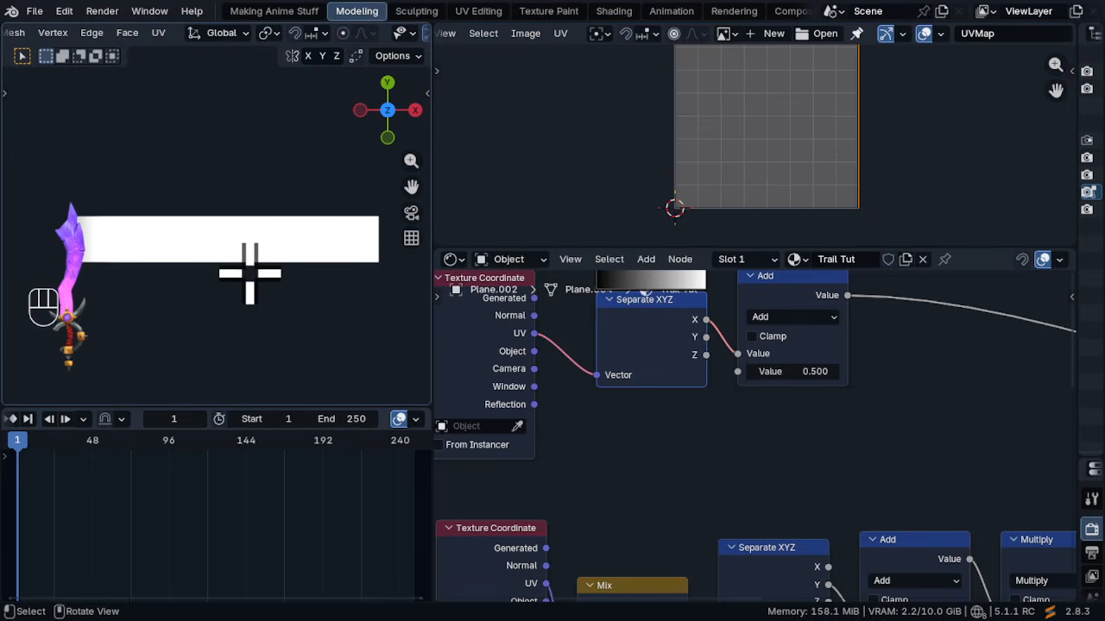
# Show the viewport overlays and select the trail mesh's faces to examine their UV layout
pyautogui.hotkey('shift', 'alt', 'z')
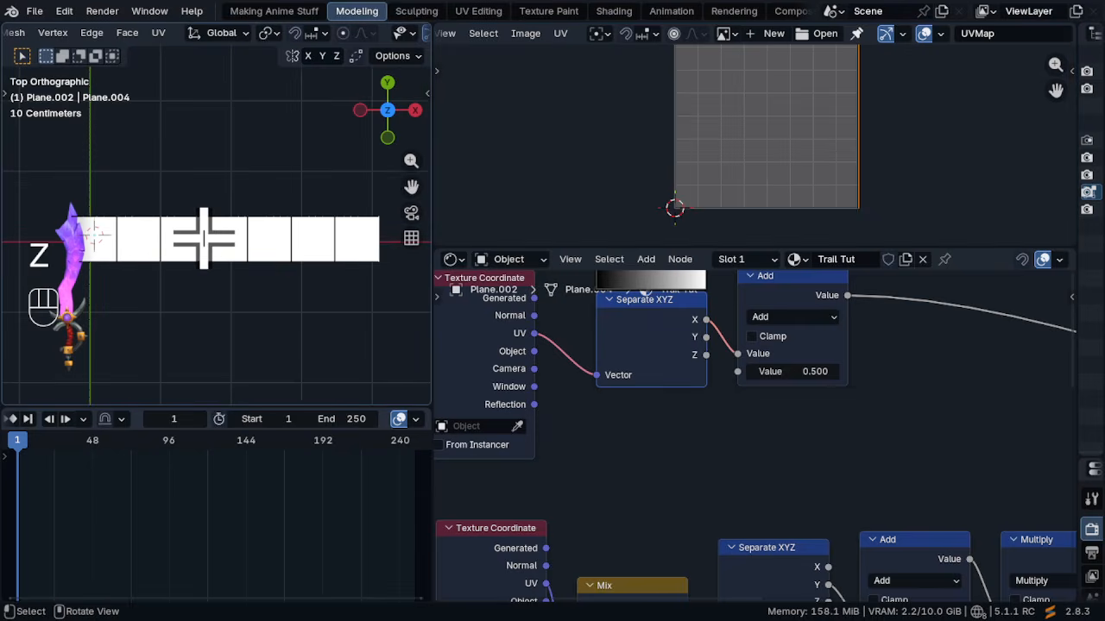
pyautogui.press('a')
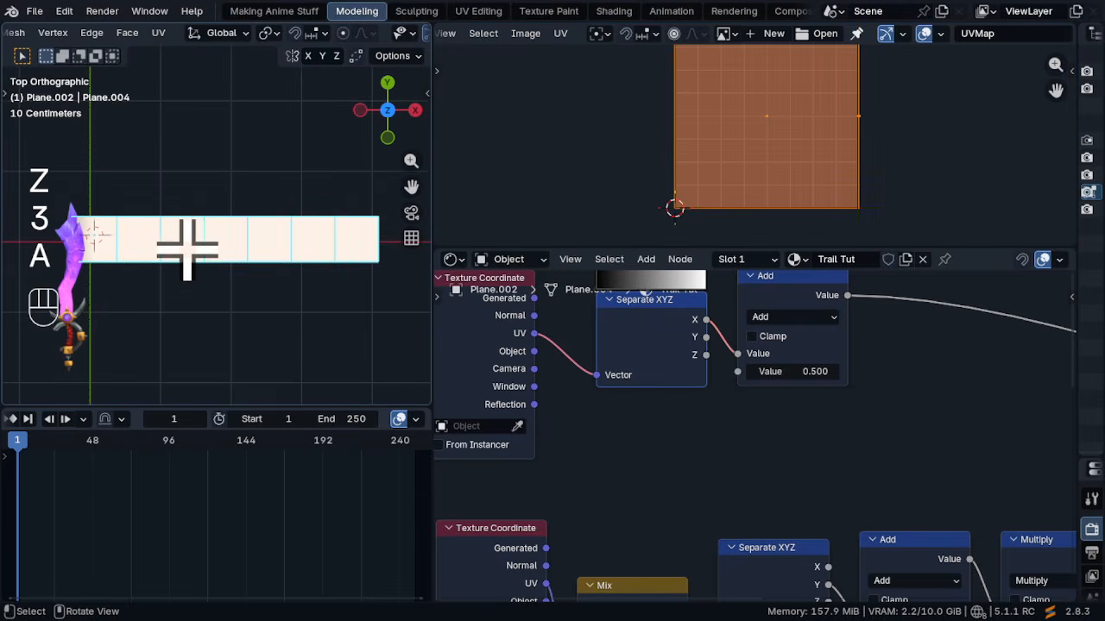
pyautogui.moveTo(714, 153); pyautogui.dragTo(734, 190, button='middle')
pyautogui.scroll(3, 811, 205)
pyautogui.moveTo(758, 230); pyautogui.dragTo(825, 147, button='middle')
pyautogui.click(627, 135)
pyautogui.keyDown('ctrl'); pyautogui.moveTo(628, 135); pyautogui.dragTo(644, 92, button='middle'); pyautogui.keyUp('ctrl')
pyautogui.scroll(2, 725, 143)
pyautogui.scroll(2, 725, 142)
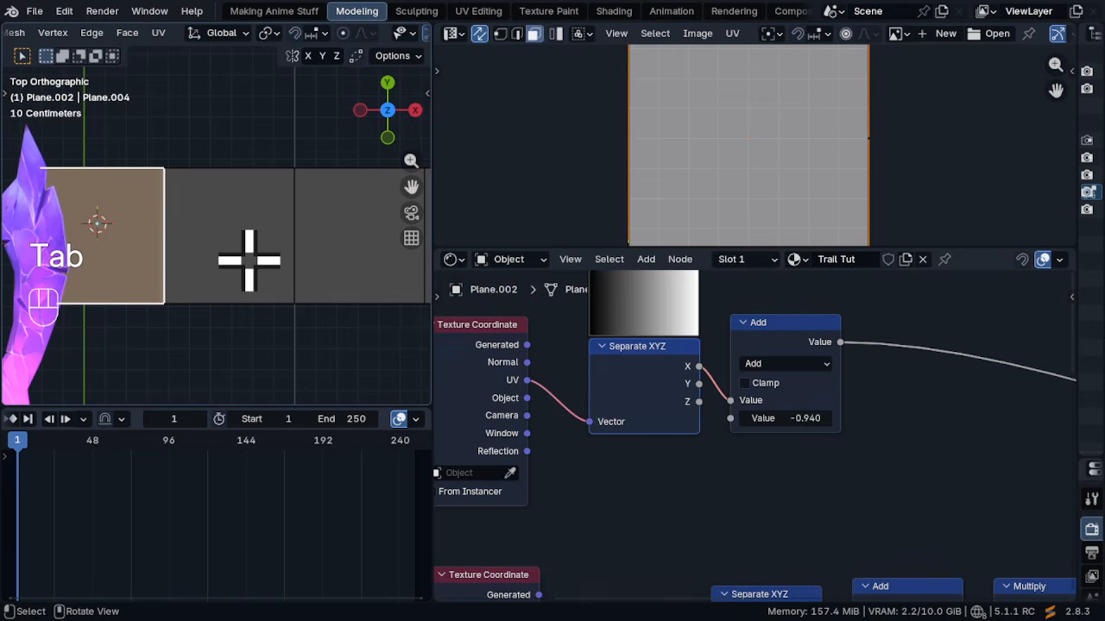
# Unwrap all faces of the trail mesh with the Angle Based method
pyautogui.keyDown('ctrl'); pyautogui.moveTo(268, 200); pyautogui.dragTo(279, 293, button='middle'); pyautogui.keyUp('ctrl')
pyautogui.keyDown('shift'); pyautogui.moveTo(342, 263); pyautogui.dragTo(271, 254, button='middle'); pyautogui.keyUp('shift')
pyautogui.press('a')
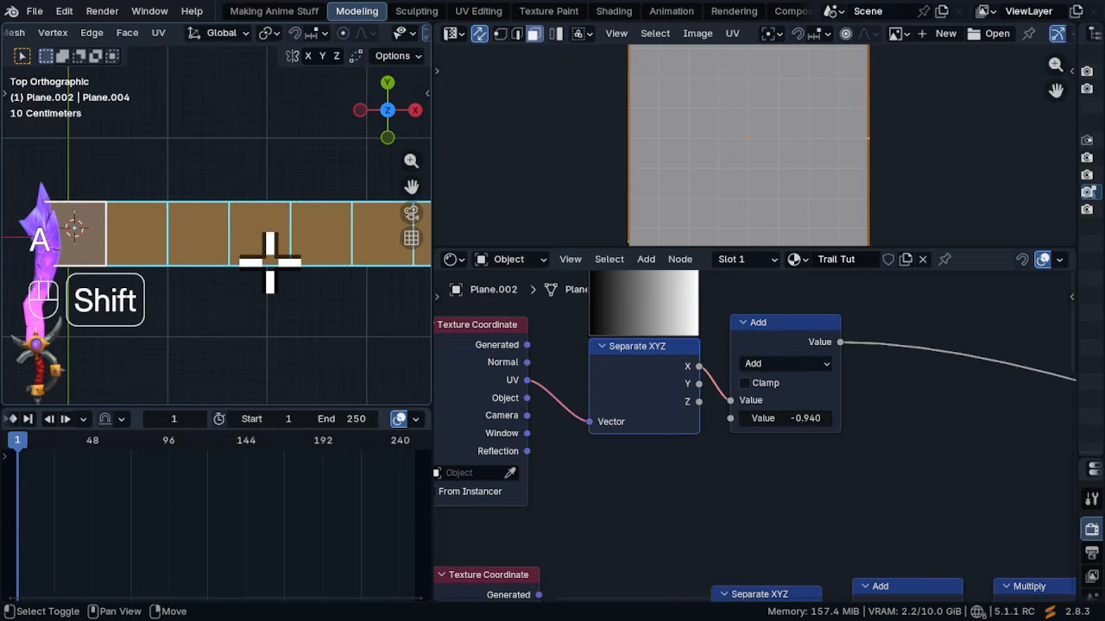
pyautogui.press('u')
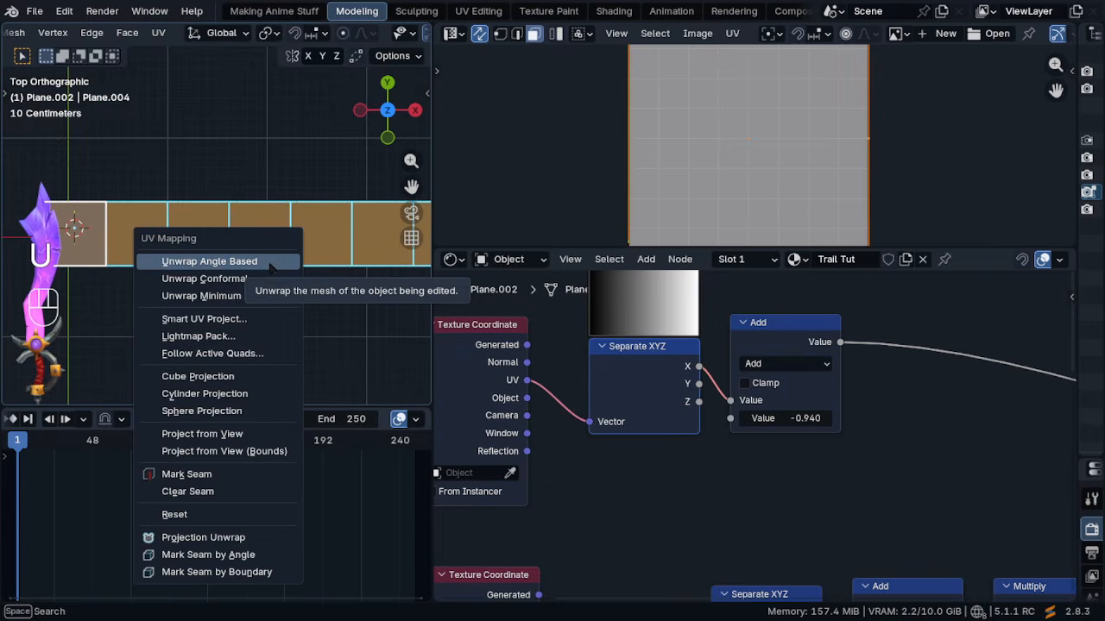
pyautogui.click(270, 263)
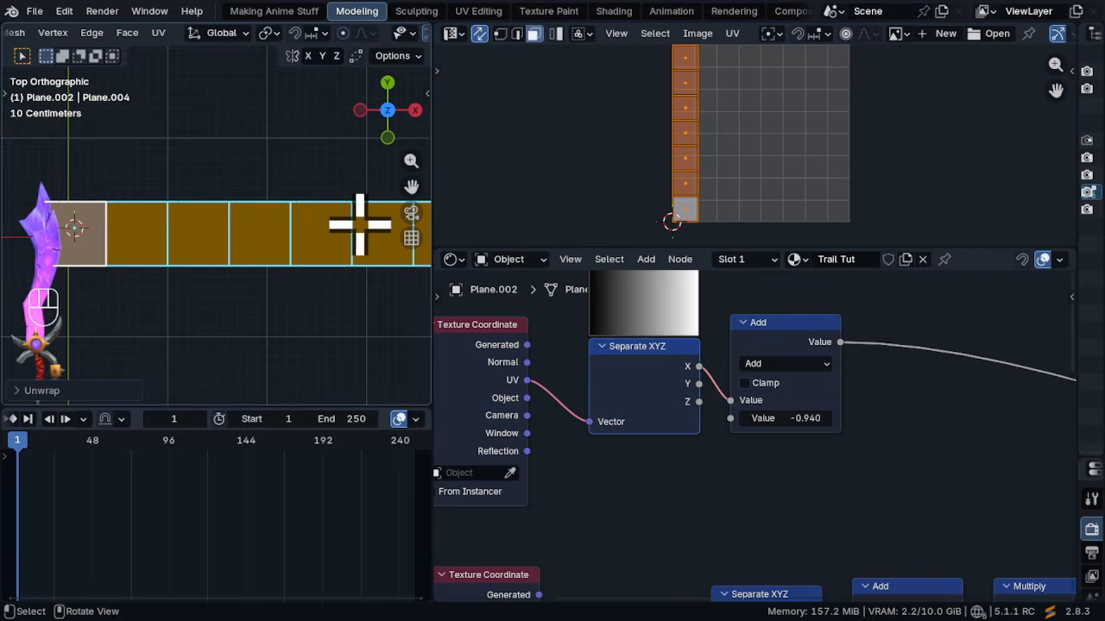
# Try lowering the Add node's value in Object Mode to test the new unwrap, and return to Edit Mode
pyautogui.press('Tab')
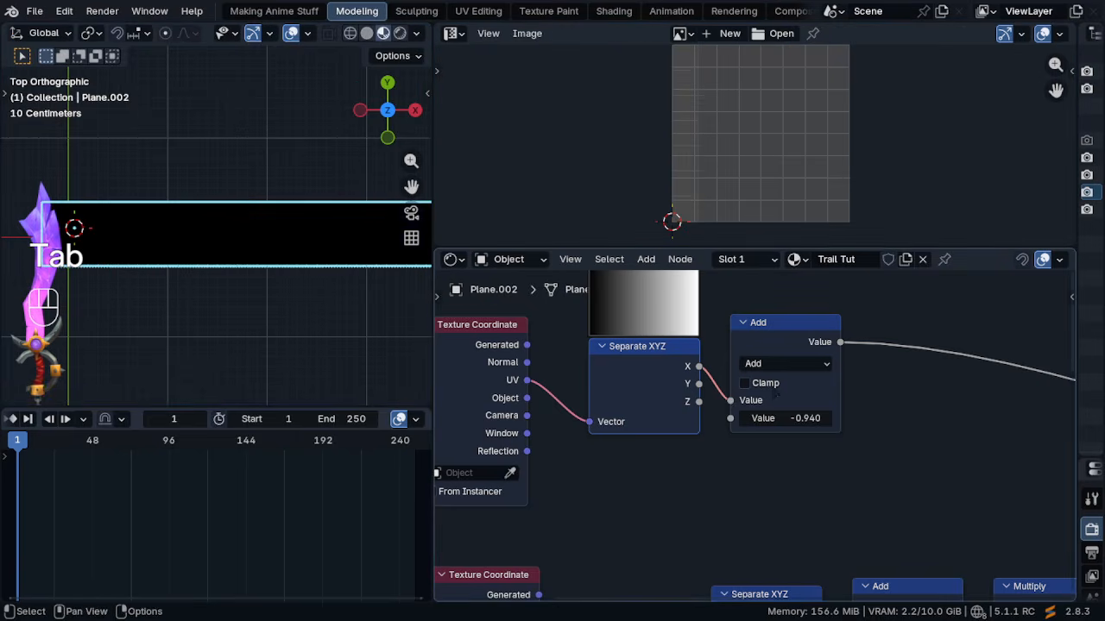
pyautogui.keyDown('shift'); pyautogui.moveTo(803, 418); pyautogui.dragTo(779, 420); pyautogui.keyUp('shift')
pyautogui.press('Tab')
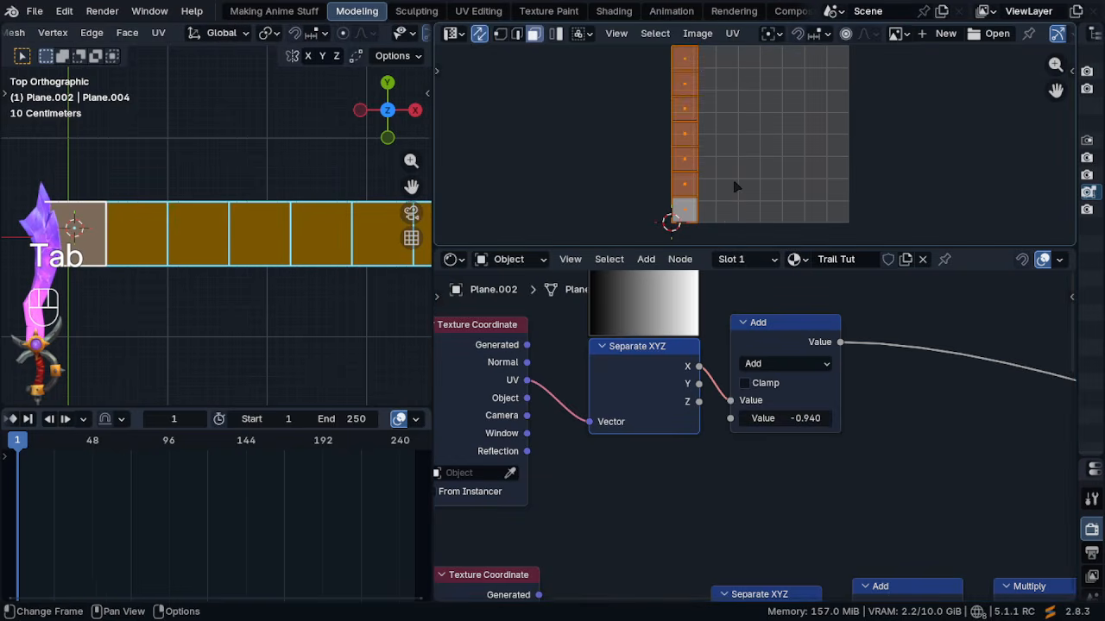
# Maximize the UV Editor and rotate the trail's UV strip by 90 degrees
pyautogui.hotkey('ctrl', 'space')
pyautogui.scroll(5, 629, 328)
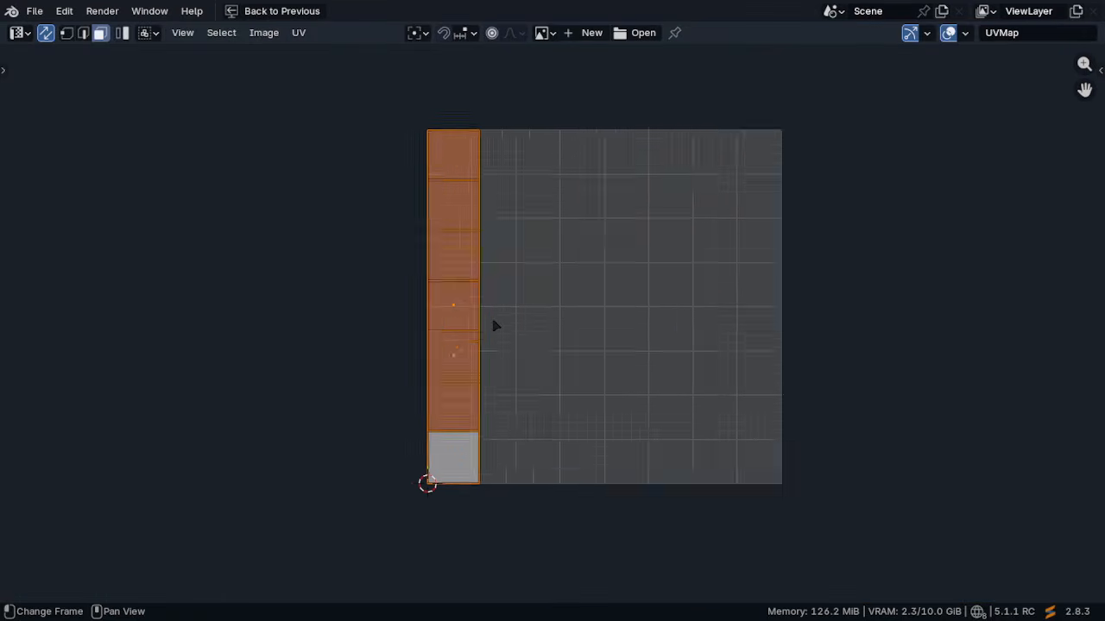
pyautogui.keyDown('ctrl'); pyautogui.moveTo(546, 195); pyautogui.dragTo(578, 282, button='middle'); pyautogui.keyUp('ctrl')
pyautogui.write('r')
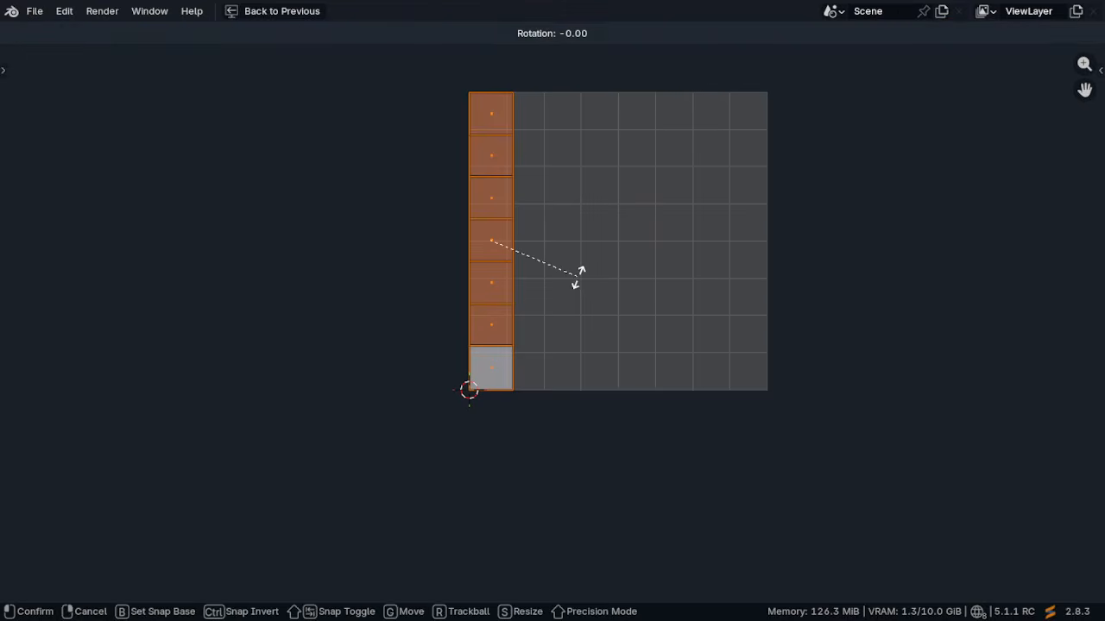
pyautogui.write('90')
pyautogui.press('Return')
pyautogui.press('n')
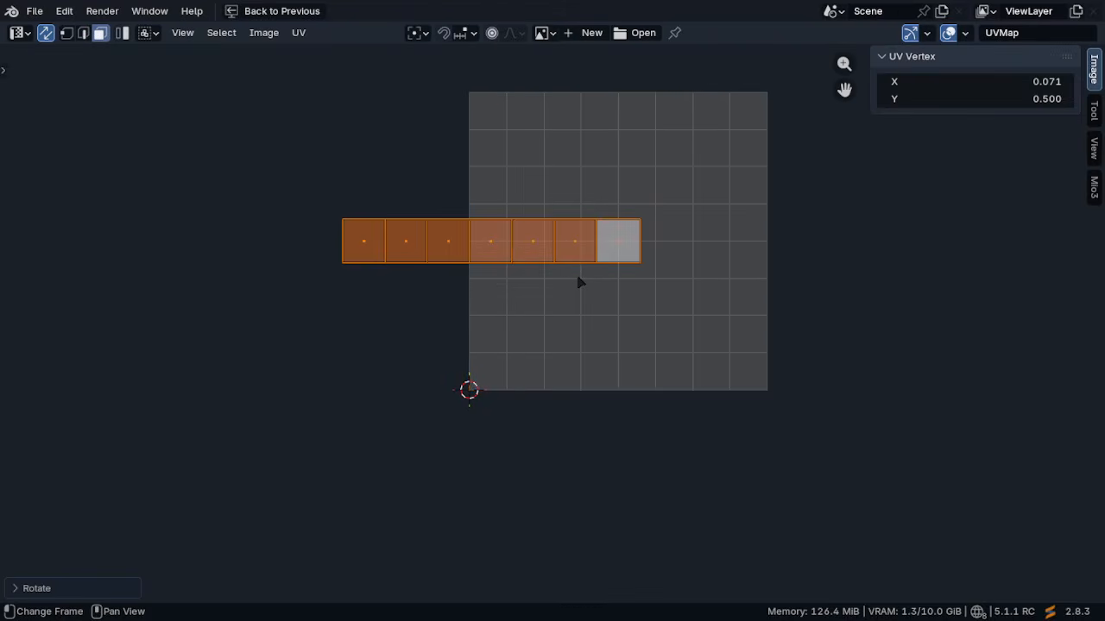
pyautogui.click(1093, 187)
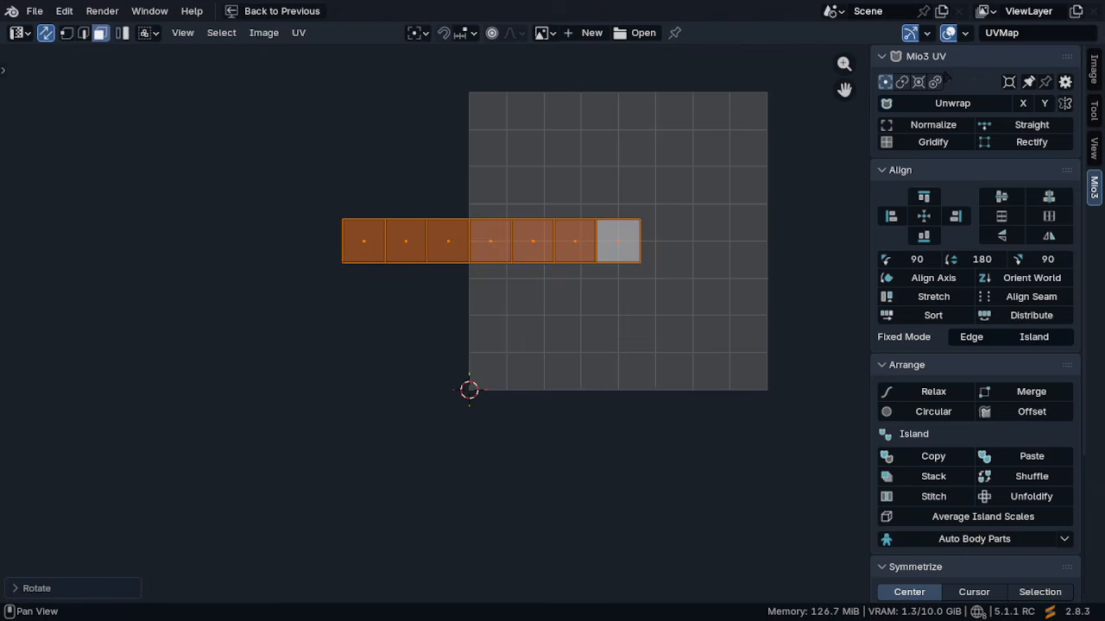
pyautogui.press('n')
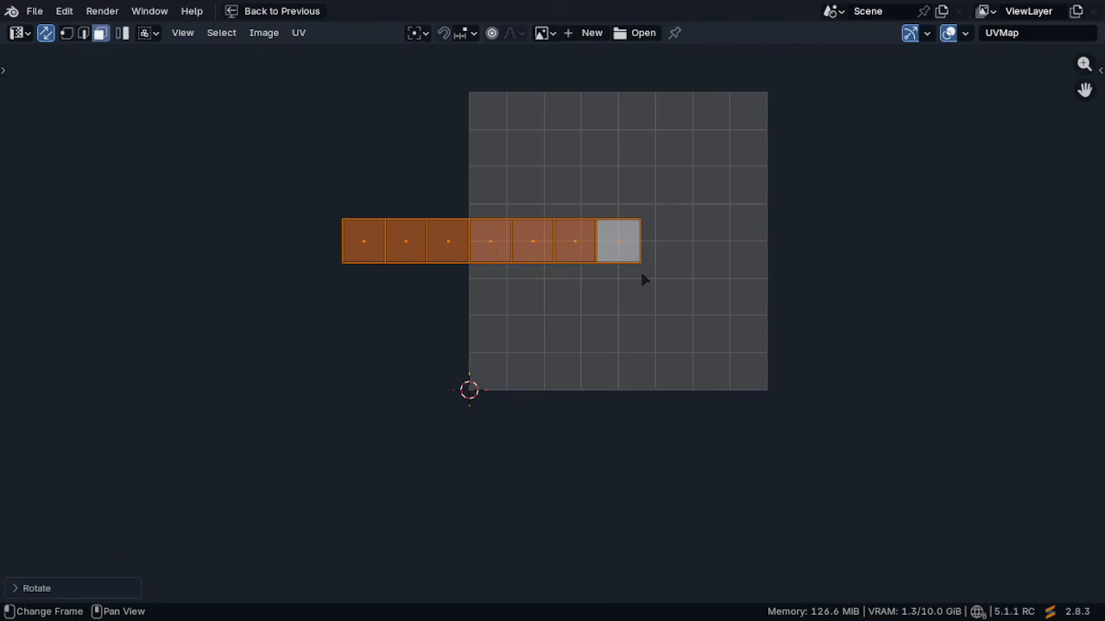
# Move the UV strip about 0.43 along X so it spans the UV tile's width, and scale it along Y
pyautogui.press('g')
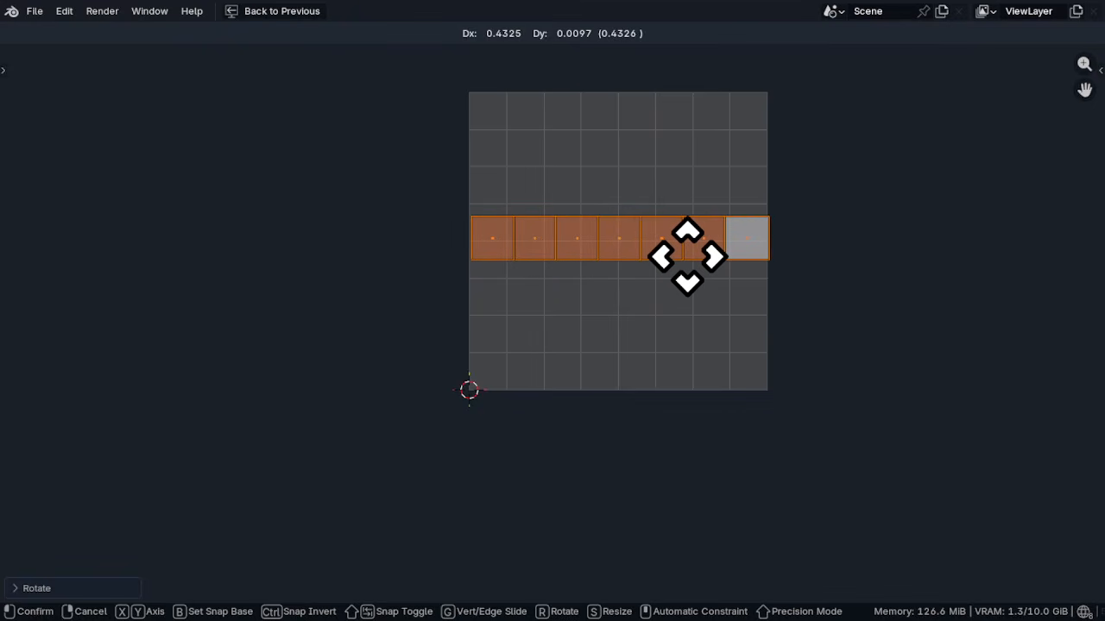
pyautogui.click(688, 262)
pyautogui.press('s')
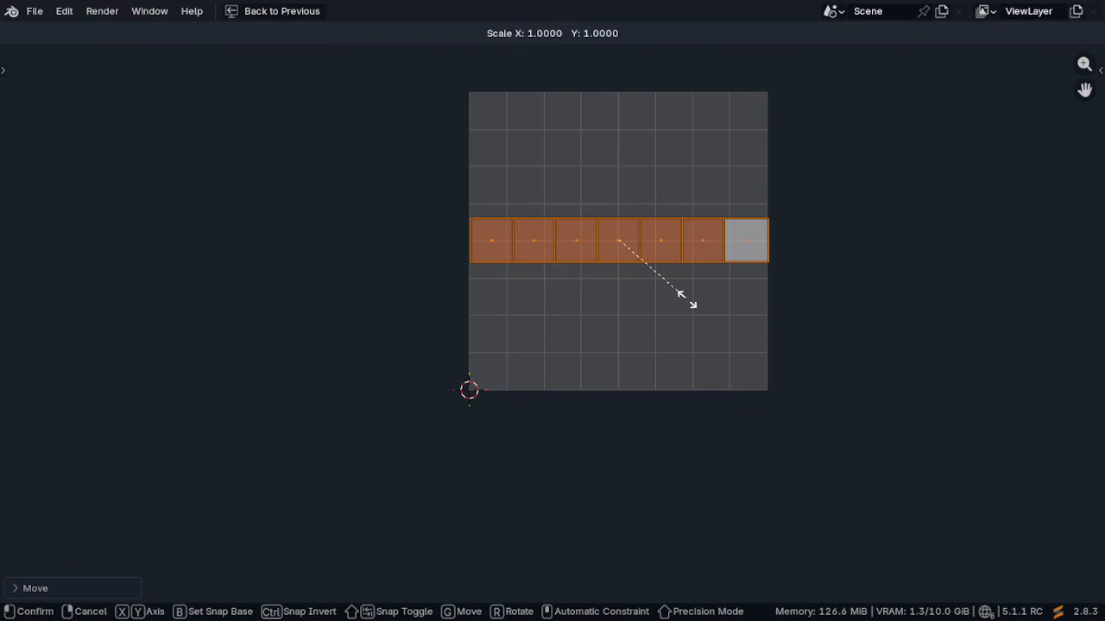
pyautogui.press('y')
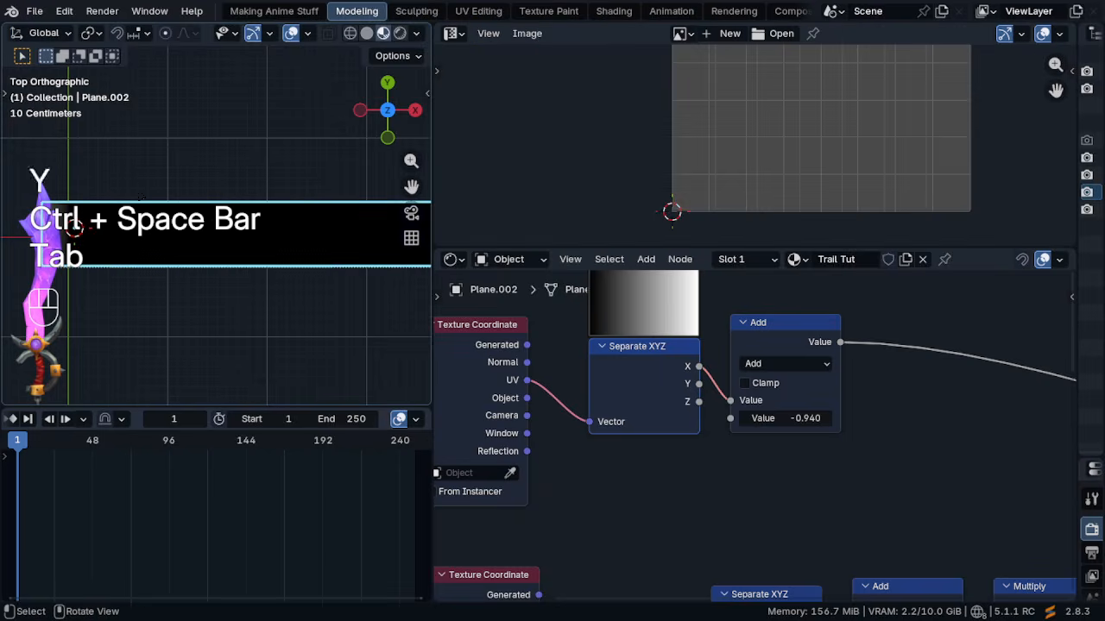
# Preview the Add node of the upper UV gradient chain directly on the trail plane
pyautogui.moveTo(781, 418)
pyautogui.mouseDown()
pyautogui.moveTo(802, 418)
pyautogui.moveTo(774, 417)
pyautogui.mouseUp()
pyautogui.keyDown('ctrl'); pyautogui.moveTo(777, 432); pyautogui.dragTo(830, 440, button='middle'); pyautogui.keyUp('ctrl')
pyautogui.moveTo(1001, 439); pyautogui.dragTo(826, 408, button='middle')
pyautogui.keyDown('ctrl'); pyautogui.moveTo(825, 408); pyautogui.dragTo(828, 392, button='middle'); pyautogui.keyUp('ctrl')
pyautogui.keyDown('ctrl'); pyautogui.keyDown('shift'); pyautogui.click(808, 466); pyautogui.keyUp('shift'); pyautogui.keyUp('ctrl')
pyautogui.keyDown('ctrl'); pyautogui.moveTo(299, 251); pyautogui.dragTo(283, 267, button='middle'); pyautogui.keyUp('ctrl')
pyautogui.moveTo(530, 352); pyautogui.dragTo(656, 398, button='middle')
pyautogui.scroll(8, 696, 389)
pyautogui.keyDown('ctrl'); pyautogui.keyDown('shift'); pyautogui.click(725, 413); pyautogui.keyUp('shift'); pyautogui.keyUp('ctrl')
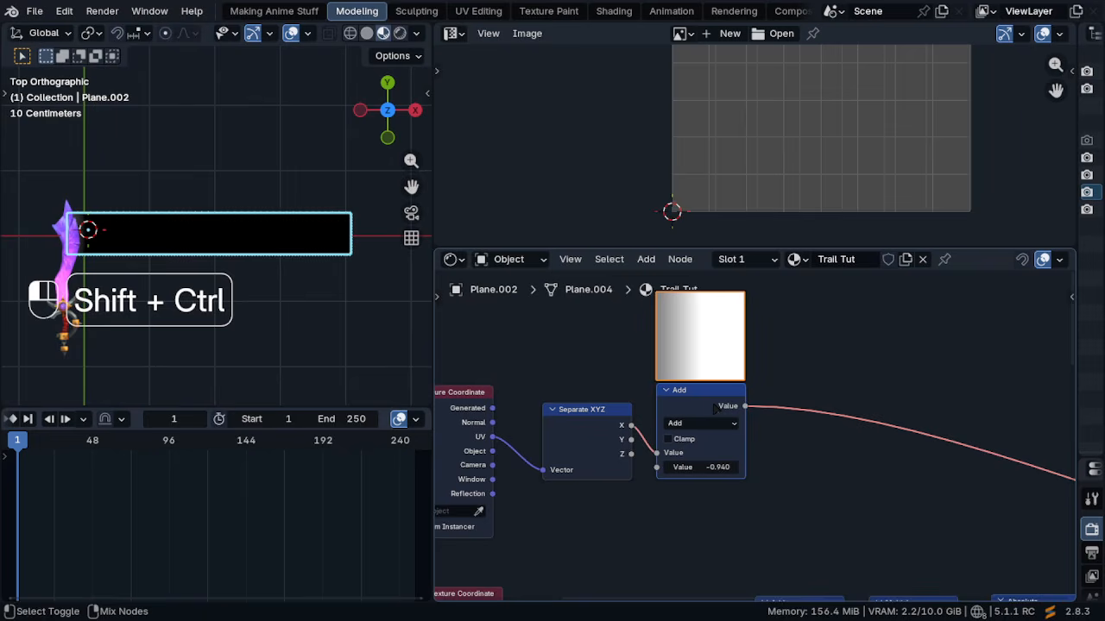
# Set the value of the upper chain's Add node to -0.140
pyautogui.scroll(2, 703, 432)
pyautogui.moveTo(728, 485)
pyautogui.mouseDown()
pyautogui.moveTo(715, 485)
pyautogui.moveTo(821, 485)
pyautogui.moveTo(736, 485)
pyautogui.mouseUp()
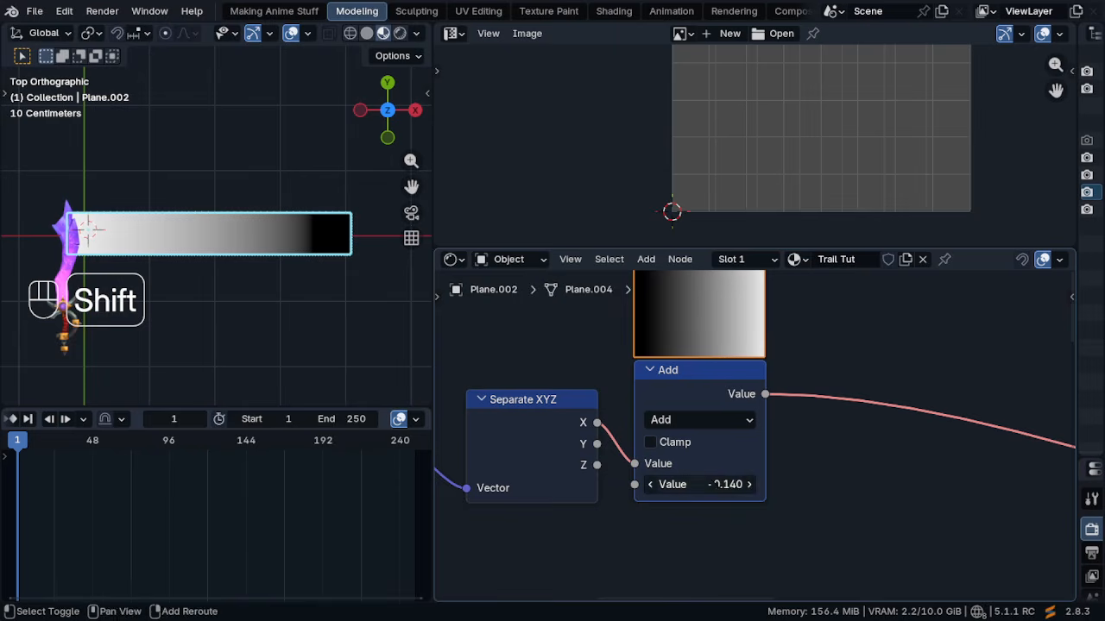
pyautogui.scroll(3, 363, 282)
pyautogui.scroll(-2, 836, 371)
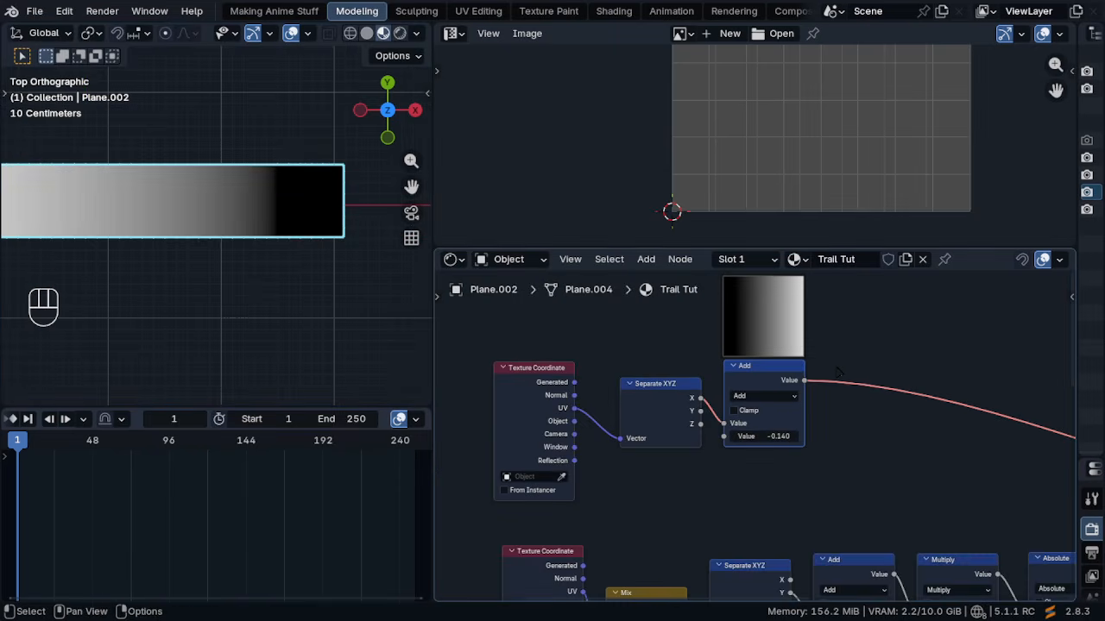
# Insert a Color Ramp node directly after the Add node in the upper gradient chain
pyautogui.press('q')
pyautogui.click(835, 370)
pyautogui.click(831, 353)
pyautogui.moveTo(914, 413); pyautogui.dragTo(822, 395, button='middle')
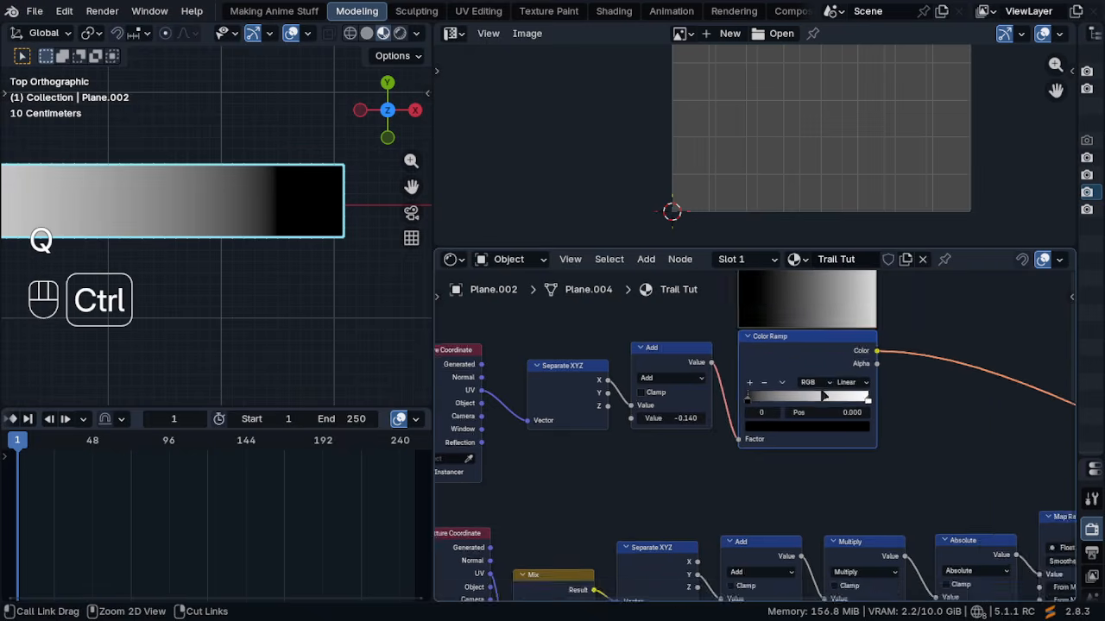
# Set the Color Ramp's interpolation to B-Spline and move its black stop to position 0.378
pyautogui.scroll(2, 824, 396)
pyautogui.click(867, 360)
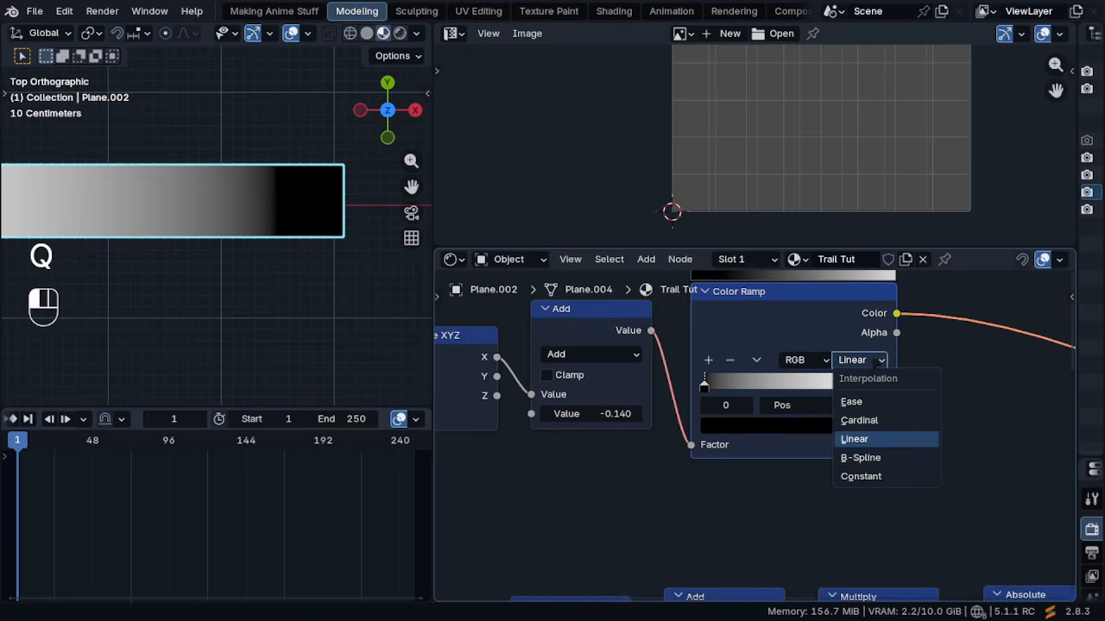
pyautogui.click(890, 459)
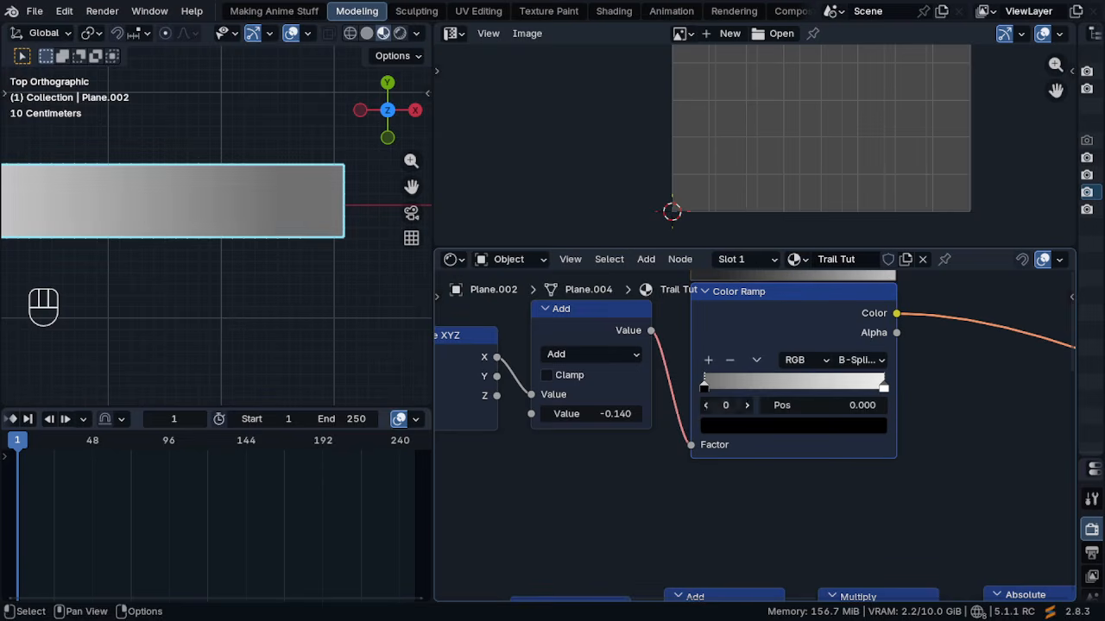
pyautogui.moveTo(708, 384); pyautogui.dragTo(782, 381)
pyautogui.scroll(2, 261, 182)
pyautogui.keyDown('shift'); pyautogui.moveTo(167, 235); pyautogui.dragTo(231, 251, button='middle'); pyautogui.keyUp('shift')
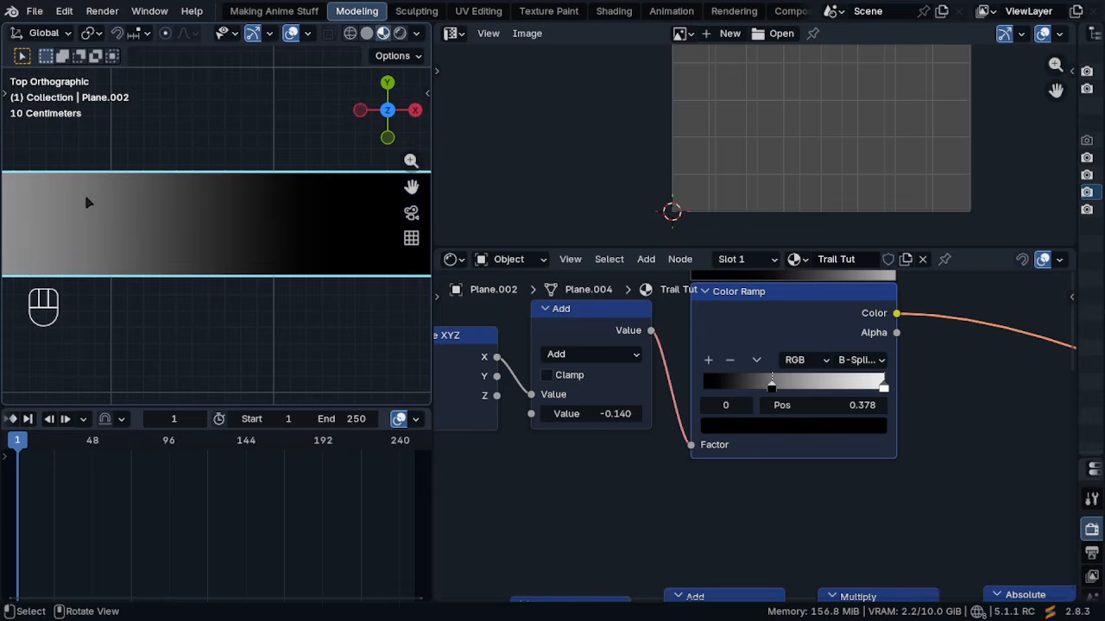
# Combine the upper Color Ramp and the Map Range output with a Mix node feeding the Material Output
pyautogui.scroll(-5, 748, 311)
pyautogui.hotkey('ctrl', 'space')
pyautogui.moveTo(1006, 397); pyautogui.dragTo(718, 308, button='middle')
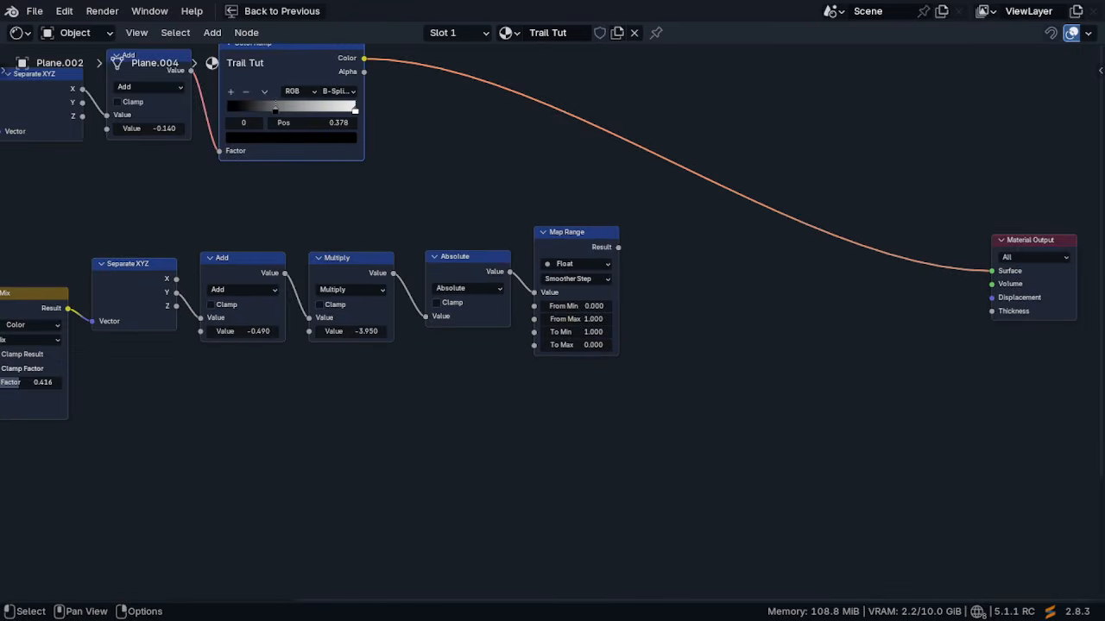
pyautogui.scroll(-7, 634, 327)
pyautogui.keyDown('ctrl'); pyautogui.keyDown('shift'); pyautogui.moveTo(426, 123); pyautogui.dragTo(594, 250, button='right'); pyautogui.keyUp('shift'); pyautogui.keyUp('ctrl')
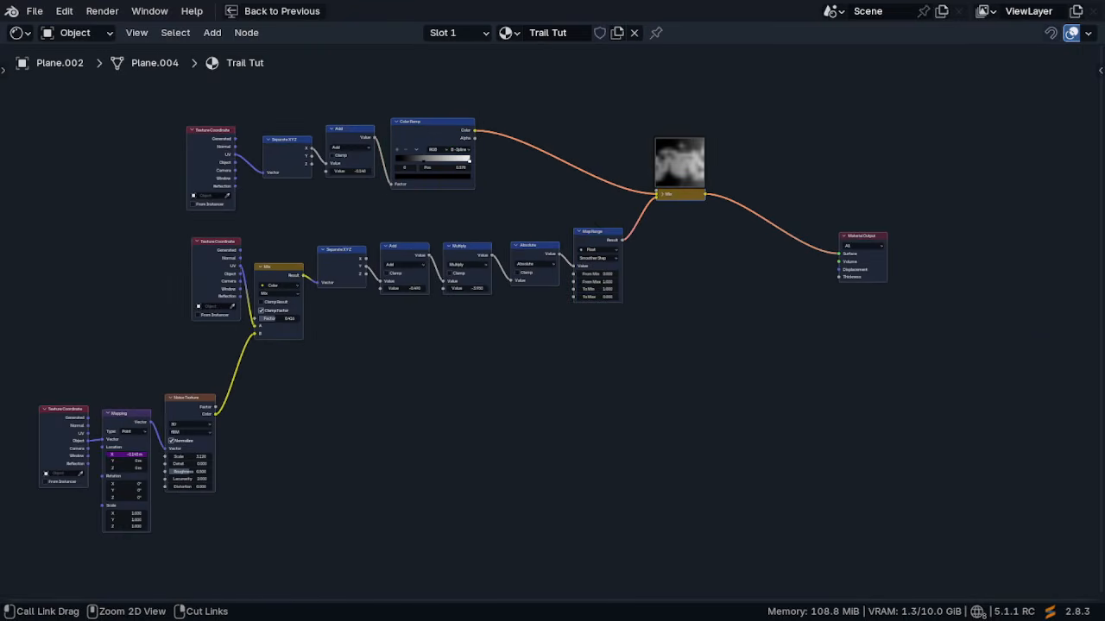
pyautogui.keyDown('ctrl'); pyautogui.moveTo(623, 274); pyautogui.dragTo(704, 295, button='middle'); pyautogui.keyUp('ctrl')
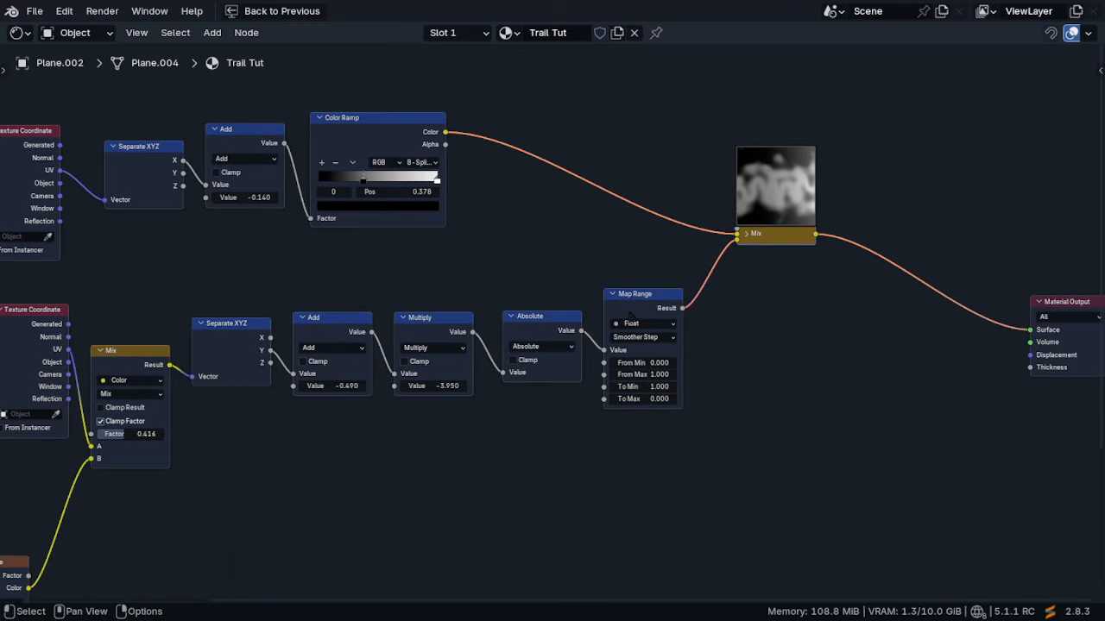
# Compare the Map Range output with the Mix node's output by previewing each on the plane
pyautogui.keyDown('ctrl'); pyautogui.keyDown('shift'); pyautogui.click(633, 307); pyautogui.keyUp('shift'); pyautogui.keyUp('ctrl')
pyautogui.hotkey('ctrl', 'space')
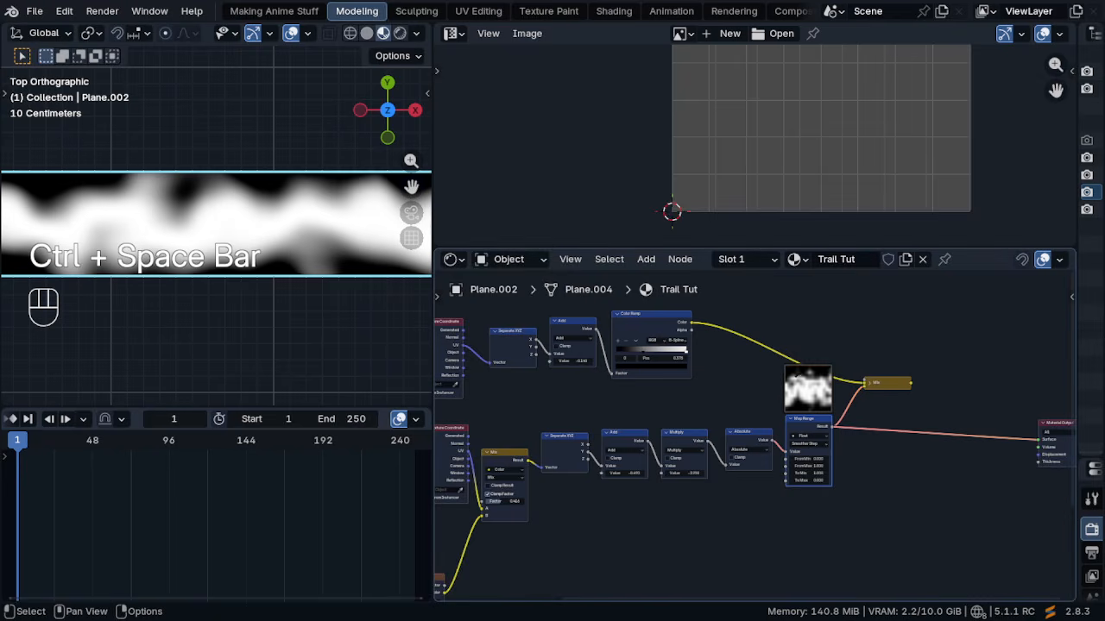
pyautogui.moveTo(807, 388); pyautogui.dragTo(712, 375, button='middle')
pyautogui.keyDown('ctrl'); pyautogui.keyDown('shift'); pyautogui.click(780, 367); pyautogui.keyUp('shift'); pyautogui.keyUp('ctrl')
pyautogui.keyDown('ctrl'); pyautogui.moveTo(320, 261); pyautogui.dragTo(320, 385, button='middle'); pyautogui.keyUp('ctrl')
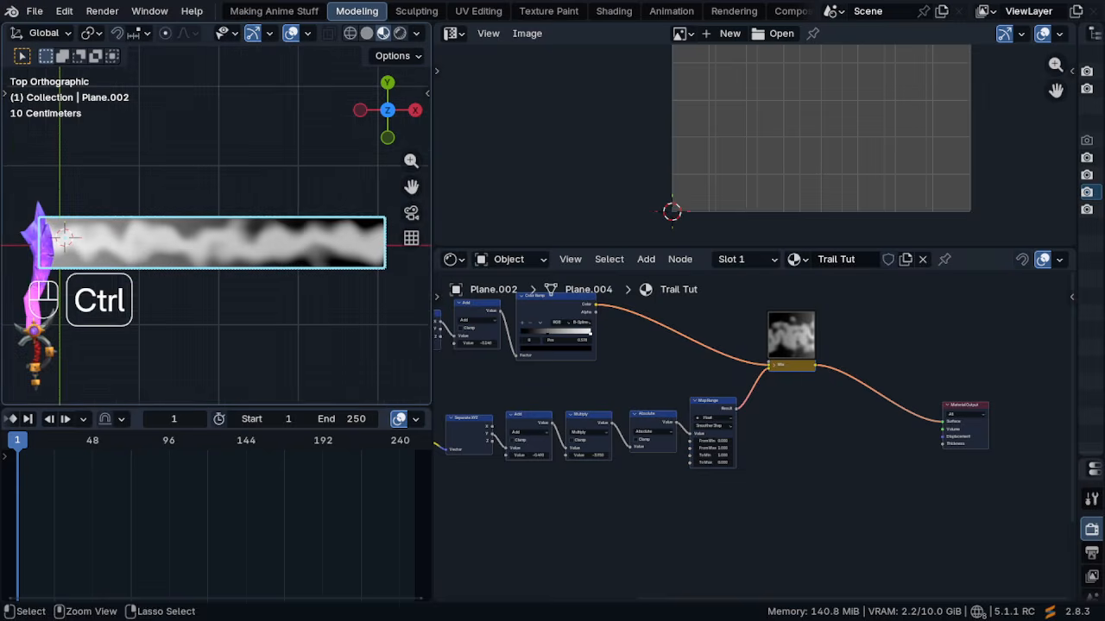
# Expand the new Mix node and set its blending mode to Color Dodge
pyautogui.keyDown('ctrl'); pyautogui.moveTo(939, 368); pyautogui.dragTo(941, 341, button='middle'); pyautogui.keyUp('ctrl')
pyautogui.scroll(3, 702, 400)
pyautogui.click(752, 355)
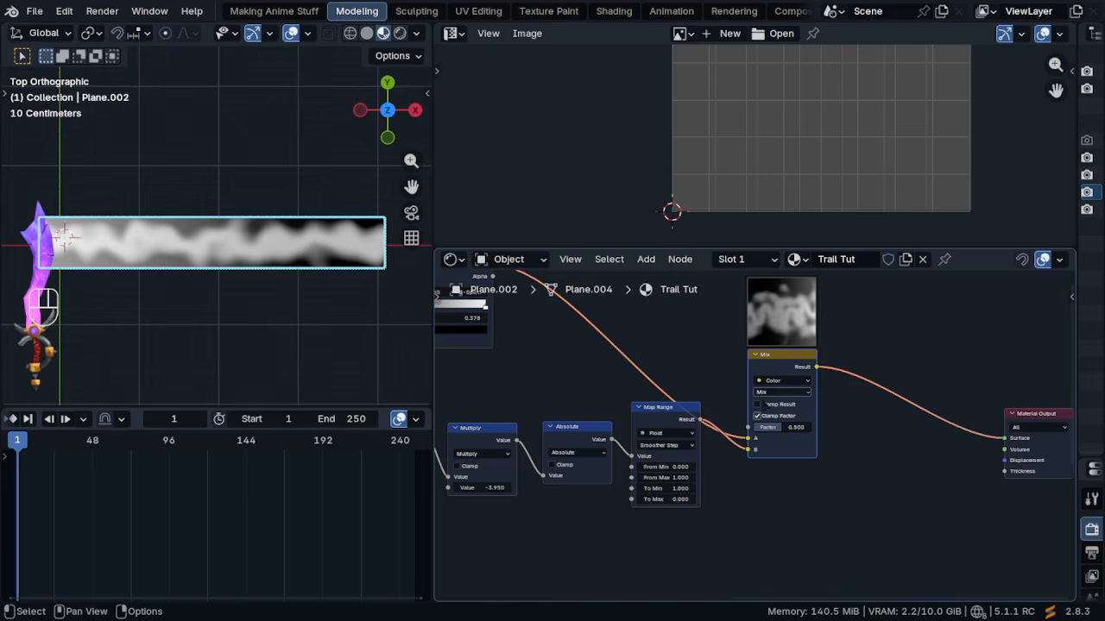
pyautogui.scroll(5, 777, 388)
pyautogui.click(784, 396)
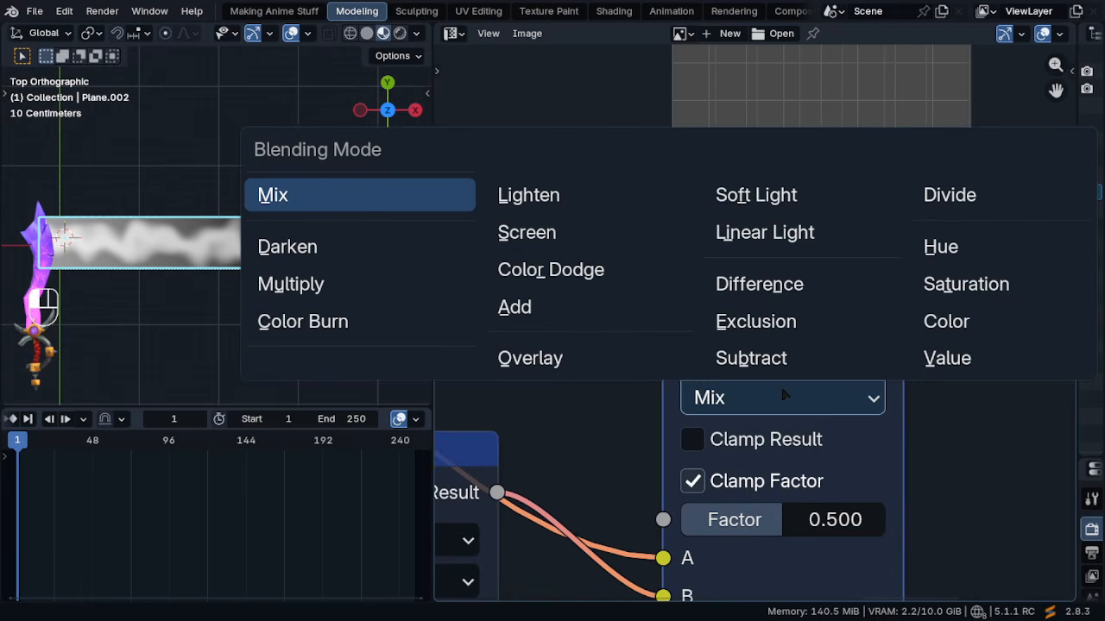
pyautogui.click(609, 278)
# Raise the Color Dodge node's factor to 1.000 and inspect the trail along the plane
pyautogui.keyDown('ctrl'); pyautogui.moveTo(288, 263); pyautogui.dragTo(292, 321, button='middle'); pyautogui.keyUp('ctrl')
pyautogui.scroll(-2, 768, 324)
pyautogui.moveTo(733, 453); pyautogui.dragTo(772, 453)
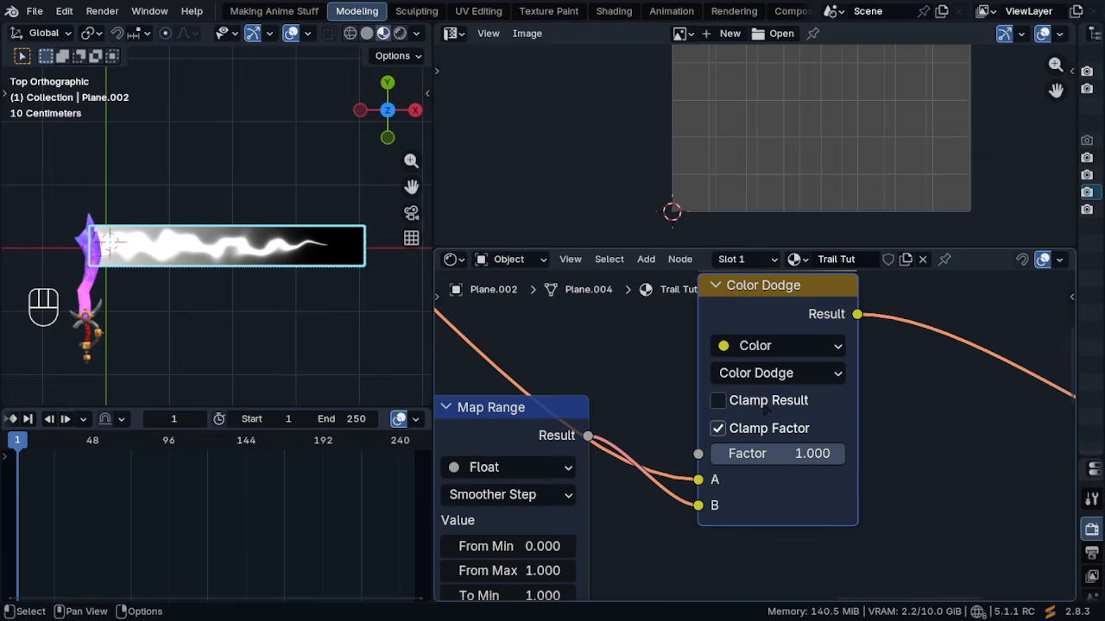
pyautogui.scroll(-2, 878, 405)
pyautogui.scroll(5, 141, 293)
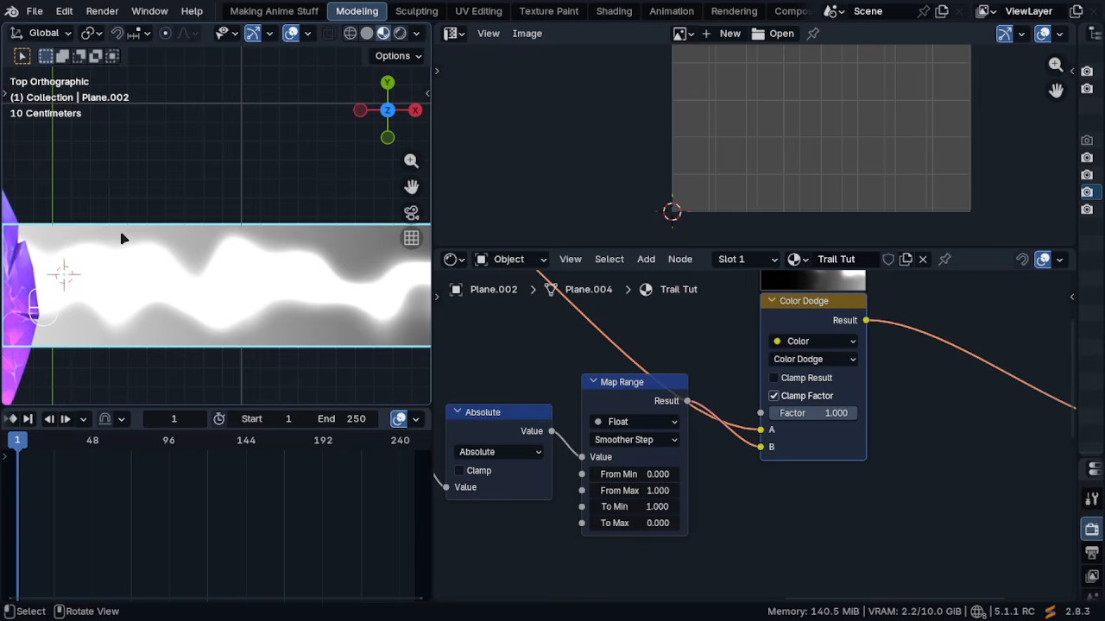
pyautogui.scroll(-4, 227, 258)
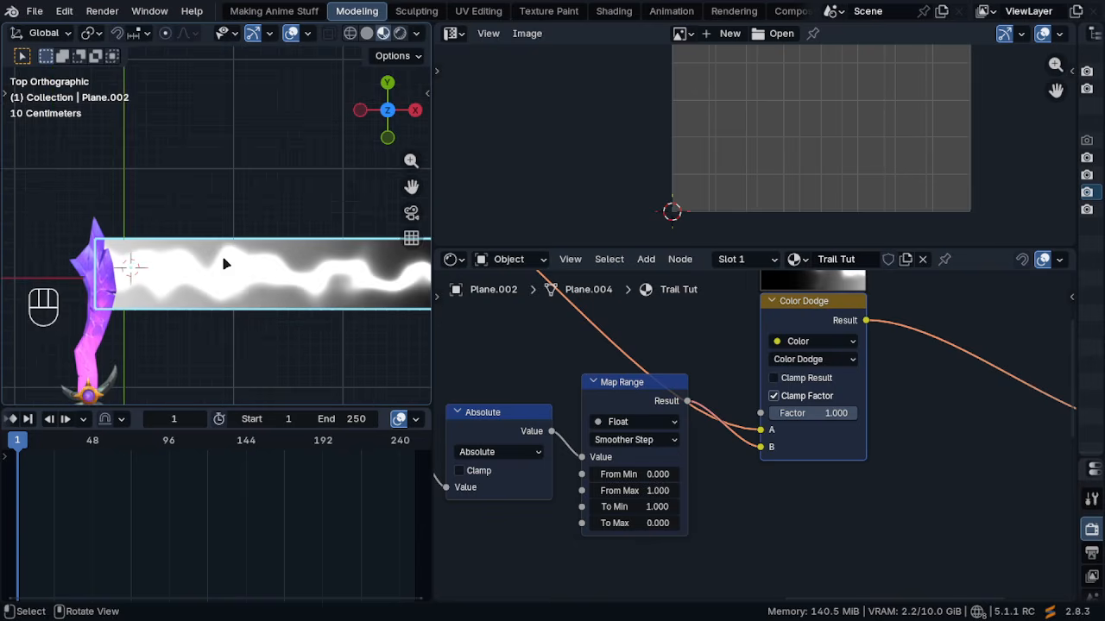
pyautogui.scroll(-2, 225, 263)
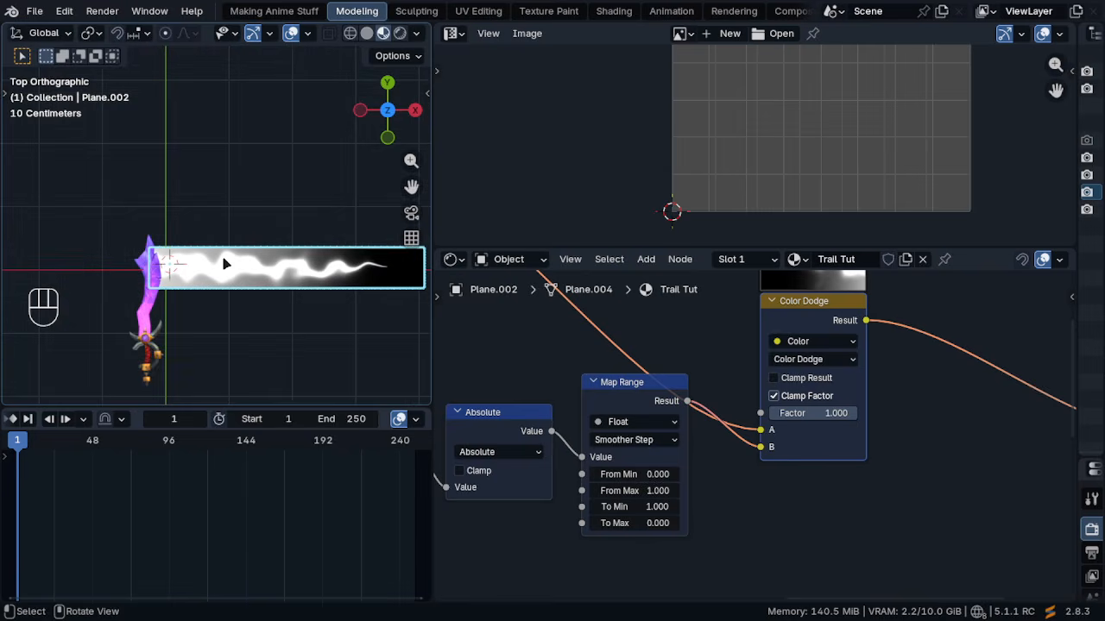
# Move the Material Output farther from the Color Dodge node and insert a Color Ramp between them
pyautogui.moveTo(797, 372); pyautogui.dragTo(646, 399, button='middle')
pyautogui.moveTo(773, 392); pyautogui.dragTo(627, 391, button='middle')
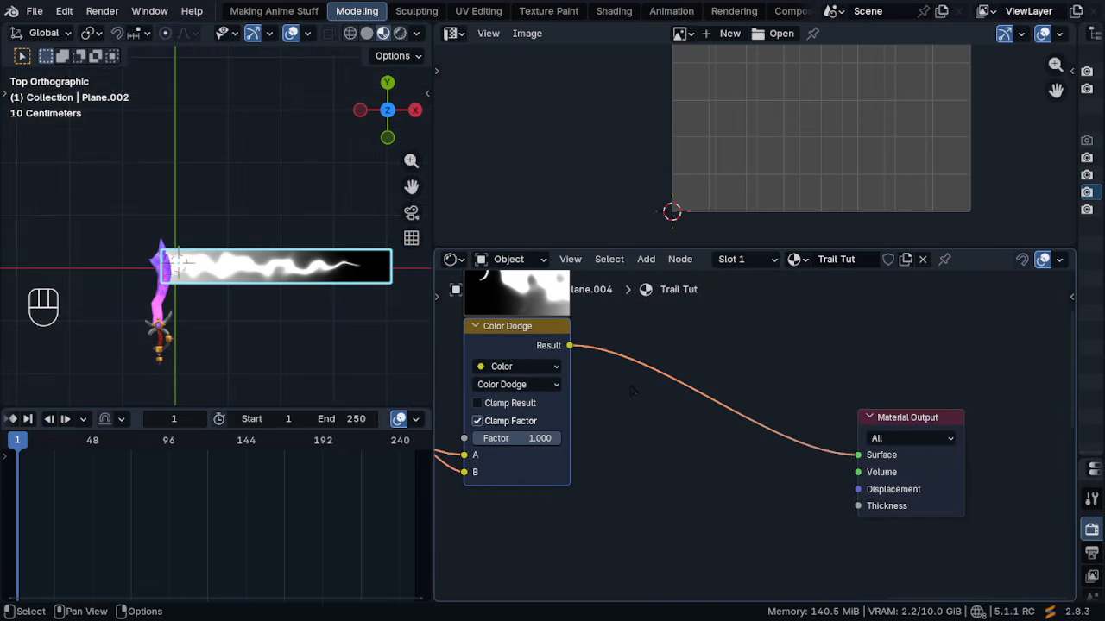
pyautogui.moveTo(932, 475); pyautogui.dragTo(1038, 428)
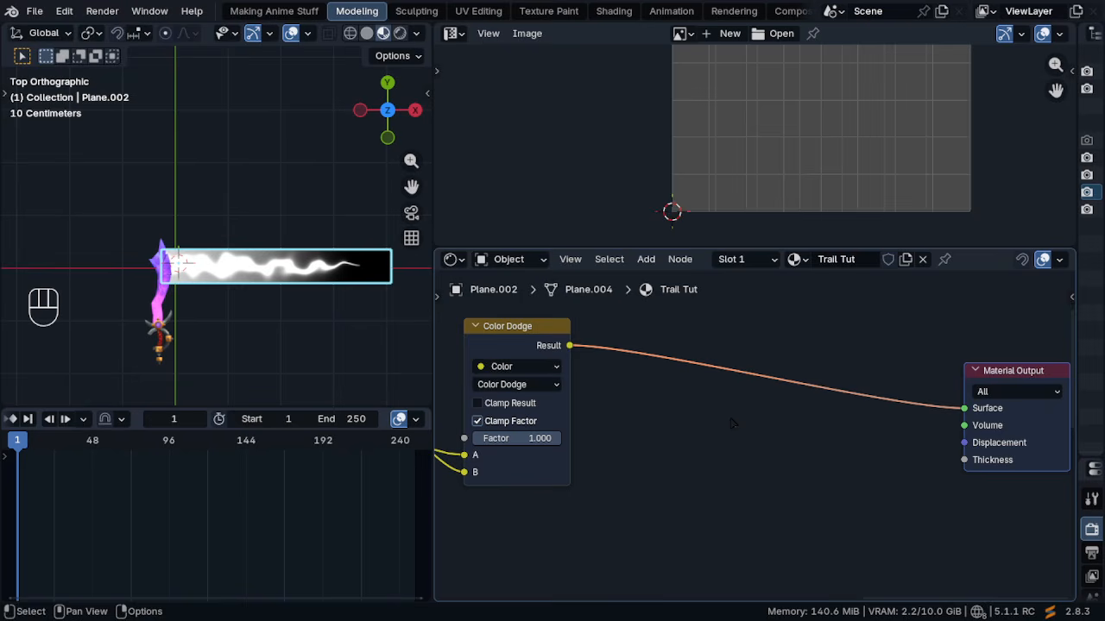
pyautogui.press('q')
pyautogui.click(731, 420)
pyautogui.click(557, 317)
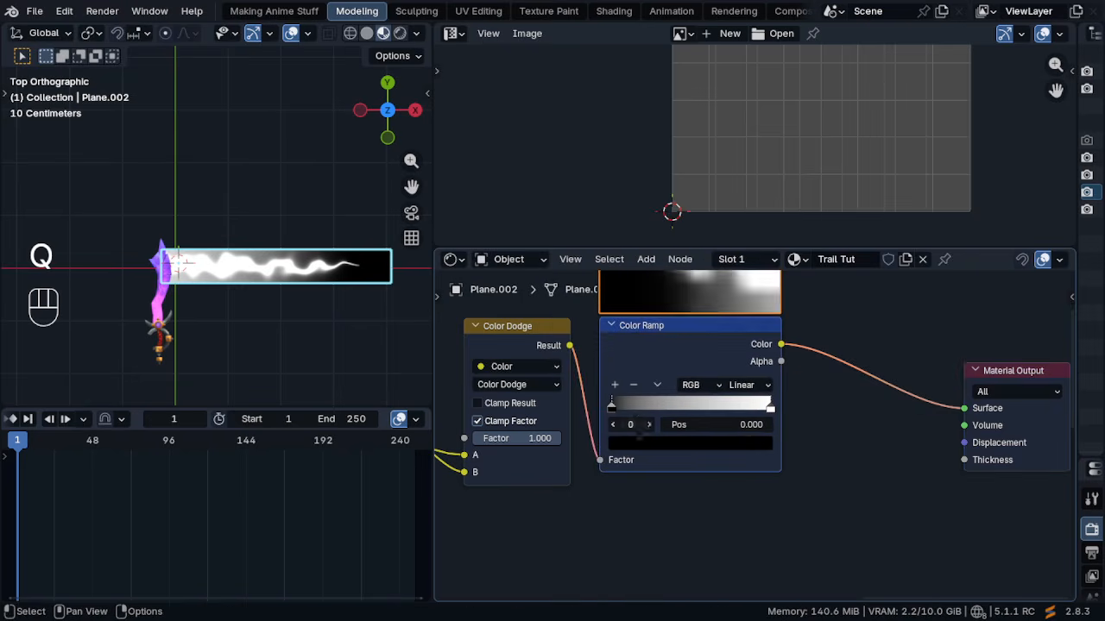
# Sharpen the trail's edges by moving the final Color Ramp's black stop to position 0.748
pyautogui.scroll(2, 707, 474)
pyautogui.moveTo(614, 398); pyautogui.dragTo(725, 398)
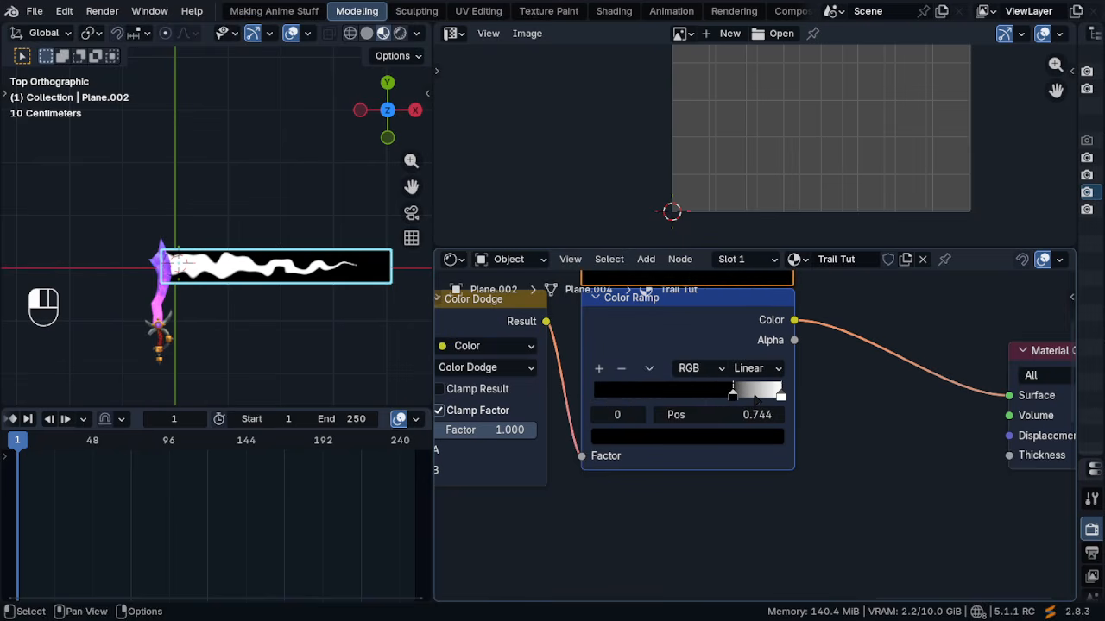
pyautogui.scroll(5, 305, 282)
pyautogui.keyDown('shift'); pyautogui.moveTo(214, 252); pyautogui.dragTo(330, 254, button='middle'); pyautogui.keyUp('shift')
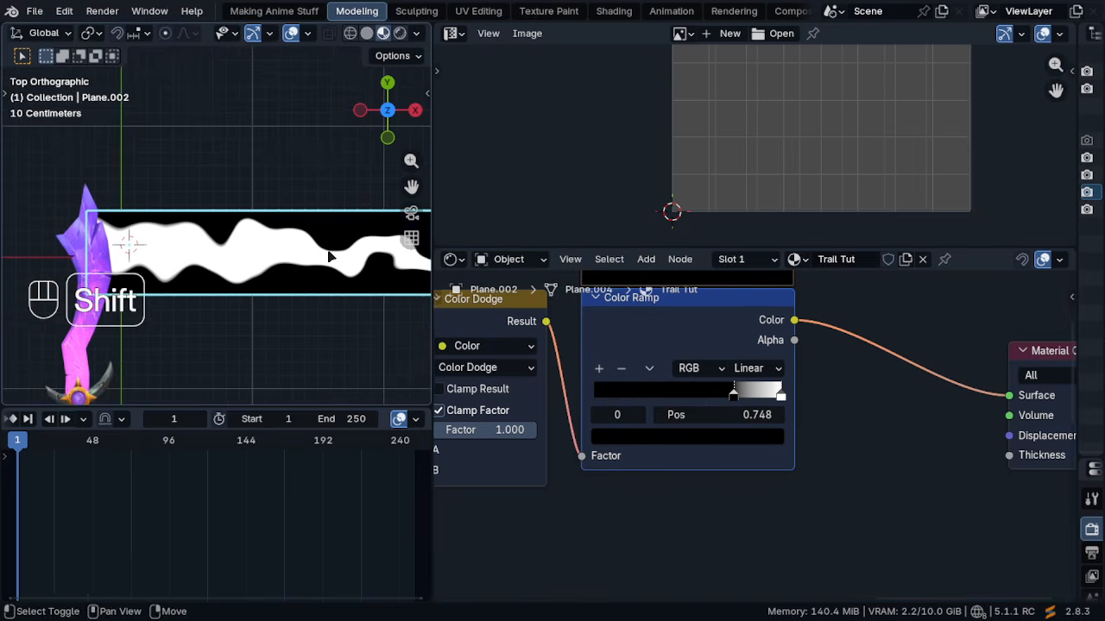
pyautogui.scroll(2, 101, 239)
pyautogui.scroll(2, 212, 227)
pyautogui.keyDown('shift'); pyautogui.moveTo(365, 291); pyautogui.dragTo(104, 294, button='middle'); pyautogui.keyUp('shift')
pyautogui.keyDown('shift'); pyautogui.moveTo(275, 284); pyautogui.dragTo(10, 303, button='middle'); pyautogui.keyUp('shift')
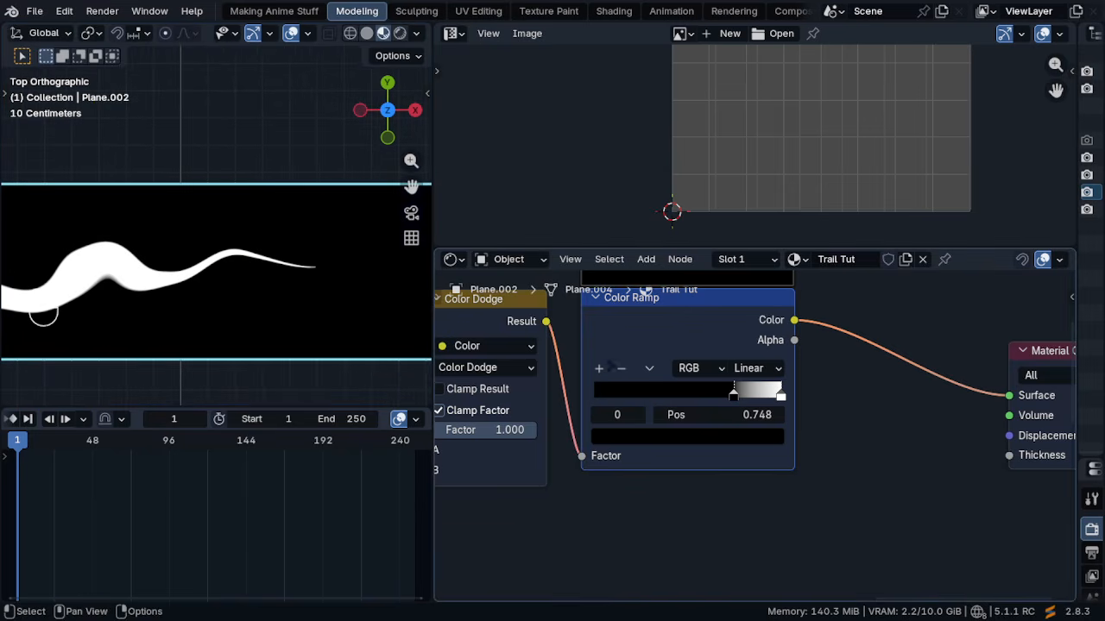
# Hide the viewport overlays and make the 3D viewport taller, with the sword and whole trail in view
pyautogui.keyDown('ctrl'); pyautogui.moveTo(194, 218); pyautogui.dragTo(186, 302, button='middle'); pyautogui.keyUp('ctrl')
pyautogui.keyDown('ctrl'); pyautogui.moveTo(740, 316); pyautogui.dragTo(570, 339, button='middle'); pyautogui.keyUp('ctrl')
pyautogui.hotkey('ctrl', 'space')
pyautogui.hotkey('ctrl', 'space')
pyautogui.keyDown('ctrl'); pyautogui.moveTo(268, 231); pyautogui.dragTo(241, 298, button='middle'); pyautogui.keyUp('ctrl')
pyautogui.keyDown('shift'); pyautogui.moveTo(184, 264); pyautogui.dragTo(308, 228, button='middle'); pyautogui.keyUp('shift')
pyautogui.press('z')
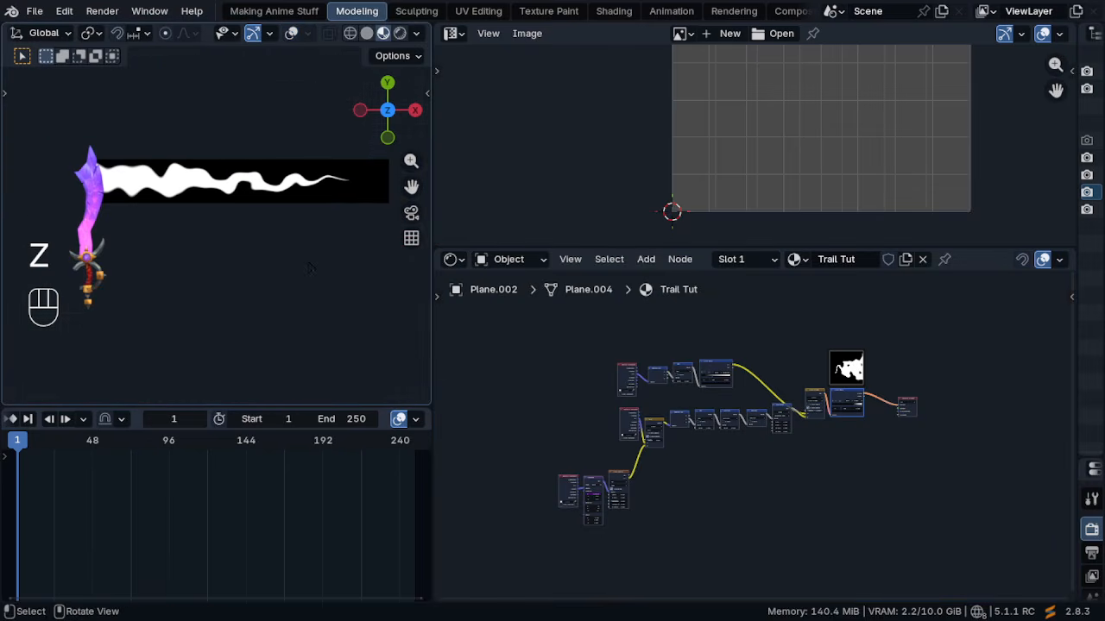
pyautogui.moveTo(284, 402); pyautogui.dragTo(288, 507)
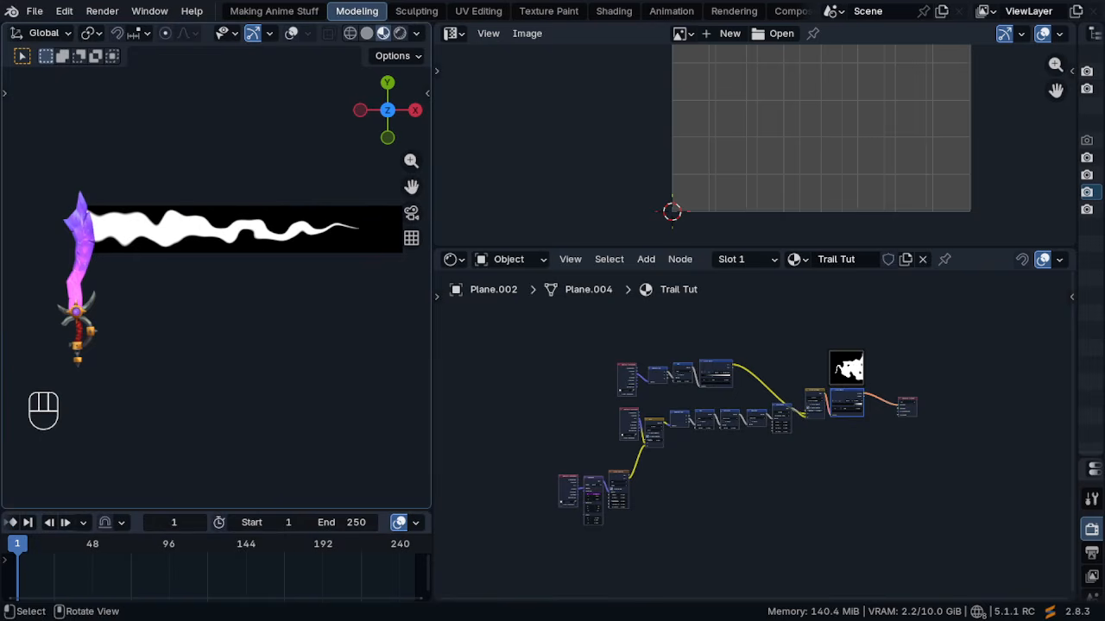
# Try the driver expression -frame/10 on the Mapping node's X location, playing the animation before and after
pyautogui.press('space')
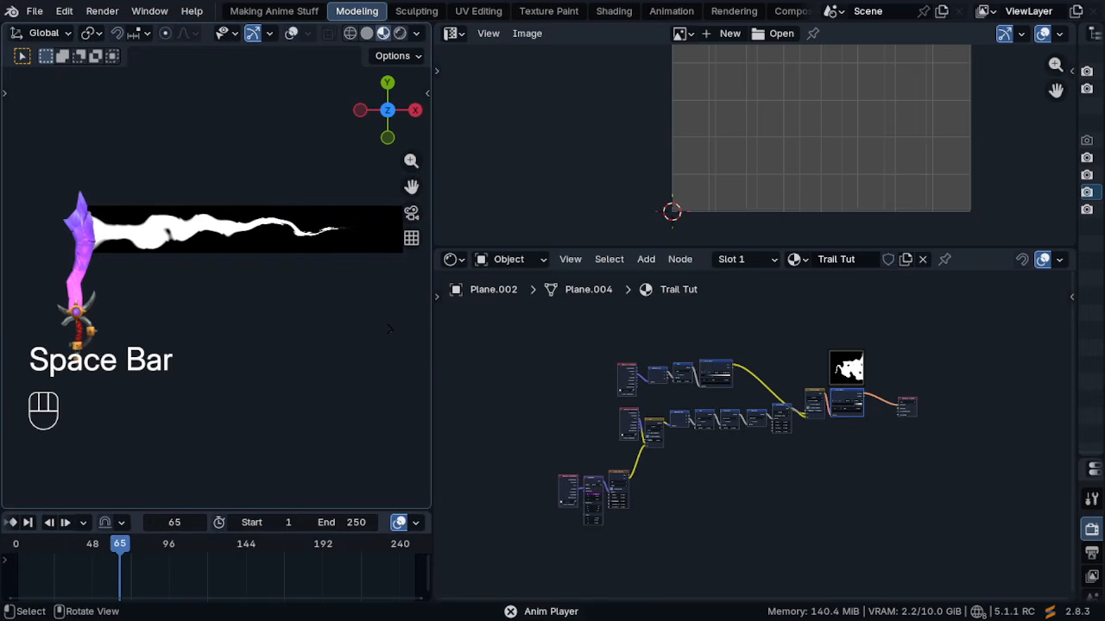
pyautogui.press('space')
pyautogui.scroll(10, 604, 492)
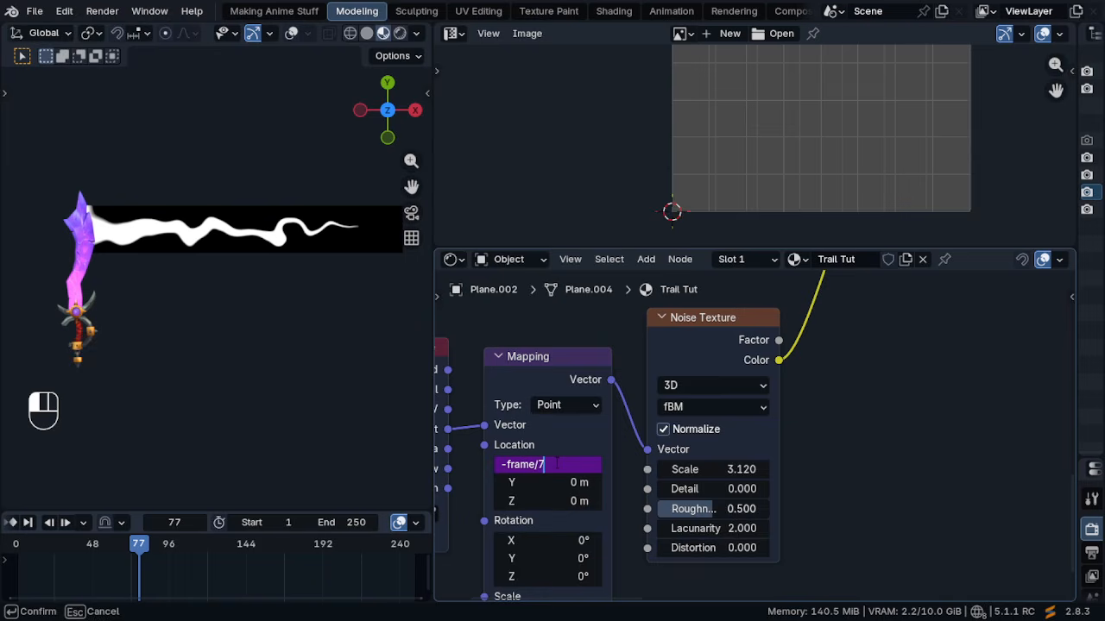
pyautogui.press('Return')
pyautogui.press('space')
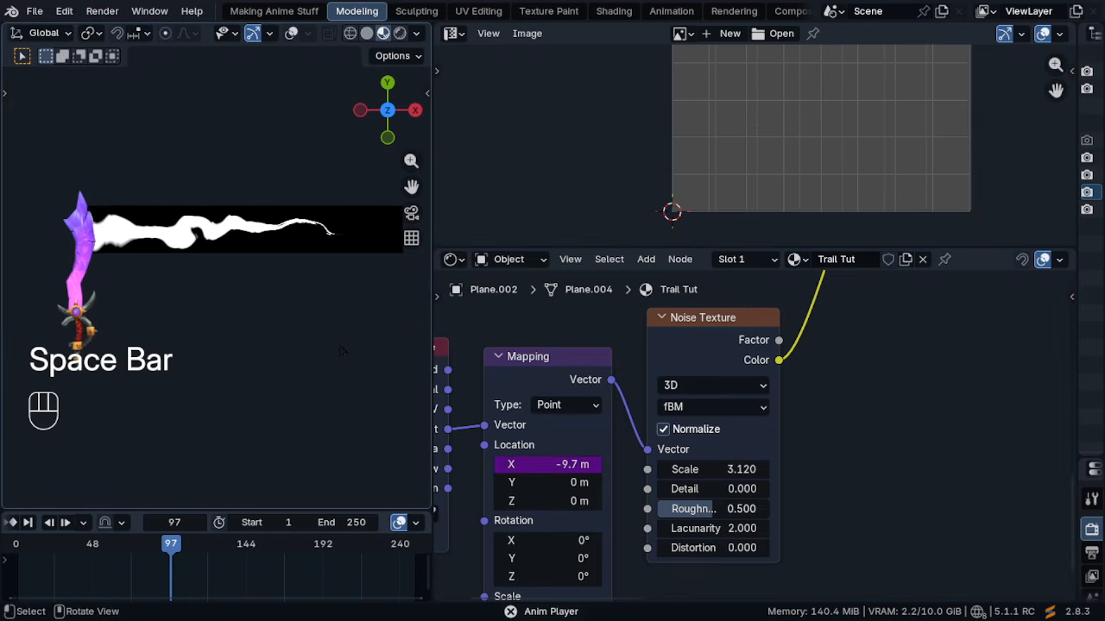
pyautogui.press('space')
# Set the Mapping node's X location driver to -frame/8 and play the animation
pyautogui.doubleClick(563, 464)
pyautogui.press('BackSpace')
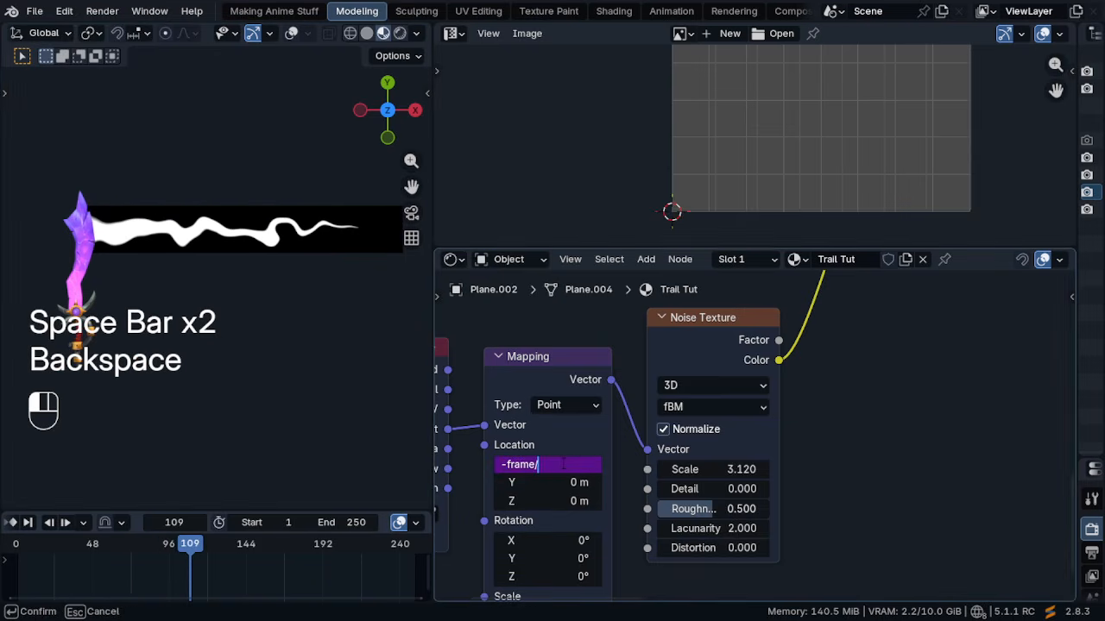
pyautogui.write('5')
pyautogui.press('Return')
pyautogui.press('space')
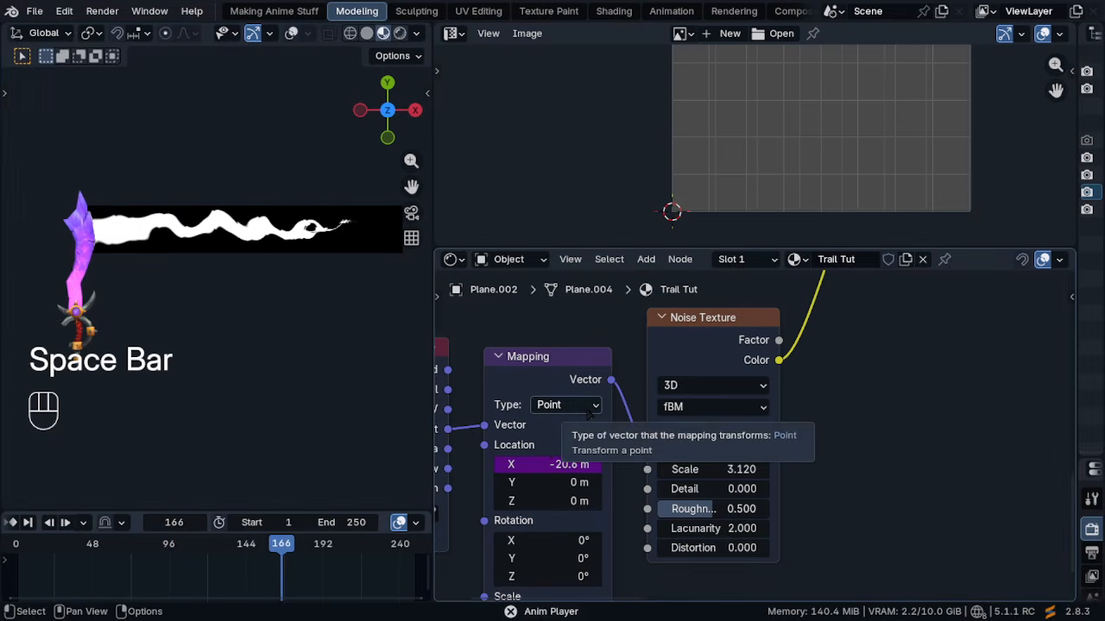
# Stop playback and examine the Multiply node's value and the Noise Texture's Scale as controls for the trail's shape
pyautogui.moveTo(761, 417); pyautogui.dragTo(512, 534, button='middle')
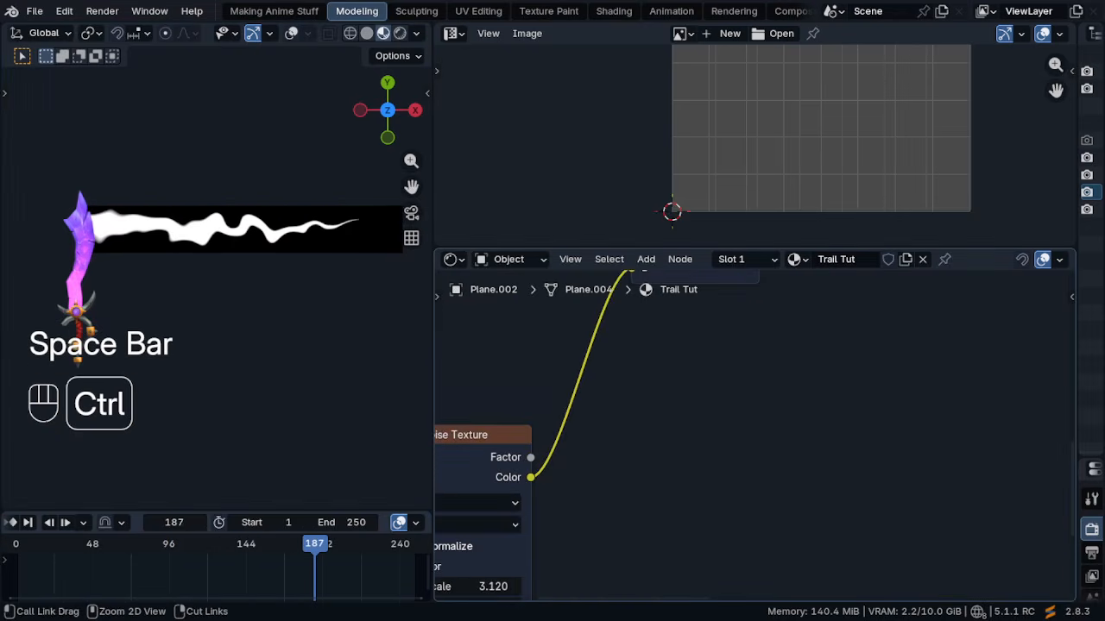
pyautogui.keyDown('ctrl'); pyautogui.moveTo(789, 366); pyautogui.dragTo(787, 483, button='middle'); pyautogui.keyUp('ctrl')
pyautogui.moveTo(823, 411); pyautogui.dragTo(678, 506, button='middle')
pyautogui.keyDown('ctrl'); pyautogui.moveTo(716, 447); pyautogui.dragTo(804, 352, button='middle'); pyautogui.keyUp('ctrl')
pyautogui.keyDown('ctrl'); pyautogui.moveTo(808, 400); pyautogui.dragTo(813, 325, button='middle'); pyautogui.keyUp('ctrl')
pyautogui.keyDown('shift'); pyautogui.moveTo(809, 349); pyautogui.dragTo(751, 349); pyautogui.keyUp('shift')
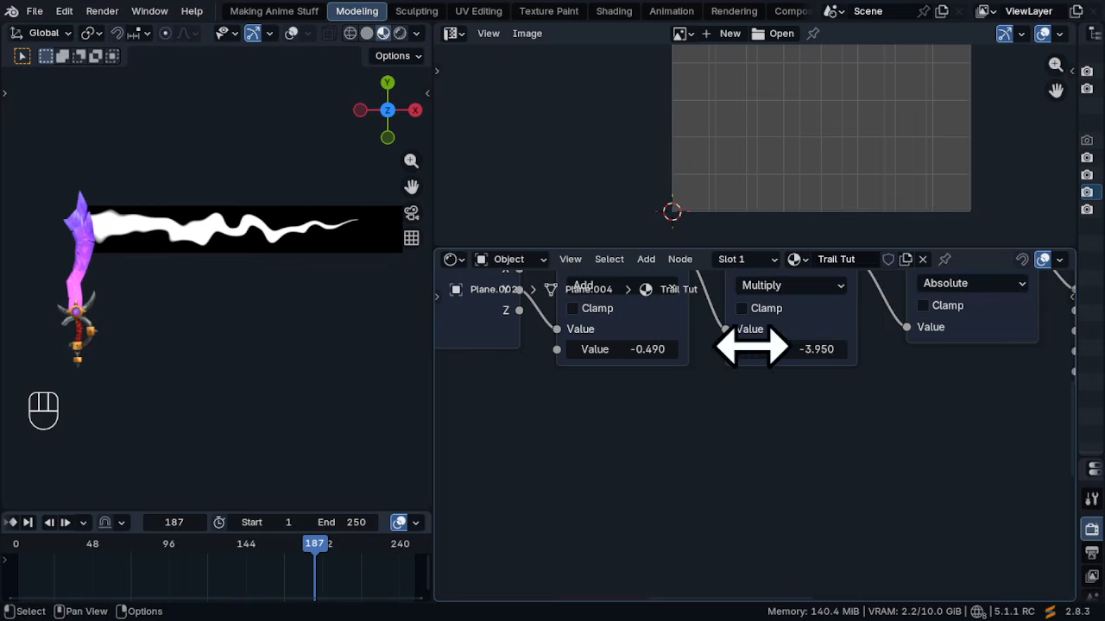
pyautogui.keyDown('ctrl'); pyautogui.moveTo(751, 348); pyautogui.dragTo(577, 489, button='middle'); pyautogui.keyUp('ctrl')
pyautogui.moveTo(576, 488); pyautogui.dragTo(889, 328, button='middle')
pyautogui.scroll(11, 712, 417)
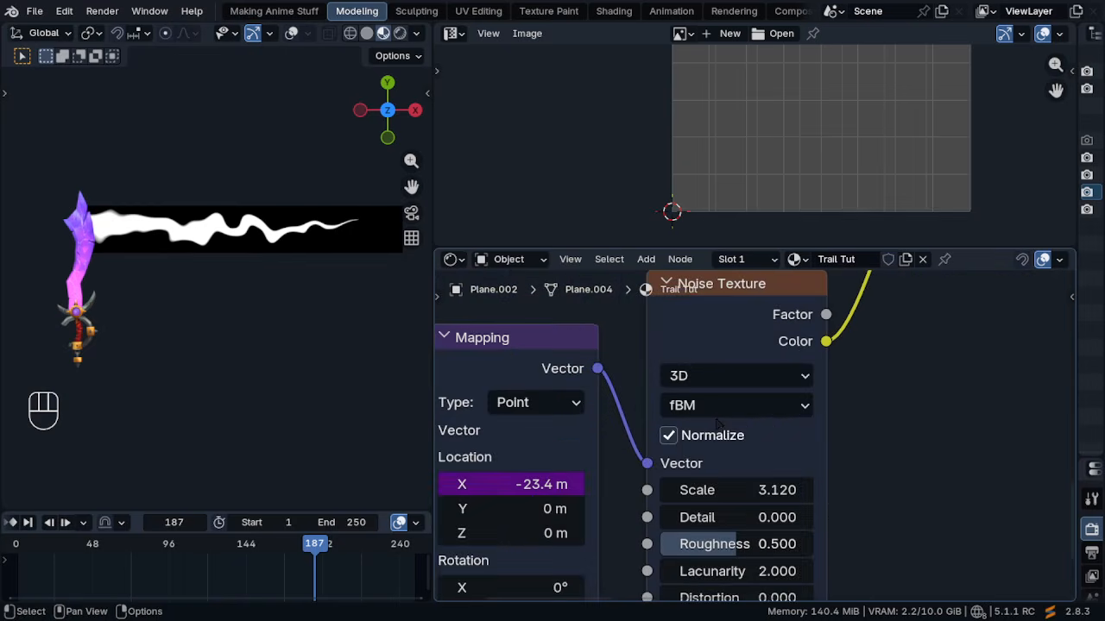
pyautogui.scroll(1, 738, 522)
pyautogui.moveTo(740, 529); pyautogui.dragTo(713, 498, button='middle')
pyautogui.keyDown('shift'); pyautogui.moveTo(713, 488); pyautogui.dragTo(742, 487); pyautogui.keyUp('shift')
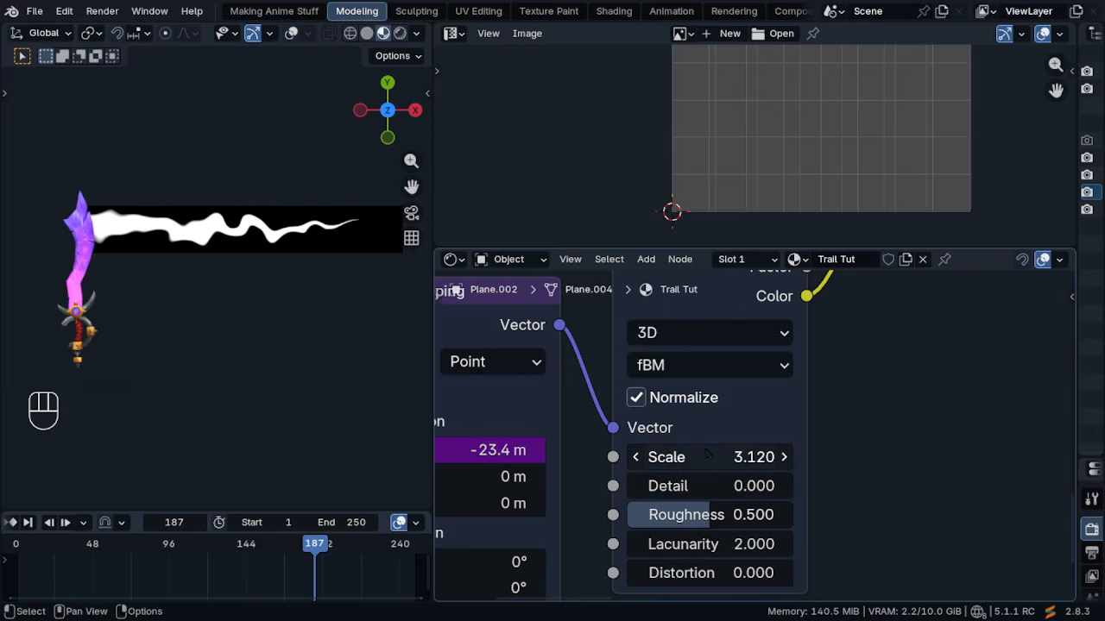
# Try changing the Noise Texture's Scale, Lacunarity and Distortion, with Distortion at 0.700, and cancel the changes
pyautogui.moveTo(690, 457)
pyautogui.keyDown('shift'); pyautogui.mouseDown()
pyautogui.moveTo(725, 457)
pyautogui.moveTo(684, 456)
pyautogui.moveTo(704, 456)
pyautogui.moveTo(694, 457)
pyautogui.mouseUp(); pyautogui.keyUp('shift')
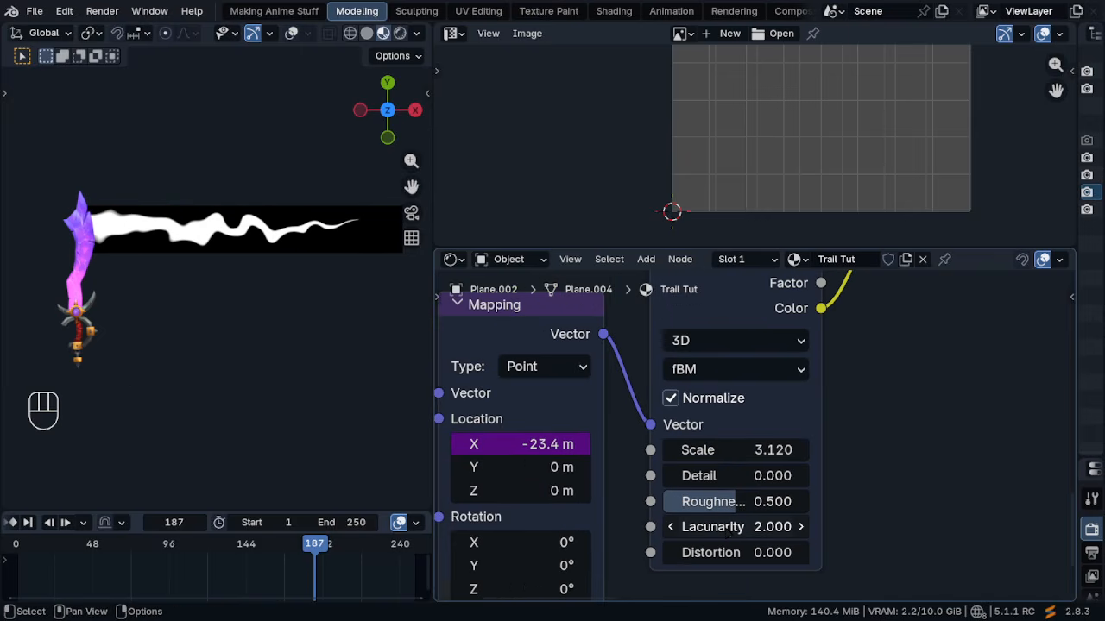
pyautogui.keyDown('shift'); pyautogui.moveTo(733, 526); pyautogui.dragTo(806, 526); pyautogui.keyUp('shift')
pyautogui.press('Escape')
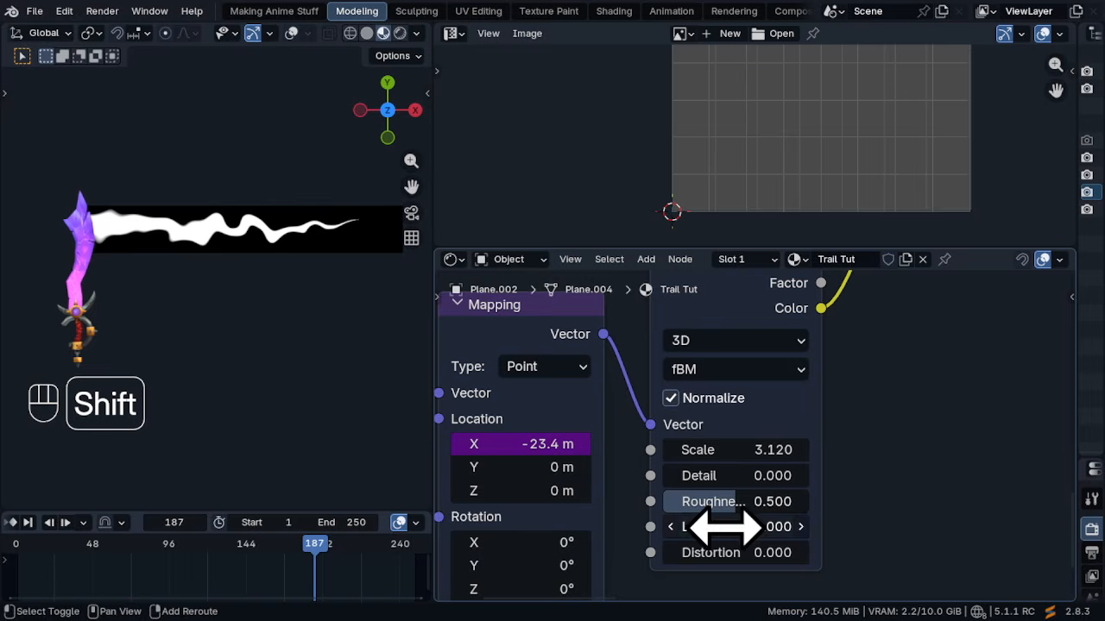
pyautogui.moveTo(710, 553)
pyautogui.keyDown('shift'); pyautogui.mouseDown()
pyautogui.moveTo(763, 553)
pyautogui.moveTo(715, 552)
pyautogui.mouseUp(); pyautogui.keyUp('shift')
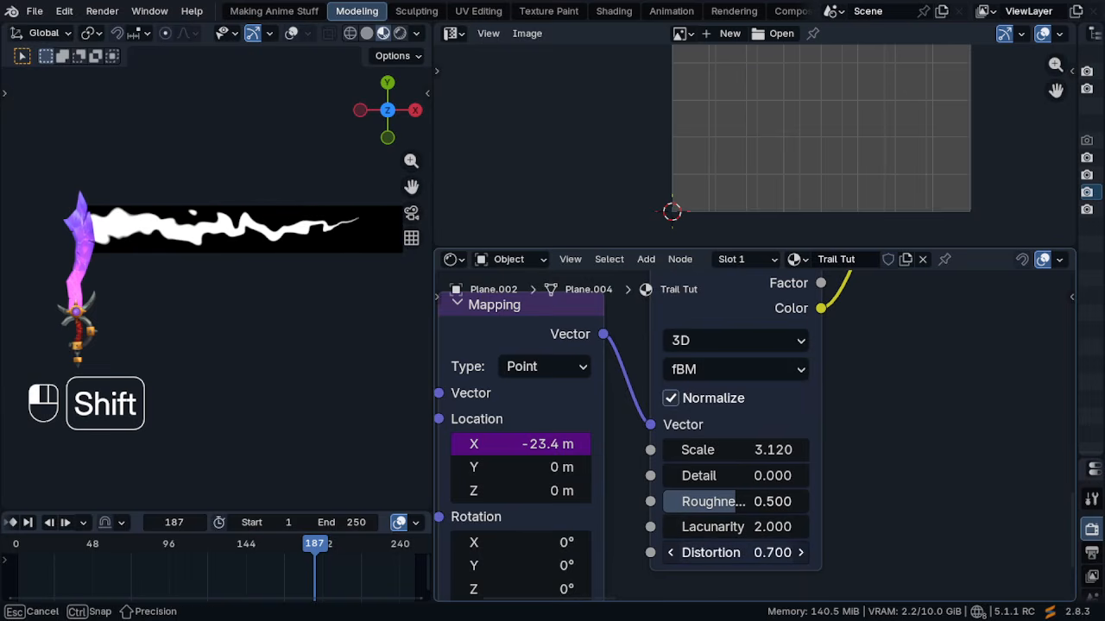
pyautogui.keyDown('shift'); pyautogui.rightClick(735, 552); pyautogui.keyUp('shift')
# Add a Transparent BSDF node between the final Color Ramp and the Material Output, above the link
pyautogui.keyDown('ctrl'); pyautogui.moveTo(773, 384); pyautogui.dragTo(797, 535, button='middle'); pyautogui.keyUp('ctrl')
pyautogui.keyDown('ctrl'); pyautogui.moveTo(878, 352); pyautogui.dragTo(863, 415, button='middle'); pyautogui.keyUp('ctrl')
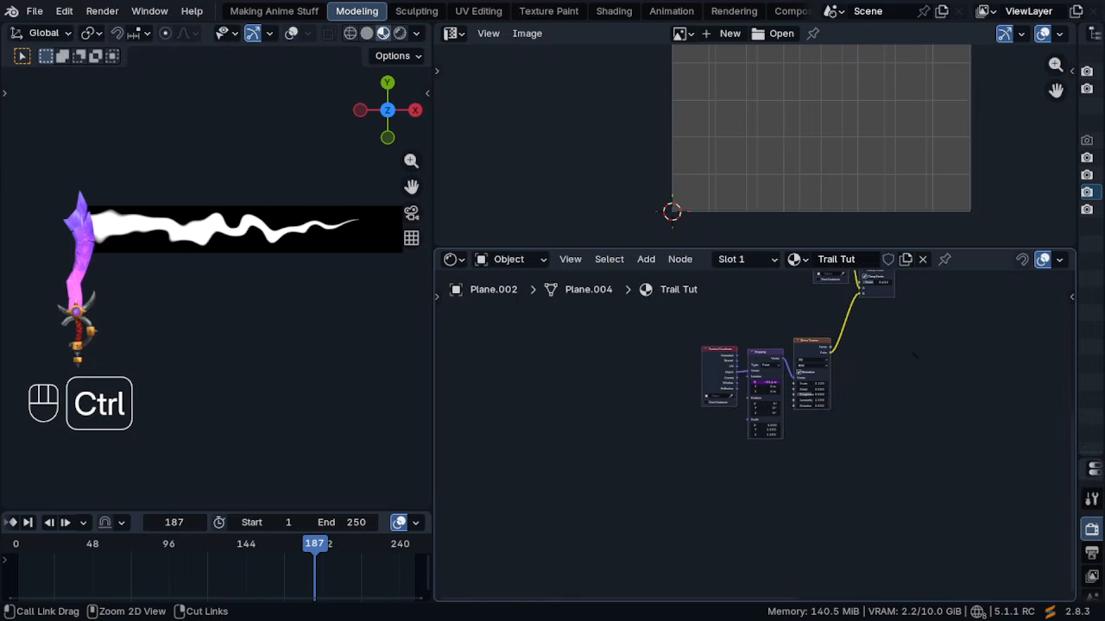
pyautogui.moveTo(915, 355); pyautogui.dragTo(241, 556, button='middle')
pyautogui.scroll(8, 654, 462)
pyautogui.moveTo(629, 397); pyautogui.dragTo(763, 464, button='middle')
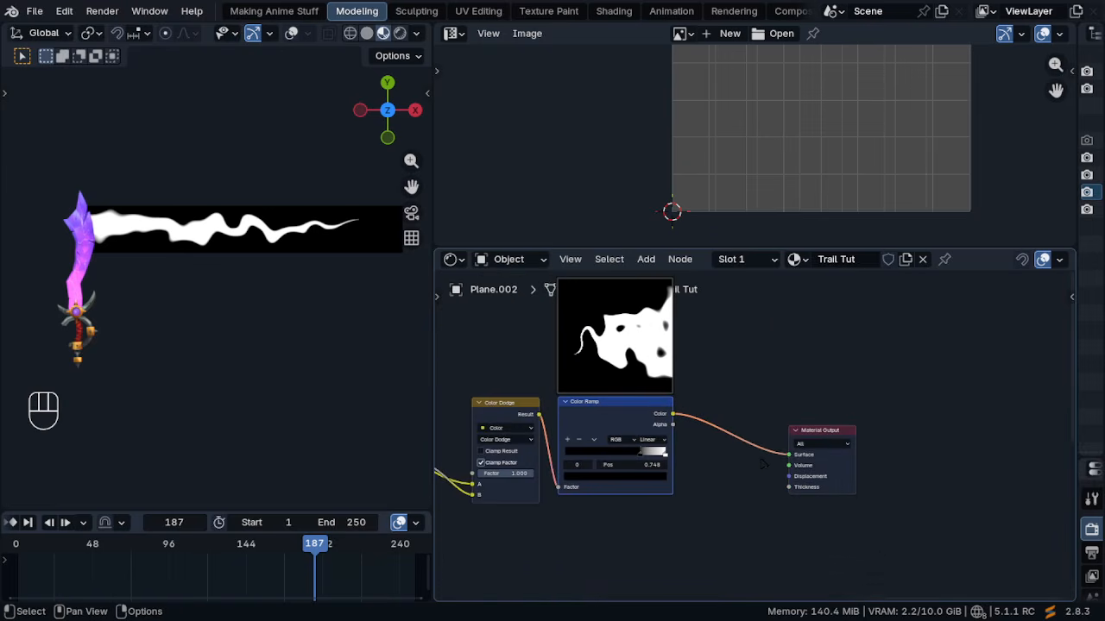
pyautogui.scroll(5, 250, 245)
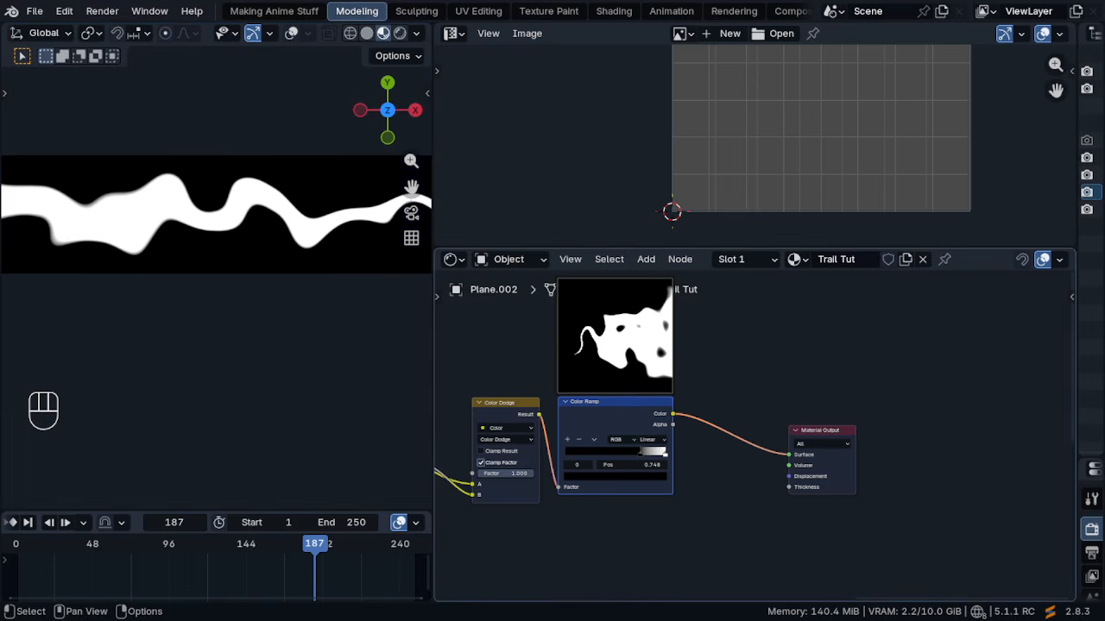
pyautogui.scroll(1, 726, 371)
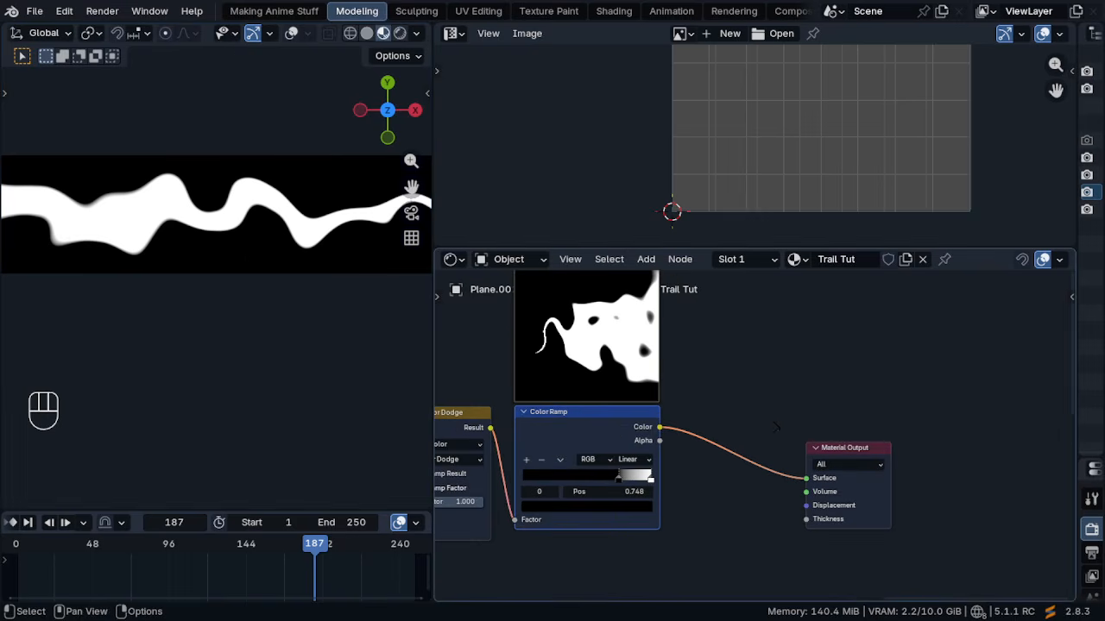
pyautogui.hotkey('shift', 'a')
pyautogui.write('transparent')
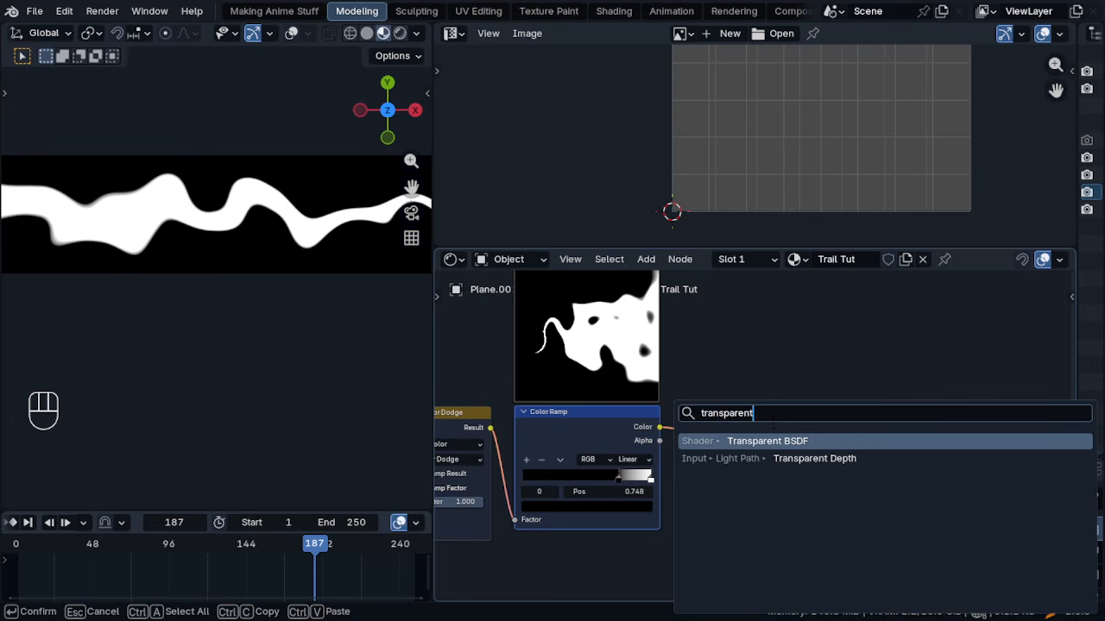
pyautogui.press('Return')
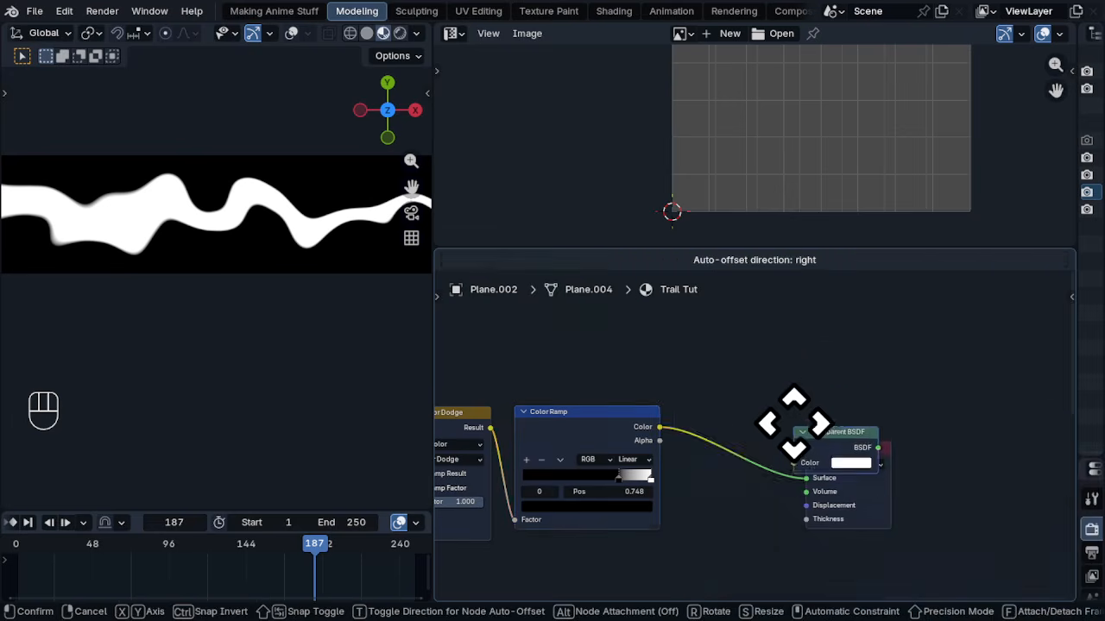
pyautogui.click(773, 393)
# Add an Emission node just below the Transparent BSDF node
pyautogui.hotkey('shift', 'a')
pyautogui.write('emis')
pyautogui.press('Return')
pyautogui.press('s')
pyautogui.press('s')
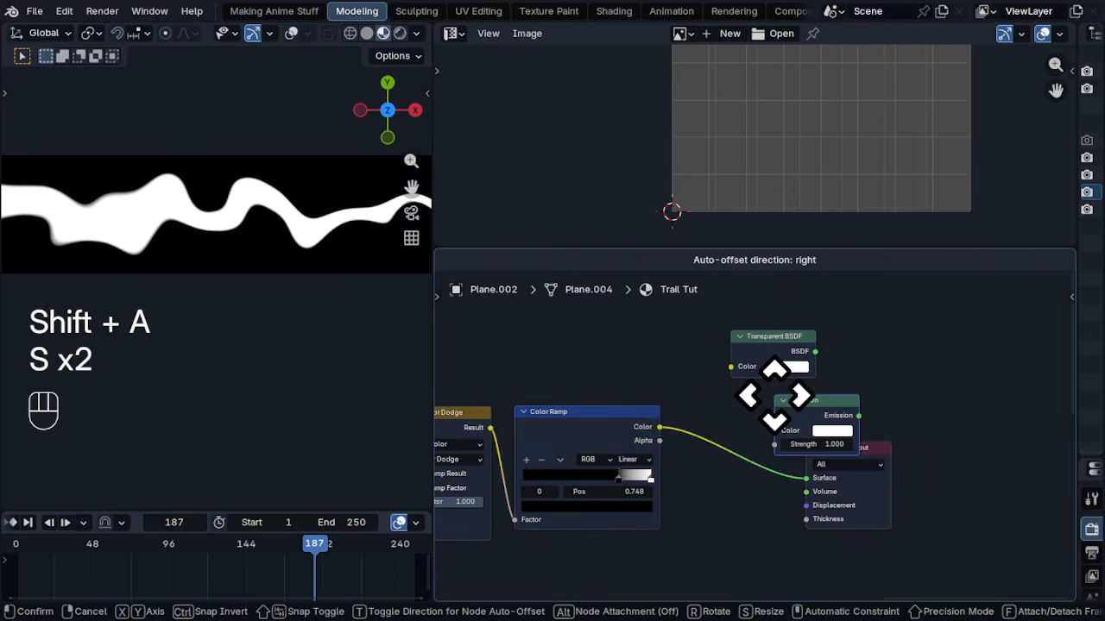
pyautogui.click(748, 389)
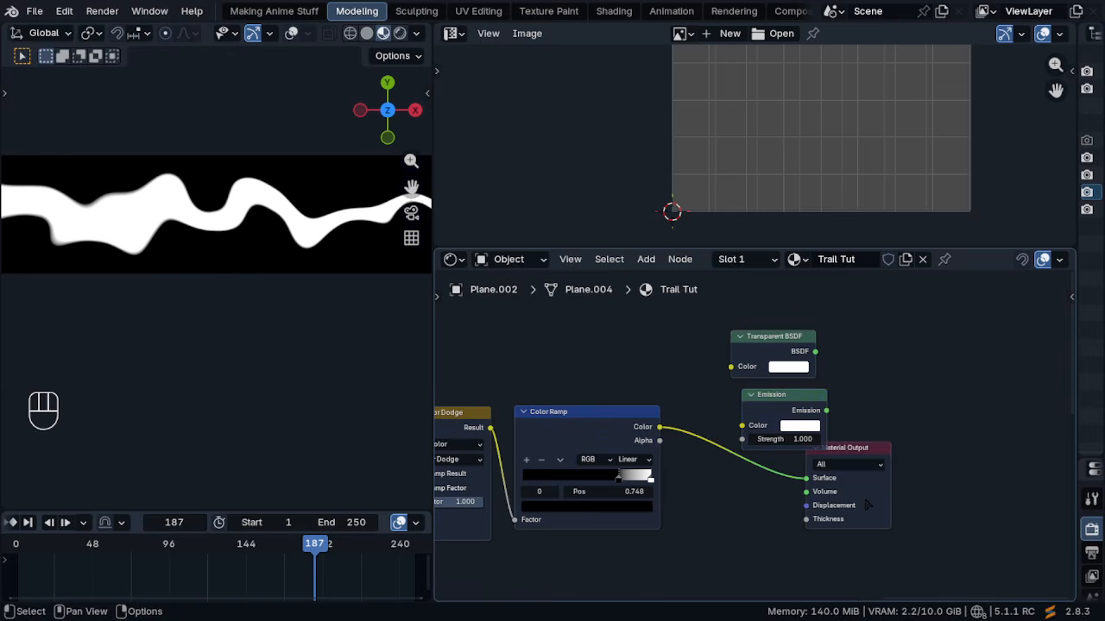
# Combine Transparent BSDF and Emission in a Mix Shader, with the Color Ramp's Color as Factor, and feed it to the Material Output
pyautogui.moveTo(863, 483); pyautogui.dragTo(1013, 552)
pyautogui.keyDown('ctrl'); pyautogui.keyDown('shift'); pyautogui.moveTo(797, 351); pyautogui.dragTo(815, 426, button='right'); pyautogui.keyUp('shift'); pyautogui.keyUp('ctrl')
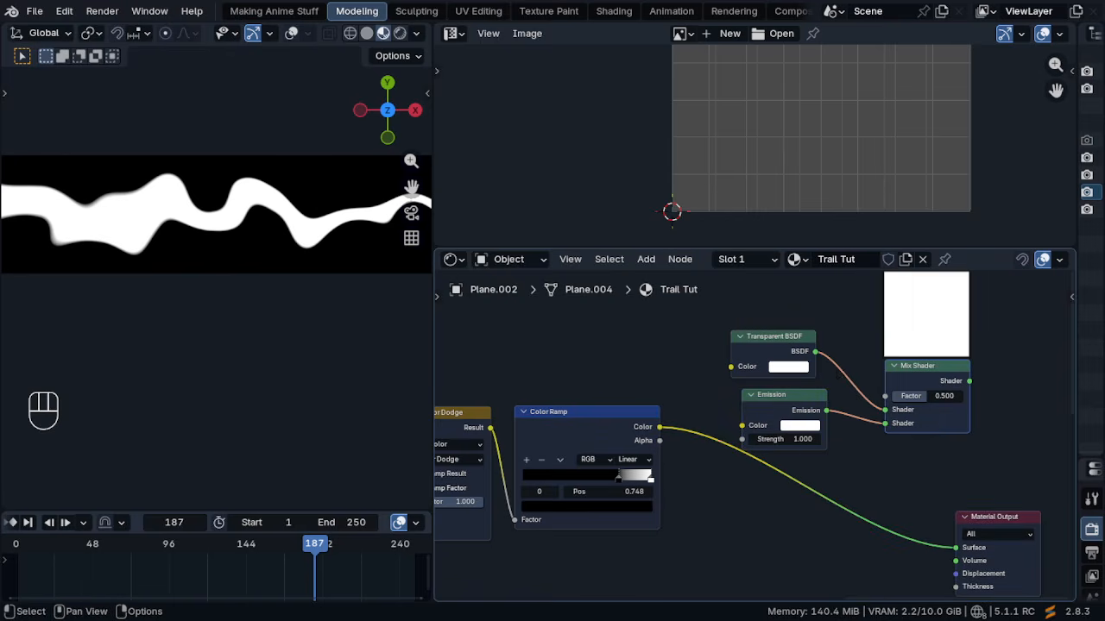
pyautogui.click(659, 429)
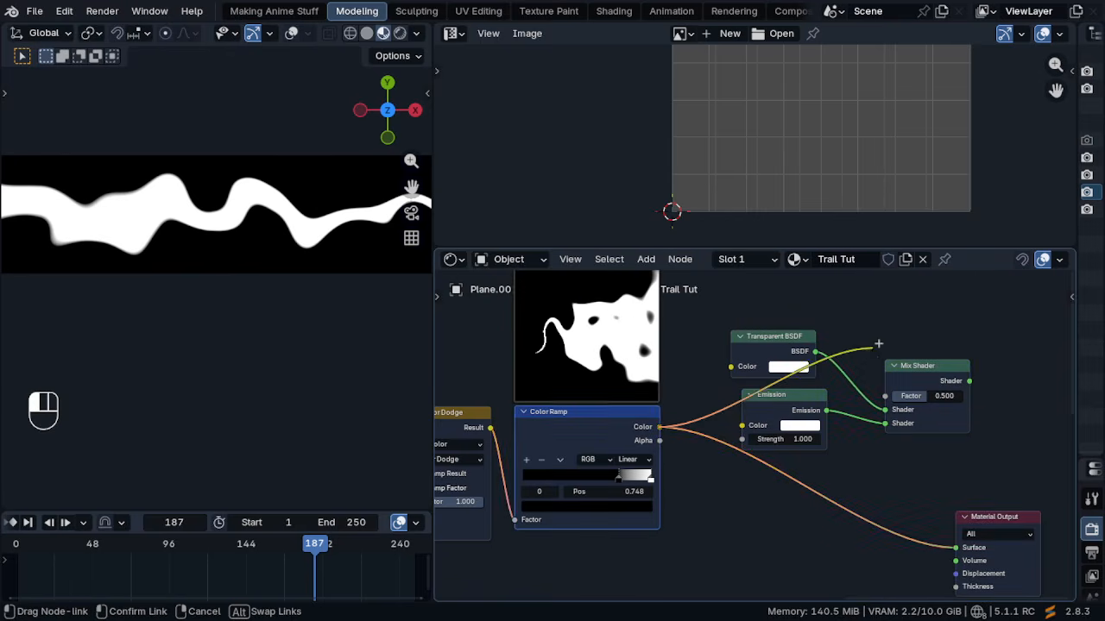
pyautogui.moveTo(878, 344); pyautogui.dragTo(885, 398)
pyautogui.keyDown('ctrl'); pyautogui.keyDown('shift'); pyautogui.click(937, 376); pyautogui.keyUp('shift'); pyautogui.keyUp('ctrl')
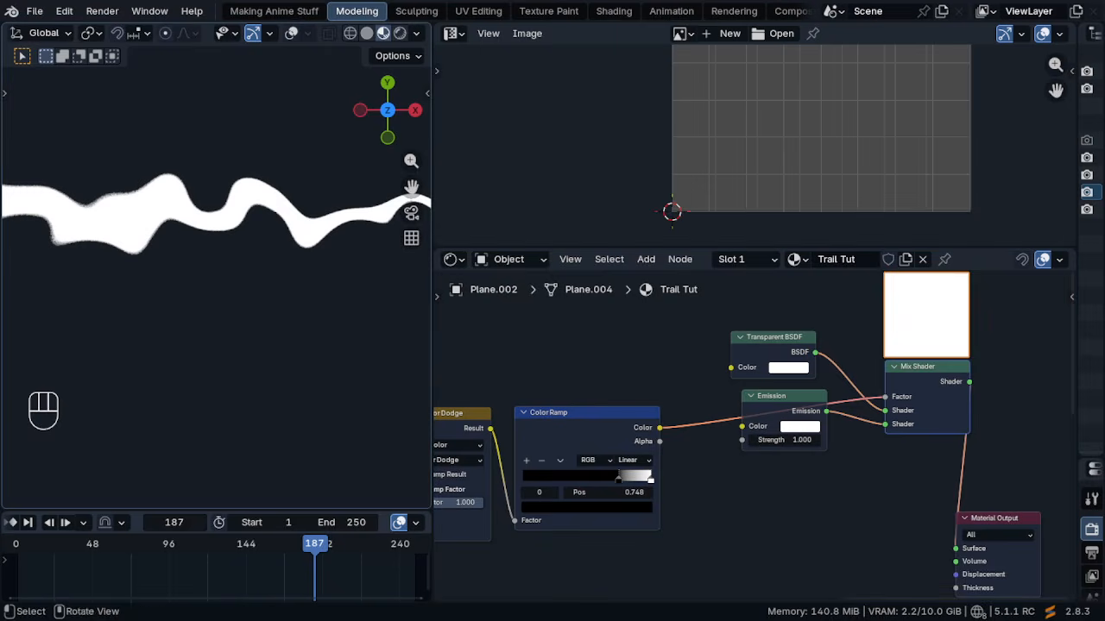
pyautogui.keyDown('ctrl'); pyautogui.moveTo(244, 302); pyautogui.dragTo(245, 400, button='middle'); pyautogui.keyUp('ctrl')
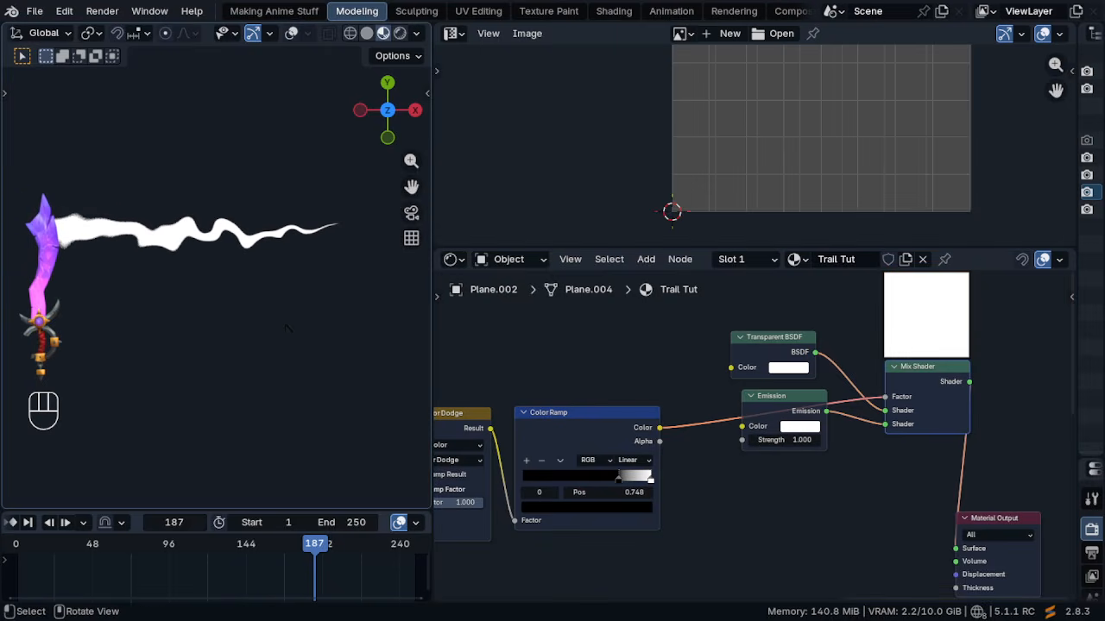
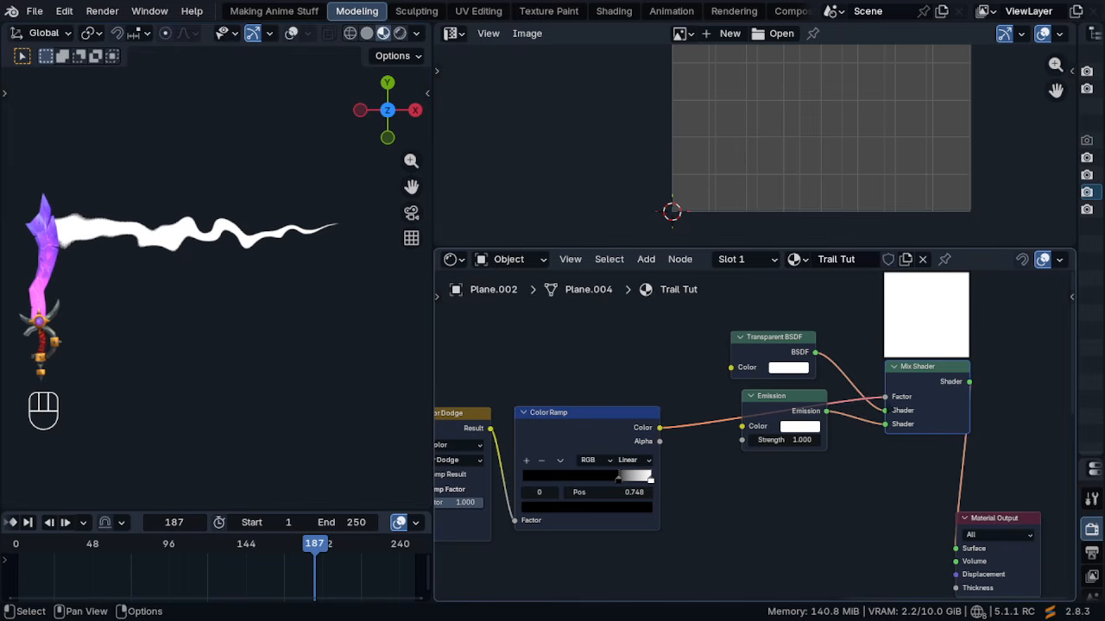
# Maximize the node editor and move the shader nodes and Material Output farther right, leaving space after the final Color Ramp
pyautogui.moveTo(668, 357); pyautogui.dragTo(593, 323, button='middle')
pyautogui.hotkey('ctrl', 'space')
pyautogui.keyDown('ctrl'); pyautogui.moveTo(594, 238); pyautogui.dragTo(596, 315, button='middle'); pyautogui.keyUp('ctrl')
pyautogui.scroll(-8, 595, 312)
pyautogui.moveTo(782, 499); pyautogui.dragTo(532, 226)
pyautogui.press('g')
pyautogui.click(766, 299)
# Duplicate the Color Dodge node, set the copy to Multiply and insert it between the final Color Ramp and the Mix Shader
pyautogui.scroll(5, 407, 269)
pyautogui.click(381, 309)
pyautogui.hotkey('shift', 'd')
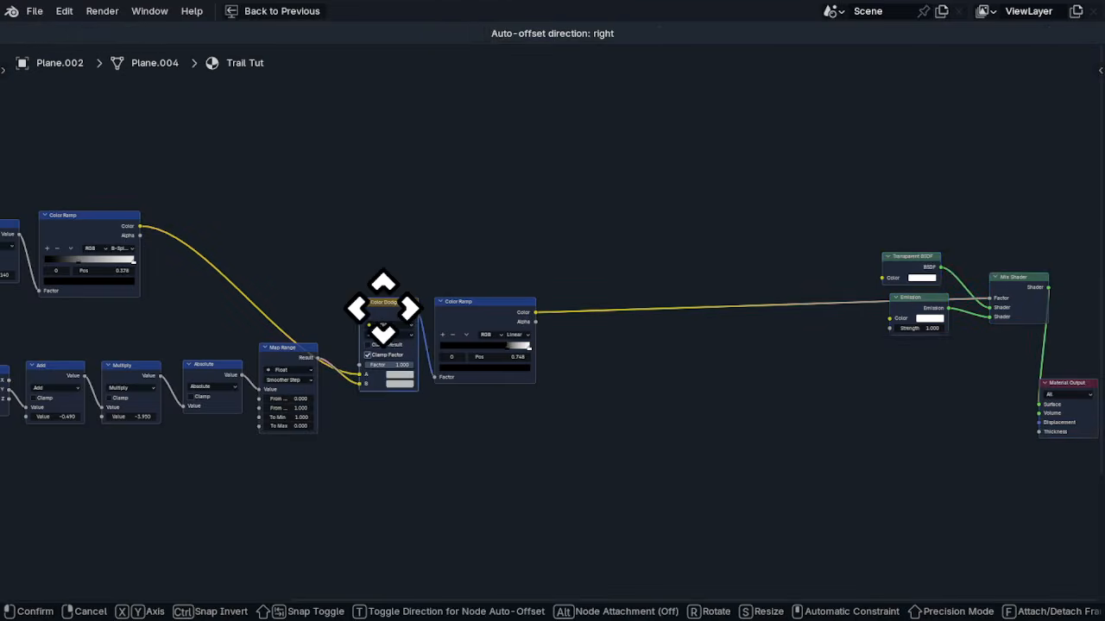
pyautogui.click(654, 323)
pyautogui.keyDown('ctrl'); pyautogui.moveTo(669, 373); pyautogui.dragTo(661, 319, button='middle'); pyautogui.keyUp('ctrl')
pyautogui.click(664, 342)
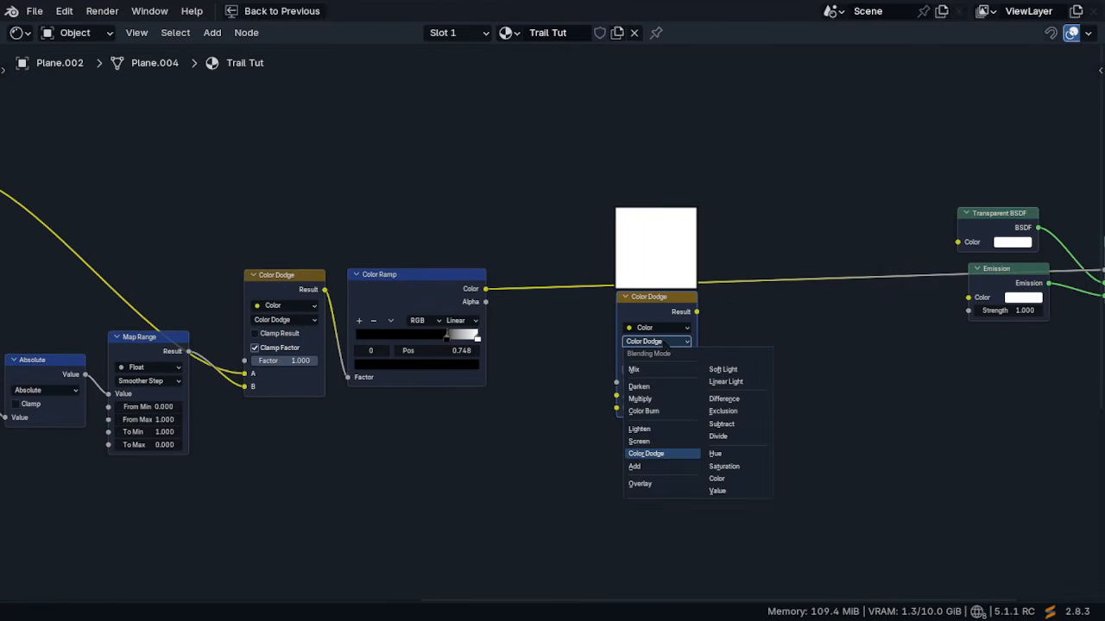
pyautogui.click(673, 401)
pyautogui.moveTo(656, 298); pyautogui.dragTo(581, 263)
# Connect the Noise Texture's Color to the new Multiply node's B input and restore the full workspace layout
pyautogui.keyDown('ctrl'); pyautogui.moveTo(540, 291); pyautogui.dragTo(477, 373, button='middle'); pyautogui.keyUp('ctrl')
pyautogui.scroll(5, 250, 378)
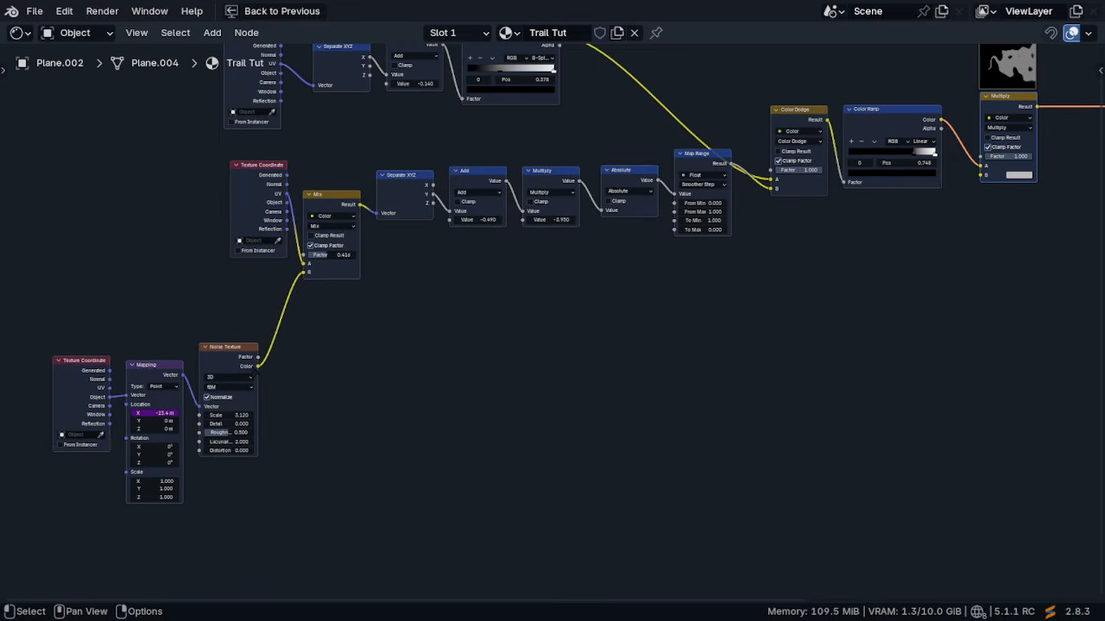
pyautogui.moveTo(256, 357); pyautogui.dragTo(877, 177)
pyautogui.moveTo(845, 233); pyautogui.dragTo(414, 393, button='middle')
pyautogui.hotkey('ctrl', 'space')
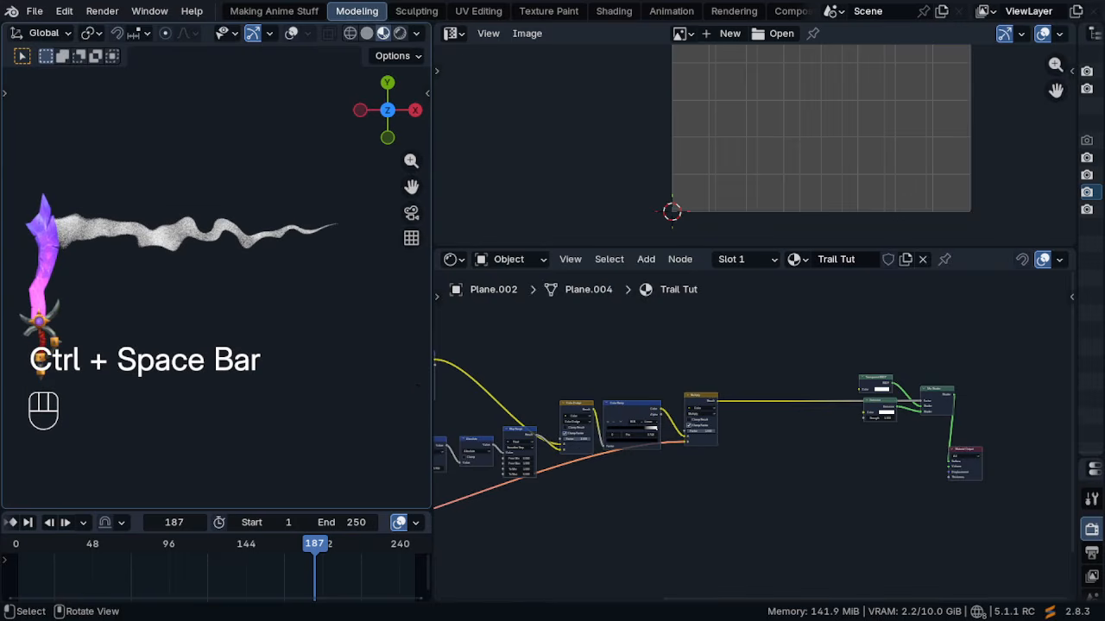
# Inspect the trail's grain up close and switch the trail material's render method to Blended
pyautogui.scroll(10, 153, 238)
pyautogui.keyDown('ctrl'); pyautogui.moveTo(276, 196); pyautogui.dragTo(33, 199, button='middle'); pyautogui.keyUp('ctrl')
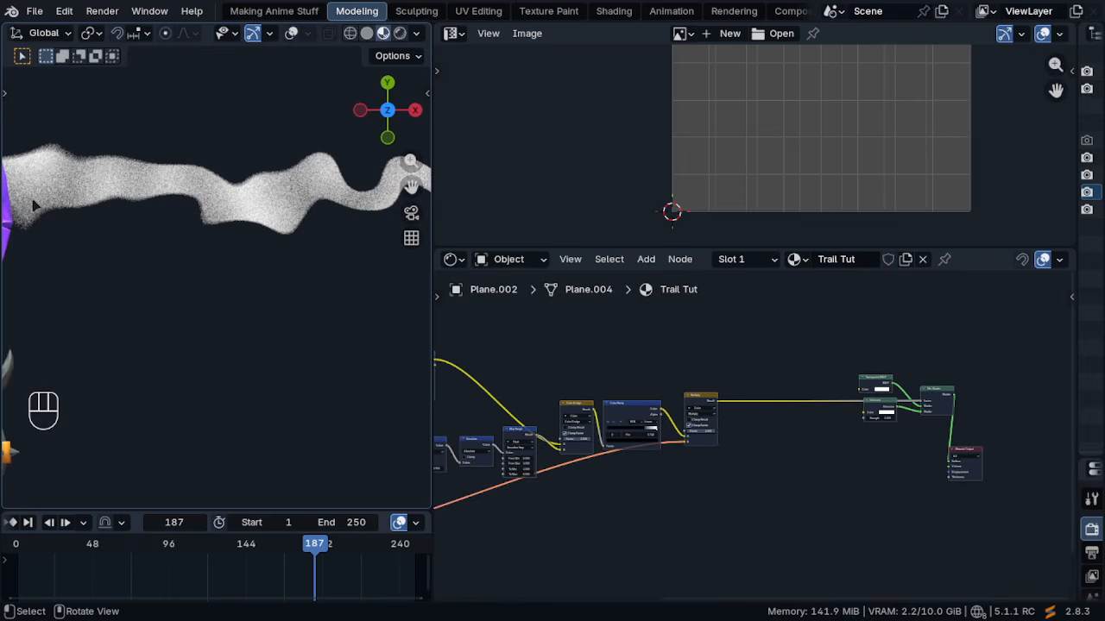
pyautogui.keyDown('ctrl'); pyautogui.moveTo(128, 195); pyautogui.dragTo(52, 196, button='middle'); pyautogui.keyUp('ctrl')
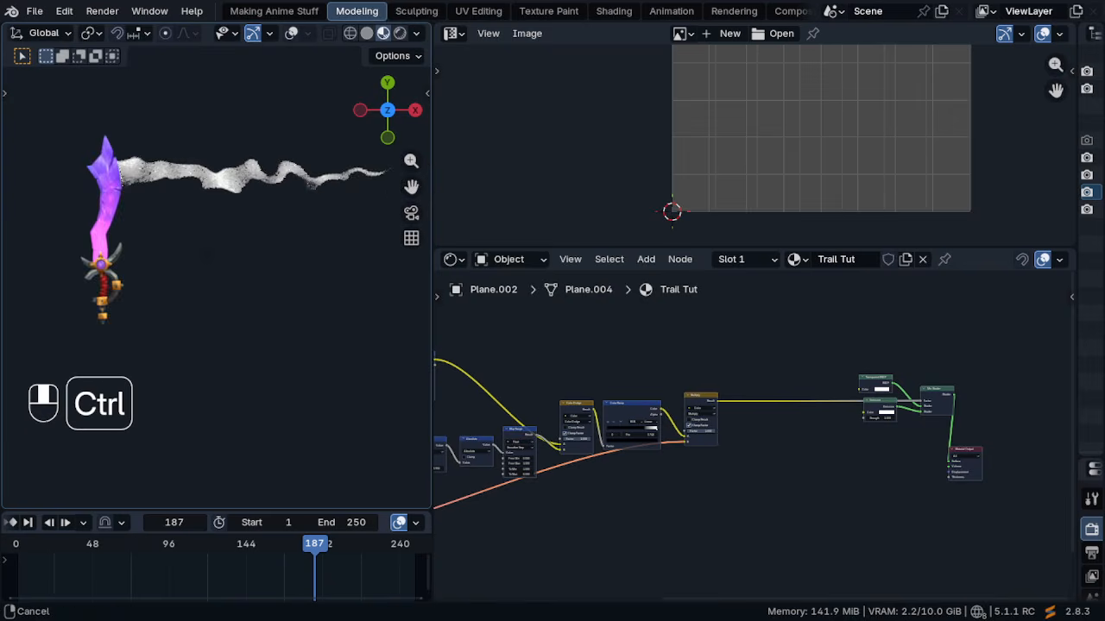
pyautogui.hotkey('shift', 't')
pyautogui.click(723, 427)
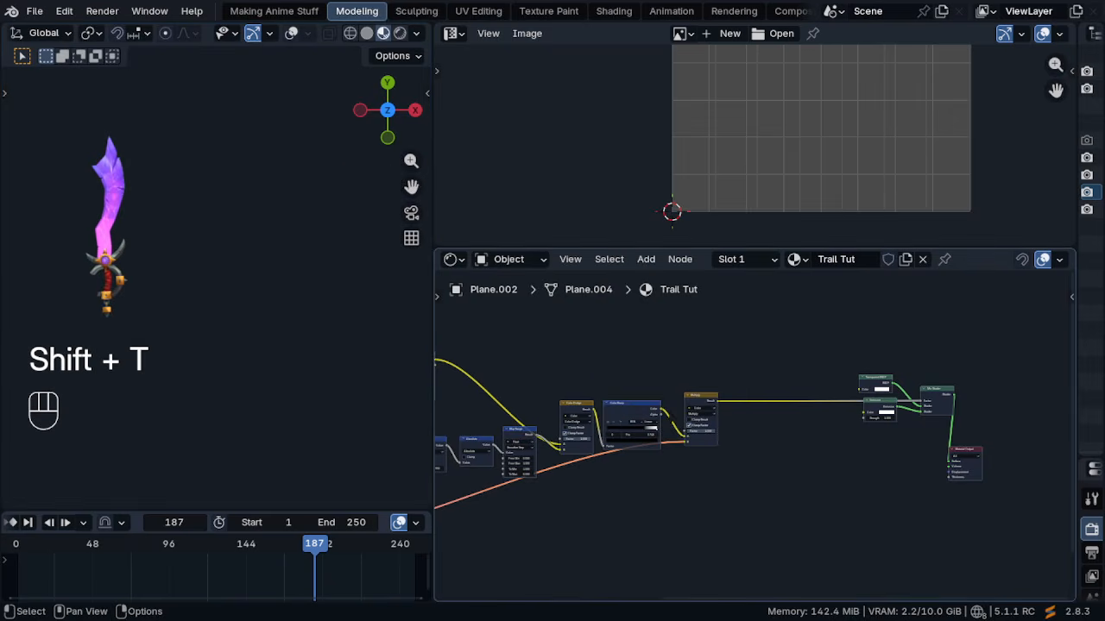
pyautogui.scroll(2, 240, 169)
pyautogui.scroll(3, 240, 168)
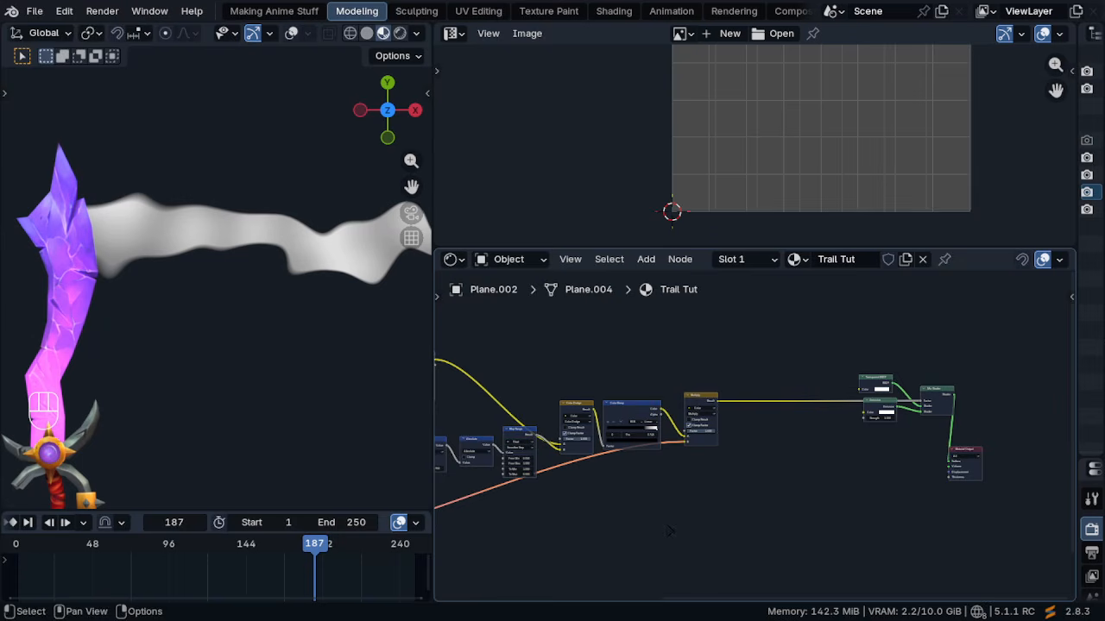
# Show the Trail Tut material's surface settings wide enough to read the Render Method, and hide them again
pyautogui.press('n')
pyautogui.click(1066, 417)
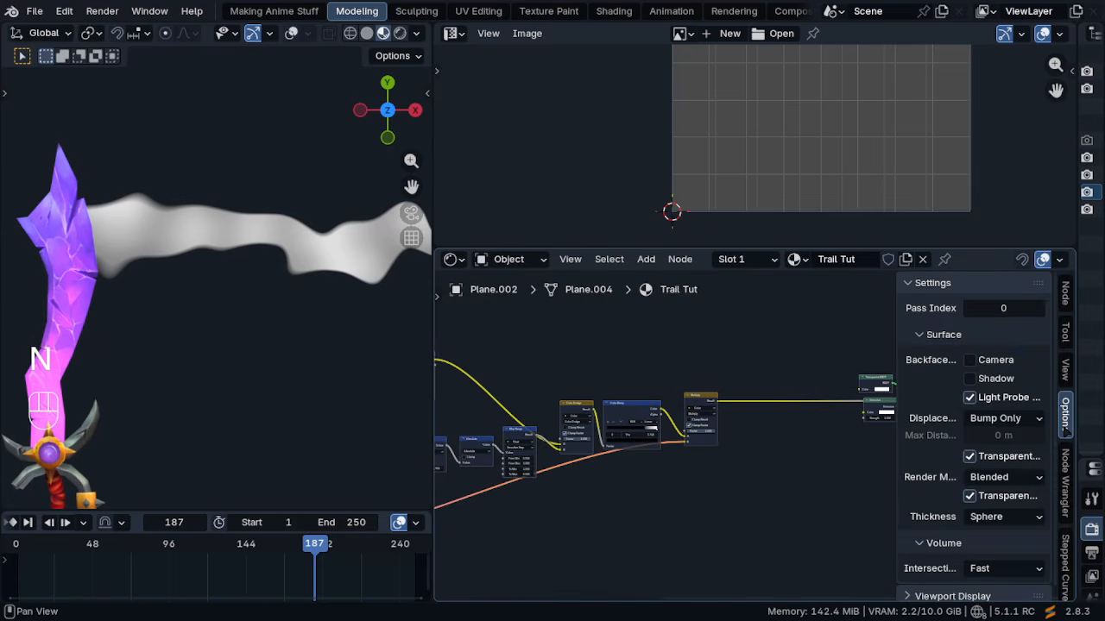
pyautogui.moveTo(887, 474); pyautogui.dragTo(789, 469)
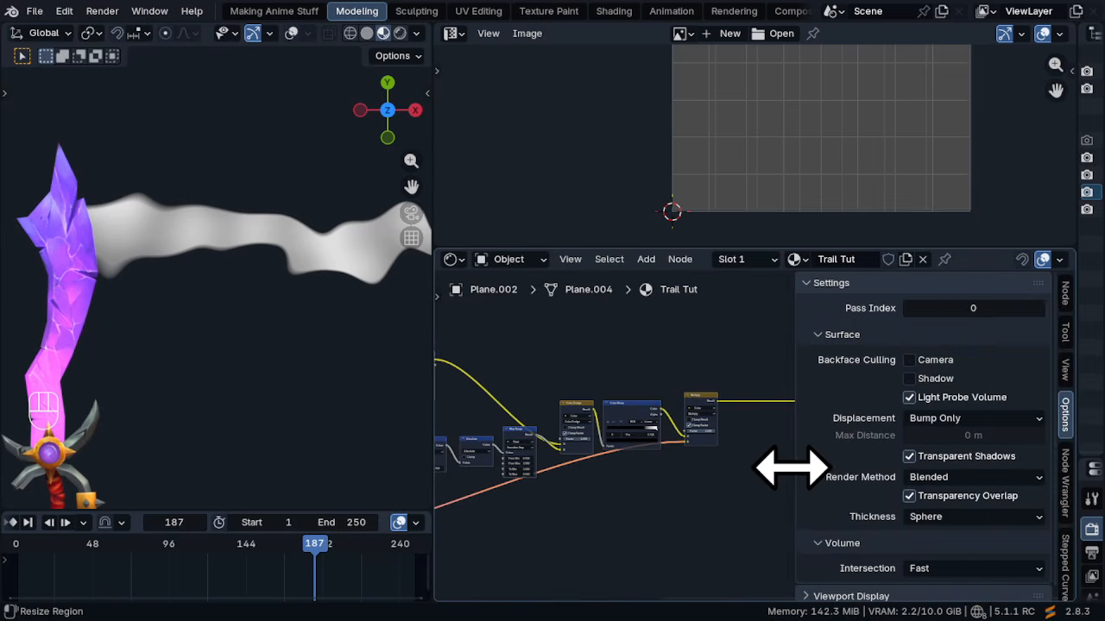
pyautogui.click(999, 481)
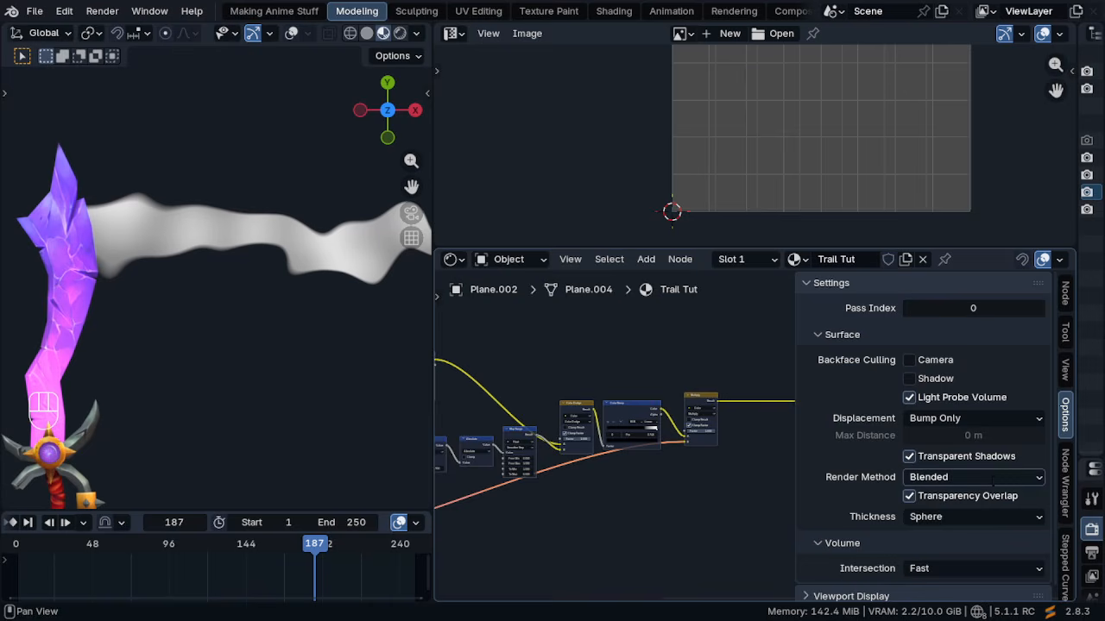
pyautogui.click(992, 480)
pyautogui.press('n')
# Branch a new Math Add node off the upper Separate XYZ's X output and place it above the B-Spline Color Ramp
pyautogui.keyDown('ctrl'); pyautogui.moveTo(936, 454); pyautogui.dragTo(835, 373, button='middle'); pyautogui.keyUp('ctrl')
pyautogui.moveTo(693, 343); pyautogui.dragTo(1018, 501, button='middle')
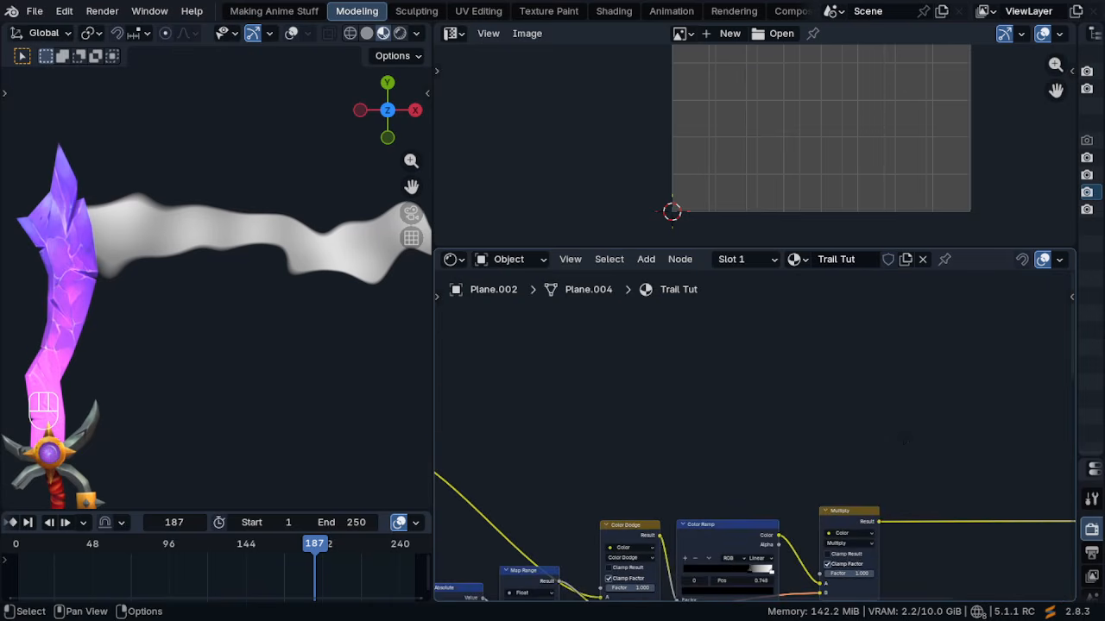
pyautogui.keyDown('ctrl'); pyautogui.moveTo(812, 393); pyautogui.dragTo(820, 410, button='middle'); pyautogui.keyUp('ctrl')
pyautogui.moveTo(605, 394); pyautogui.dragTo(862, 401, button='middle')
pyautogui.keyDown('ctrl'); pyautogui.moveTo(792, 441); pyautogui.dragTo(824, 405, button='middle'); pyautogui.keyUp('ctrl')
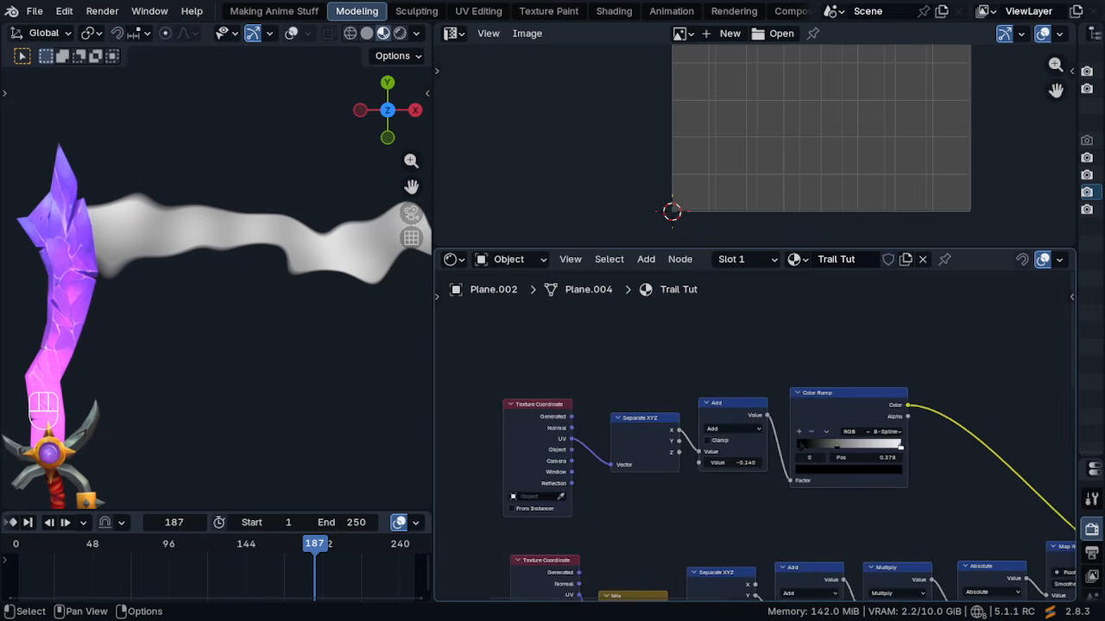
pyautogui.moveTo(933, 430); pyautogui.dragTo(859, 446, button='middle')
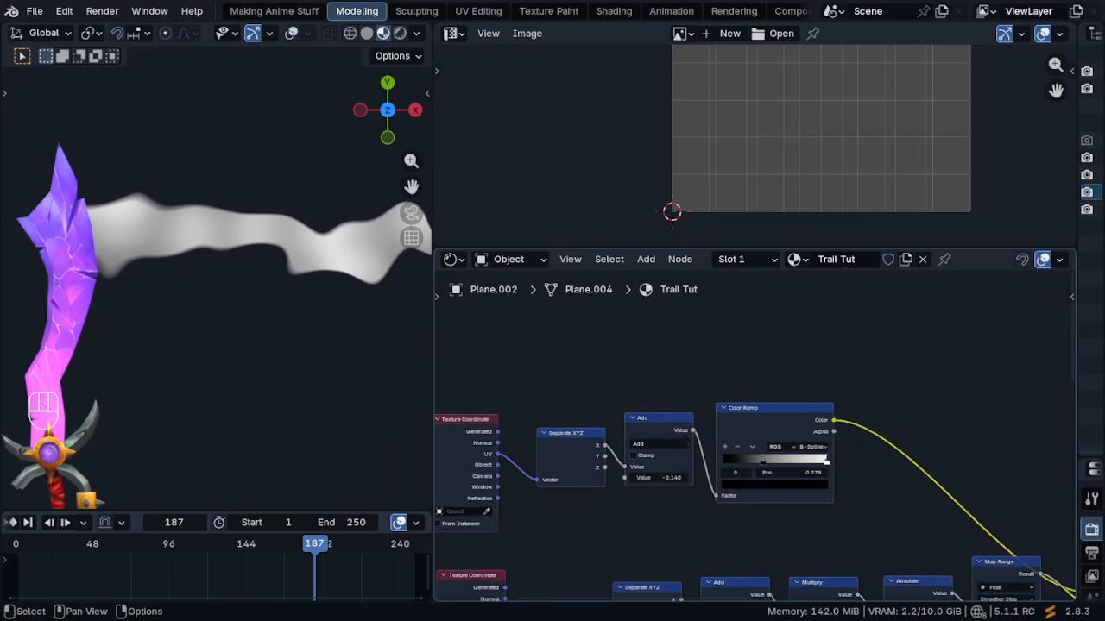
pyautogui.moveTo(606, 446); pyautogui.dragTo(837, 321)
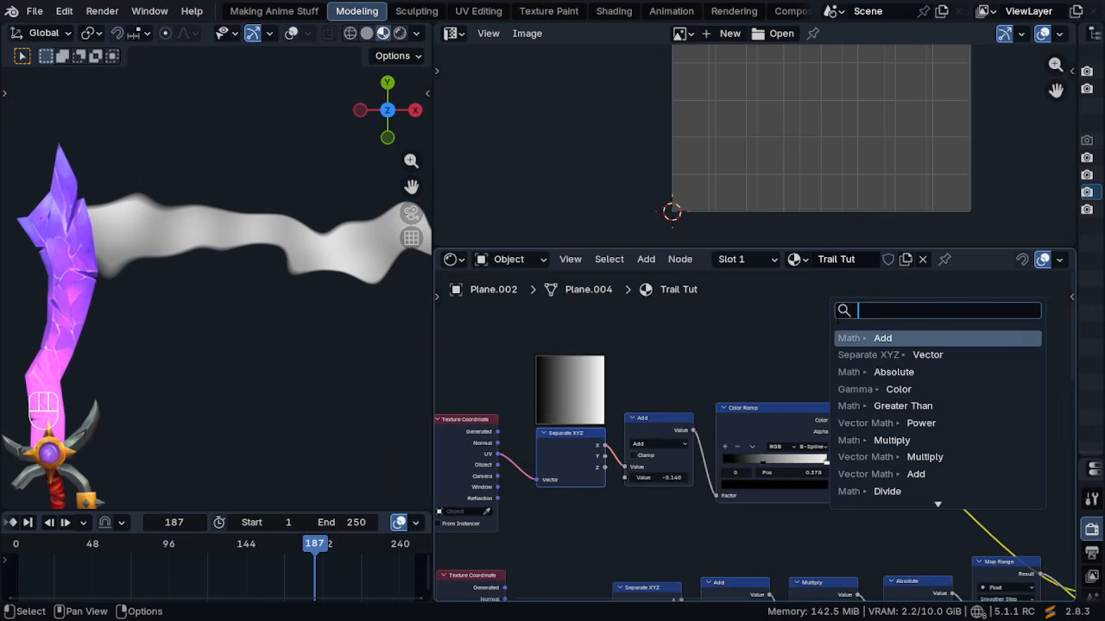
pyautogui.click(898, 337)
pyautogui.click(1004, 350)
# Add a Color Ramp beside the new Add node and connect the Add value to its Factor
pyautogui.moveTo(1018, 350); pyautogui.dragTo(755, 377, button='middle')
pyautogui.moveTo(794, 380)
pyautogui.keyDown('ctrl'); pyautogui.mouseDown(button='middle')
pyautogui.moveTo(802, 370)
pyautogui.moveTo(796, 378)
pyautogui.mouseUp(button='middle'); pyautogui.keyUp('ctrl')
pyautogui.press('q')
pyautogui.click(807, 309)
pyautogui.moveTo(713, 355); pyautogui.dragTo(807, 400)
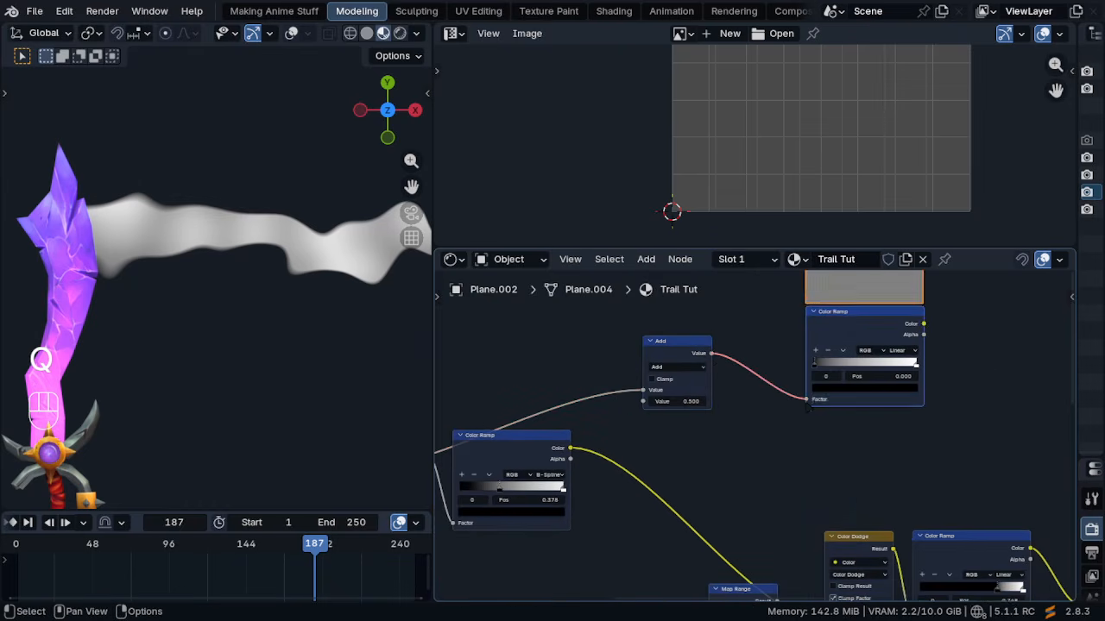
# Connect the new Color Ramp's Color output to the Emission node
pyautogui.moveTo(906, 423); pyautogui.dragTo(639, 440, button='middle')
pyautogui.moveTo(673, 371); pyautogui.dragTo(569, 345, button='middle')
pyautogui.moveTo(552, 319); pyautogui.dragTo(757, 441)
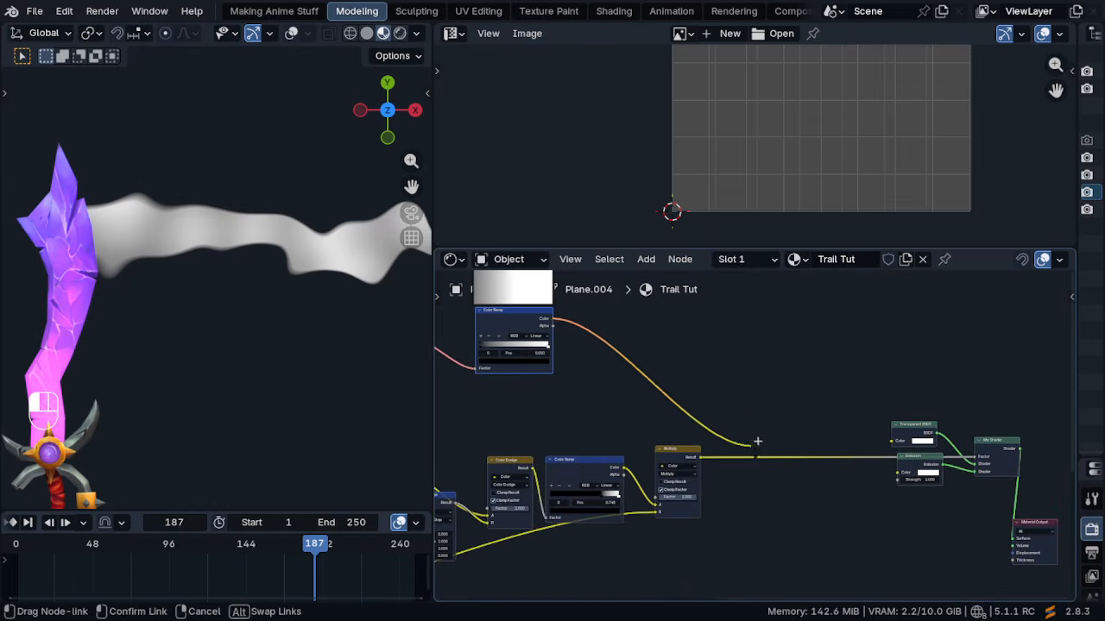
pyautogui.moveTo(897, 481); pyautogui.dragTo(898, 482)
# Brighten the new Color Ramp's black stop to a dark grey with a value of 0.297
pyautogui.moveTo(506, 365); pyautogui.dragTo(757, 501, button='middle')
pyautogui.keyDown('ctrl'); pyautogui.moveTo(757, 501); pyautogui.dragTo(777, 461, button='middle'); pyautogui.keyUp('ctrl')
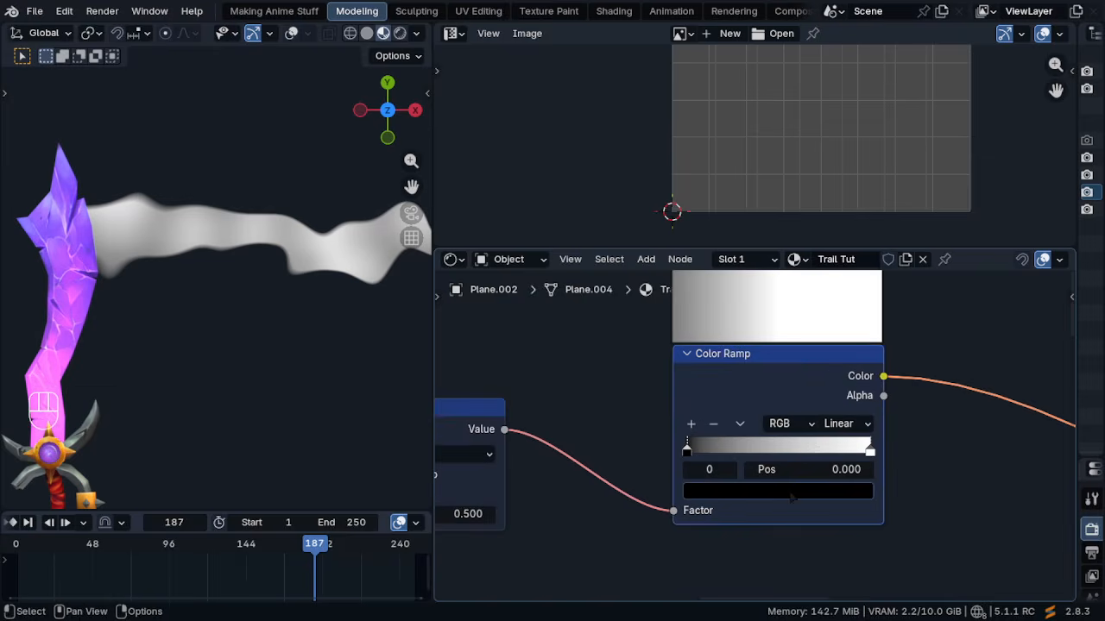
pyautogui.click(791, 493)
pyautogui.moveTo(842, 321); pyautogui.dragTo(842, 282)
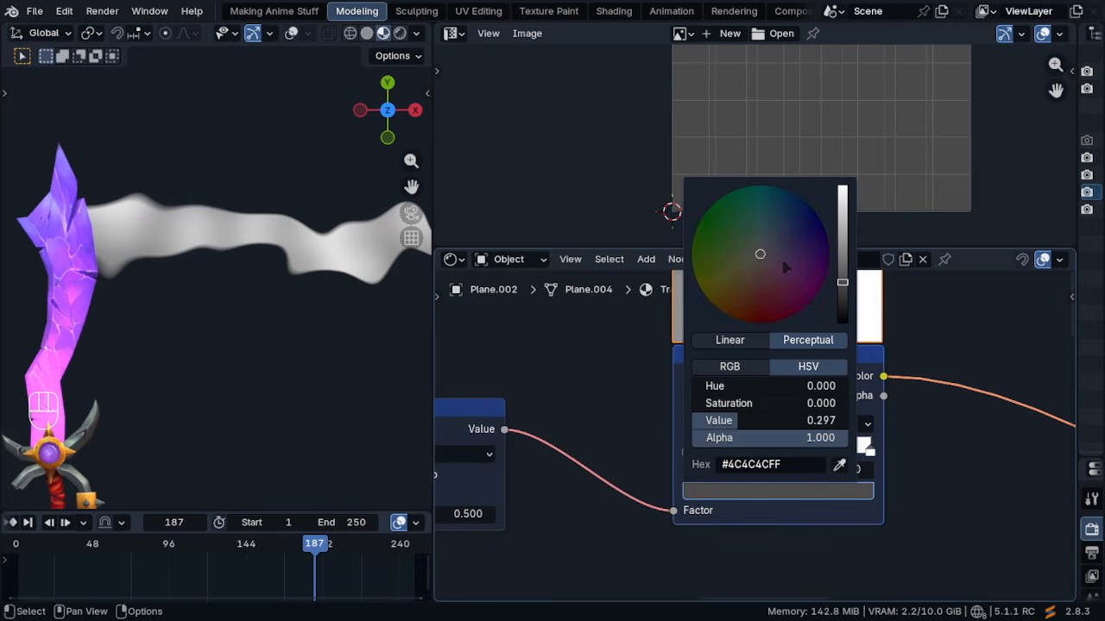
# Tint the new Color Ramp's dark stop deep purple and its white stop light pinkish purple
pyautogui.moveTo(784, 253); pyautogui.dragTo(798, 266)
pyautogui.moveTo(957, 457); pyautogui.dragTo(926, 442, button='middle')
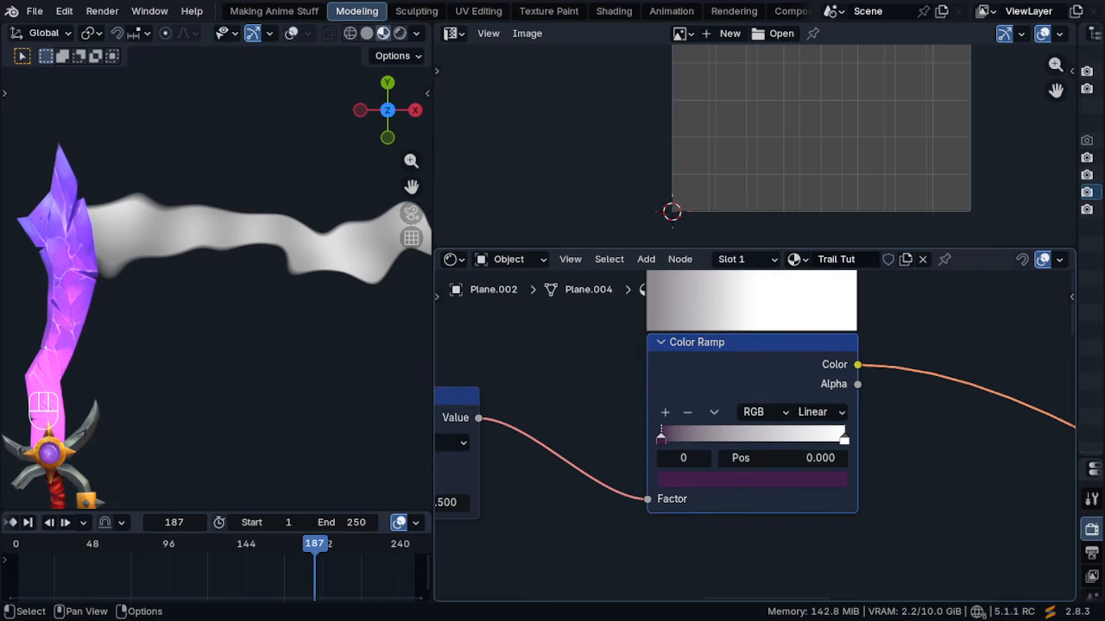
pyautogui.click(842, 435)
pyautogui.click(766, 479)
pyautogui.moveTo(756, 250); pyautogui.dragTo(753, 248)
# Lower the value of the Add node feeding the purple Color Ramp to -0.710
pyautogui.moveTo(647, 524); pyautogui.dragTo(655, 451, button='middle')
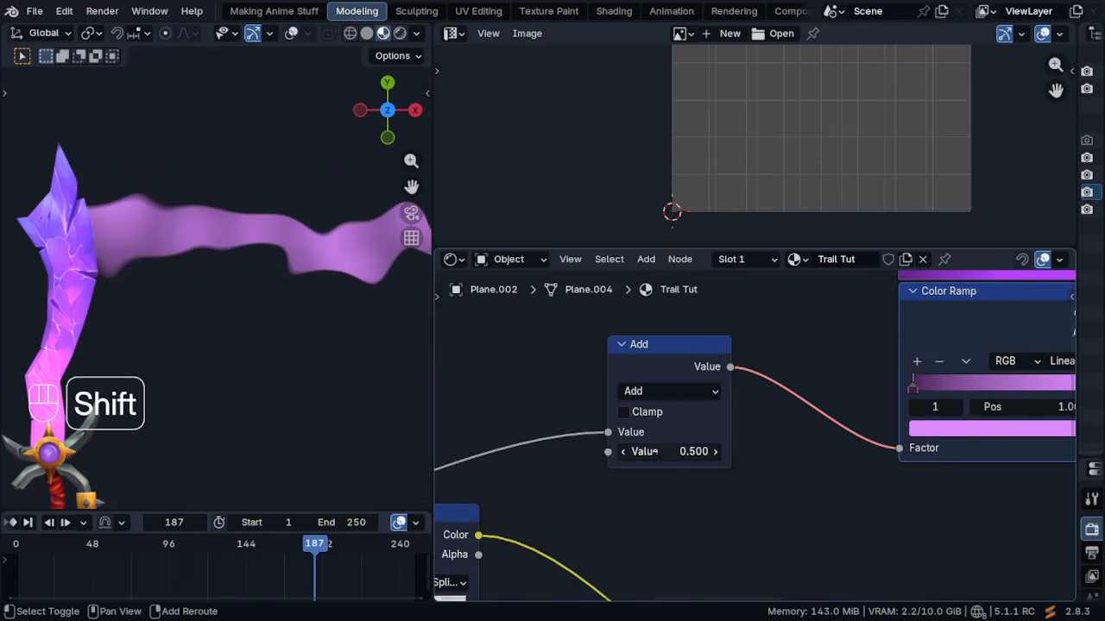
pyautogui.moveTo(682, 451); pyautogui.dragTo(617, 451)
pyautogui.keyDown('ctrl'); pyautogui.moveTo(185, 315); pyautogui.dragTo(185, 376, button='middle'); pyautogui.keyUp('ctrl')
# Reverse the purple gradient so the light stop precedes the dark stop at 0.874, with the Add node's value at -0.100
pyautogui.moveTo(1011, 425); pyautogui.dragTo(781, 430, button='middle')
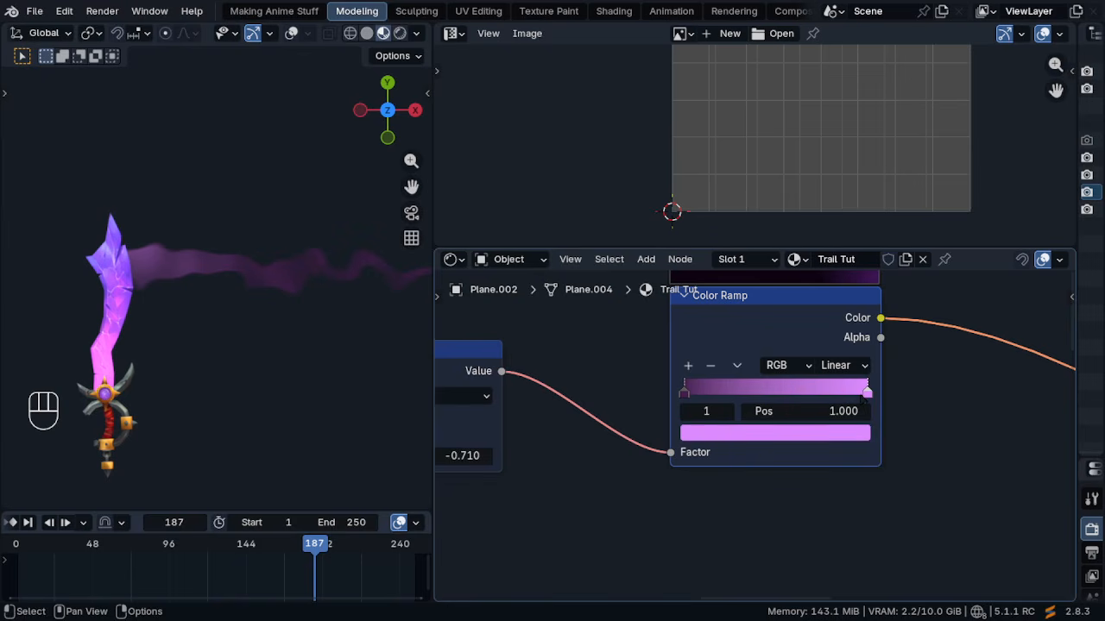
pyautogui.moveTo(863, 396)
pyautogui.mouseDown()
pyautogui.moveTo(736, 405)
pyautogui.moveTo(686, 391)
pyautogui.moveTo(844, 392)
pyautogui.mouseUp()
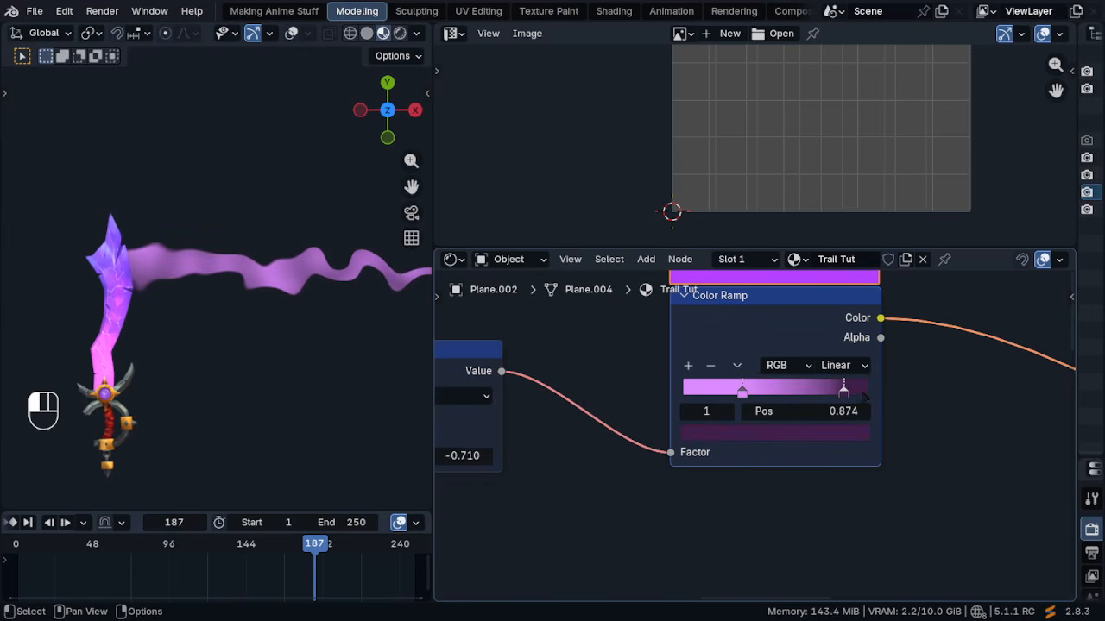
pyautogui.moveTo(742, 391); pyautogui.dragTo(687, 392)
pyautogui.keyDown('ctrl'); pyautogui.scroll(3, 686, 393); pyautogui.keyUp('ctrl')
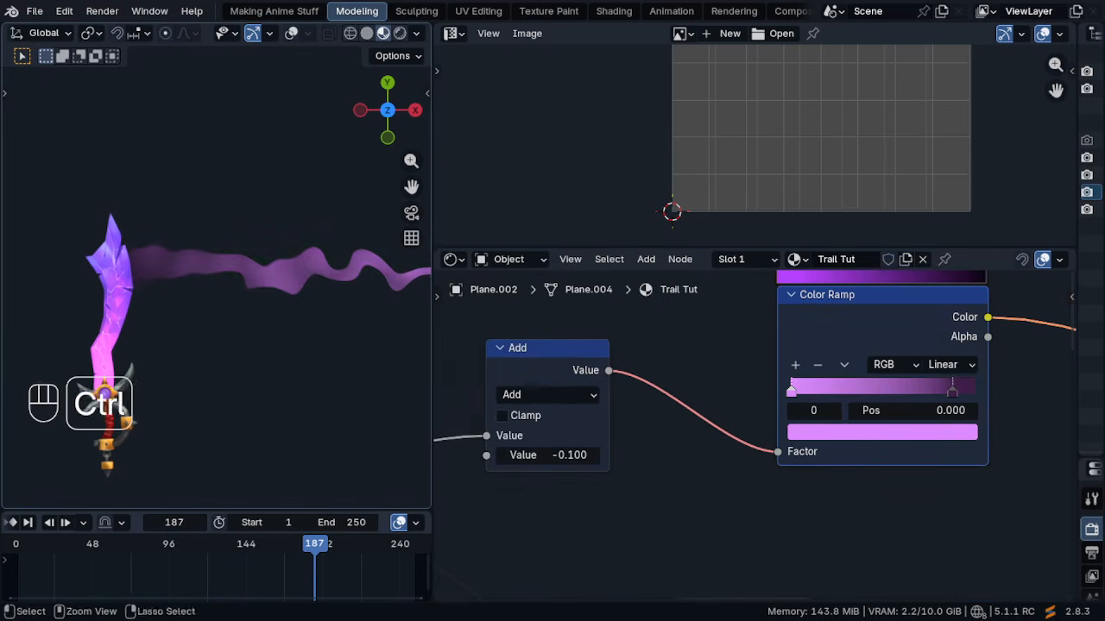
pyautogui.moveTo(811, 391); pyautogui.dragTo(863, 390)
# Set the Emission node's Strength to 1.550 and turn on the compositor glow in the 3D viewport
pyautogui.keyDown('ctrl'); pyautogui.moveTo(862, 392); pyautogui.dragTo(872, 514, button='middle'); pyautogui.keyUp('ctrl')
pyautogui.moveTo(990, 462); pyautogui.dragTo(531, 372, button='middle')
pyautogui.keyDown('ctrl'); pyautogui.moveTo(816, 507); pyautogui.dragTo(860, 353, button='middle'); pyautogui.keyUp('ctrl')
pyautogui.keyDown('shift'); pyautogui.moveTo(872, 348); pyautogui.dragTo(906, 349); pyautogui.keyUp('shift')
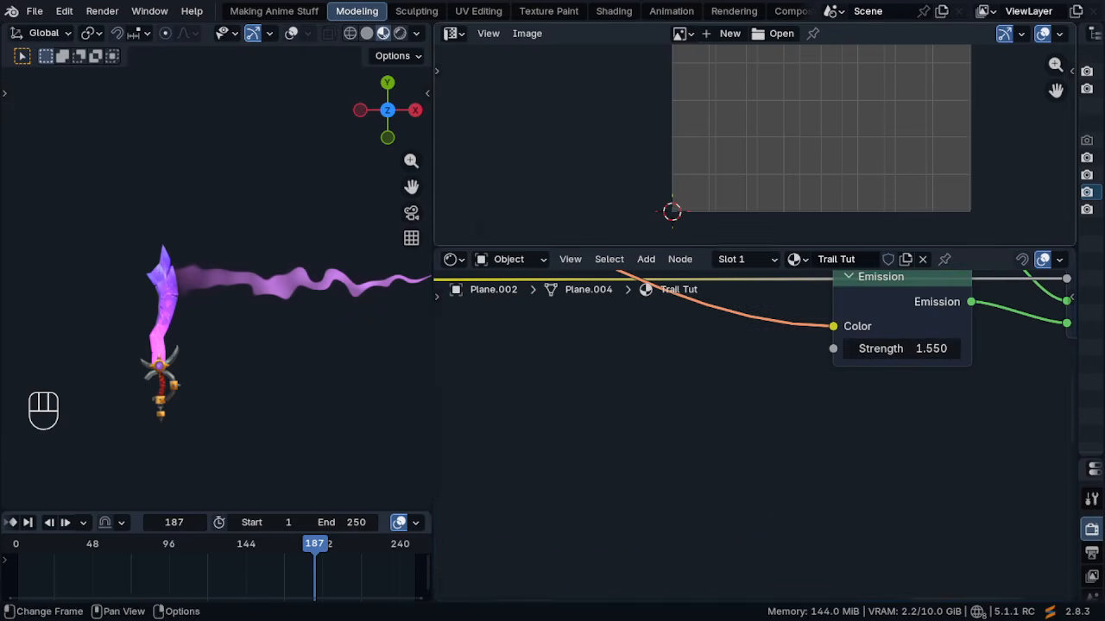
pyautogui.click(416, 33)
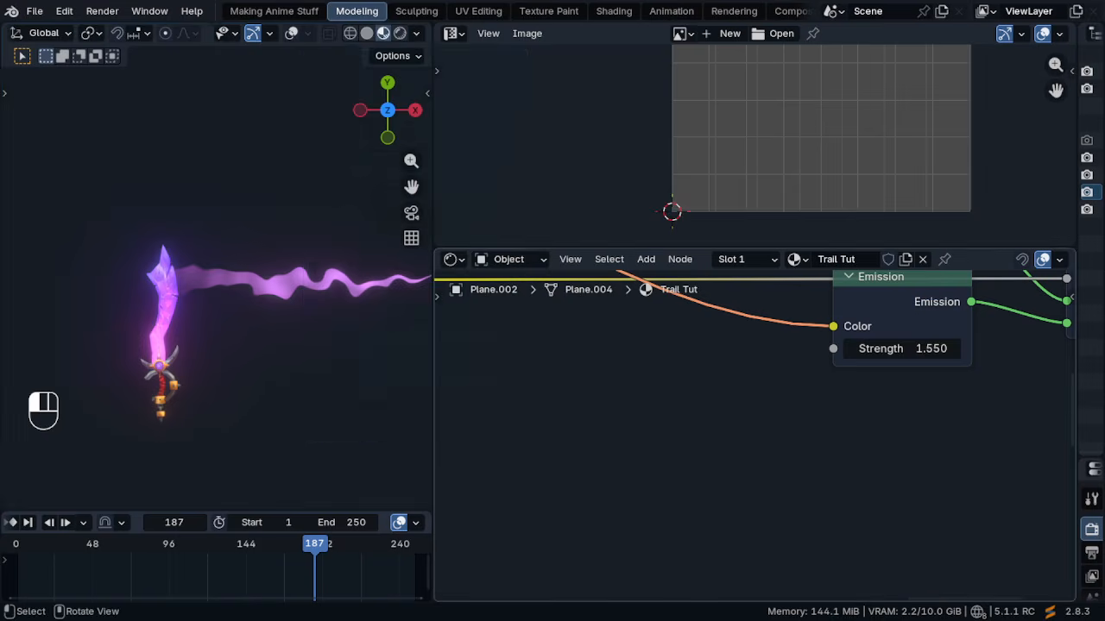
# Play back the sword trail animation and preview the glowing trail in rendered shading
pyautogui.scroll(3, 380, 328)
pyautogui.press('space')
pyautogui.keyDown('ctrl'); pyautogui.moveTo(351, 224); pyautogui.dragTo(359, 310, button='middle'); pyautogui.keyUp('ctrl')
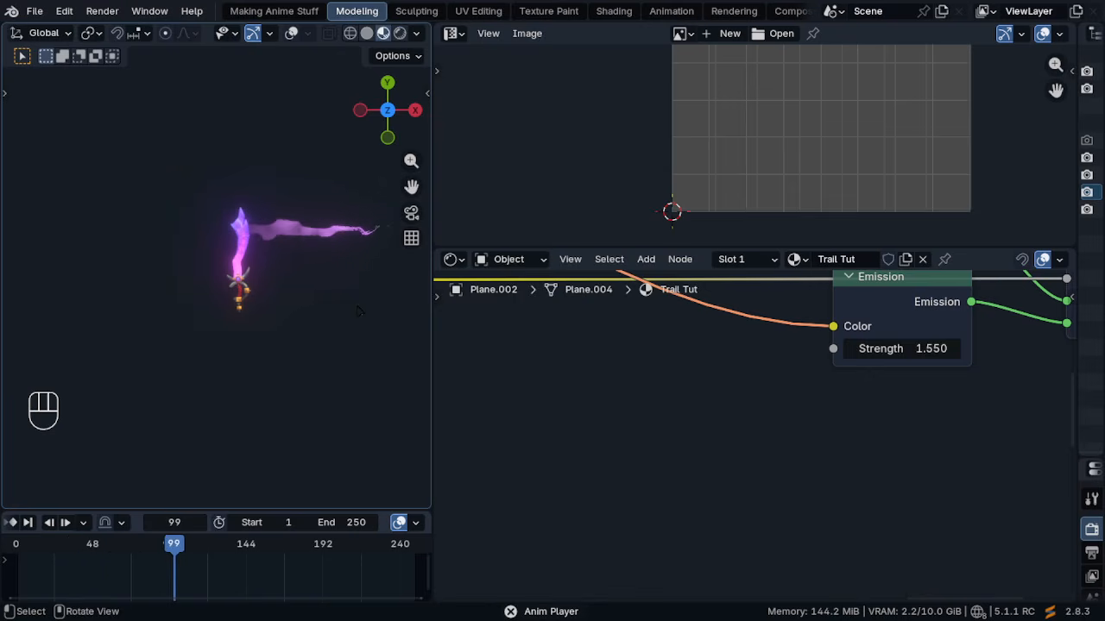
pyautogui.press('space')
pyautogui.press('z')
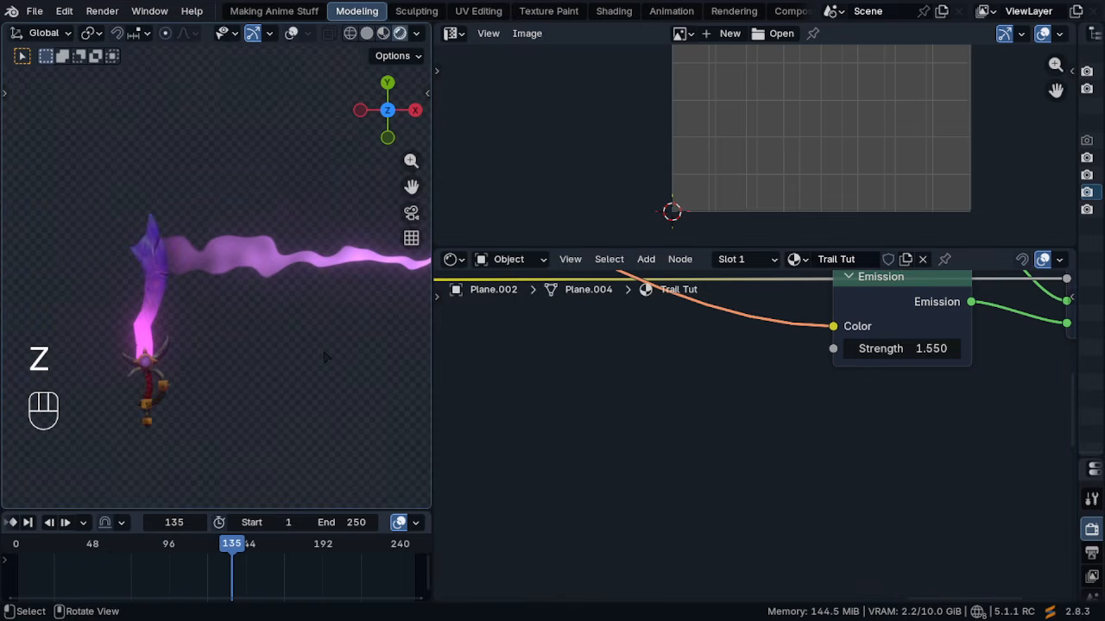
pyautogui.moveTo(270, 363); pyautogui.dragTo(228, 276, button='middle')
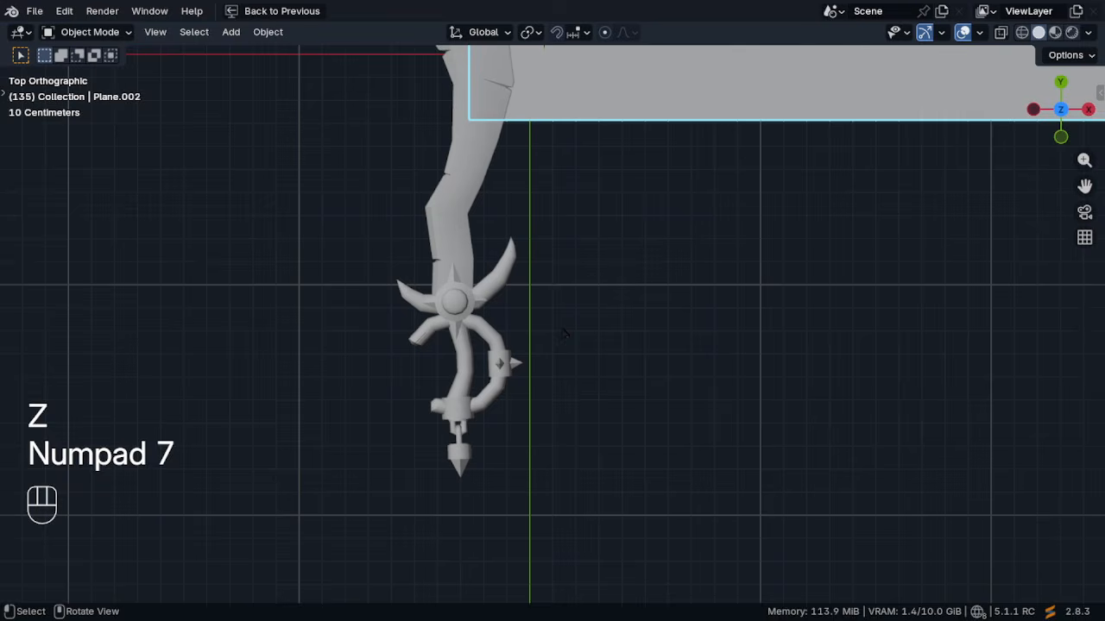
# Add a single-bone armature in top view and enter its Edit Mode
pyautogui.keyDown('ctrl'); pyautogui.moveTo(570, 315); pyautogui.dragTo(569, 379, button='middle'); pyautogui.keyUp('ctrl')
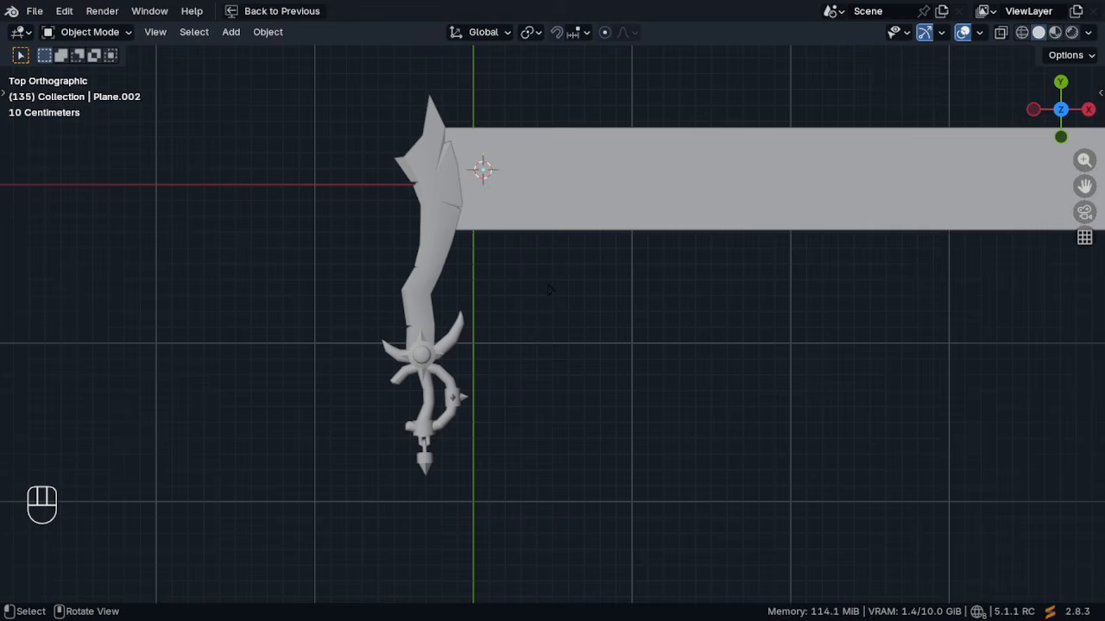
pyautogui.hotkey('shift', 'a')
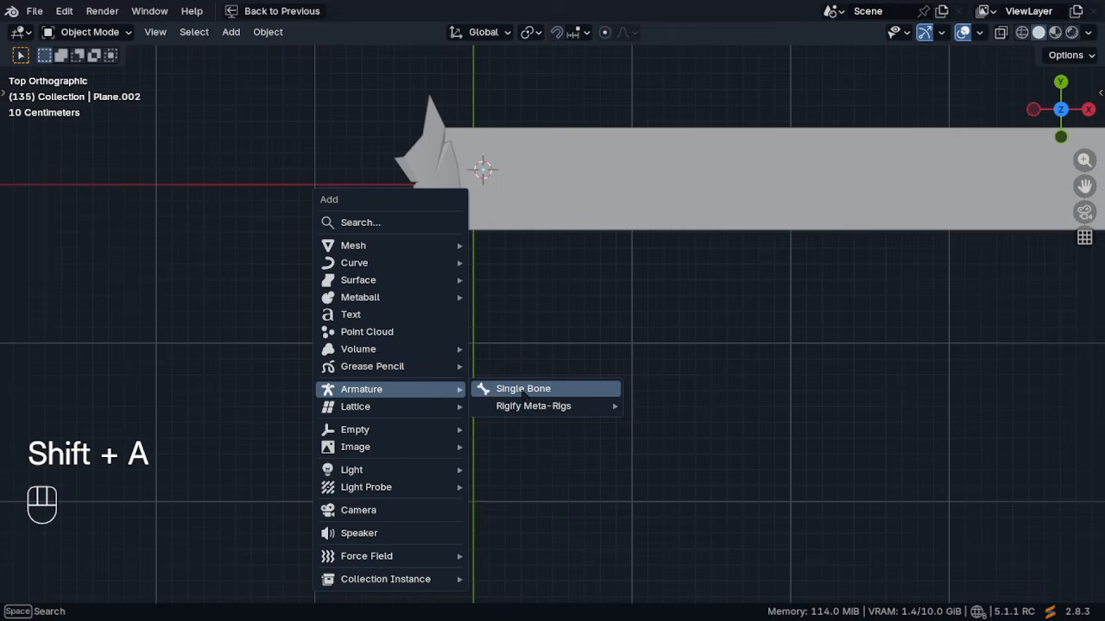
pyautogui.click(524, 389)
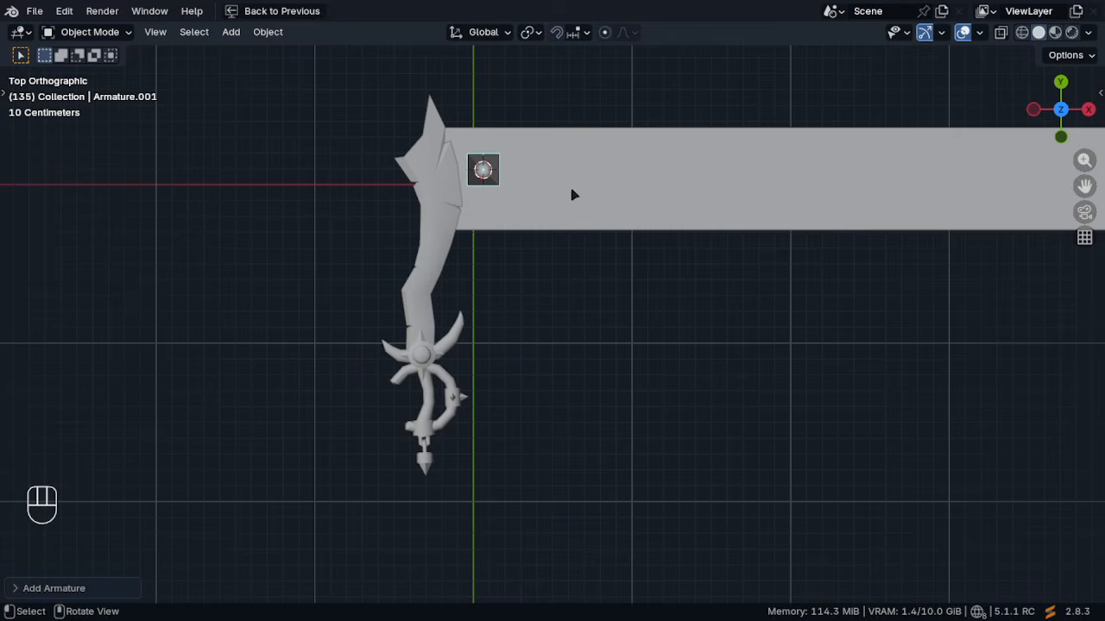
pyautogui.press('Tab')
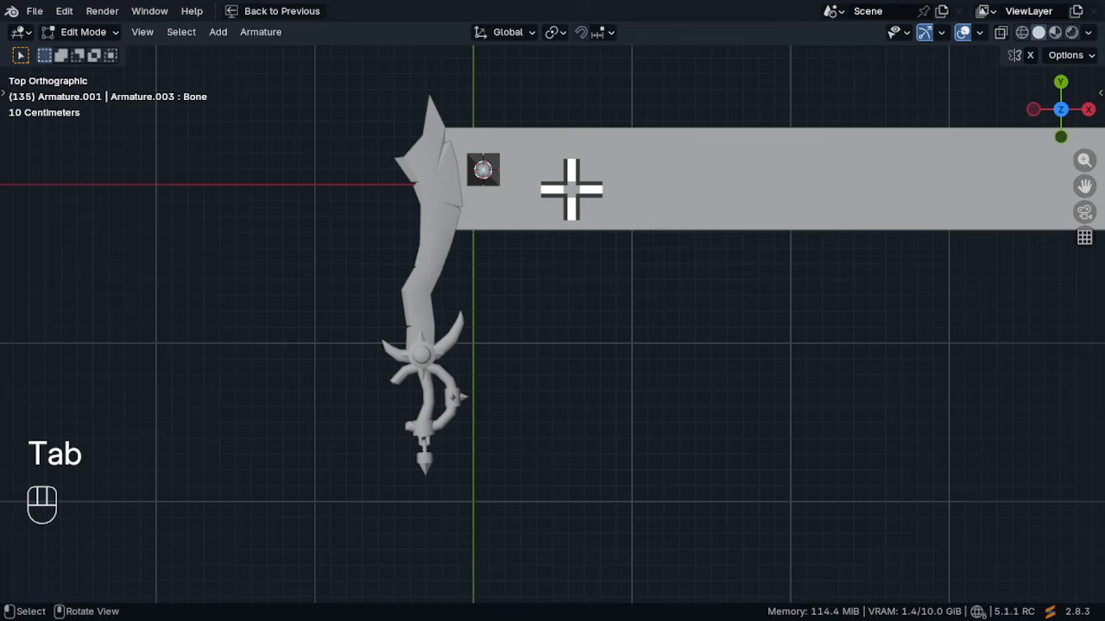
# Rotate the whole bone 90° about the global Y axis and 90° about the Z axis
pyautogui.press('a')
pyautogui.press('r')
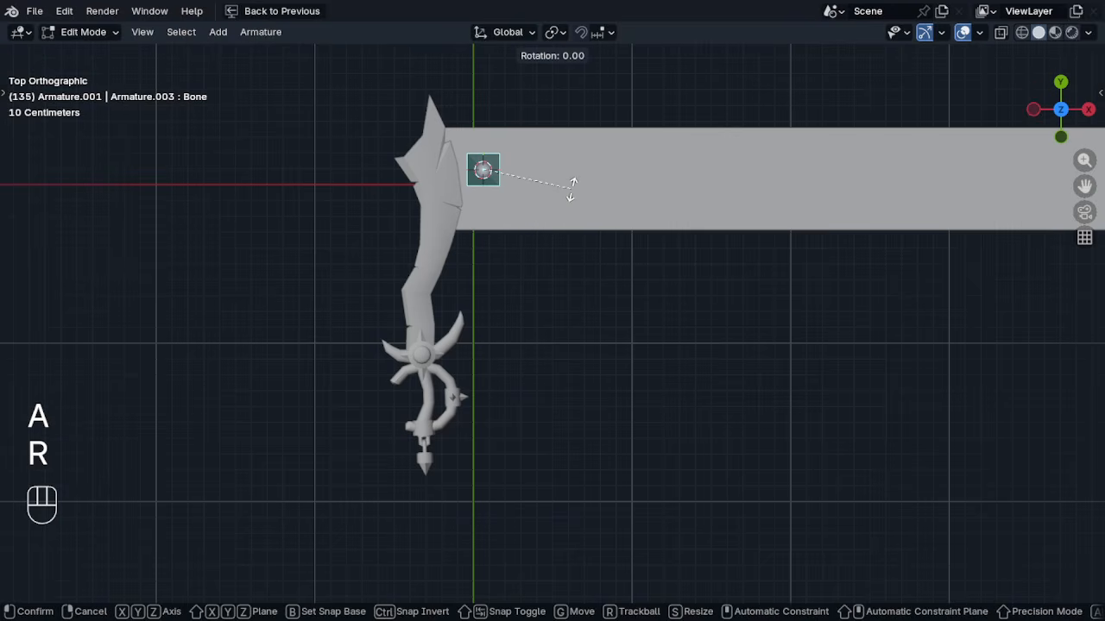
pyautogui.press('y')
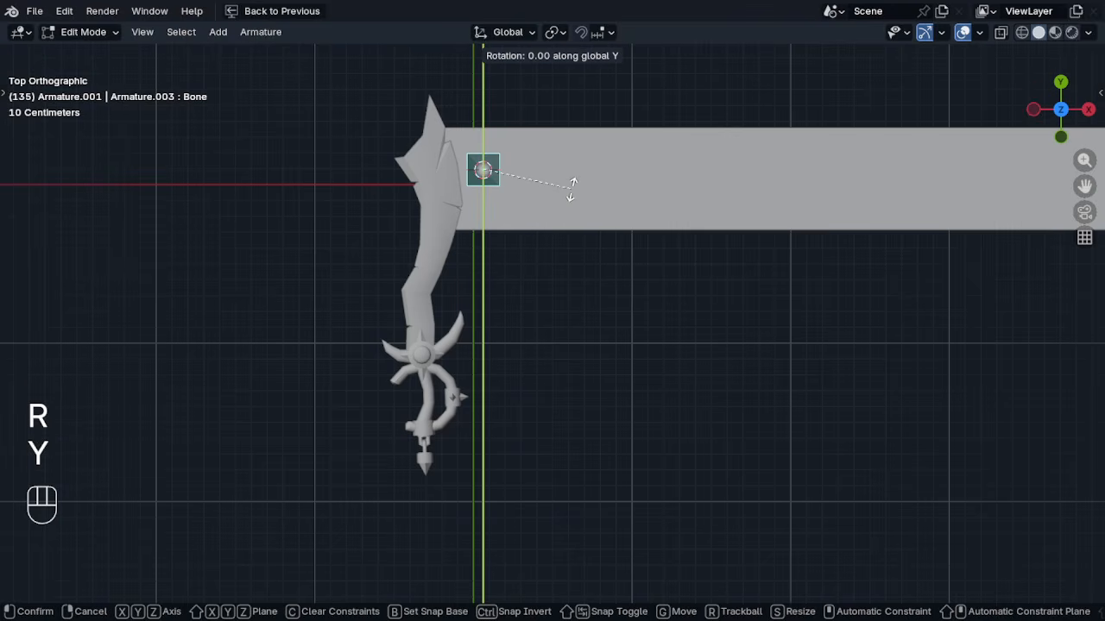
pyautogui.press('KP_9')
pyautogui.press('KP_0')
pyautogui.click(570, 189)
pyautogui.press('r')
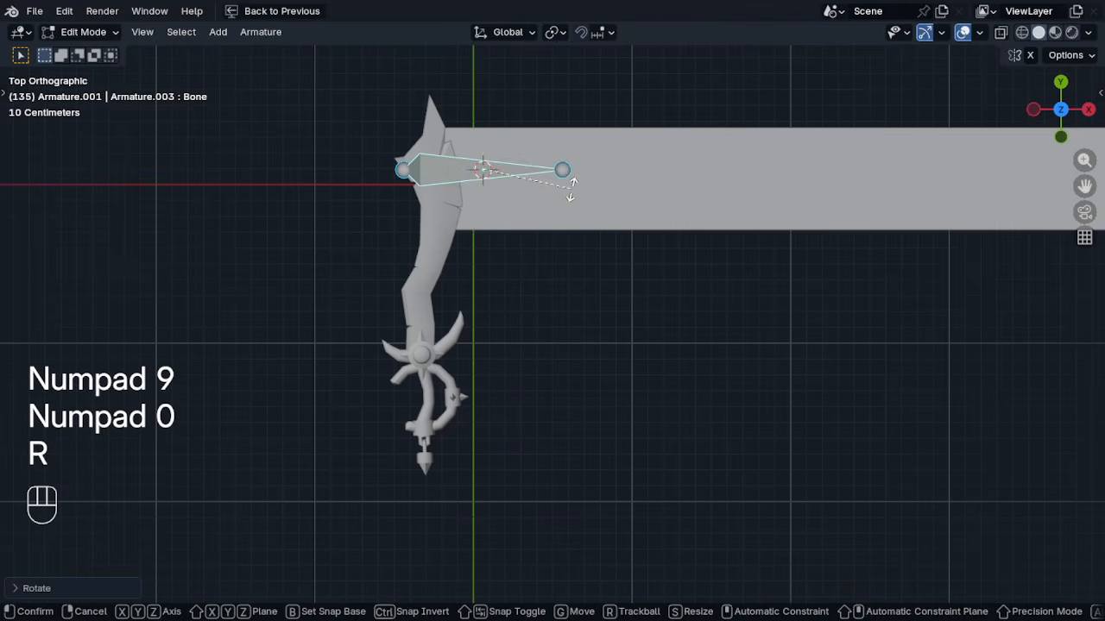
pyautogui.press('z')
pyautogui.press('KP_9')
pyautogui.press('KP_0')
pyautogui.click(571, 189)
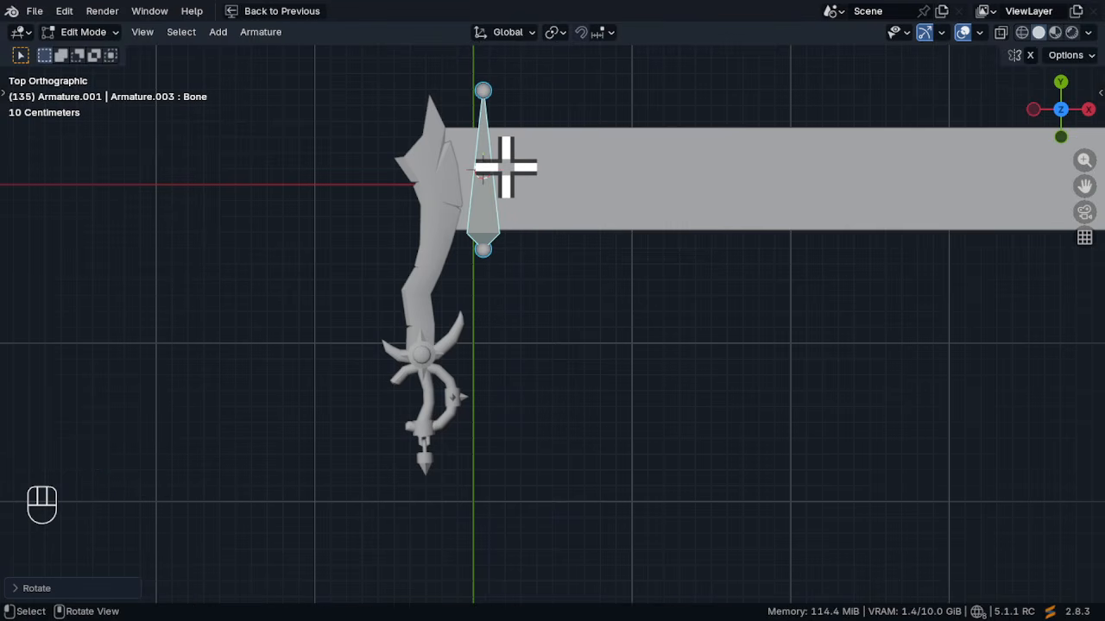
# Move the bone onto the sword so it starts at the pommel, and select the bone's tip
pyautogui.press('g')
pyautogui.click(446, 383)
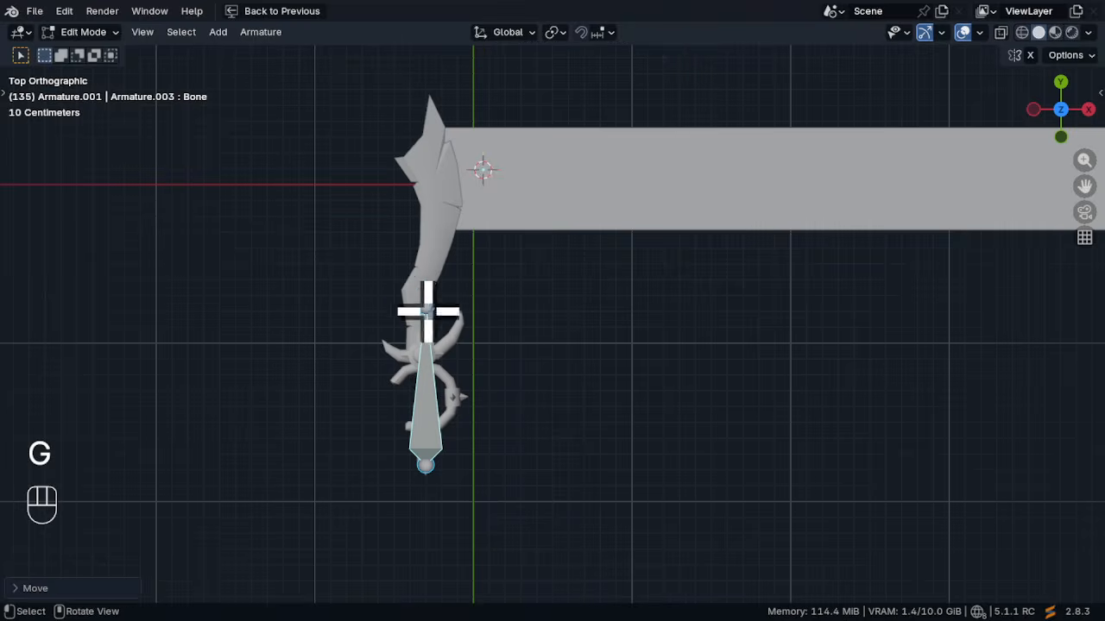
pyautogui.click(427, 310)
pyautogui.press('g')
pyautogui.press('z')
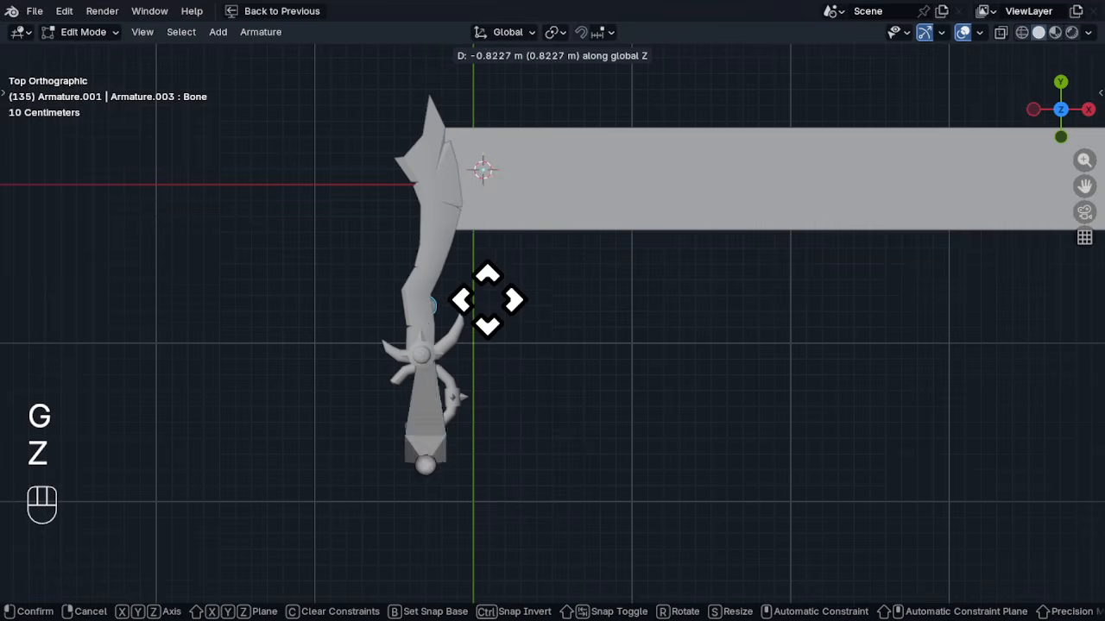
pyautogui.click(500, 322)
# Lengthen the bone by moving its tip along the Y axis up to the sword's point
pyautogui.press('g')
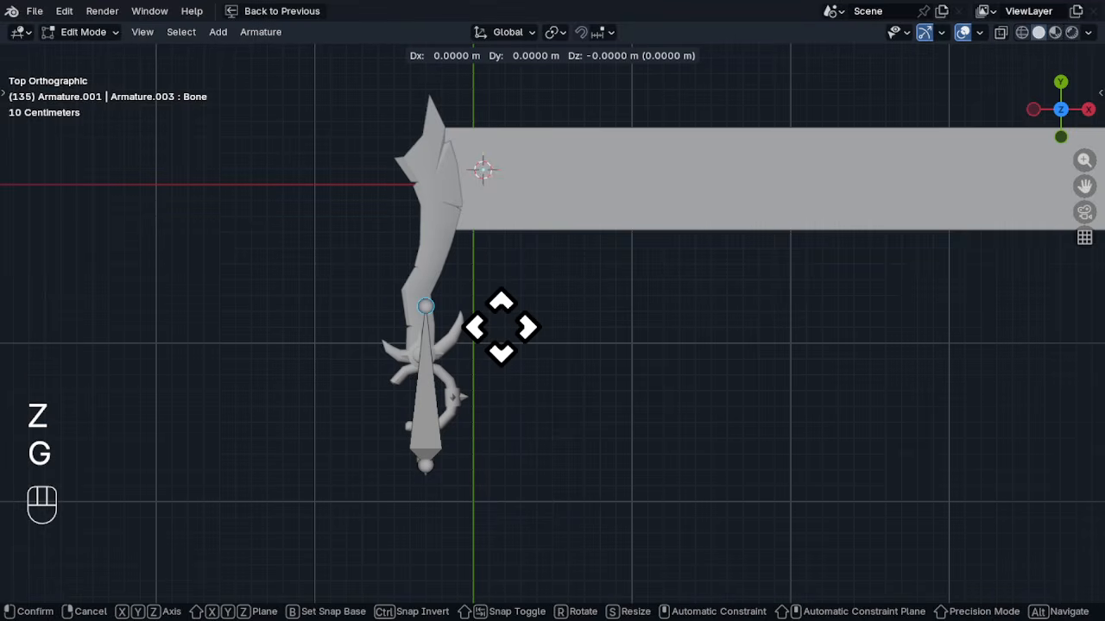
pyautogui.press('y')
pyautogui.click(507, 126)
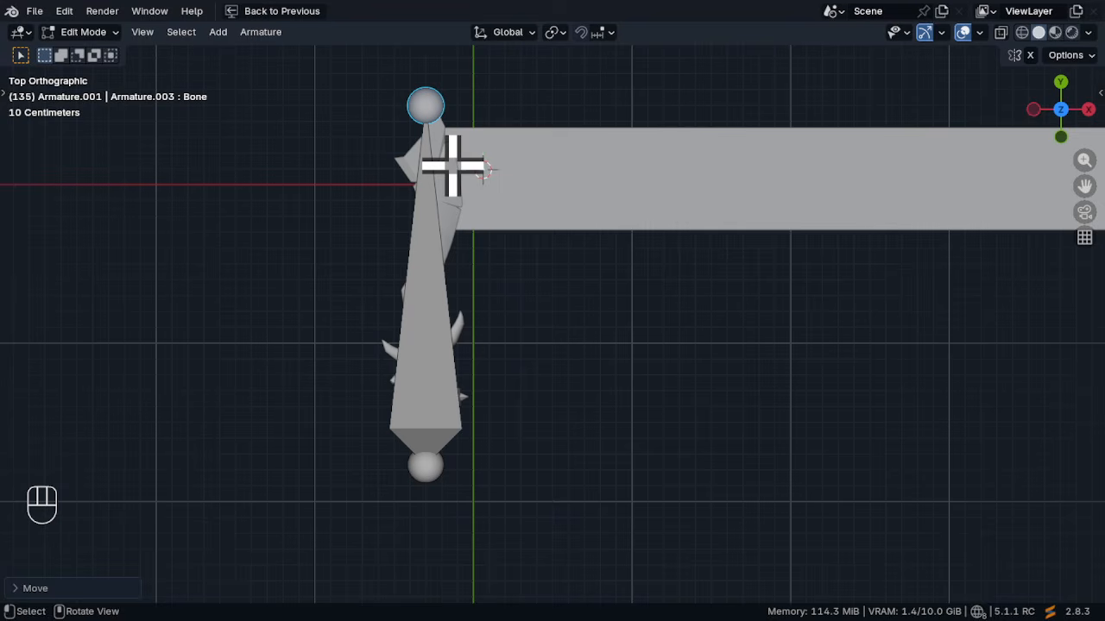
pyautogui.scroll(3, 452, 165)
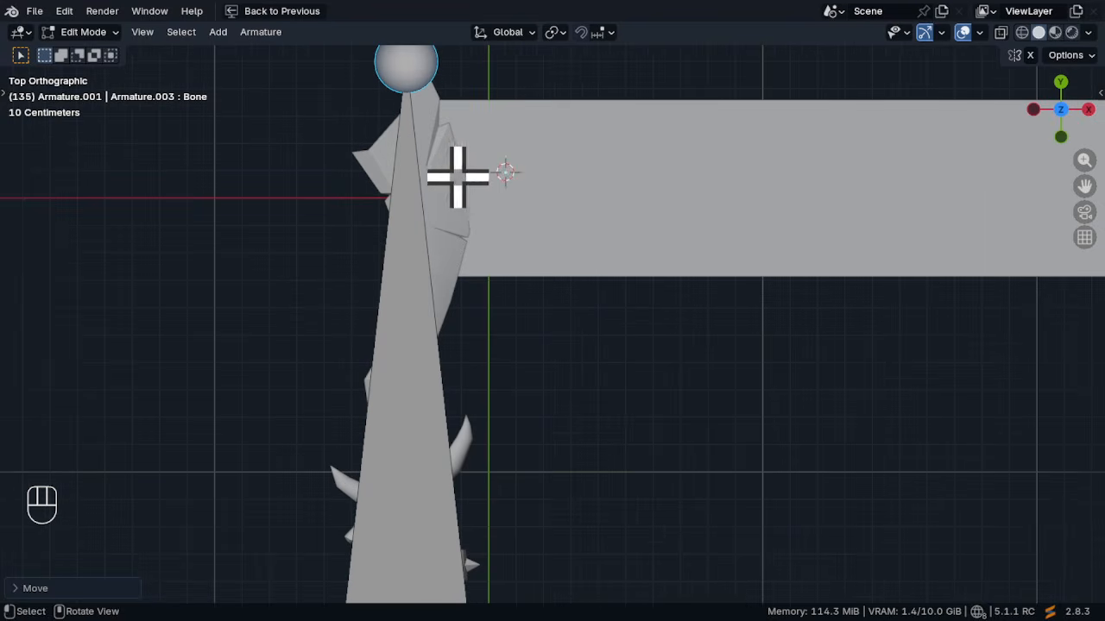
pyautogui.hotkey('shift', 'a')
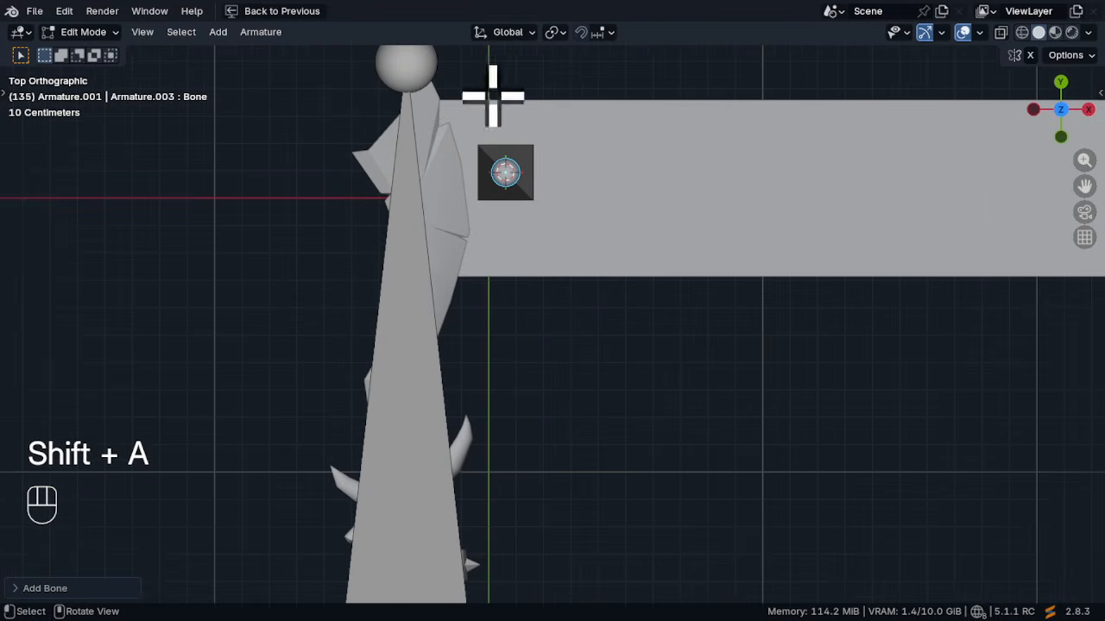
pyautogui.hotkey('ctrl', 'z')
pyautogui.keyDown('ctrl'); pyautogui.moveTo(513, 230); pyautogui.dragTo(516, 261, button='middle'); pyautogui.keyUp('ctrl')
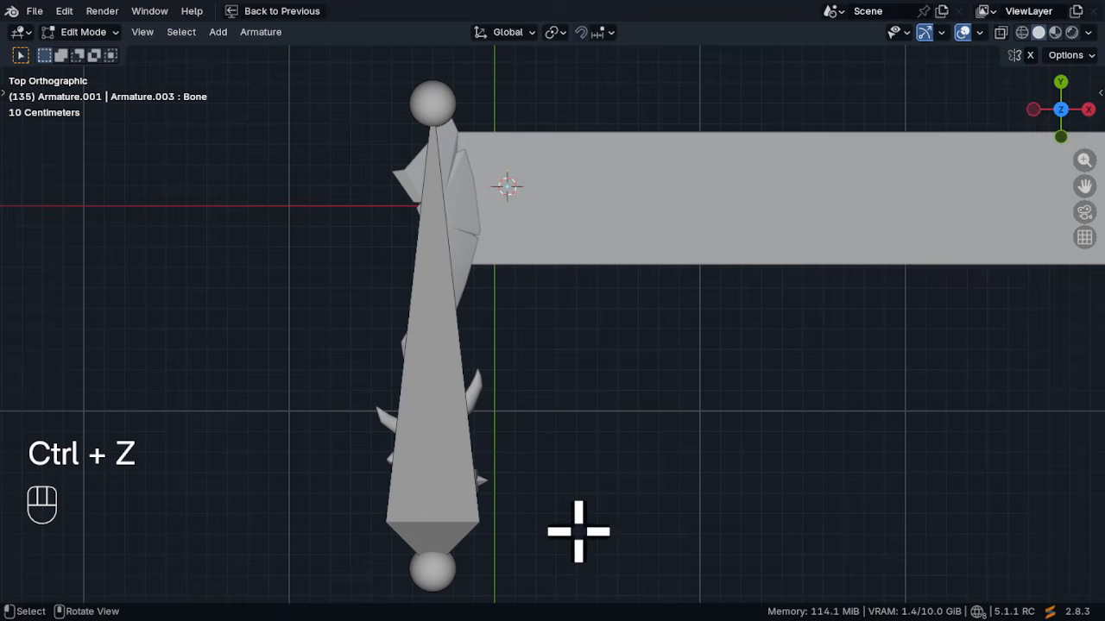
# Add a second bone to the armature and rotate it 90° about the global Y axis
pyautogui.hotkey('shift', 'a')
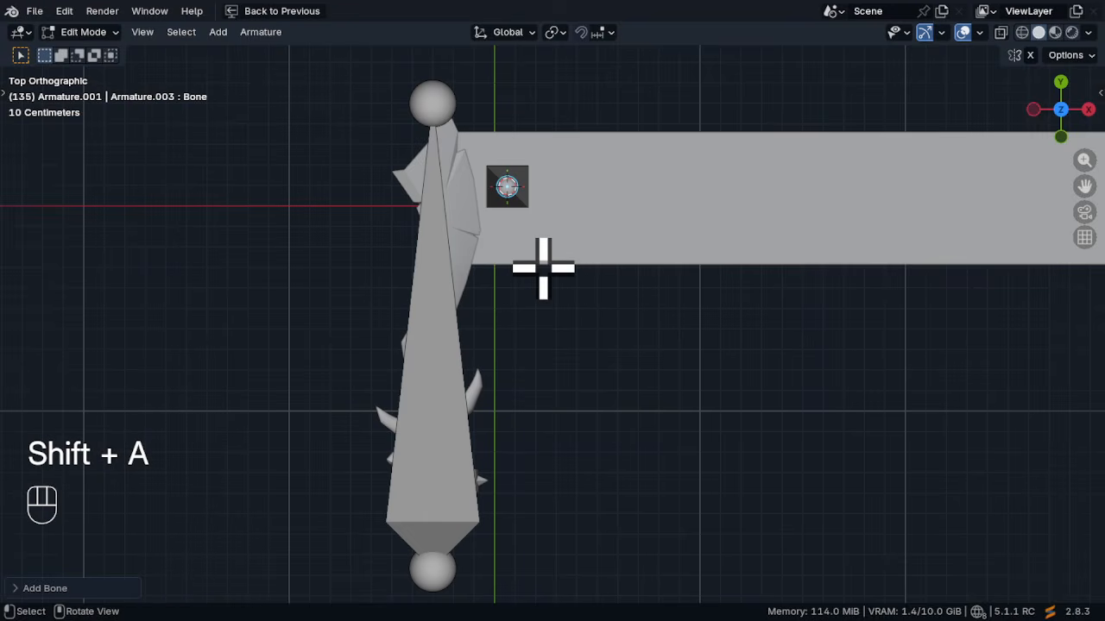
pyautogui.moveTo(611, 134); pyautogui.dragTo(484, 267)
pyautogui.press('r')
pyautogui.press('y')
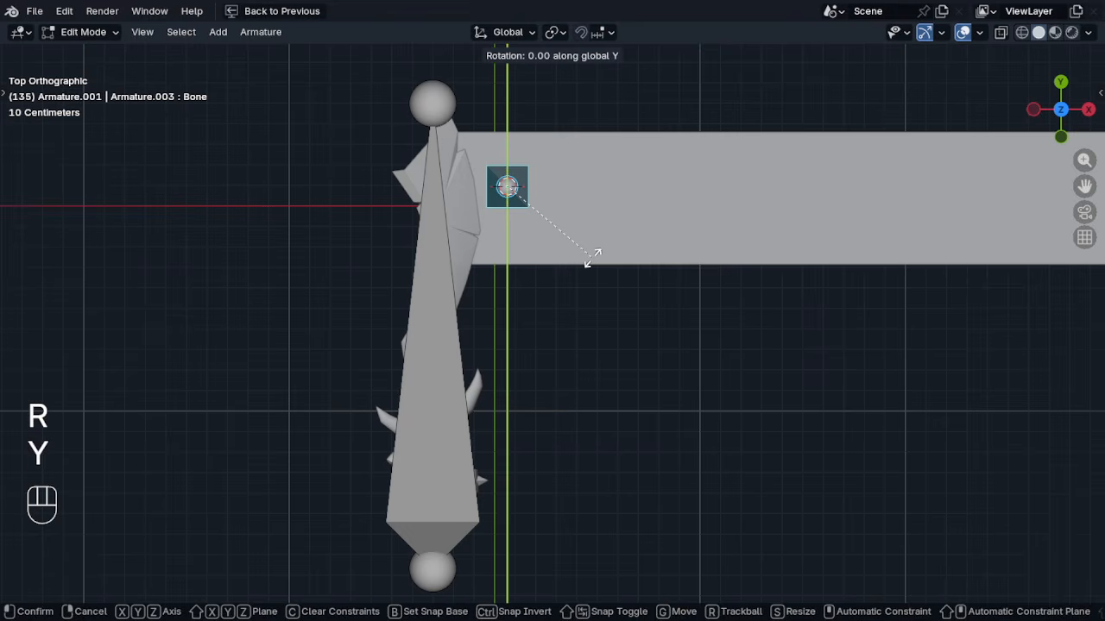
pyautogui.press('KP_9')
pyautogui.press('KP_0')
pyautogui.click(592, 258)
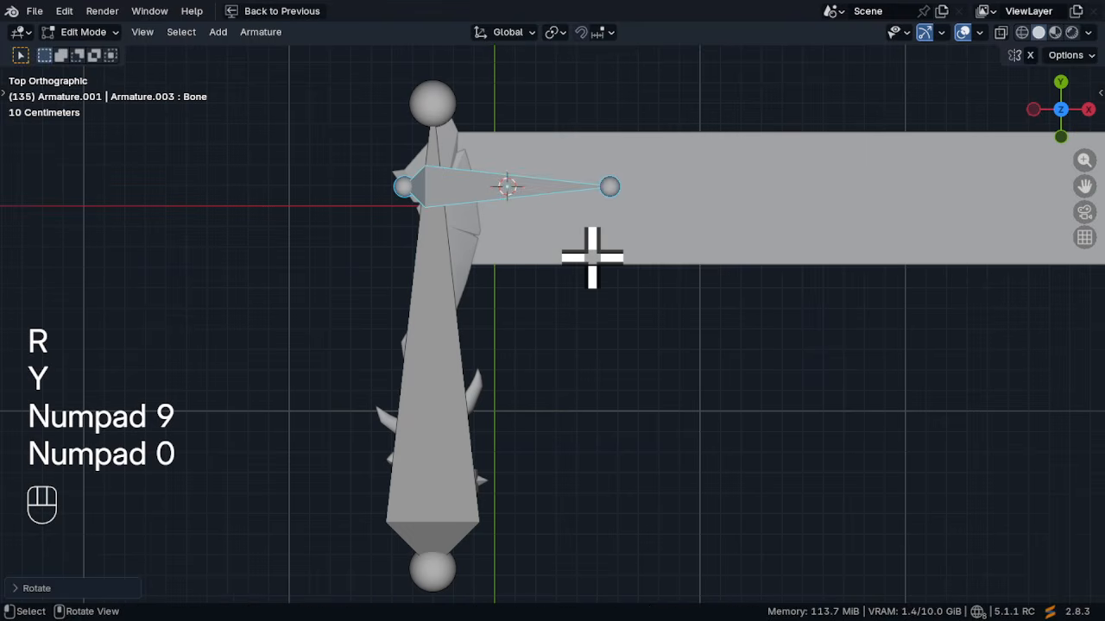
# Switch to wireframe display and move the second bone so its base sits on the trail plane's starting edge
pyautogui.hotkey('shift', 'z')
pyautogui.scroll(1, 498, 181)
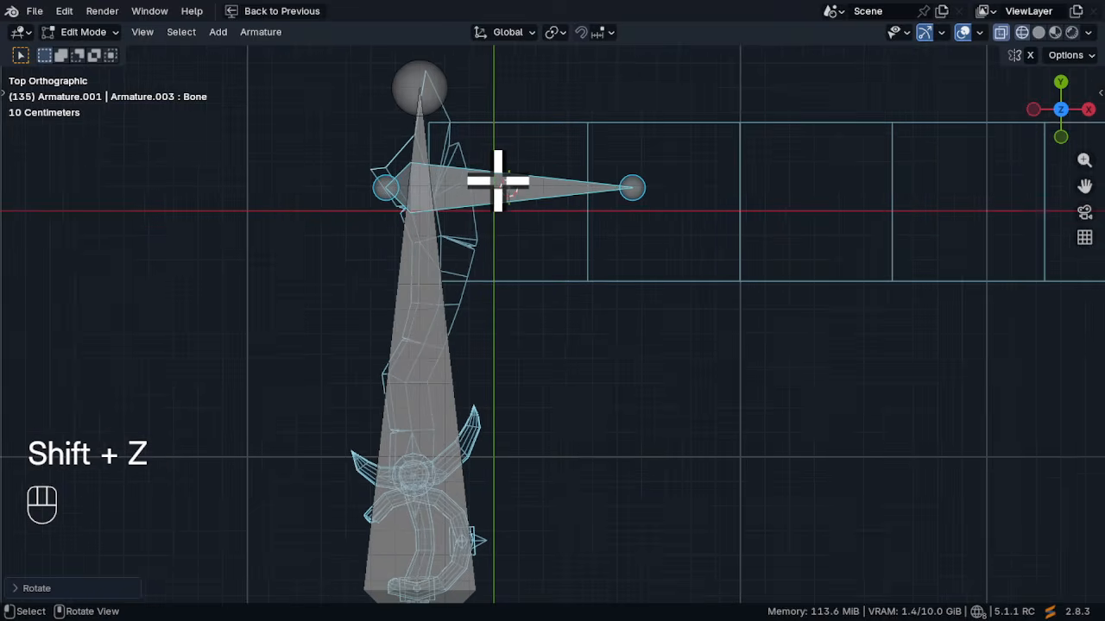
pyautogui.scroll(5, 374, 215)
pyautogui.press('g')
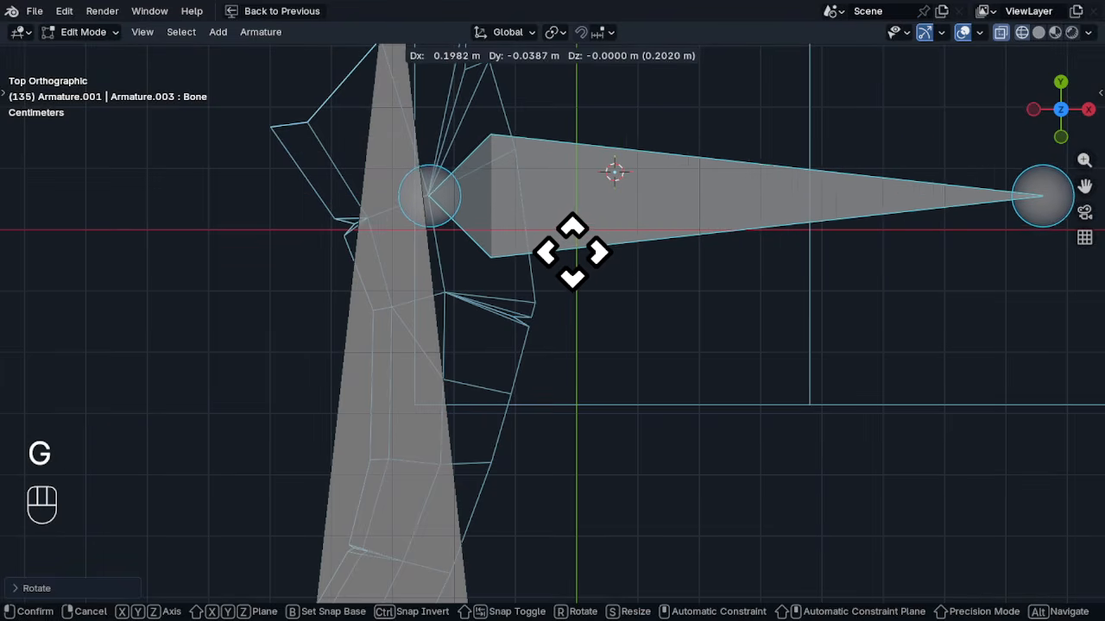
pyautogui.click(557, 252)
# Move the second bone's tip along the X axis to the trail plane's first inner edge
pyautogui.scroll(-3, 820, 222)
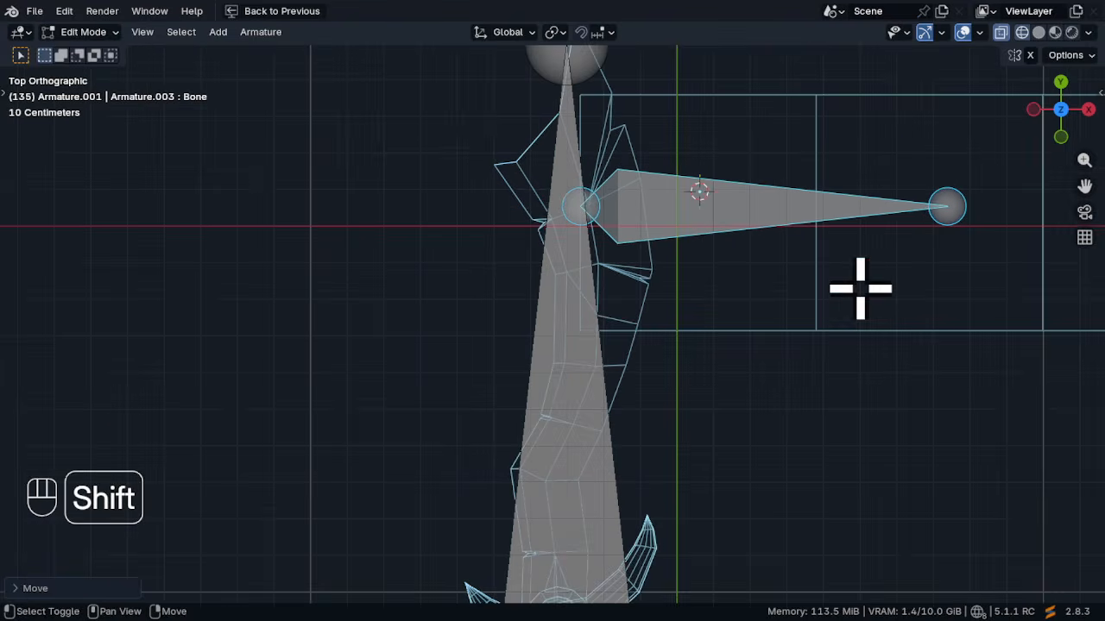
pyautogui.keyDown('shift'); pyautogui.moveTo(861, 289); pyautogui.dragTo(655, 328, button='middle'); pyautogui.keyUp('shift')
pyautogui.click(743, 248)
pyautogui.scroll(4, 673, 221)
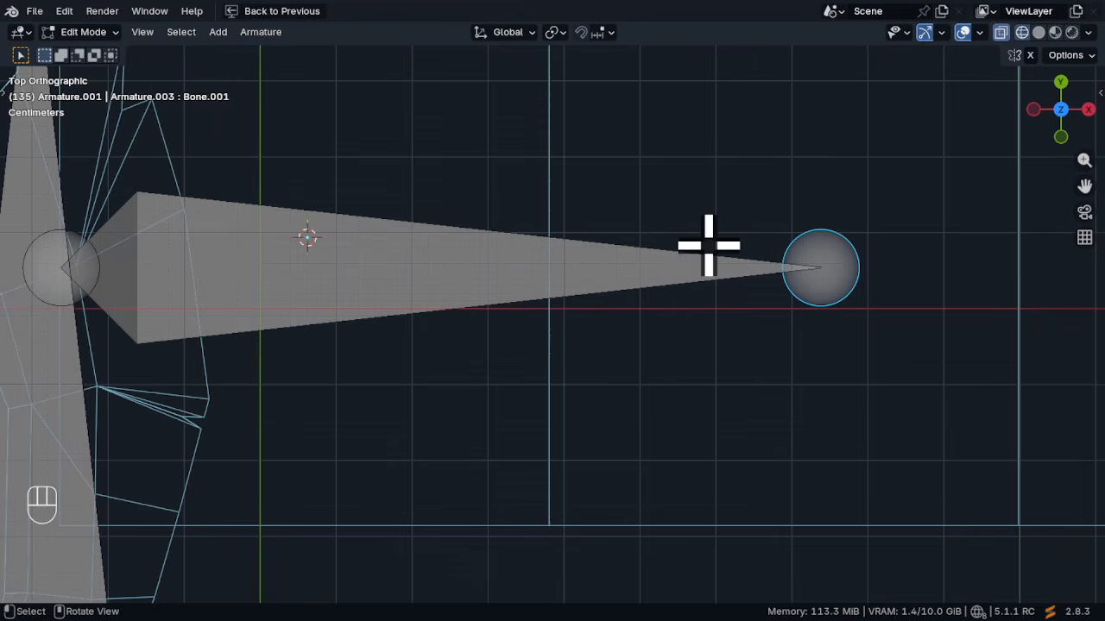
pyautogui.press('g')
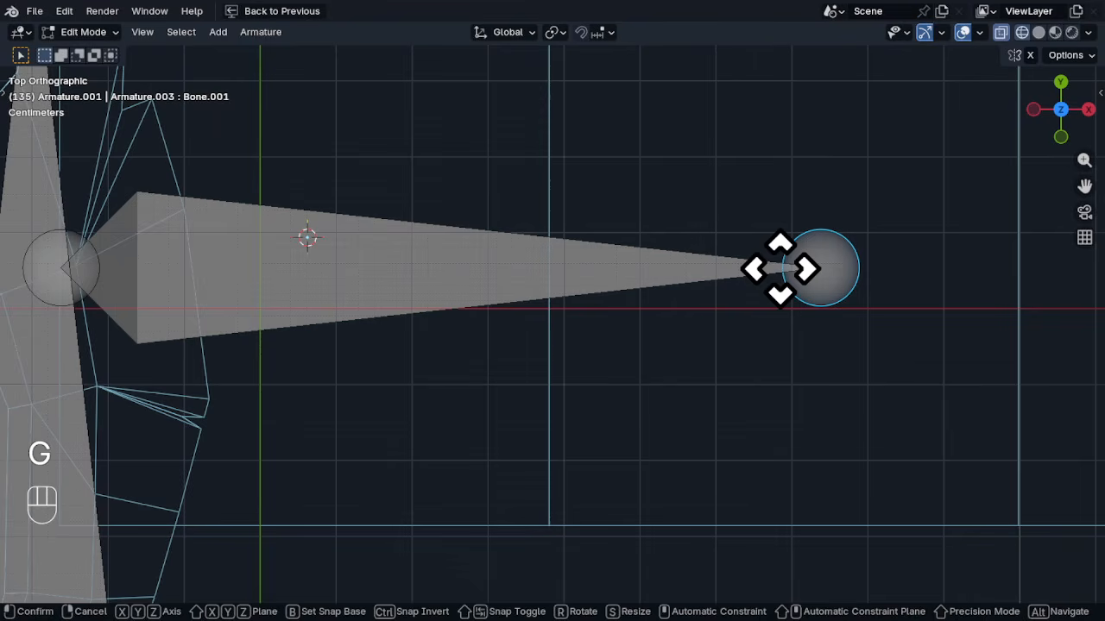
pyautogui.press('x')
pyautogui.press('z')
pyautogui.press('x')
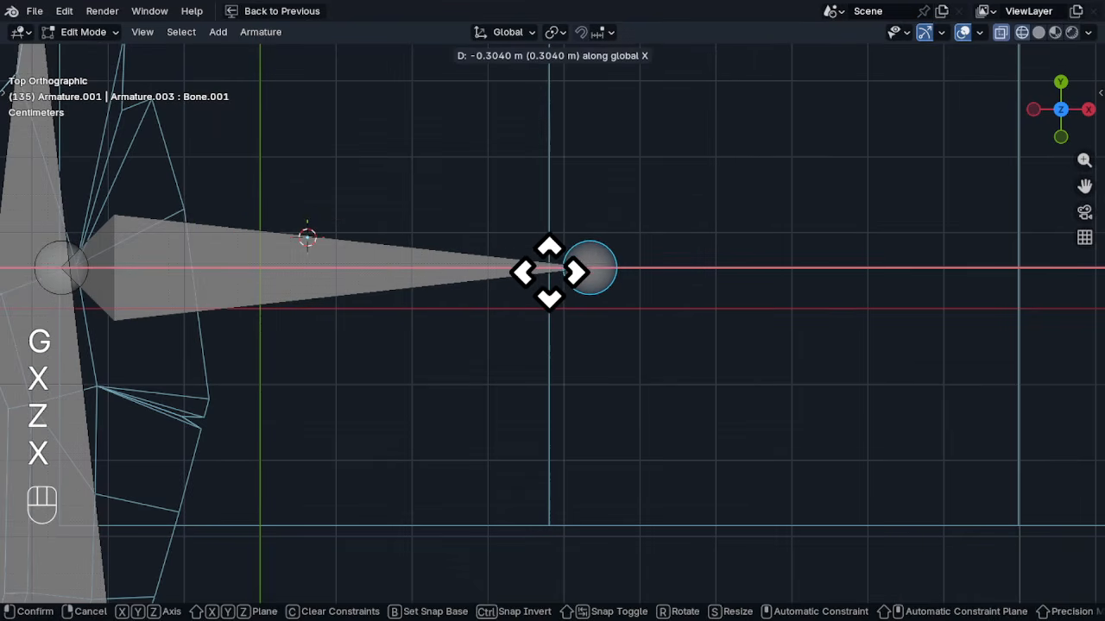
pyautogui.click(510, 299)
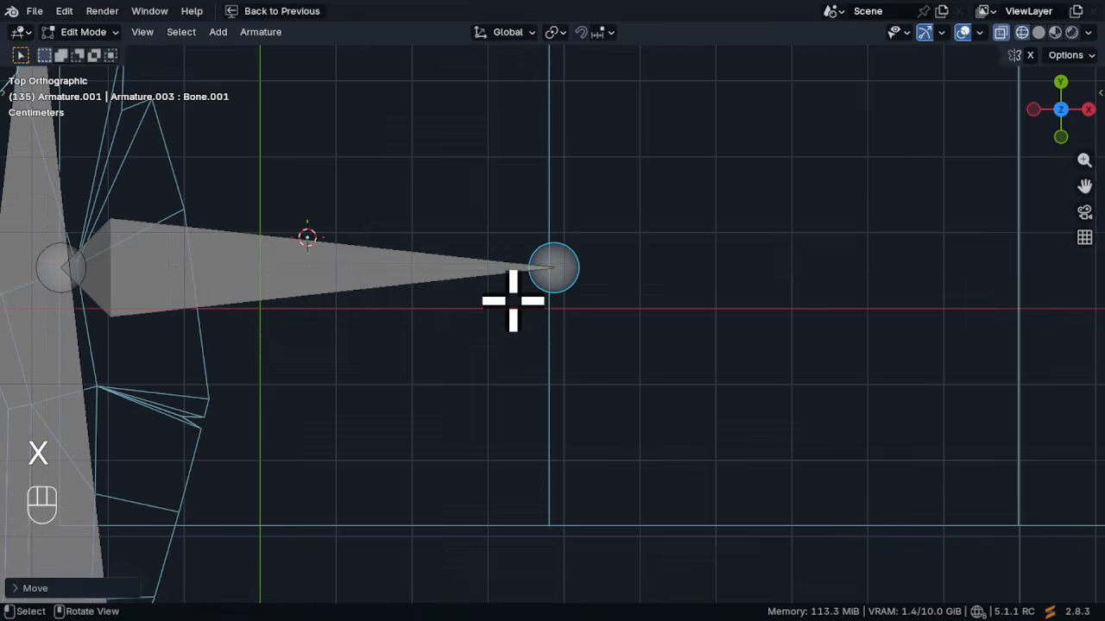
# Extrude a bone from the chain's tip along the X axis to the trail plane's second inner edge
pyautogui.scroll(-5, 513, 302)
pyautogui.keyDown('shift'); pyautogui.moveTo(700, 301); pyautogui.dragTo(489, 291, button='middle'); pyautogui.keyUp('shift')
pyautogui.press('e')
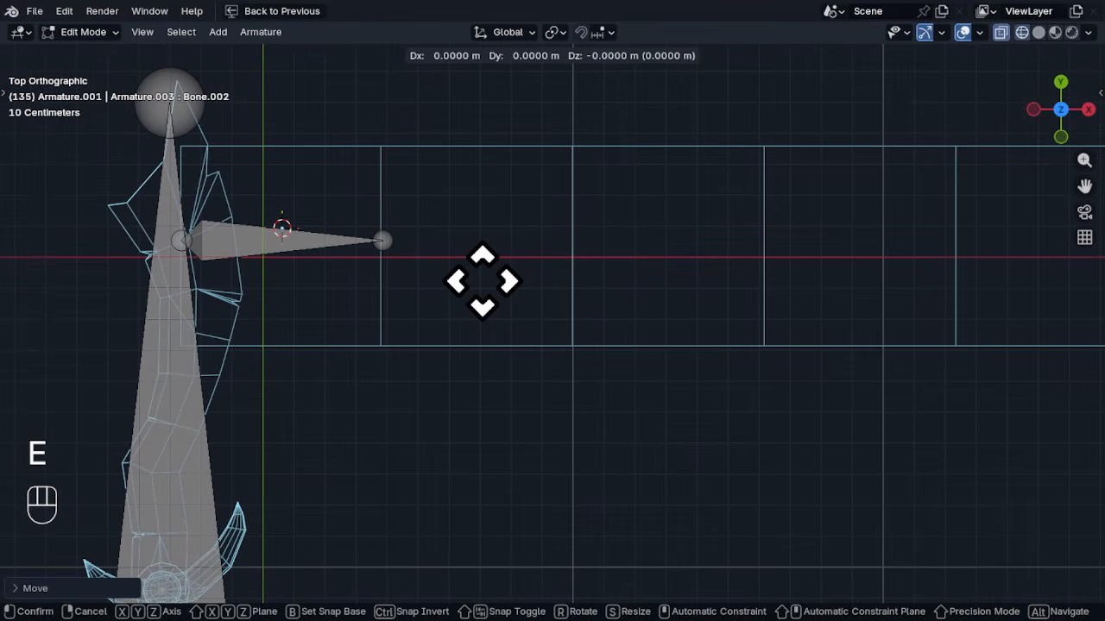
pyautogui.press('x')
pyautogui.click(673, 297)
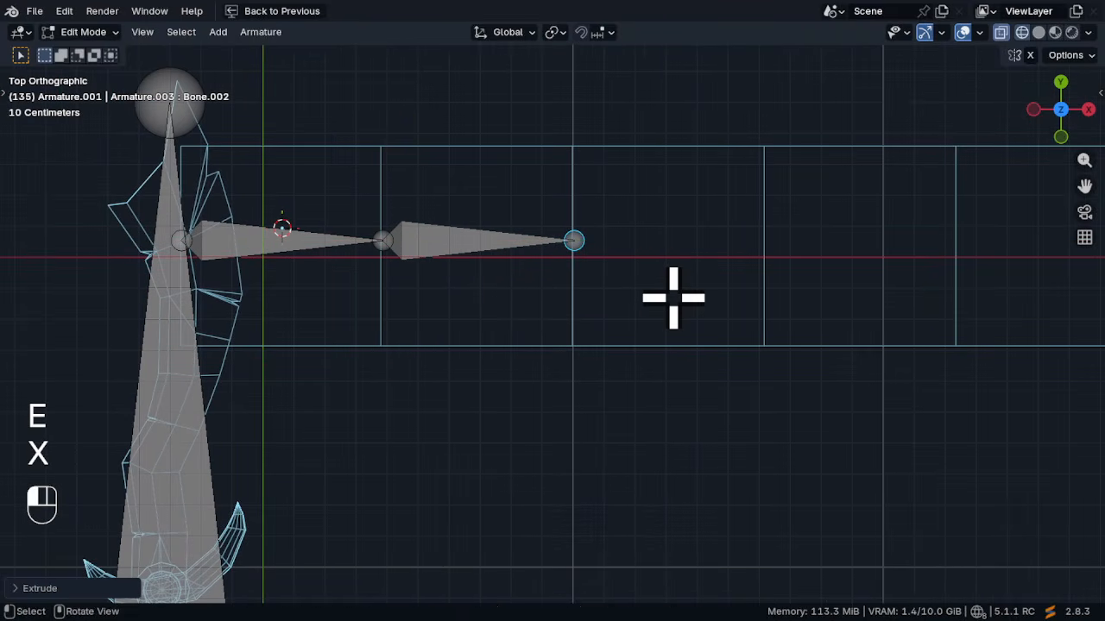
# Repeat the bone extrusion five times so the chain runs along the trail plane to its far end
pyautogui.keyDown('shift'); pyautogui.moveTo(673, 297); pyautogui.dragTo(547, 325, button='middle'); pyautogui.keyUp('shift')
pyautogui.hotkey('shift', 'r')
pyautogui.keyDown('shift'); pyautogui.moveTo(763, 343); pyautogui.dragTo(613, 337, button='middle'); pyautogui.keyUp('shift')
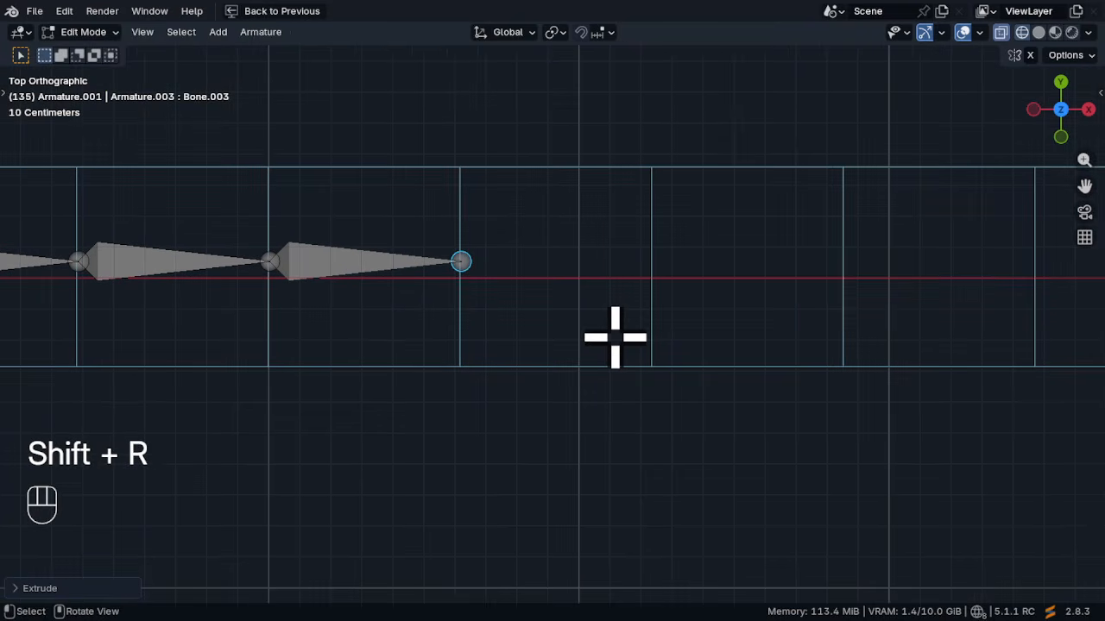
pyautogui.hotkey('shift', 'r')
pyautogui.keyDown('shift'); pyautogui.moveTo(814, 384); pyautogui.dragTo(551, 390, button='middle'); pyautogui.keyUp('shift')
pyautogui.hotkey('shift', 'r')
pyautogui.keyDown('shift'); pyautogui.moveTo(754, 375); pyautogui.dragTo(594, 375, button='middle'); pyautogui.keyUp('shift')
pyautogui.hotkey('shift', 'r')
pyautogui.hotkey('shift', 'r')
pyautogui.keyDown('ctrl'); pyautogui.moveTo(692, 339); pyautogui.dragTo(546, 311, button='middle'); pyautogui.keyUp('ctrl')
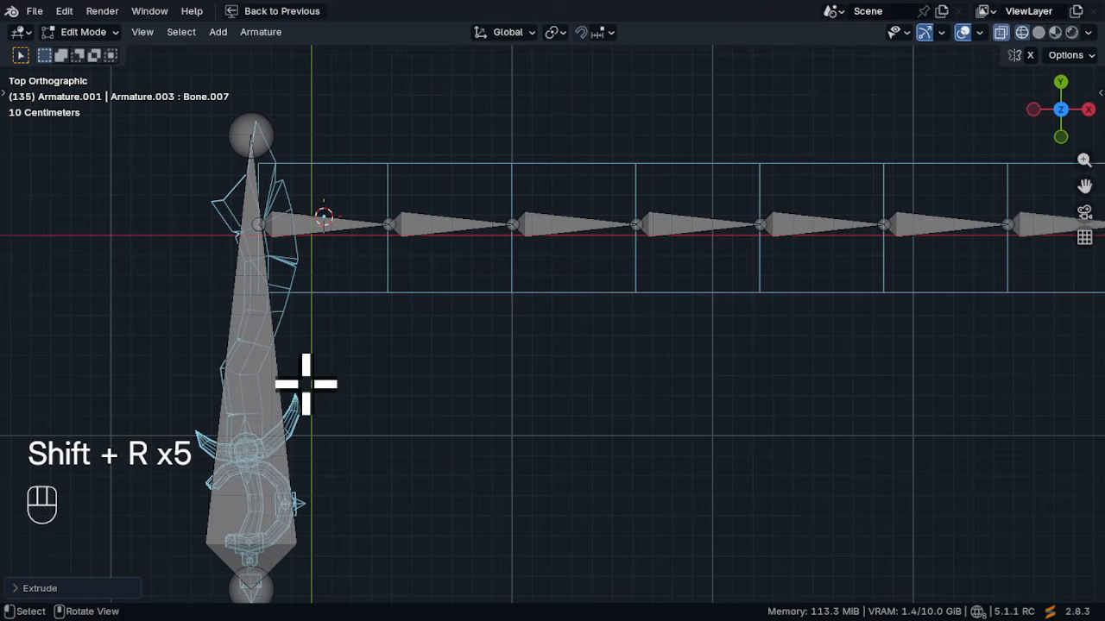
pyautogui.keyDown('shift'); pyautogui.moveTo(342, 347); pyautogui.dragTo(485, 249, button='middle'); pyautogui.keyUp('shift')
pyautogui.click(406, 298)
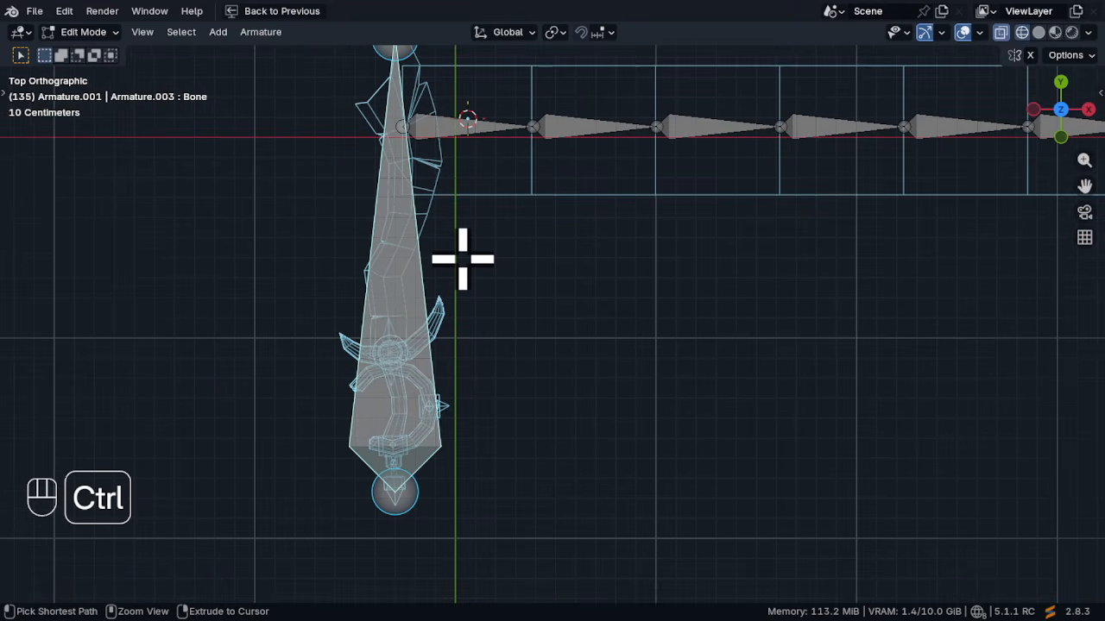
pyautogui.hotkey('ctrl', 'Tab')
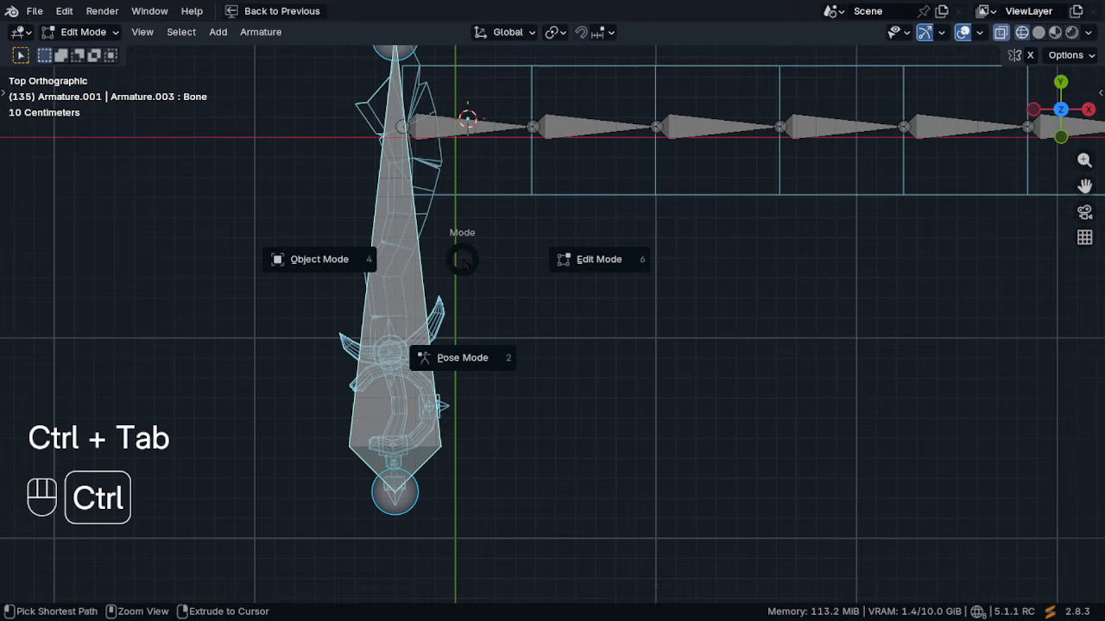
pyautogui.click(333, 263)
pyautogui.moveTo(449, 324); pyautogui.dragTo(629, 212, button='middle')
# In Edit Mode, move all the bones down about 0.4975 m along the global Z axis to the height of the sword and trail plane
pyautogui.press('Tab')
pyautogui.press('a')
pyautogui.press('KP_1')
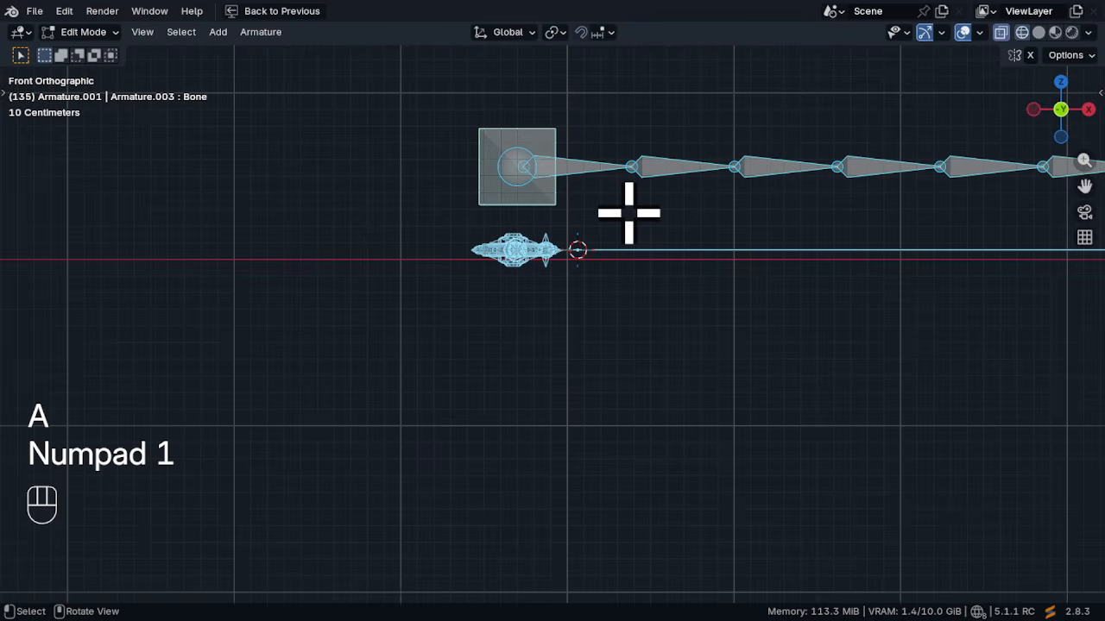
pyautogui.scroll(5, 505, 227)
pyautogui.press('g')
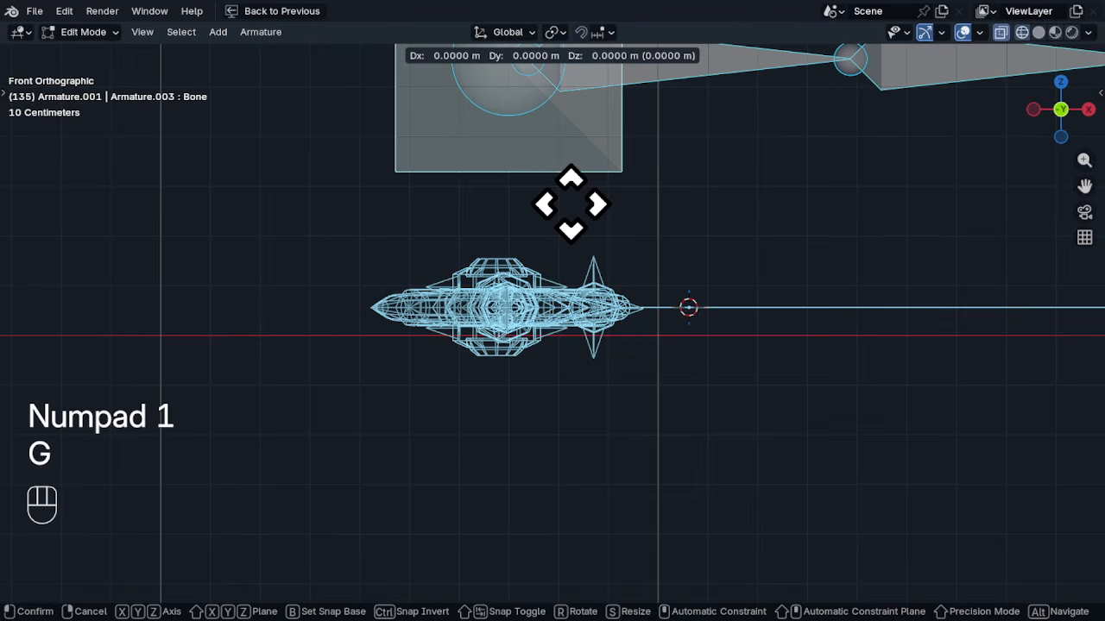
pyautogui.press('z')
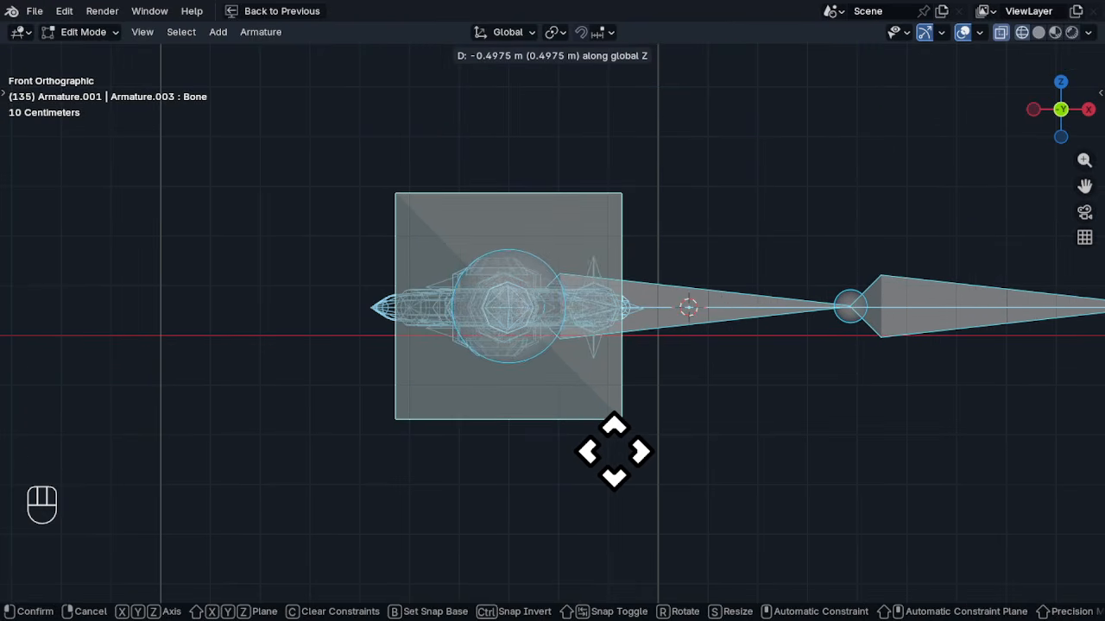
pyautogui.click(615, 449)
# Fine-tune the height of all bones by moving them about 0.0015 m up the Z axis onto the trail plane
pyautogui.scroll(8, 834, 341)
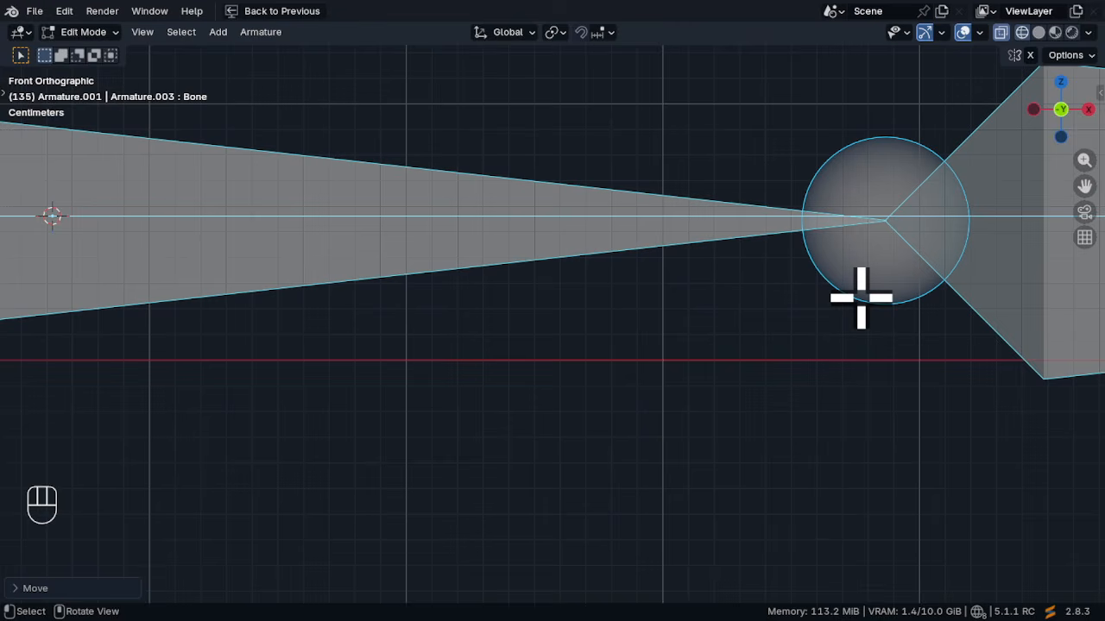
pyautogui.press('g')
pyautogui.press('z')
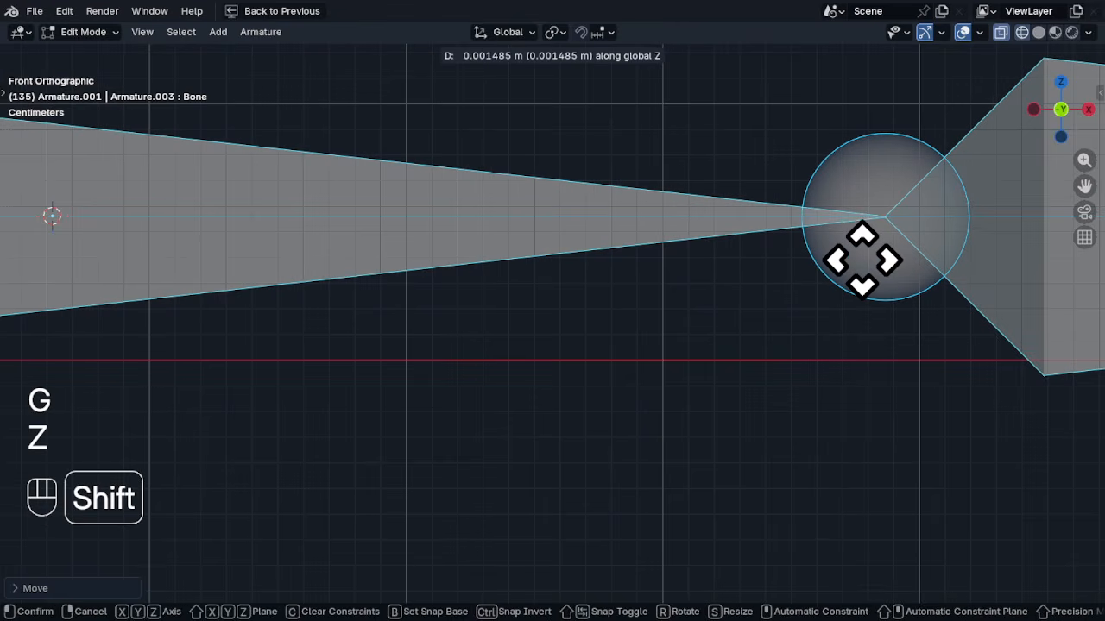
pyautogui.click(861, 259)
# Deselect the bones and return the viewport to solid display
pyautogui.keyDown('ctrl'); pyautogui.moveTo(535, 182); pyautogui.dragTo(578, 259, button='middle'); pyautogui.keyUp('ctrl')
pyautogui.moveTo(574, 259); pyautogui.dragTo(501, 382, button='middle')
pyautogui.moveTo(480, 294); pyautogui.dragTo(406, 298, button='middle')
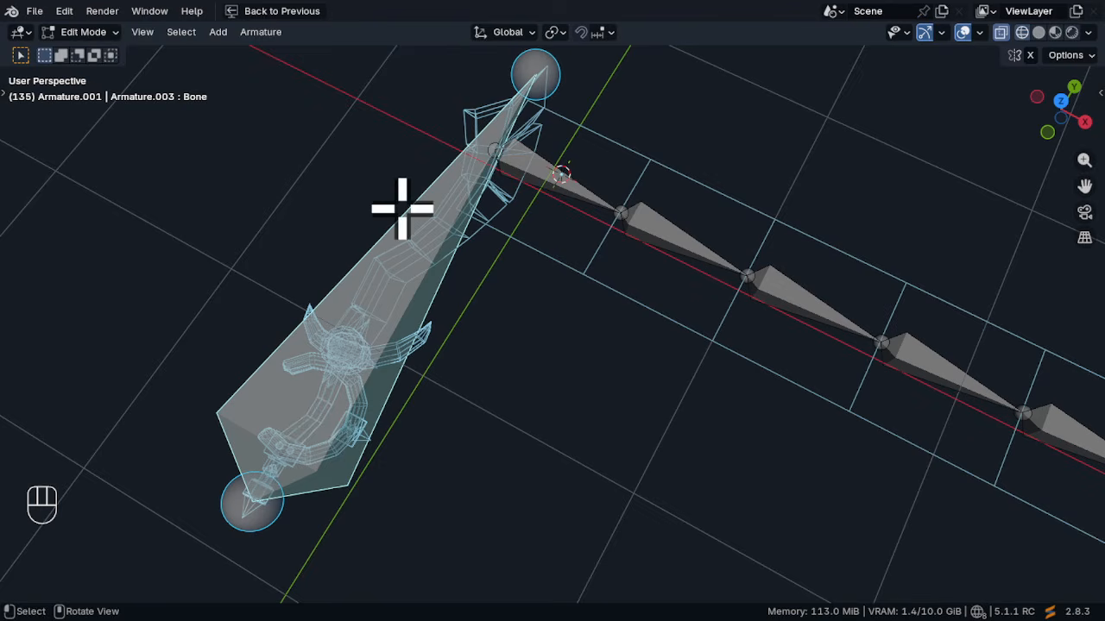
pyautogui.click(780, 420)
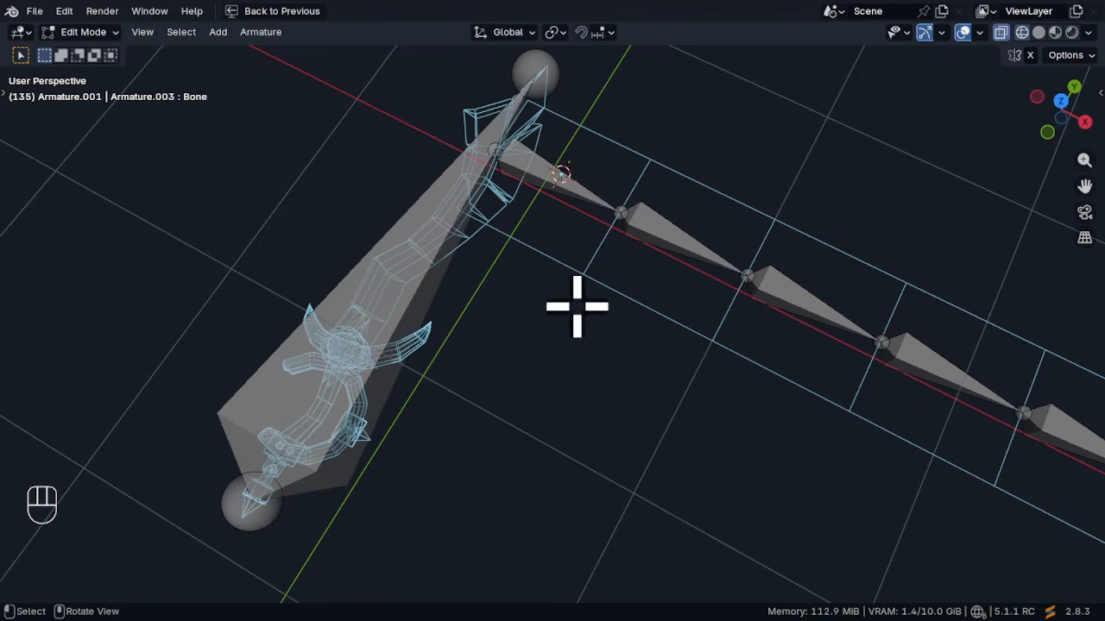
pyautogui.hotkey('shift', 'z')
pyautogui.hotkey('shift', 'z')
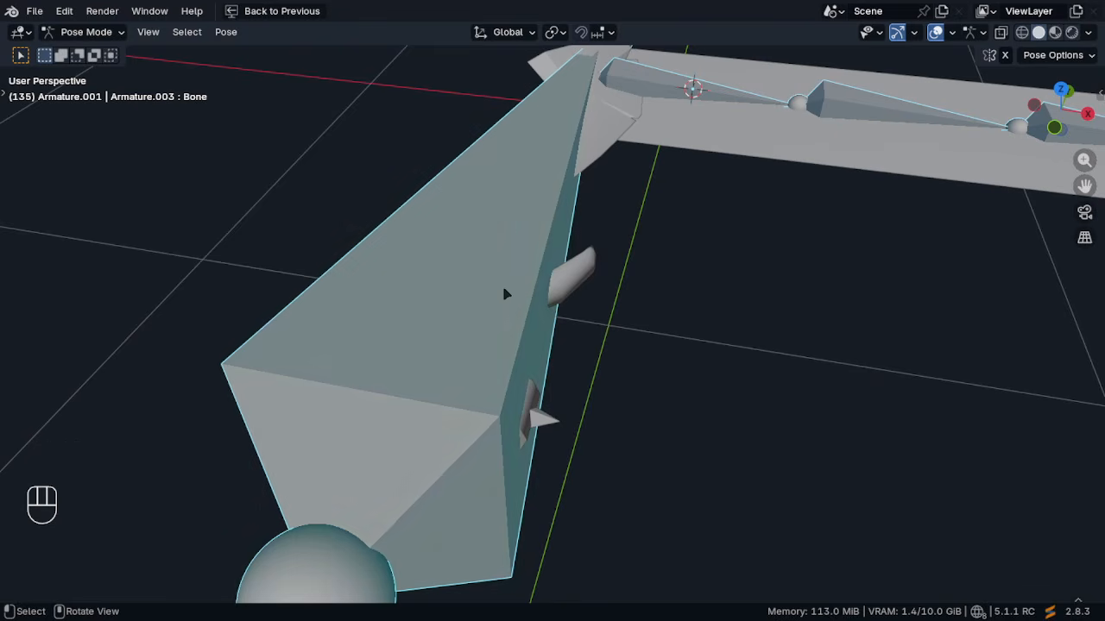
pyautogui.moveTo(506, 291); pyautogui.dragTo(448, 240, button='middle')
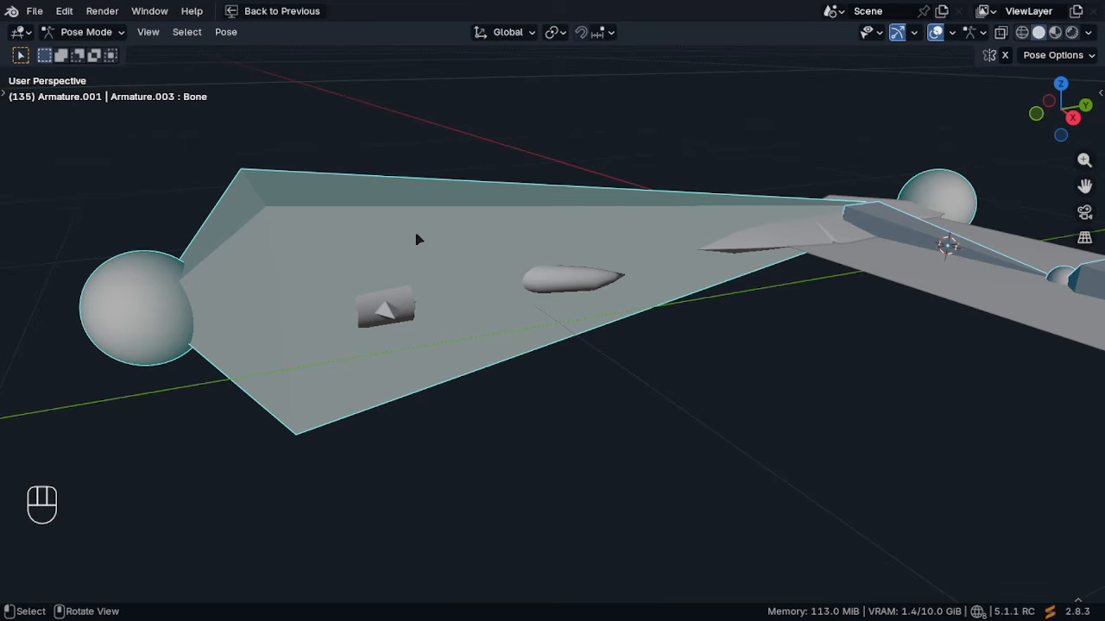
pyautogui.hotkey('ctrl', 'Tab')
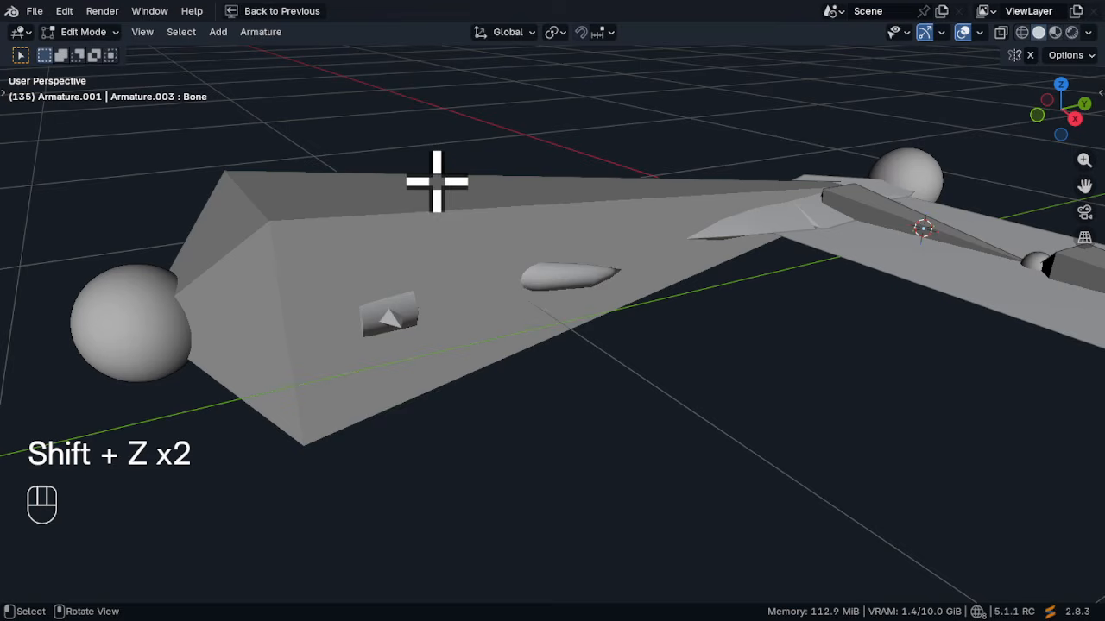
# Make the sword bone active in Edit Mode, and from Object Mode parent the sword to it with the Bone option
pyautogui.click(491, 229)
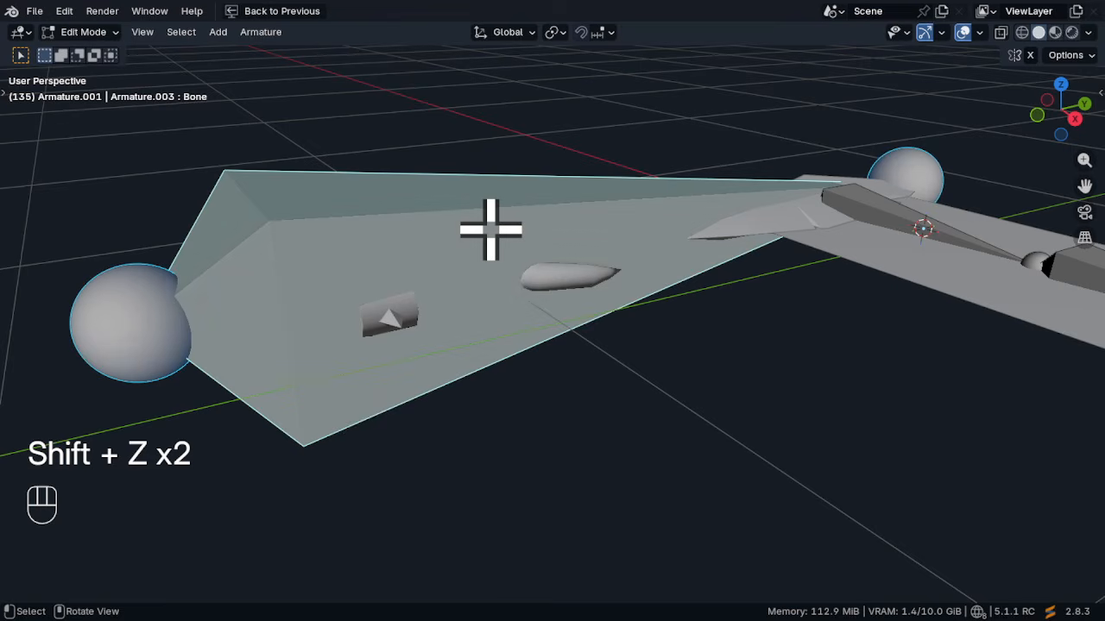
pyautogui.hotkey('ctrl', 'Tab')
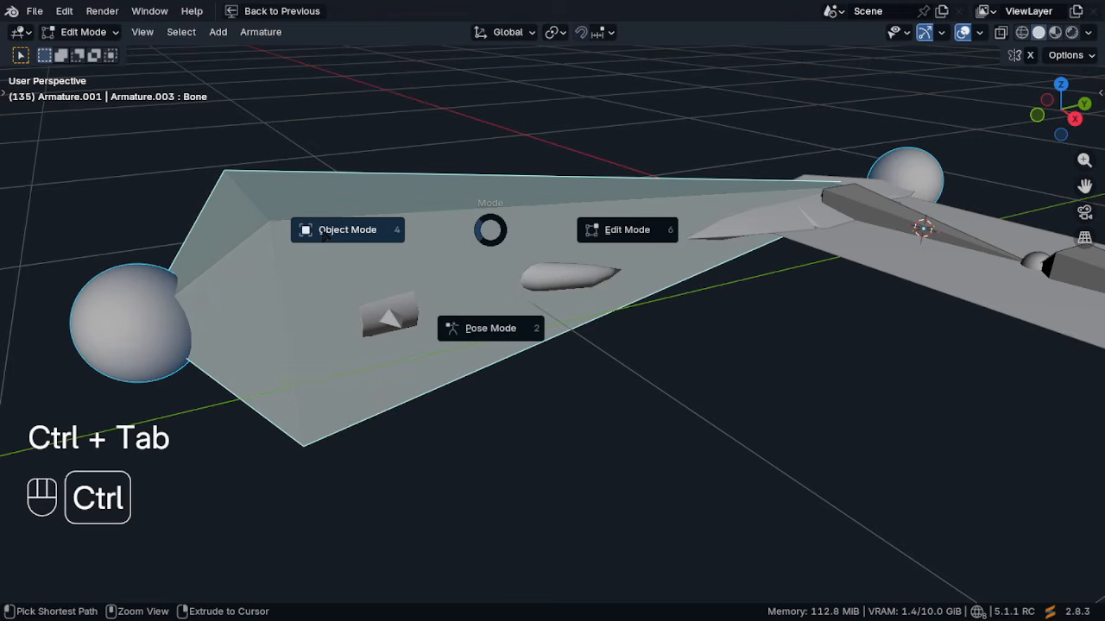
pyautogui.click(321, 225)
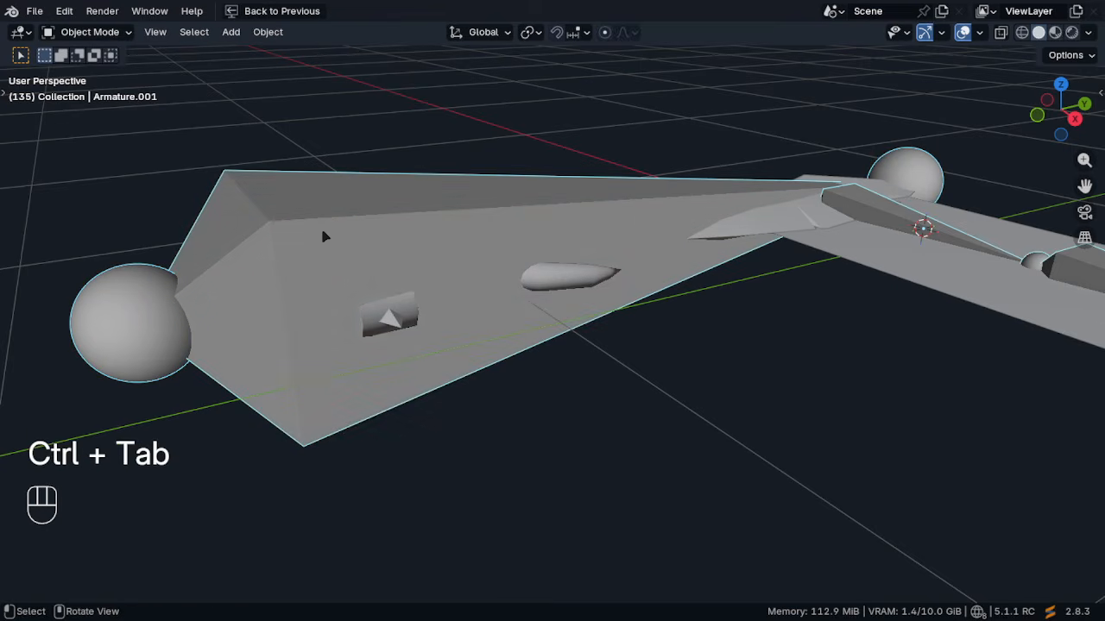
pyautogui.click(562, 280)
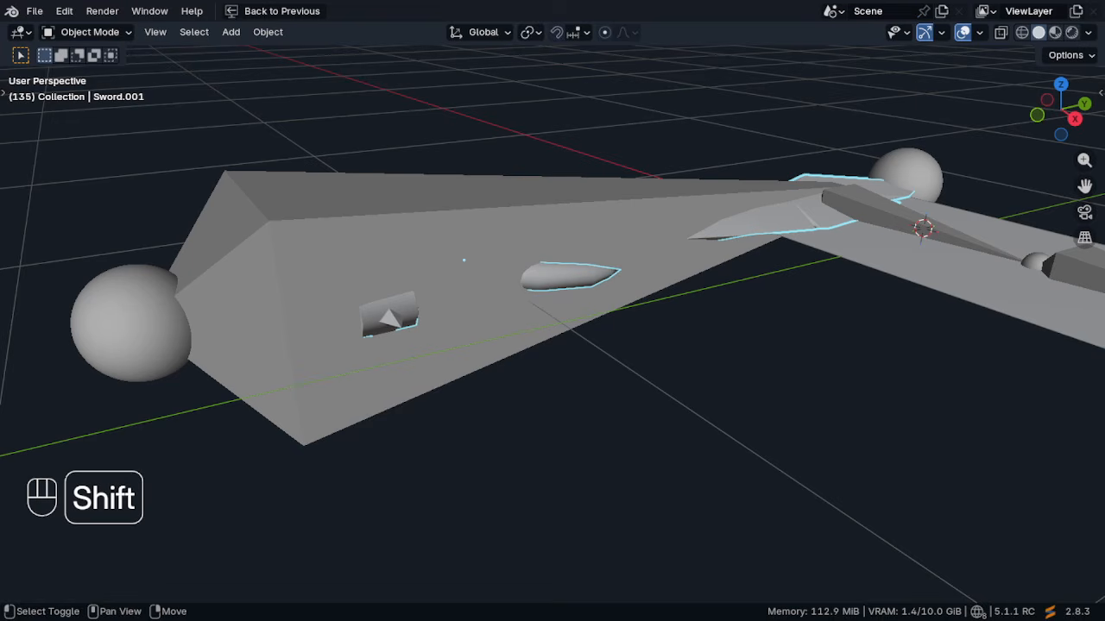
pyautogui.keyDown('shift'); pyautogui.click(387, 214); pyautogui.keyUp('shift')
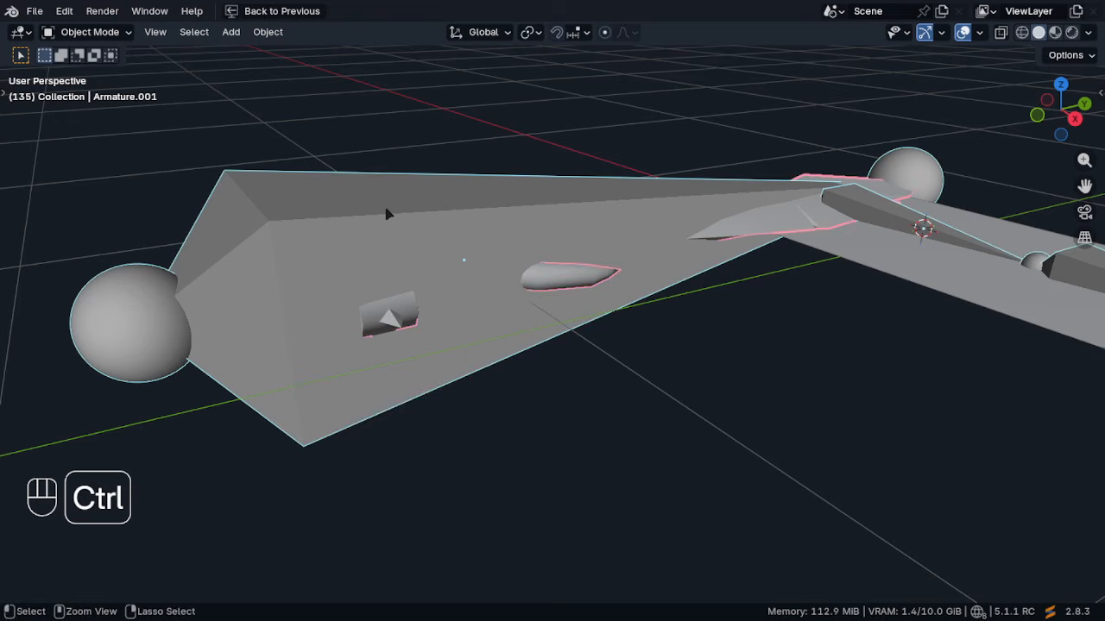
pyautogui.hotkey('ctrl', 'p')
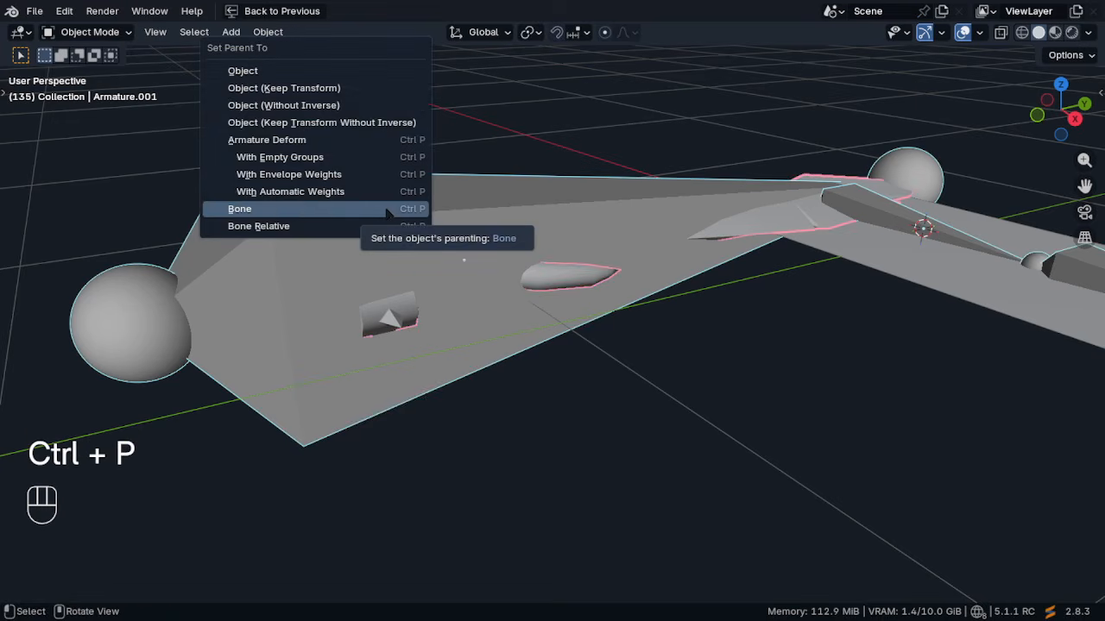
pyautogui.click(313, 214)
# Put the armature into Pose Mode with the sword bone selected
pyautogui.moveTo(383, 249); pyautogui.dragTo(429, 248, button='middle')
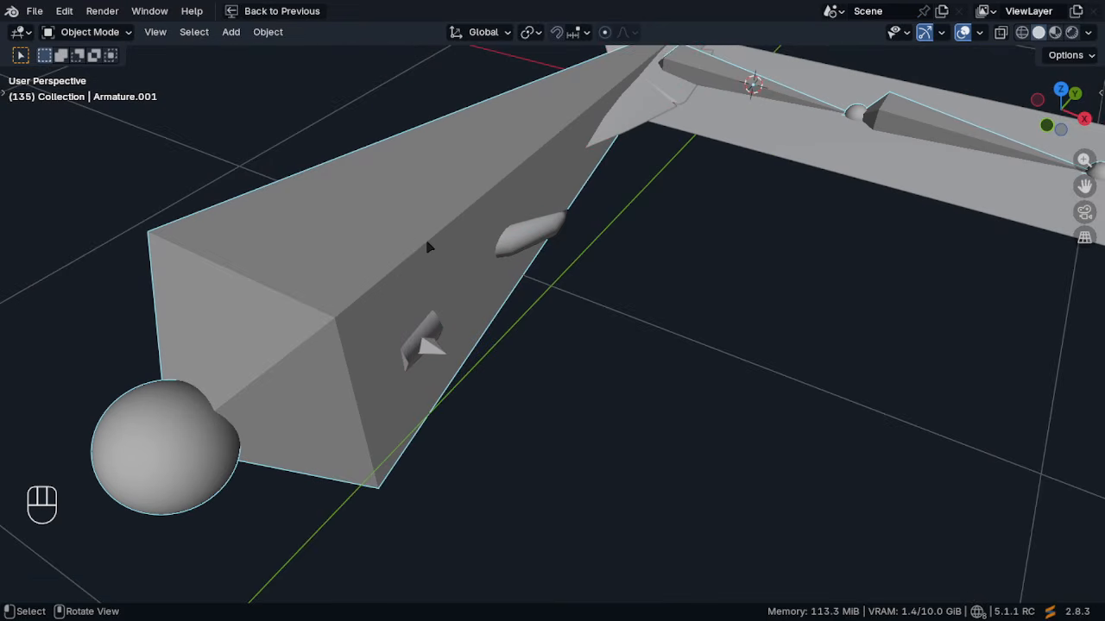
pyautogui.press('ctrl')
pyautogui.hotkey('ctrl', 'Tab')
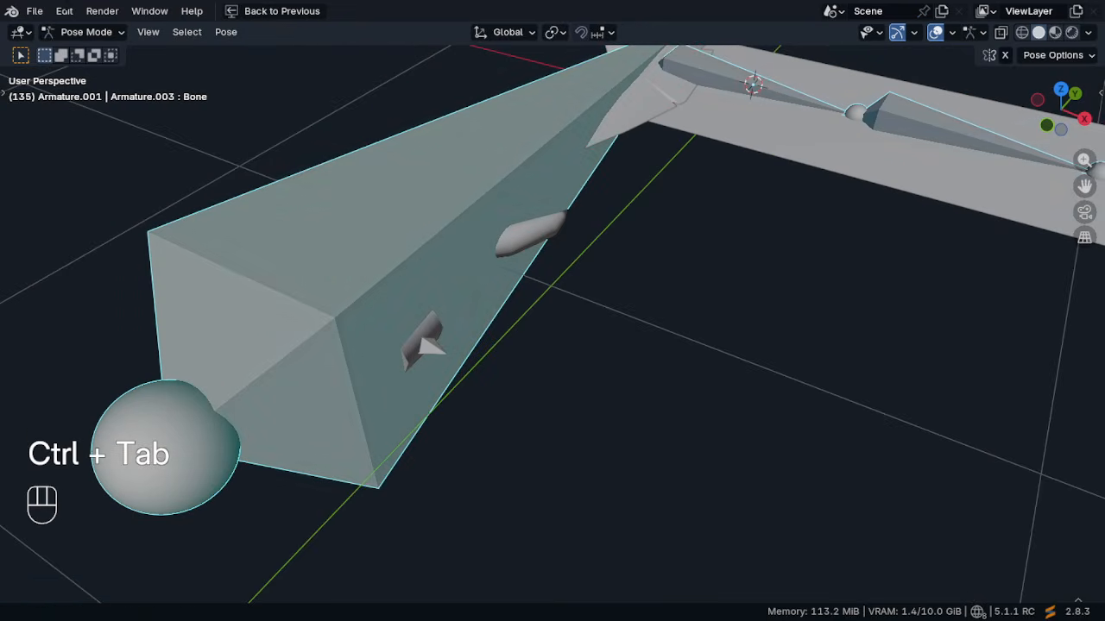
pyautogui.click(86, 32)
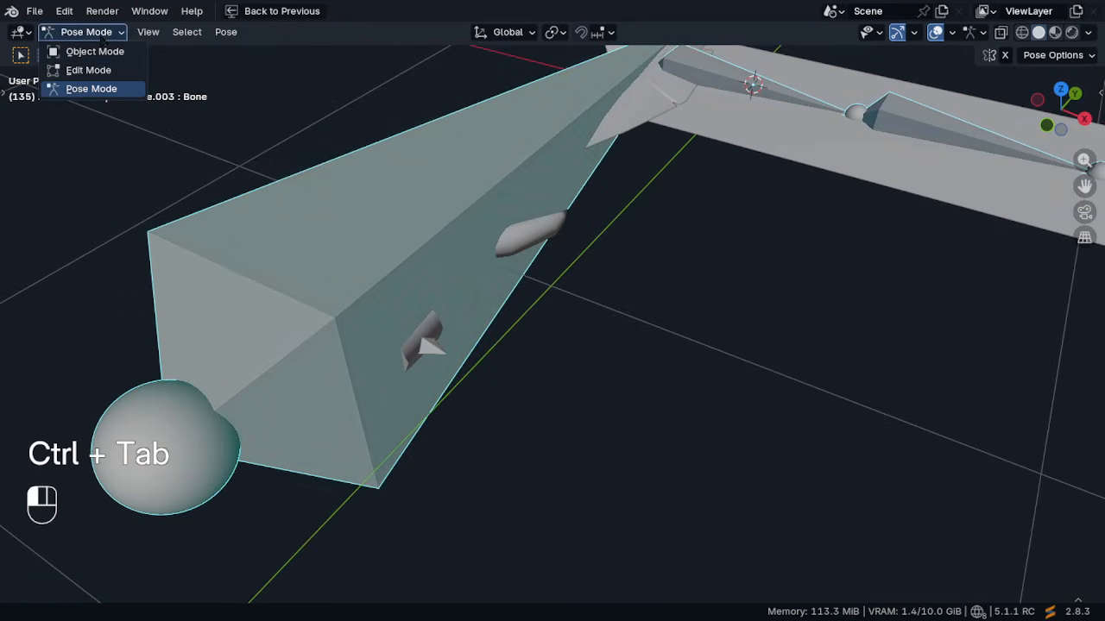
pyautogui.click(91, 89)
pyautogui.press('ctrl')
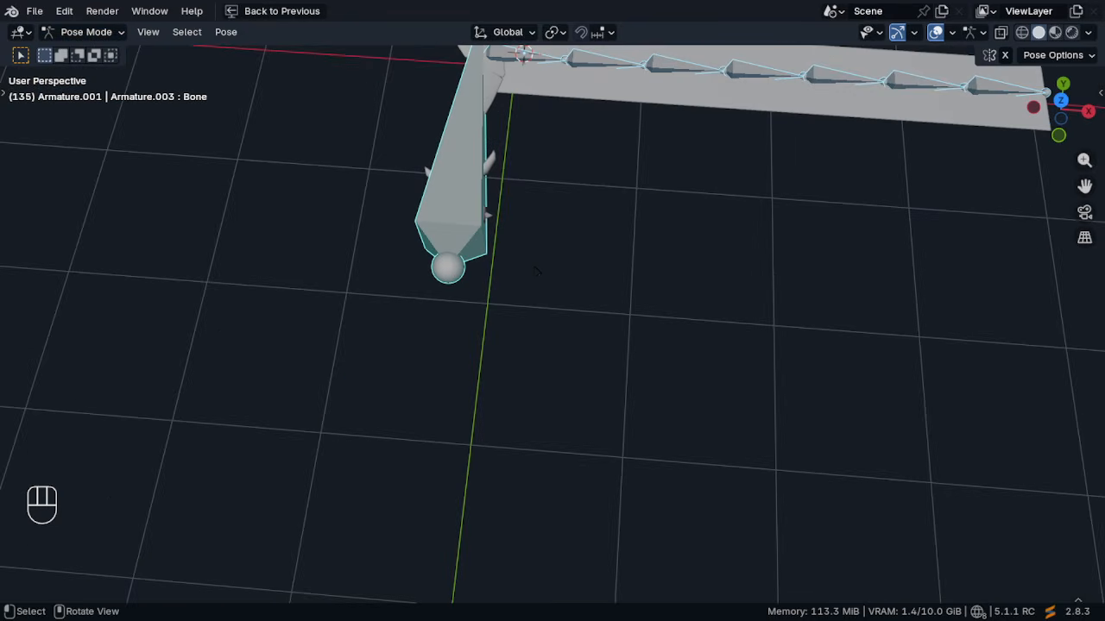
# Test-move the sword bone to check how the sword and the trail bones respond, cancelling the moves
pyautogui.press('g')
pyautogui.rightClick(457, 226)
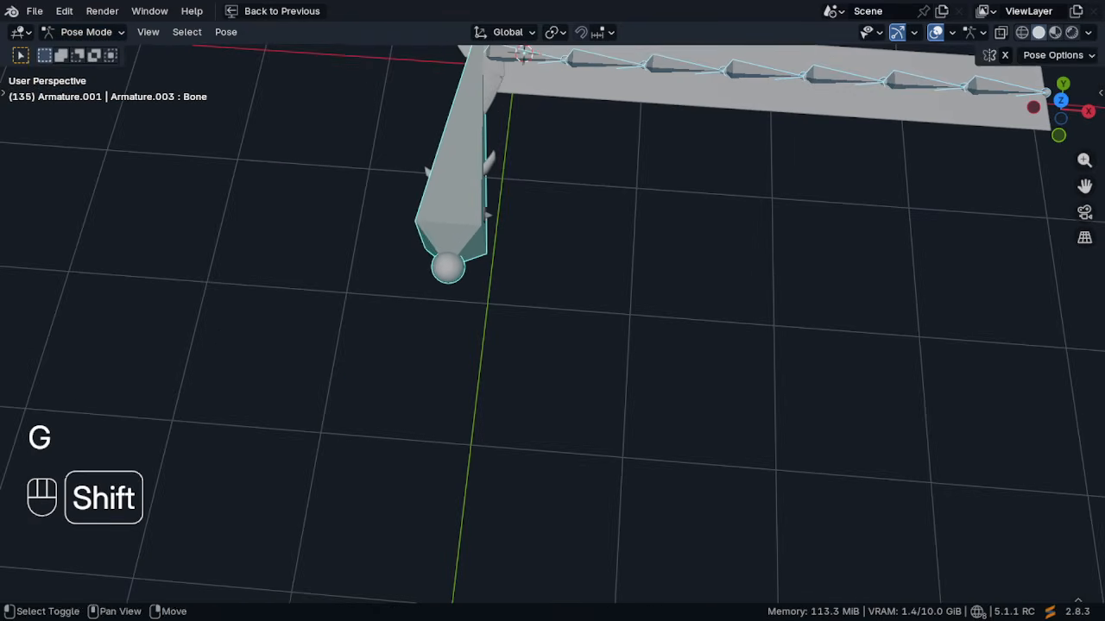
pyautogui.keyDown('shift'); pyautogui.moveTo(487, 210); pyautogui.dragTo(476, 381, button='middle'); pyautogui.keyUp('shift')
pyautogui.press('g')
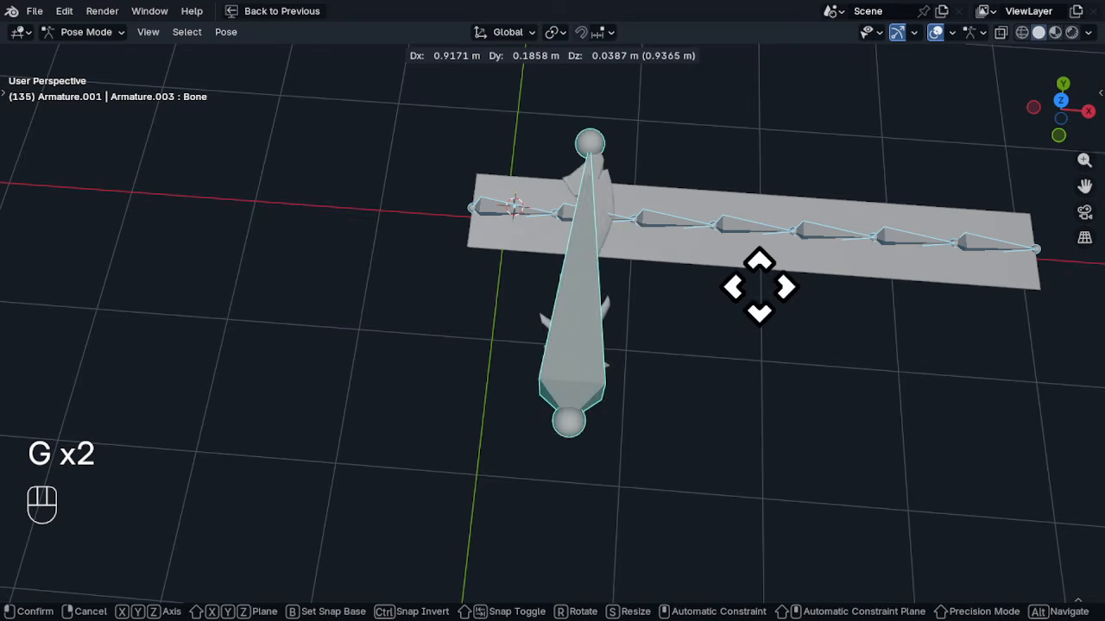
pyautogui.click(419, 253)
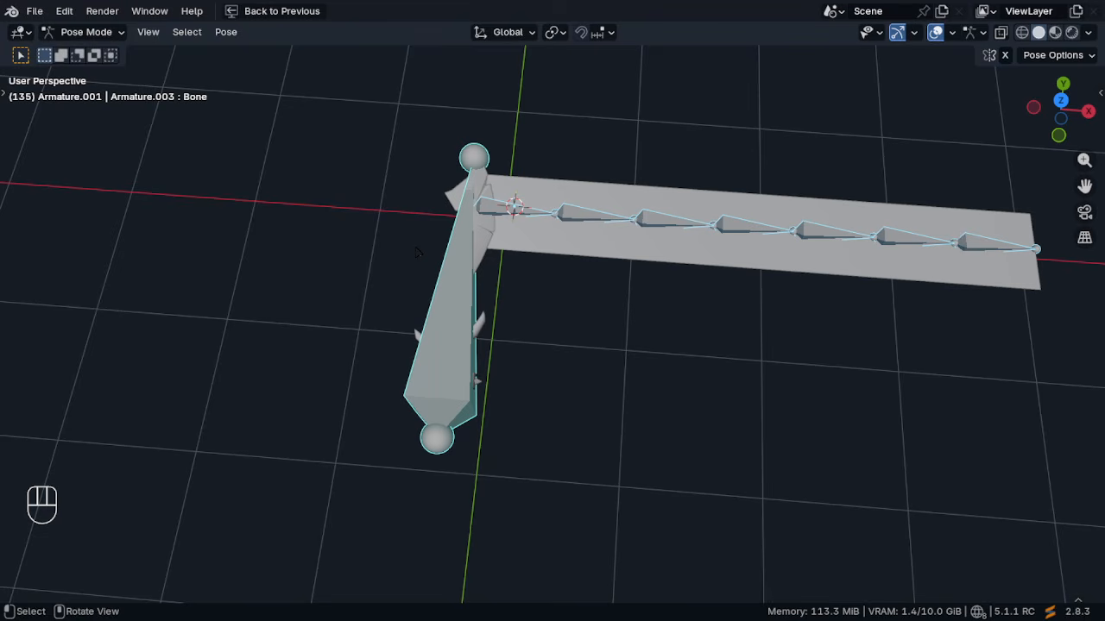
pyautogui.scroll(5, 570, 226)
pyautogui.keyDown('shift'); pyautogui.moveTo(579, 220); pyautogui.dragTo(646, 144, button='middle'); pyautogui.keyUp('shift')
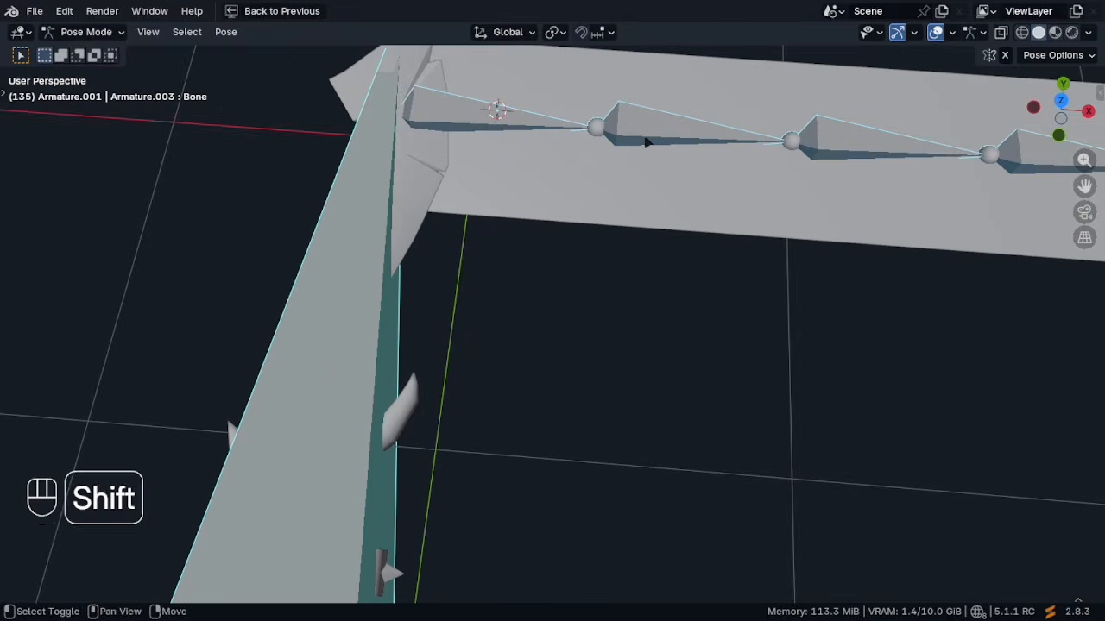
pyautogui.scroll(-2, 634, 199)
pyautogui.press('g')
pyautogui.rightClick(518, 149)
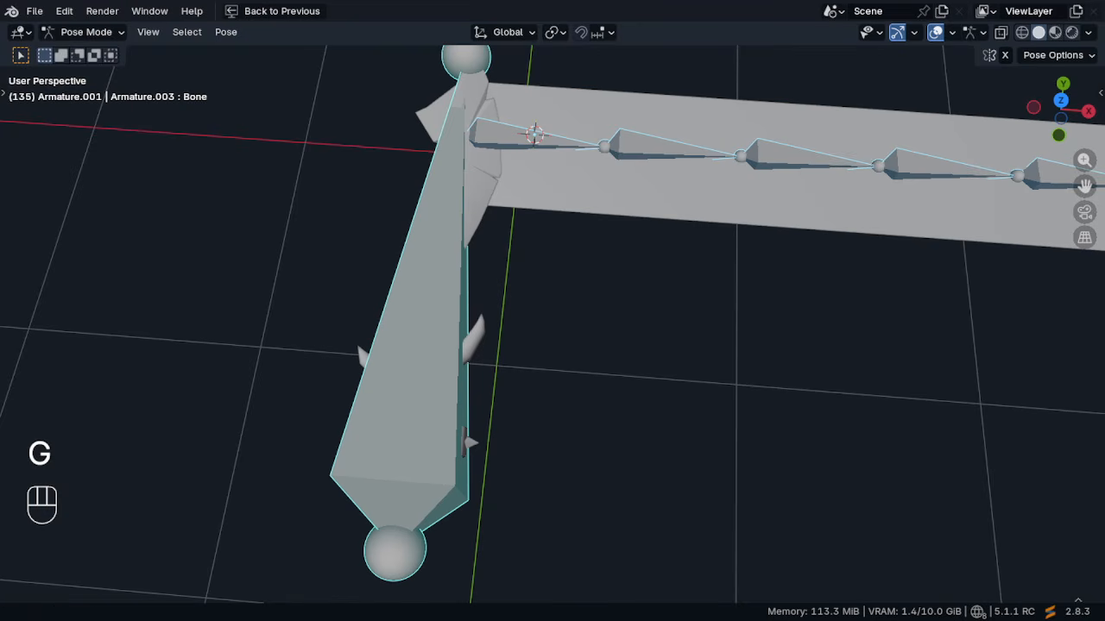
pyautogui.keyDown('shift'); pyautogui.moveTo(654, 201); pyautogui.dragTo(659, 234, button='middle'); pyautogui.keyUp('shift')
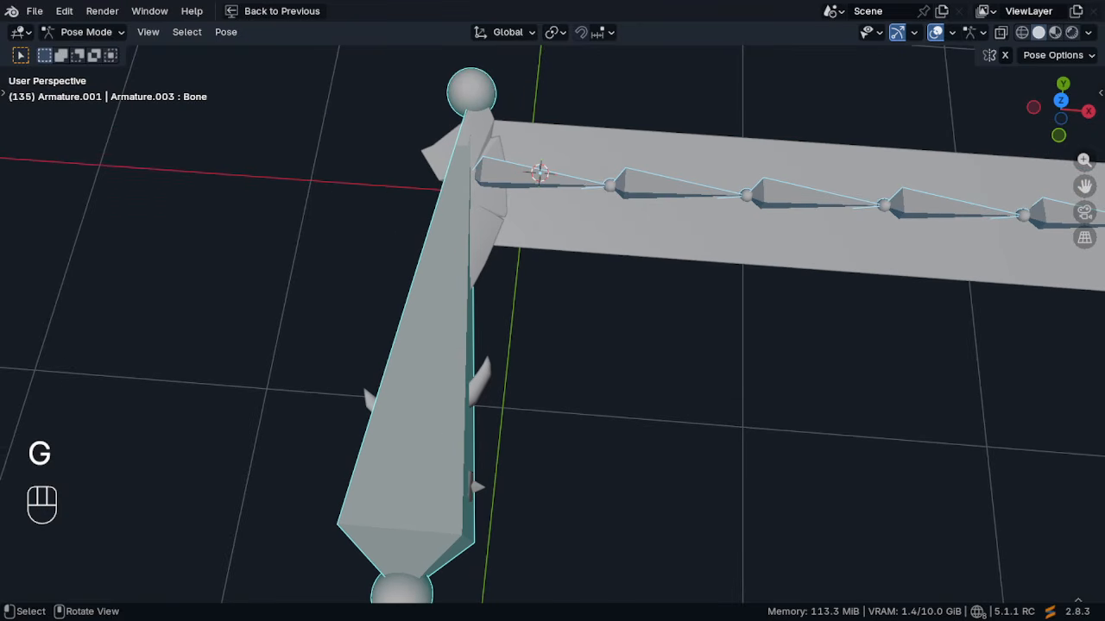
pyautogui.press('g')
pyautogui.rightClick(602, 306)
# In Pose Mode, add a Damped Track constraint to the second-to-last trail bone, targeting the last bone of the chain
pyautogui.keyDown('shift'); pyautogui.moveTo(746, 281); pyautogui.dragTo(401, 261, button='middle'); pyautogui.keyUp('shift')
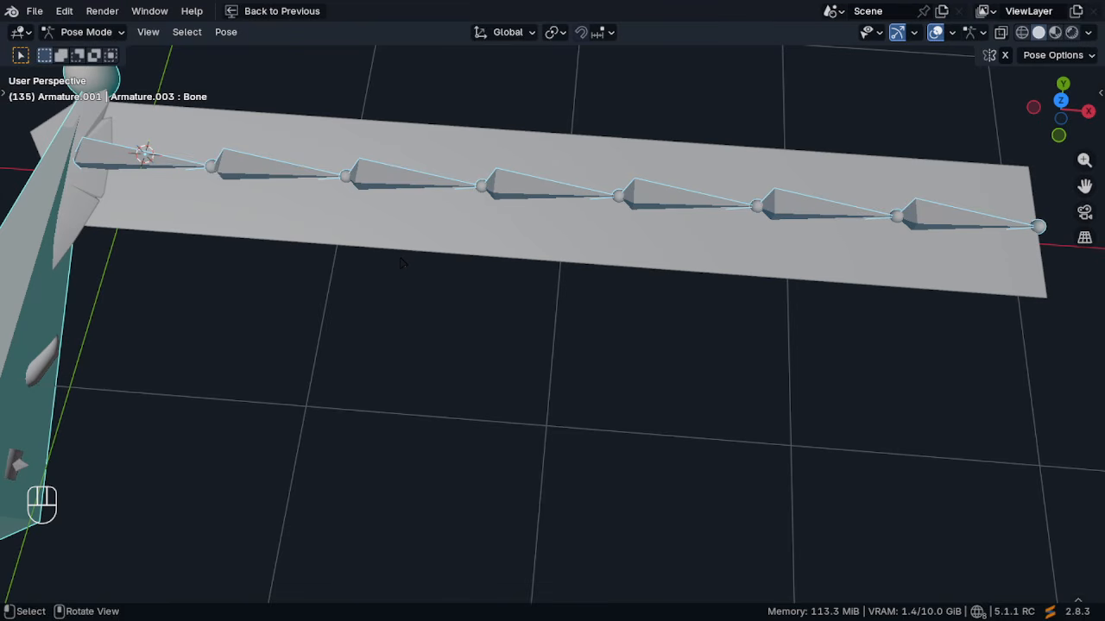
pyautogui.keyDown('shift'); pyautogui.moveTo(701, 230); pyautogui.dragTo(777, 287, button='middle'); pyautogui.keyUp('shift')
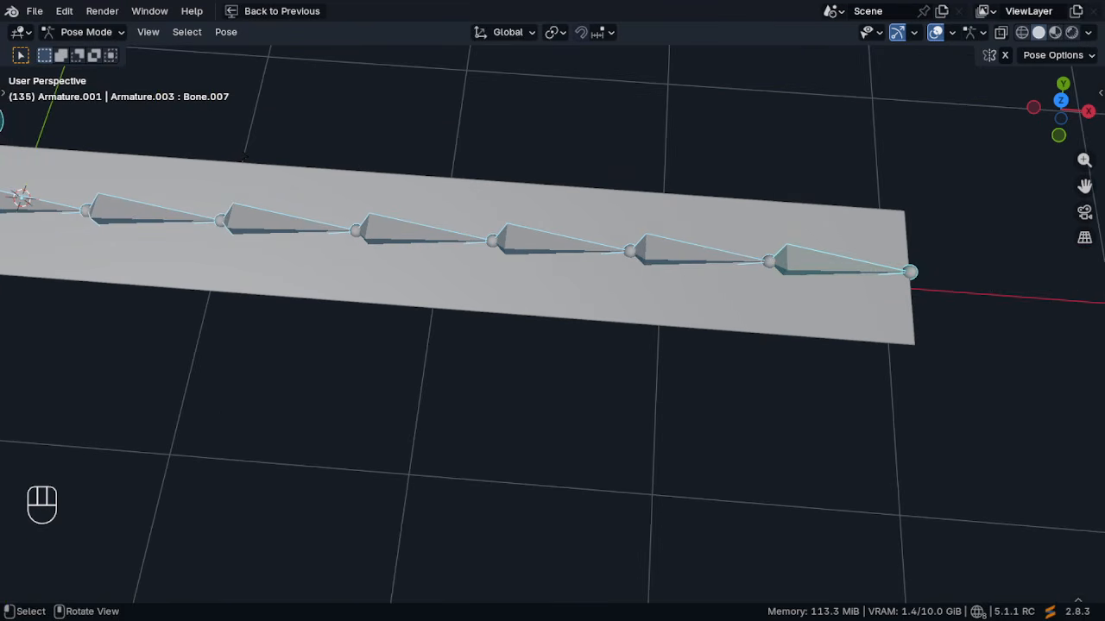
pyautogui.click(87, 33)
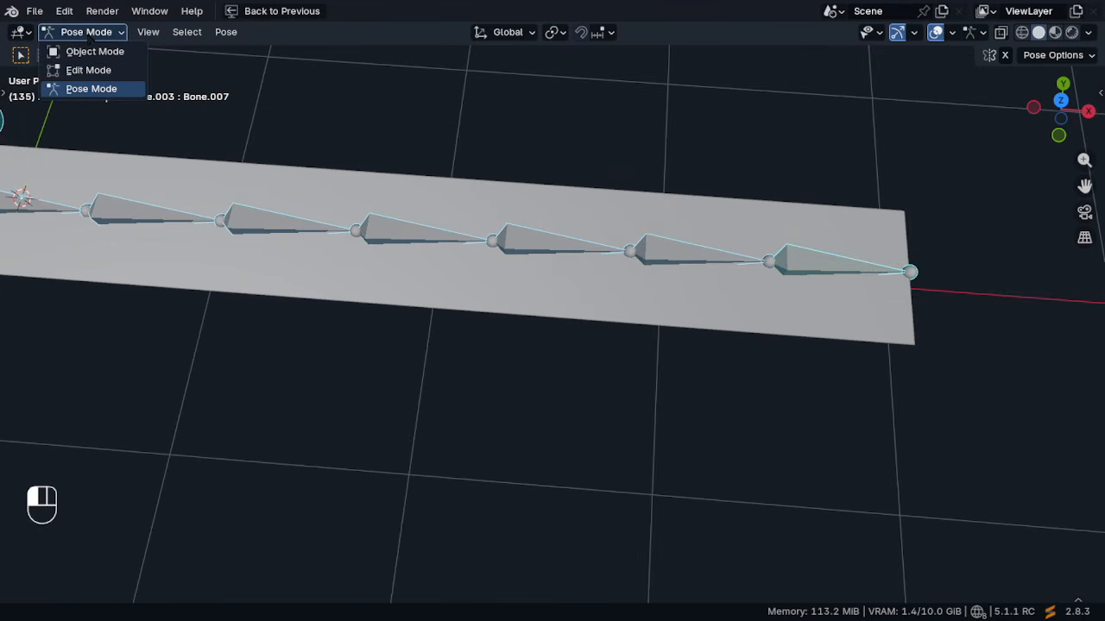
pyautogui.click(91, 89)
pyautogui.keyDown('shift'); pyautogui.moveTo(817, 285); pyautogui.dragTo(824, 308, button='middle'); pyautogui.keyUp('shift')
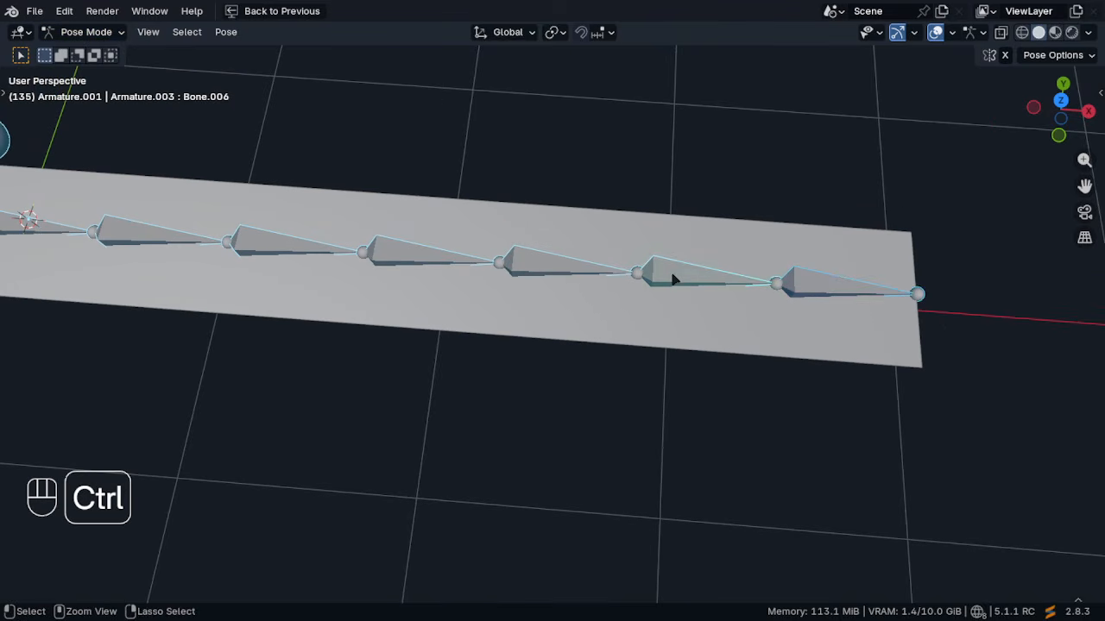
pyautogui.hotkey('shift', 'ctrl', 'c')
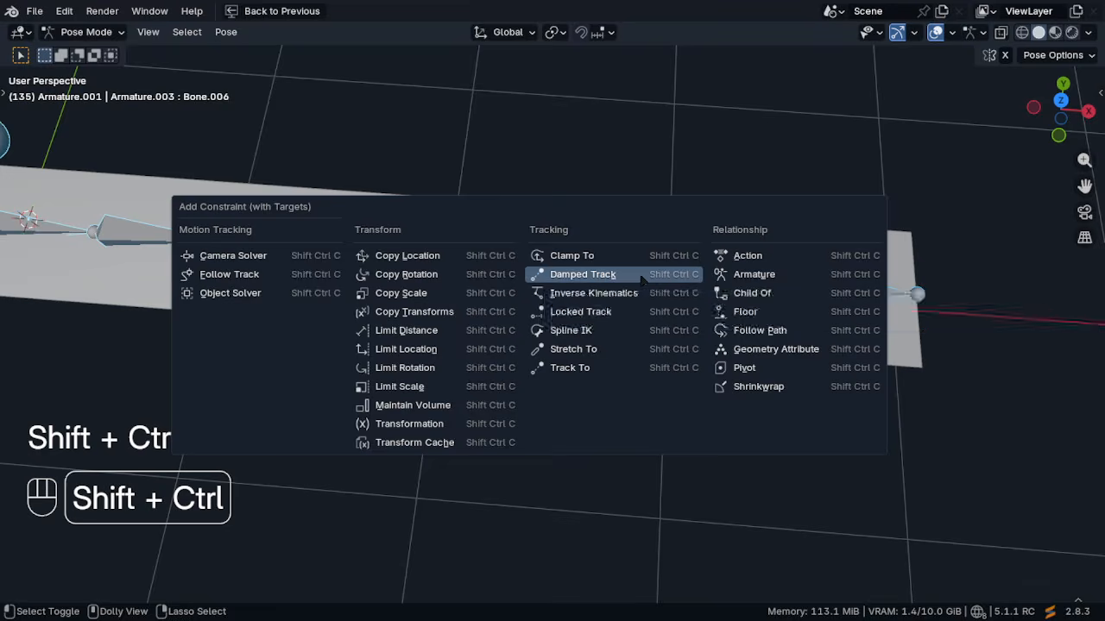
pyautogui.click(653, 276)
pyautogui.moveTo(670, 321); pyautogui.dragTo(670, 306, button='middle')
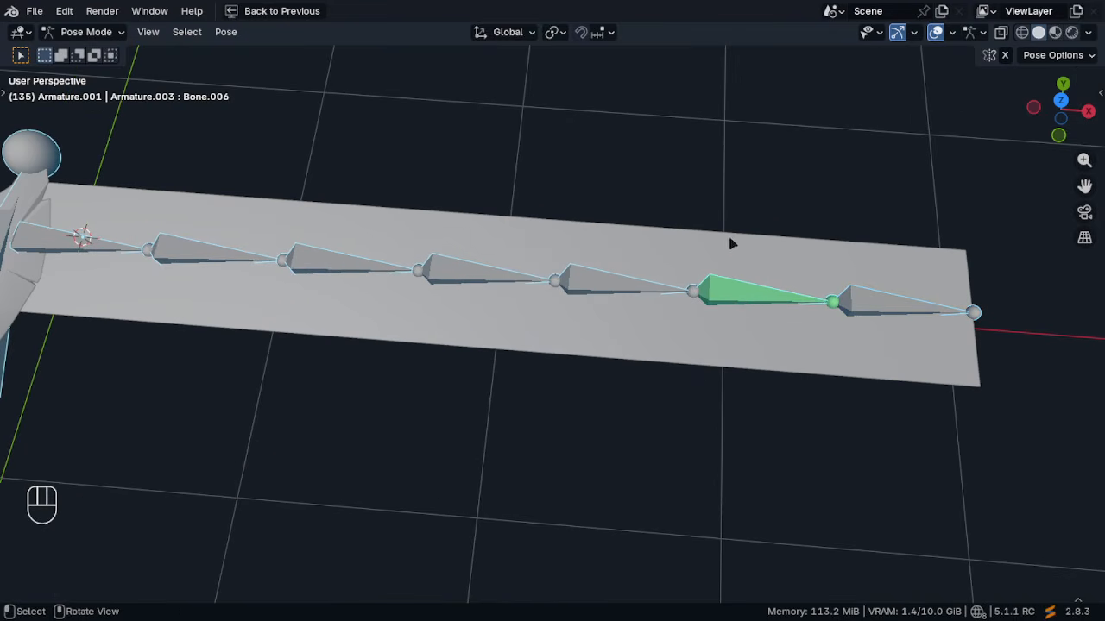
# Add Damped Track constraints to the remaining trail bones up to the sword, each targeting the next bone toward the trail's end
pyautogui.hotkey('shift', 'ctrl', 'c')
pyautogui.click(583, 278)
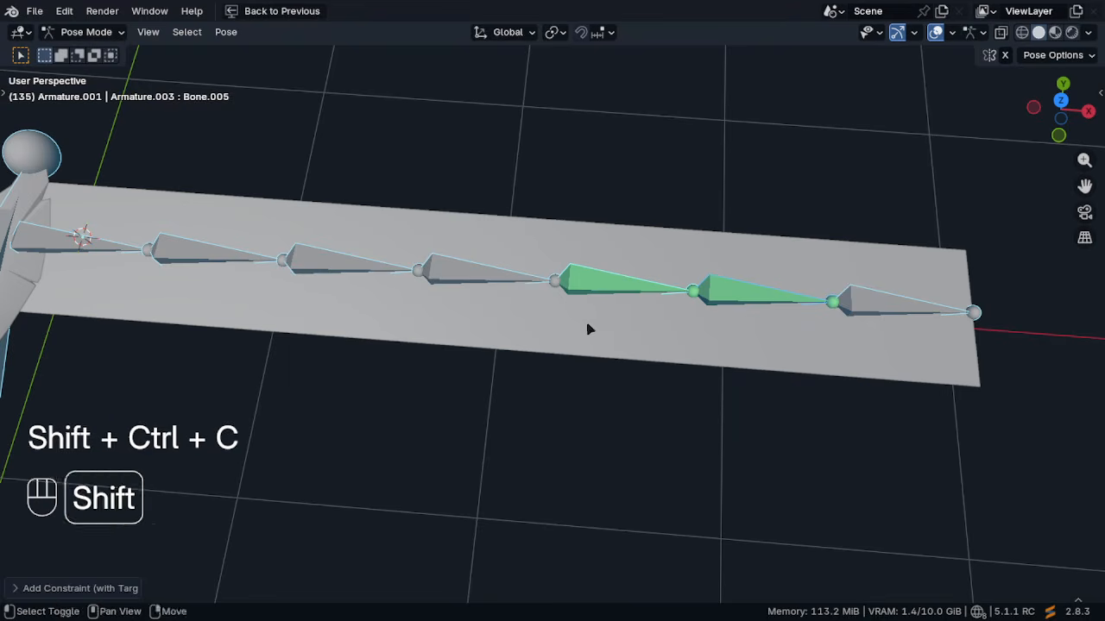
pyautogui.moveTo(587, 326); pyautogui.dragTo(751, 351, button='middle')
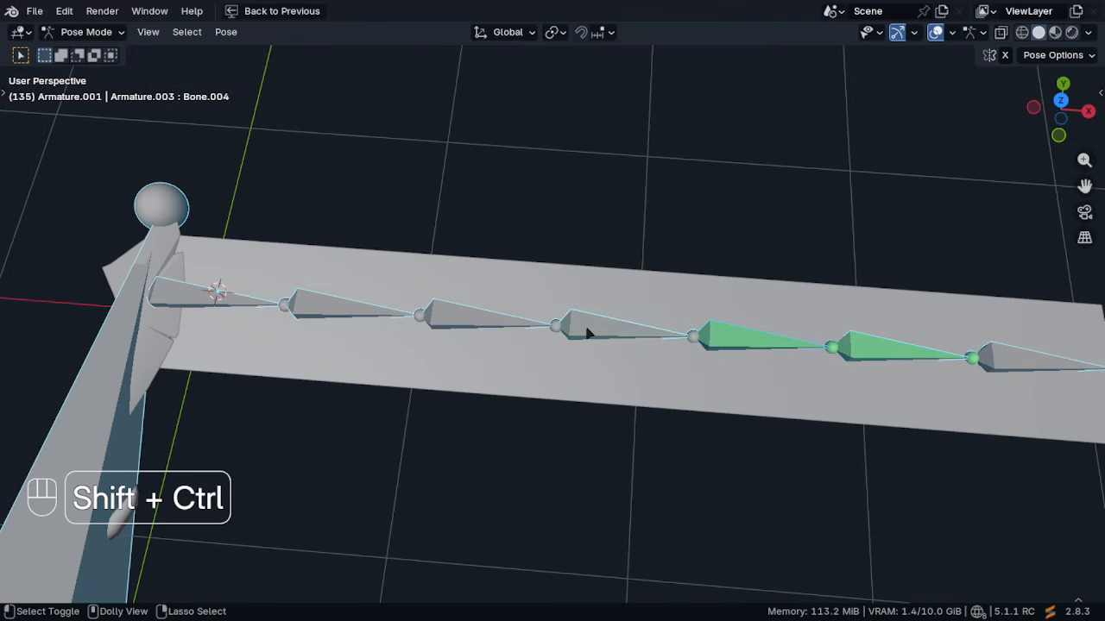
pyautogui.hotkey('shift', 'ctrl', 'c')
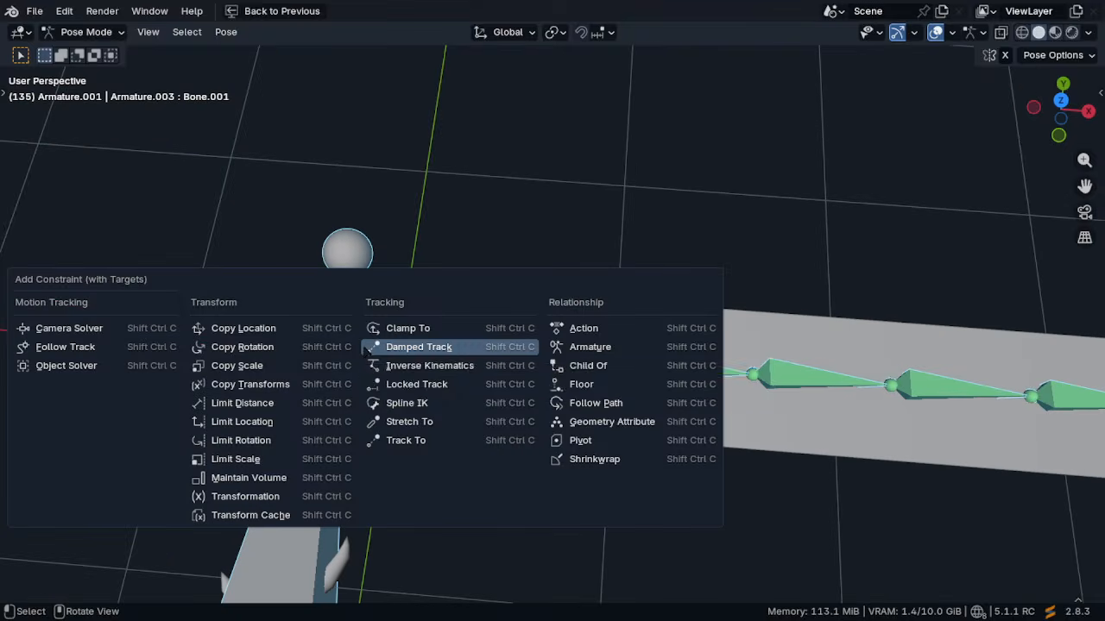
pyautogui.click(488, 276)
# In Edit Mode, parent the first trail bone to the sword bone with Keep Offset
pyautogui.moveTo(607, 393); pyautogui.dragTo(531, 248, button='middle')
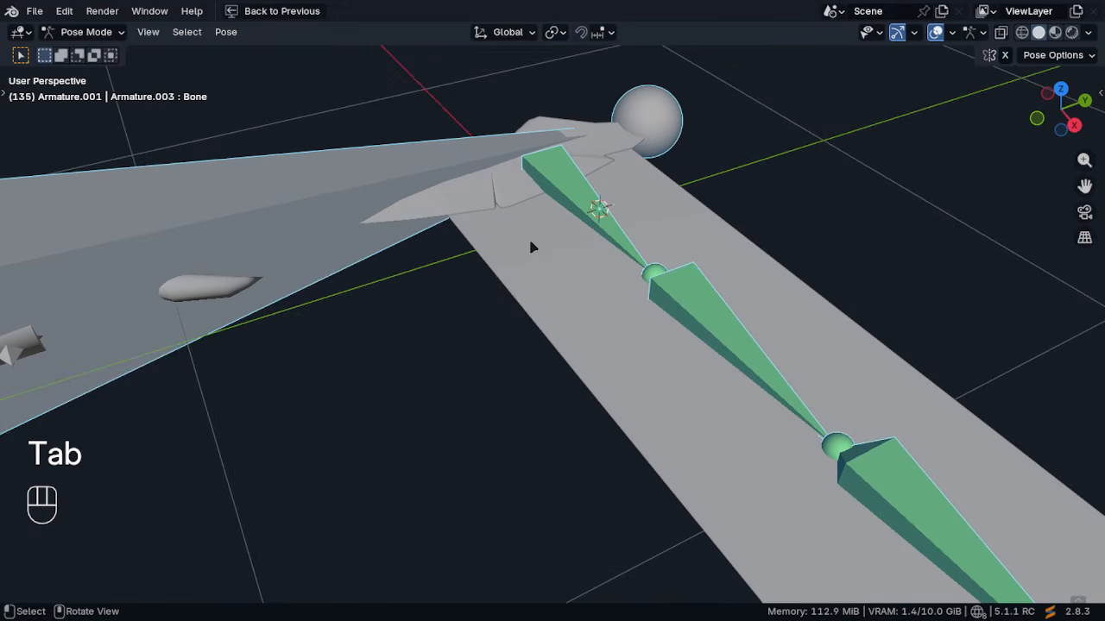
pyautogui.press('Tab')
pyautogui.click(575, 178)
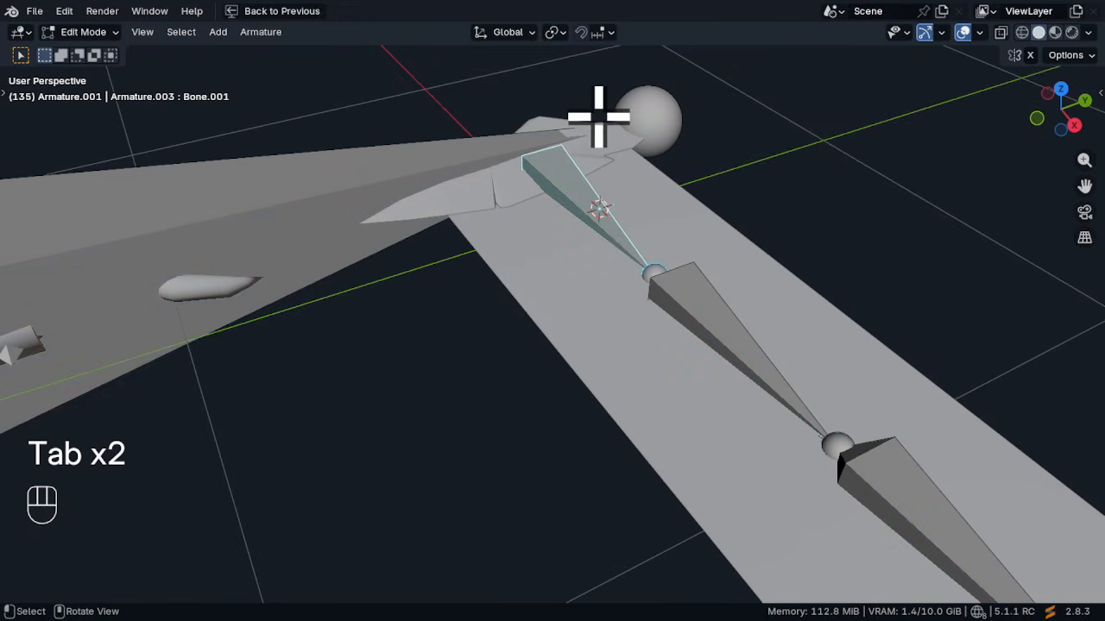
pyautogui.moveTo(599, 116); pyautogui.dragTo(370, 239, button='middle')
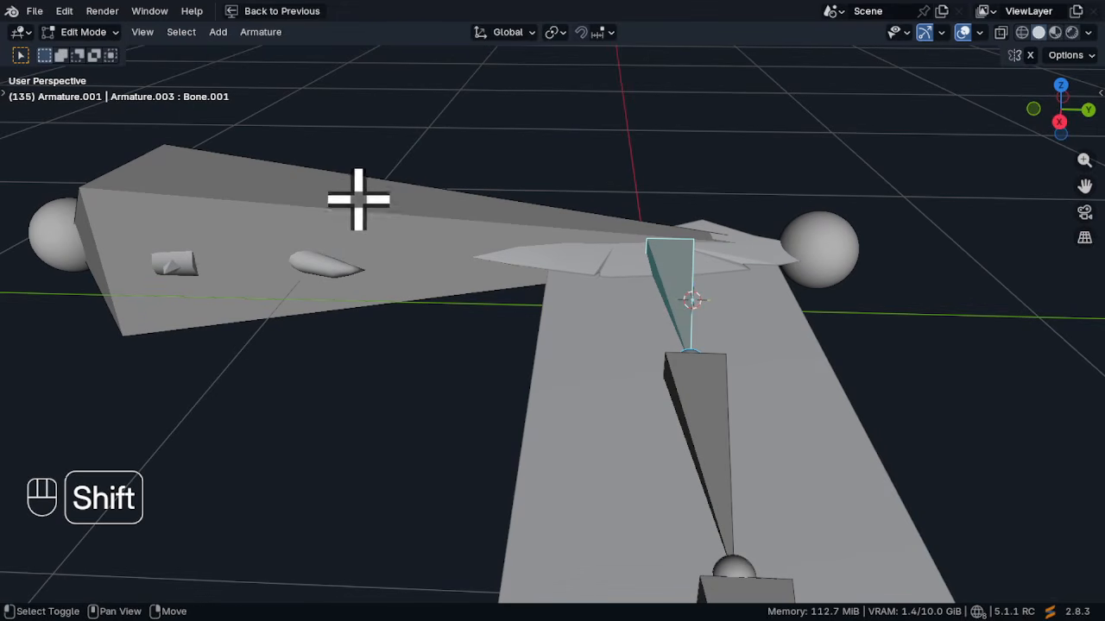
pyautogui.keyDown('shift'); pyautogui.click(325, 226); pyautogui.keyUp('shift')
pyautogui.moveTo(585, 291); pyautogui.dragTo(642, 307, button='middle')
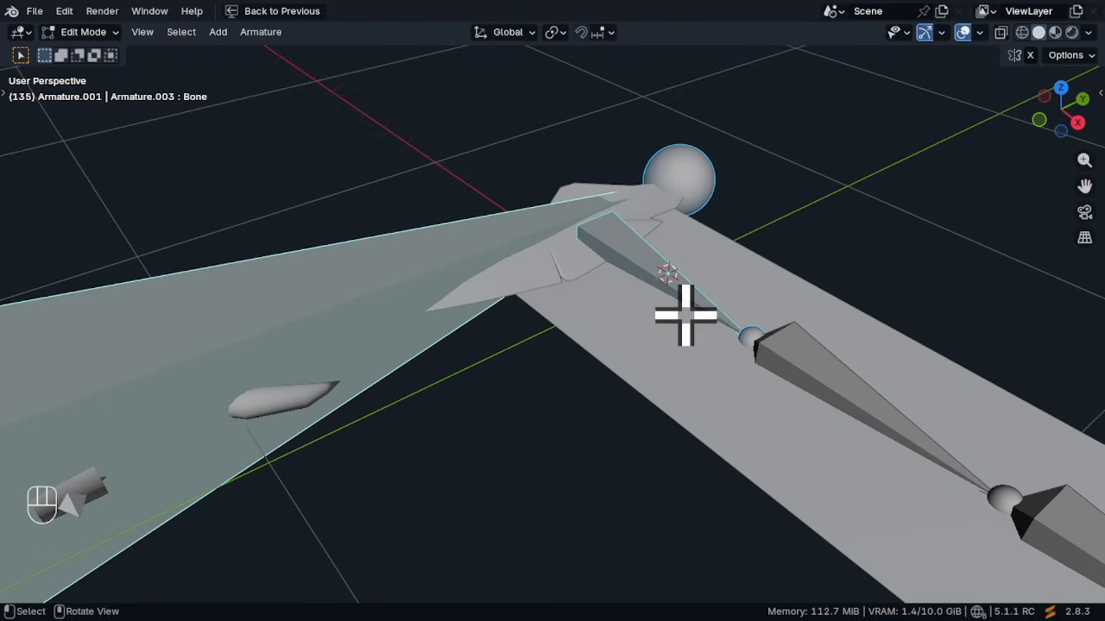
pyautogui.hotkey('ctrl', 'p')
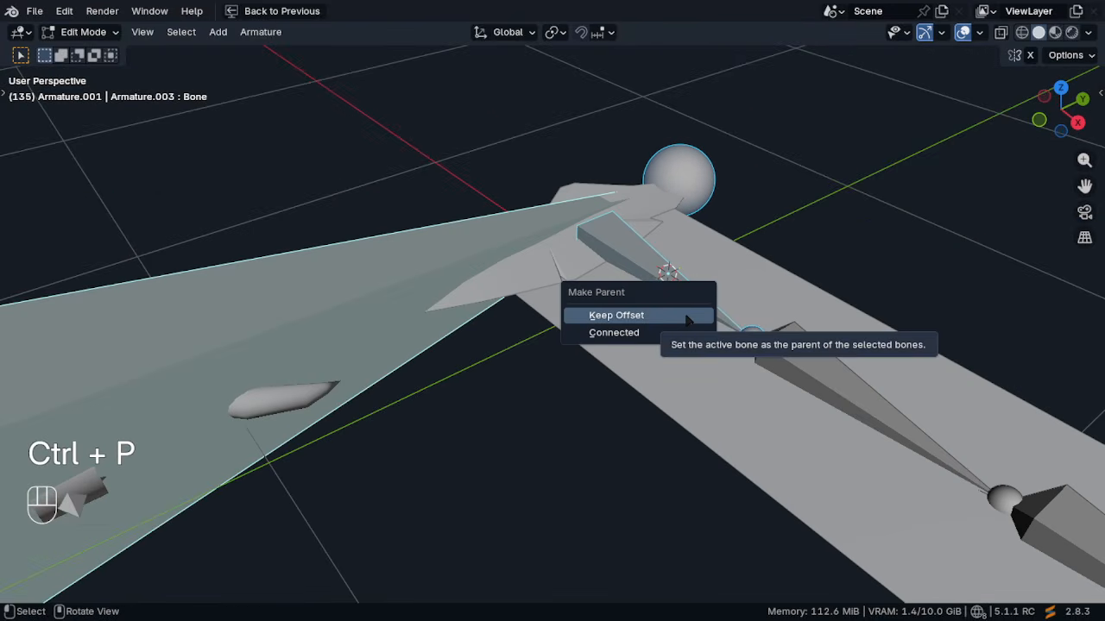
pyautogui.click(639, 316)
# Return to Pose Mode in solid display and test-move the sword bone to check the trail chain, cancelling the move
pyautogui.hotkey('ctrl', 'Tab')
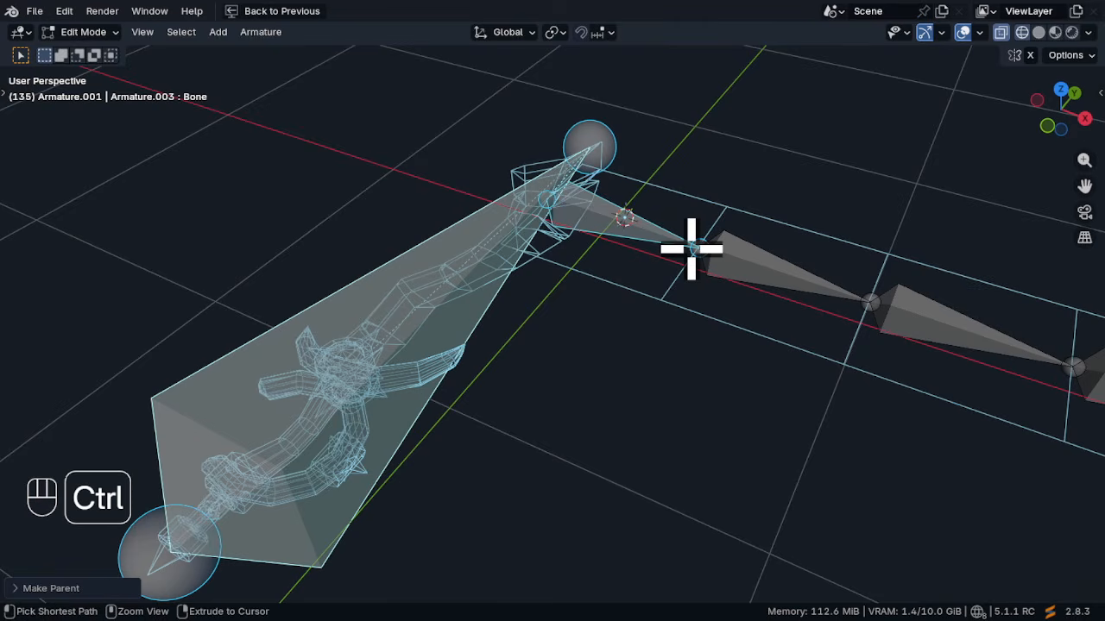
pyautogui.hotkey('ctrl', 'Tab')
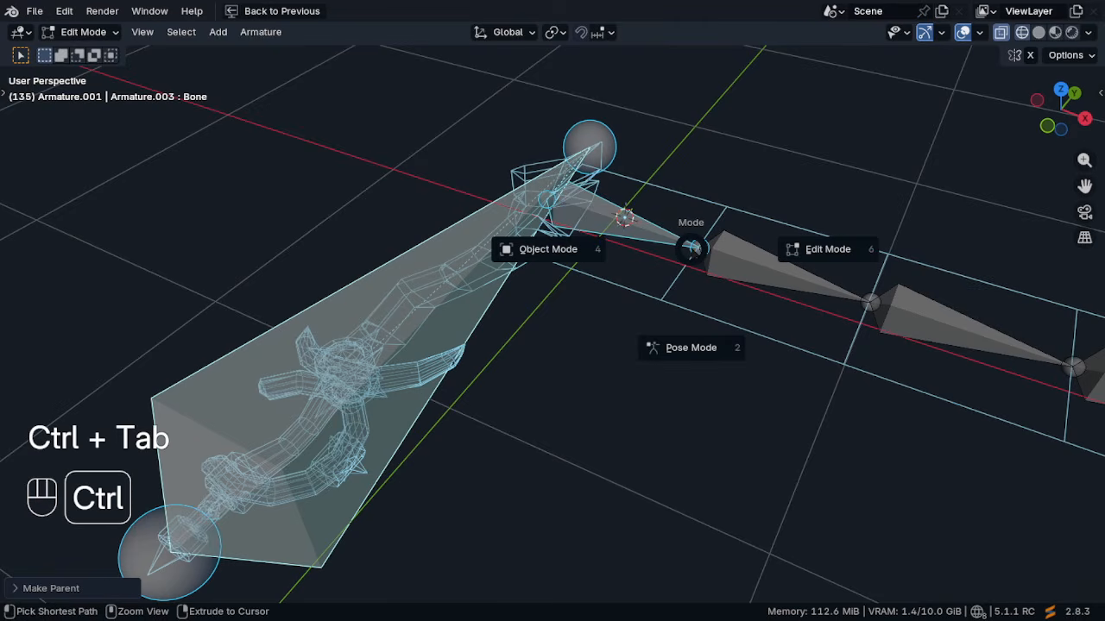
pyautogui.click(701, 372)
pyautogui.moveTo(418, 371)
pyautogui.mouseDown(button='middle')
pyautogui.moveTo(446, 394)
pyautogui.moveTo(438, 436)
pyautogui.moveTo(449, 470)
pyautogui.mouseUp(button='middle')
pyautogui.hotkey('shift', 'z')
pyautogui.scroll(1, 552, 397)
pyautogui.scroll(-4, 570, 397)
pyautogui.moveTo(597, 394); pyautogui.dragTo(618, 426, button='middle')
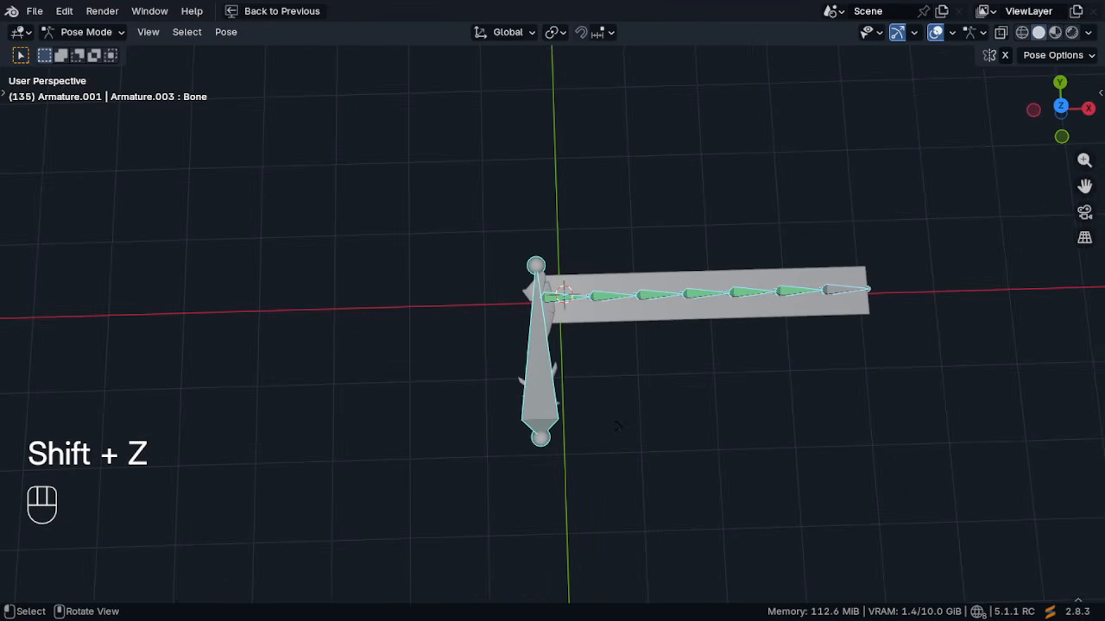
pyautogui.press('g')
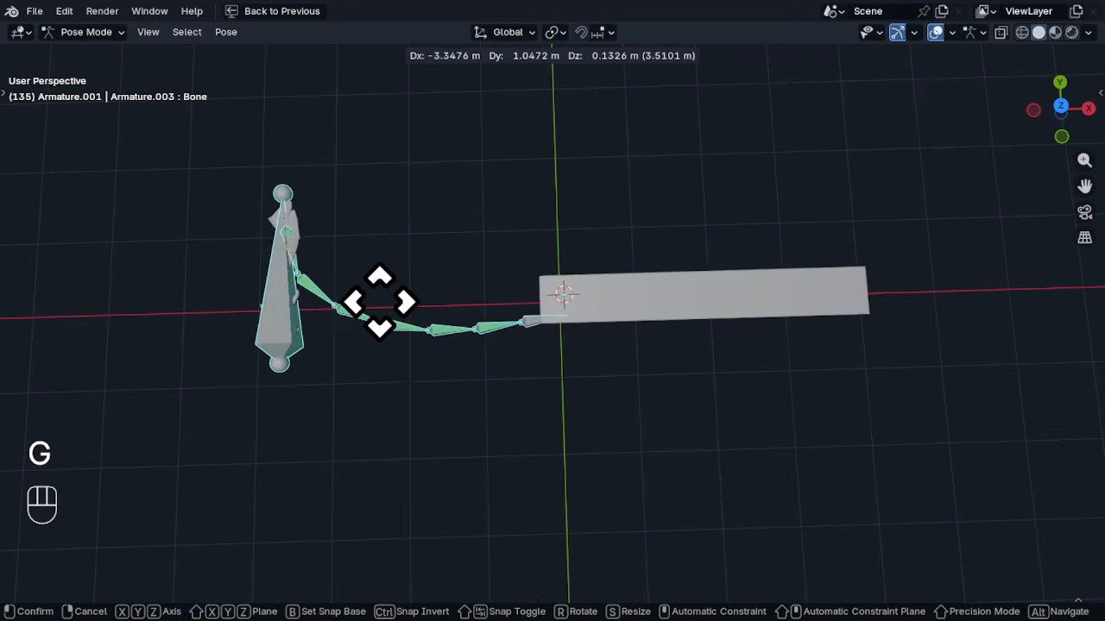
pyautogui.rightClick(576, 335)
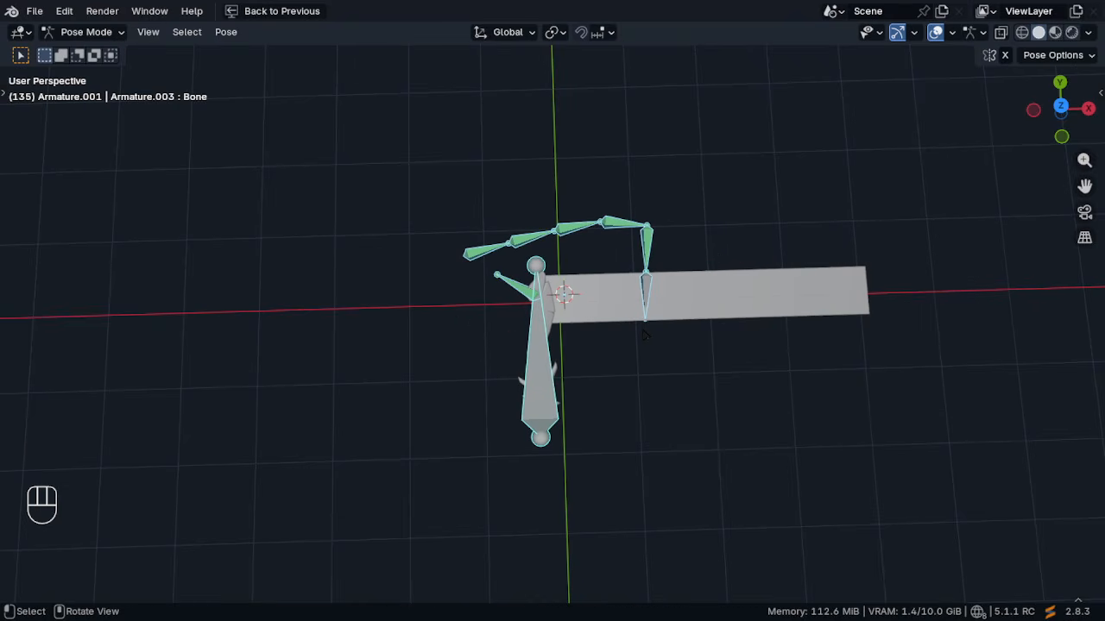
# Restore the multi-editor layout and enlarge the 3D viewport and the properties editor
pyautogui.hotkey('ctrl', 'space')
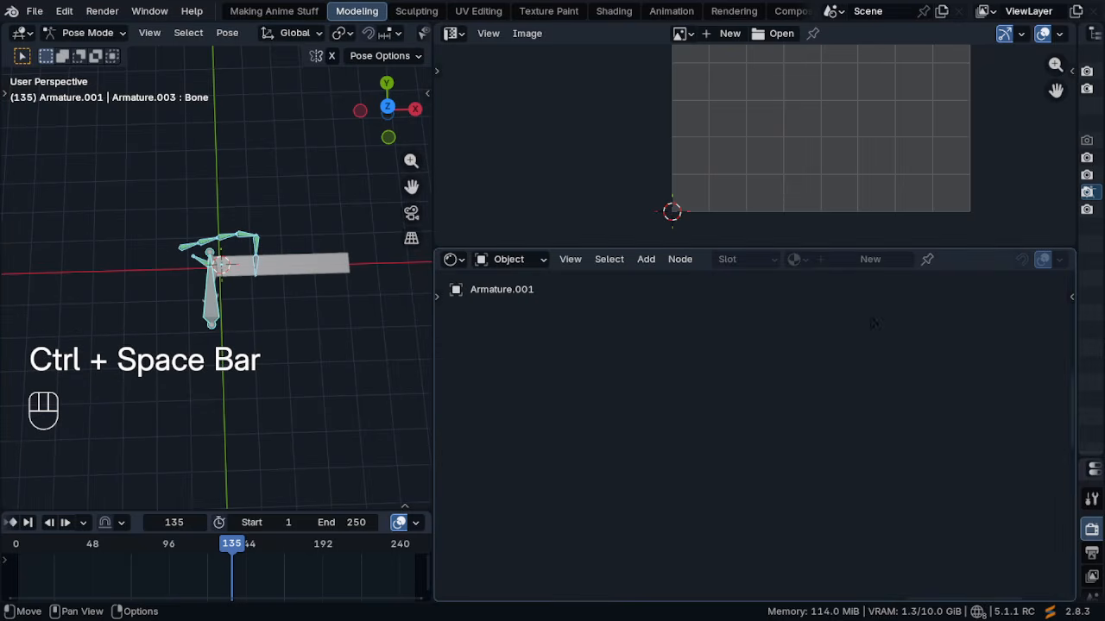
pyautogui.moveTo(430, 265); pyautogui.dragTo(826, 278)
pyautogui.scroll(5, 514, 276)
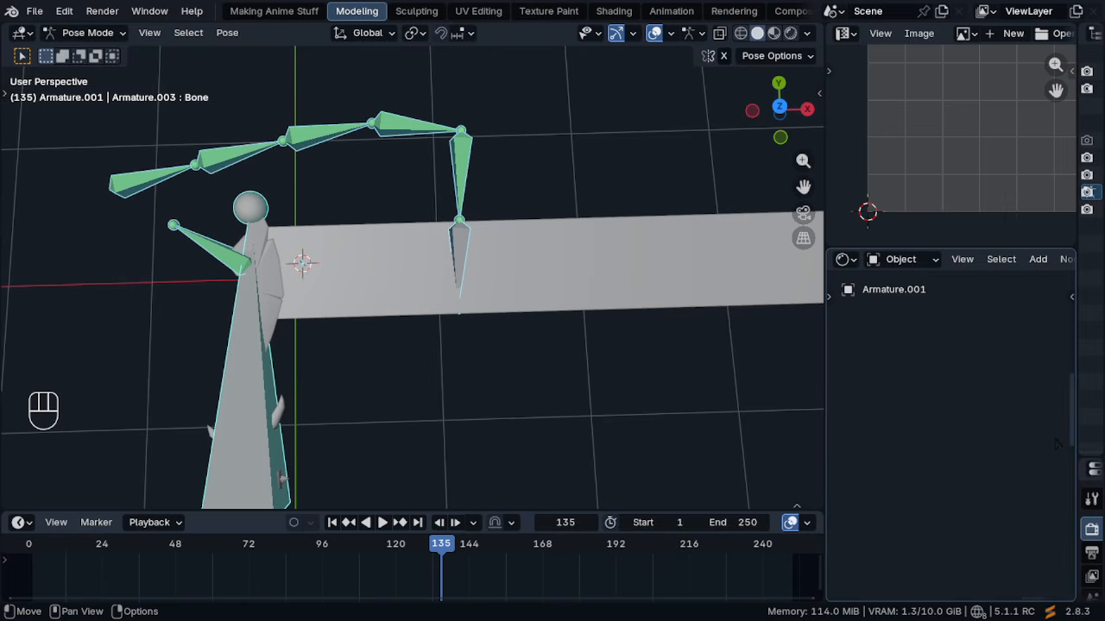
pyautogui.moveTo(1070, 432); pyautogui.dragTo(894, 448)
pyautogui.moveTo(976, 452); pyautogui.dragTo(958, 124)
# Set the armature to Rest Position in its data properties
pyautogui.click(908, 426)
pyautogui.scroll(5, 1018, 259)
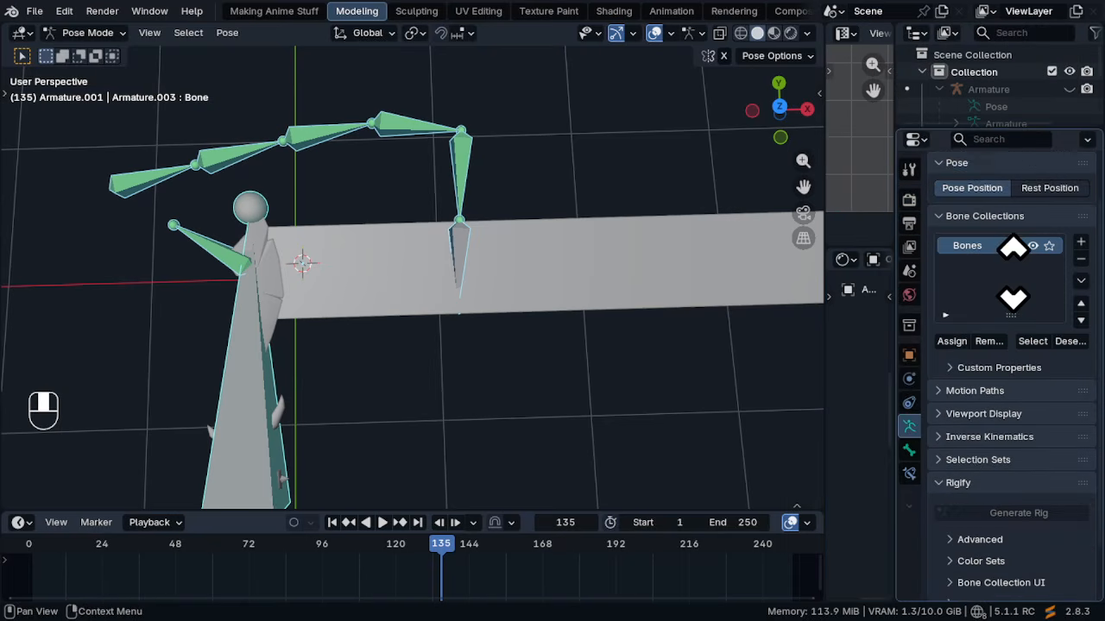
pyautogui.click(1051, 251)
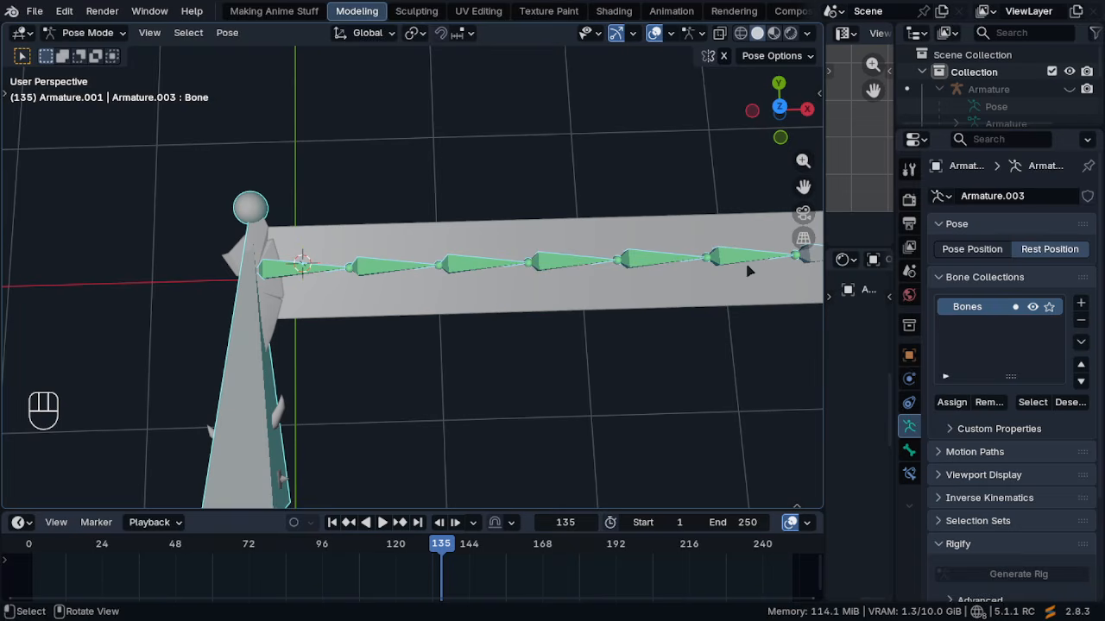
# In Object Mode, parent the trail plane to the armature with Automatic Weights
pyautogui.keyDown('shift'); pyautogui.moveTo(745, 261); pyautogui.dragTo(540, 202, button='middle'); pyautogui.keyUp('shift')
pyautogui.moveTo(445, 262); pyautogui.dragTo(333, 216, button='middle')
pyautogui.hotkey('ctrl', 'Tab')
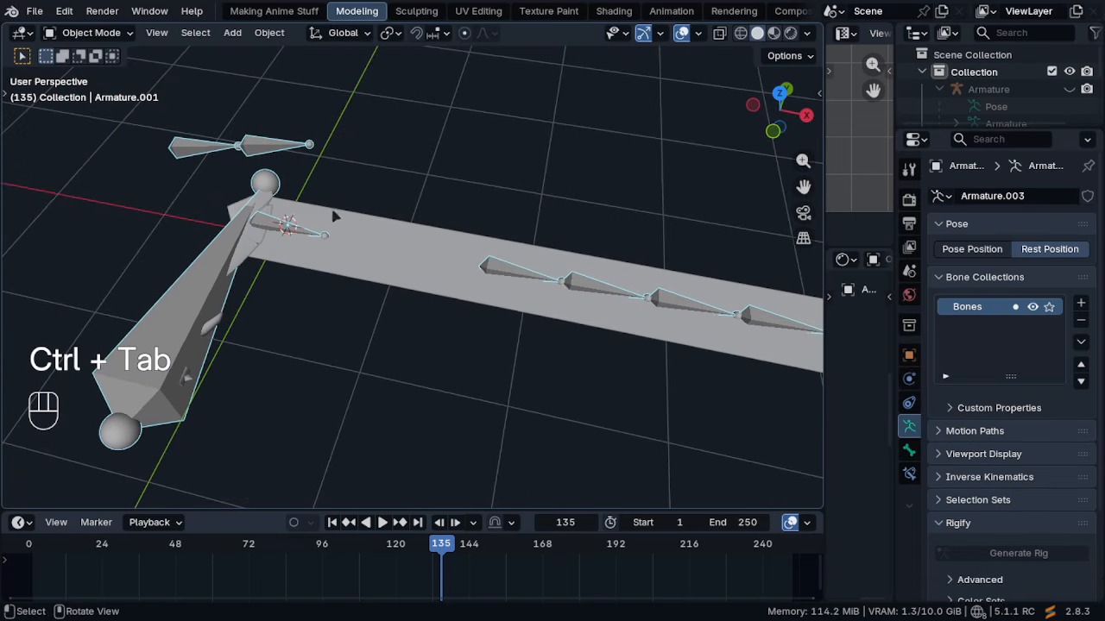
pyautogui.moveTo(267, 223); pyautogui.dragTo(250, 193, button='middle')
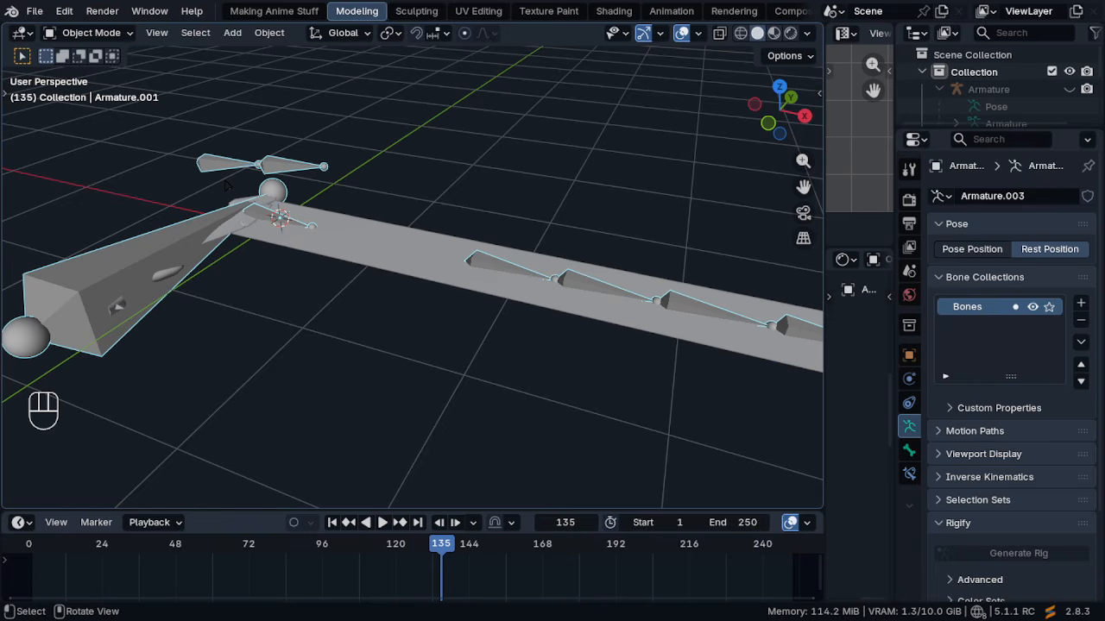
pyautogui.click(148, 249)
pyautogui.click(399, 271)
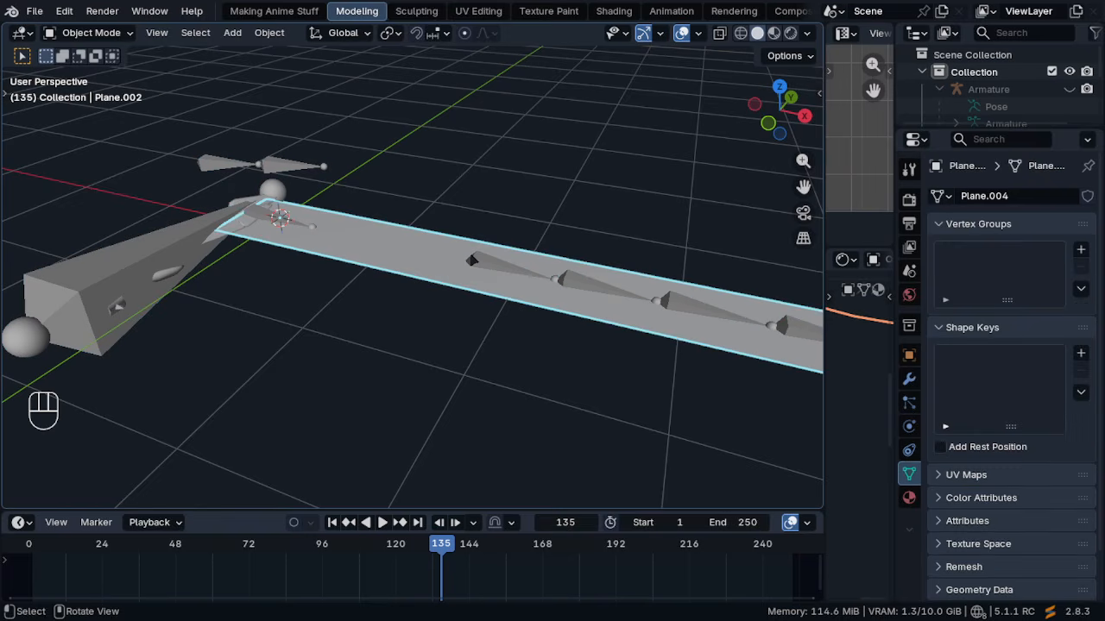
pyautogui.keyDown('shift'); pyautogui.moveTo(475, 259); pyautogui.dragTo(507, 283, button='middle'); pyautogui.keyUp('shift')
pyautogui.keyDown('shift'); pyautogui.click(496, 273); pyautogui.keyUp('shift')
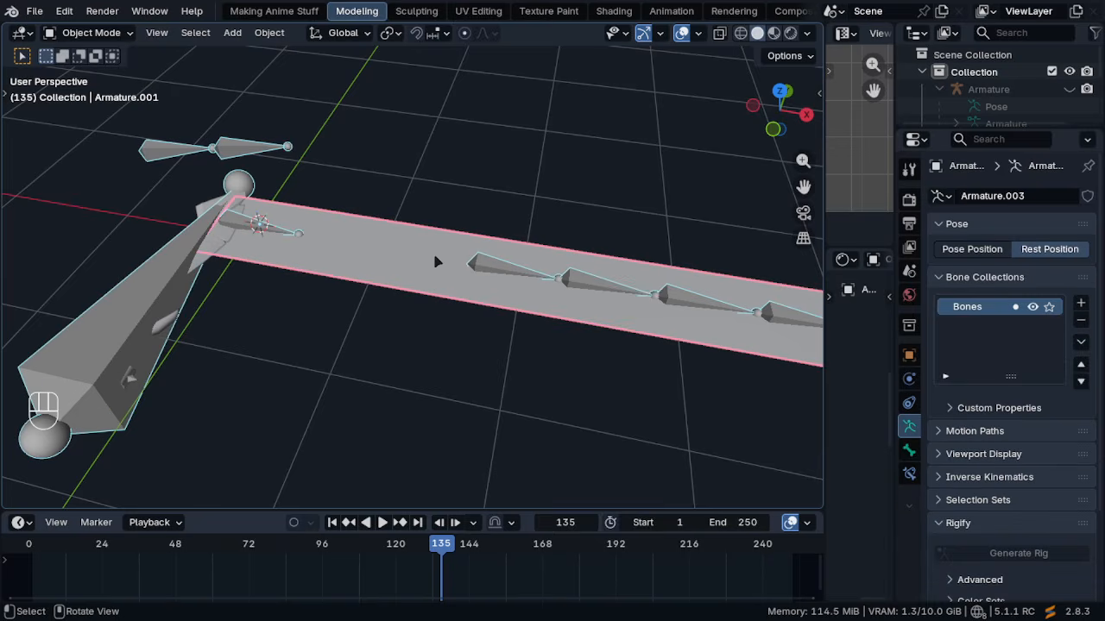
pyautogui.hotkey('ctrl', 'p')
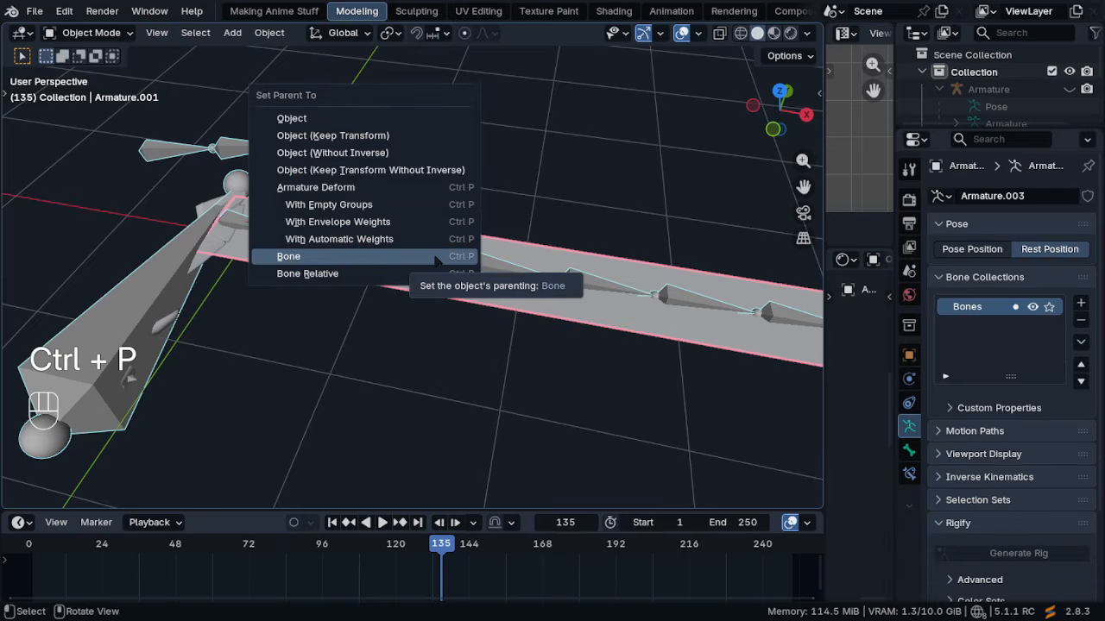
pyautogui.click(332, 246)
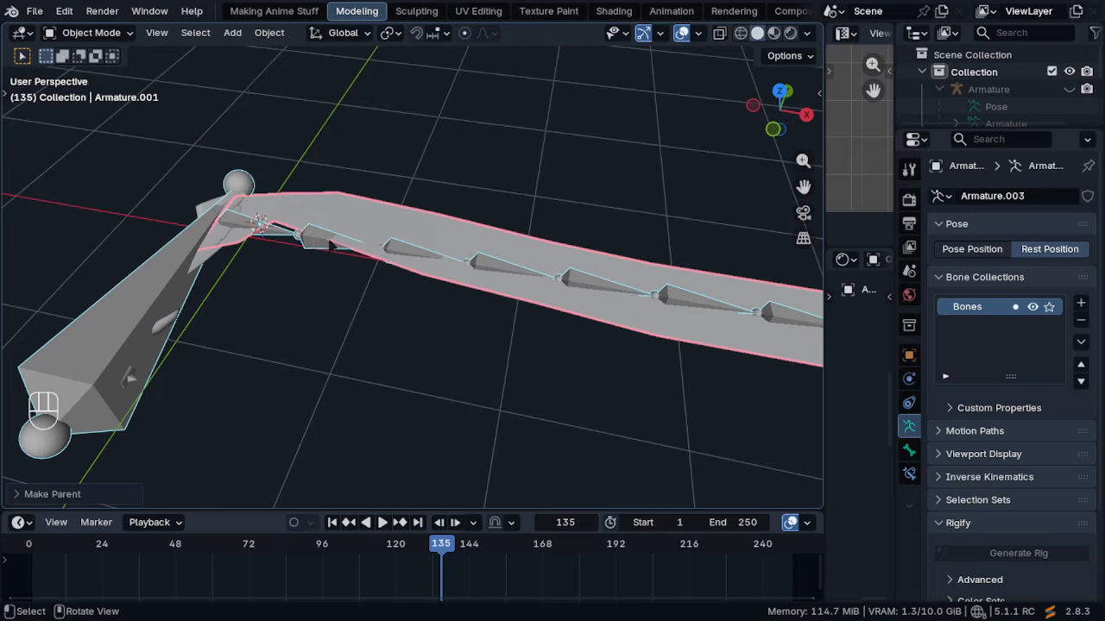
# Inspect the deformed trail plane and enlarge its vertex group list to examine the bone groups
pyautogui.moveTo(363, 259); pyautogui.dragTo(336, 225, button='middle')
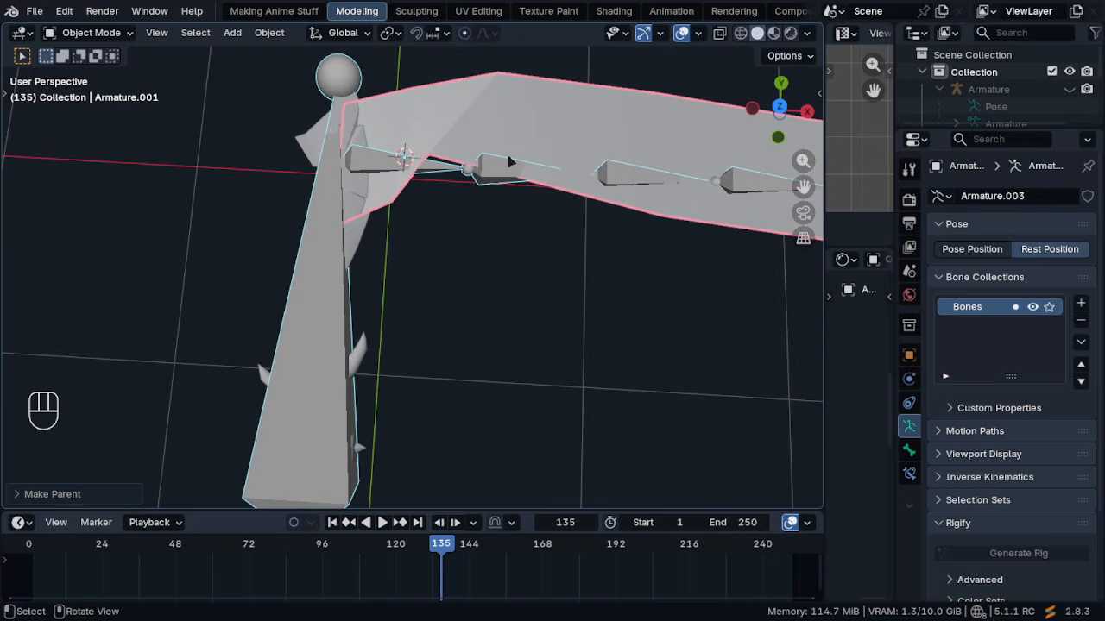
pyautogui.moveTo(509, 162); pyautogui.dragTo(499, 106, button='middle')
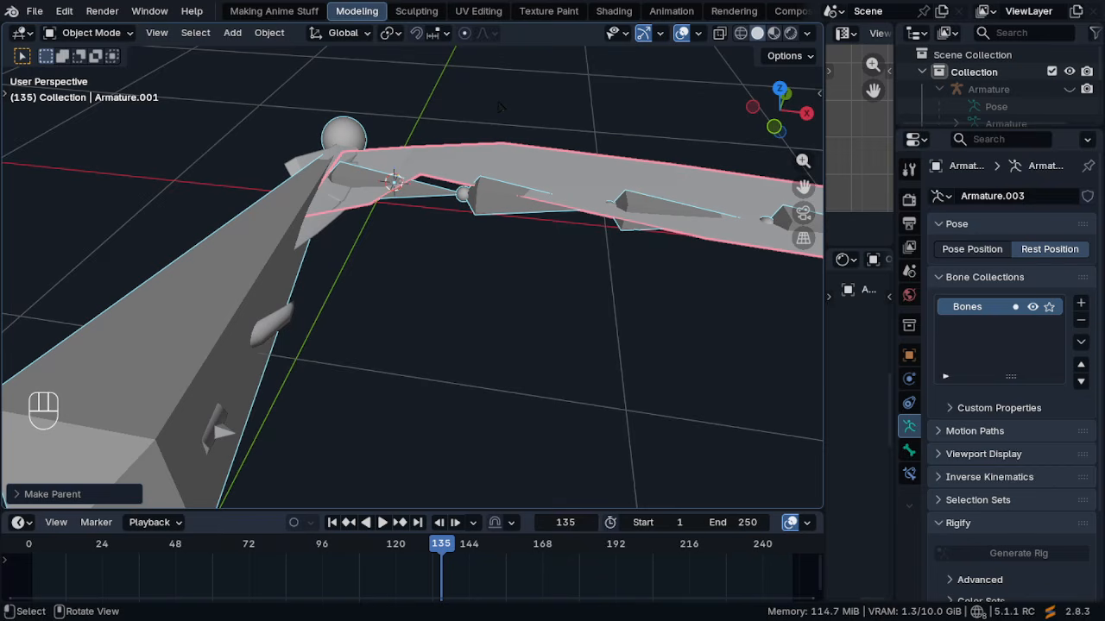
pyautogui.click(269, 289)
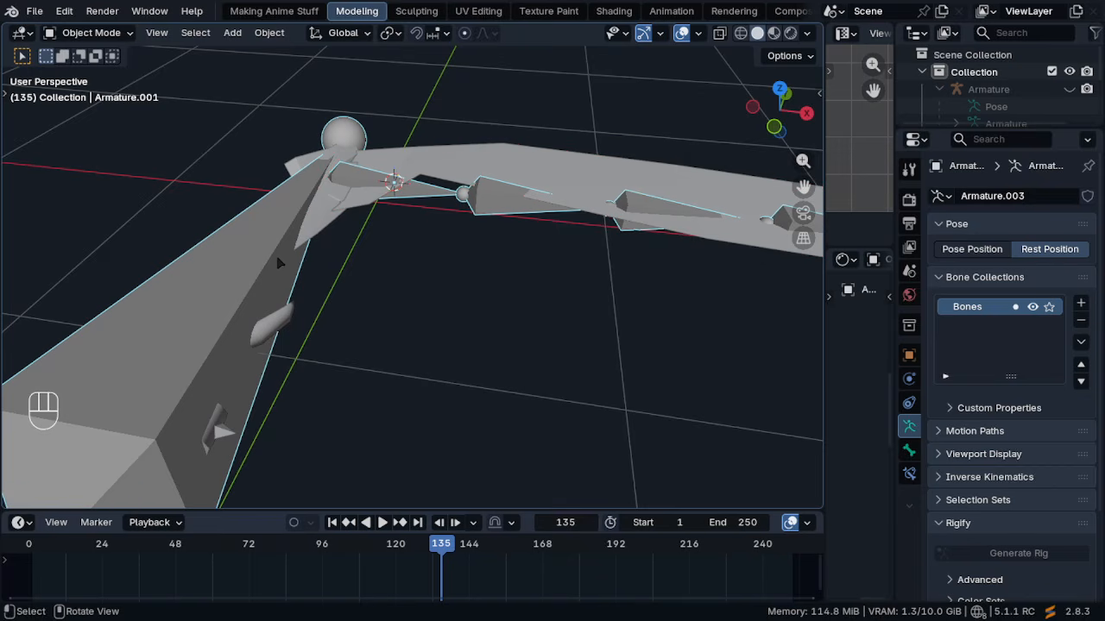
pyautogui.click(569, 178)
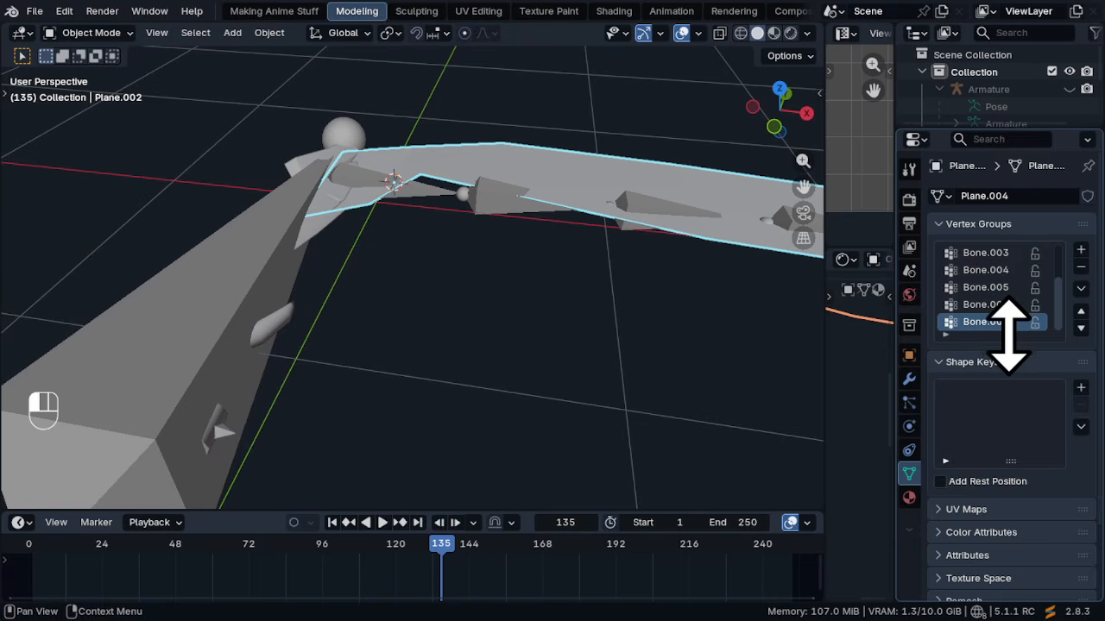
pyautogui.moveTo(1010, 336); pyautogui.dragTo(1007, 593)
# Select the armature and put it back into Pose Mode
pyautogui.click(207, 337)
pyautogui.moveTo(265, 274); pyautogui.dragTo(235, 269, button='middle')
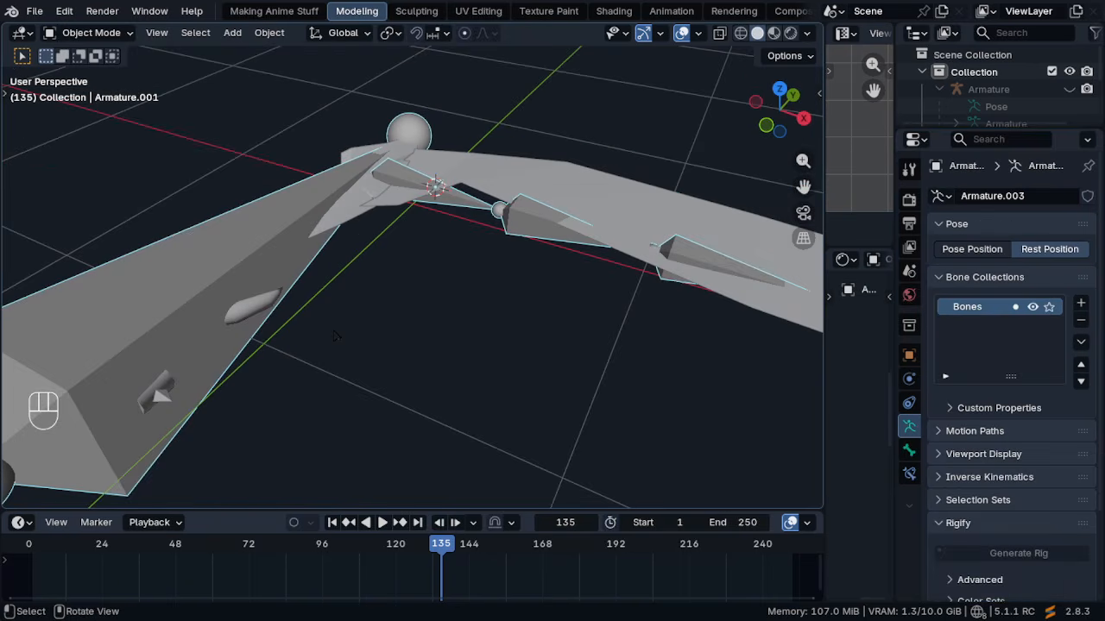
pyautogui.hotkey('ctrl', 'Tab')
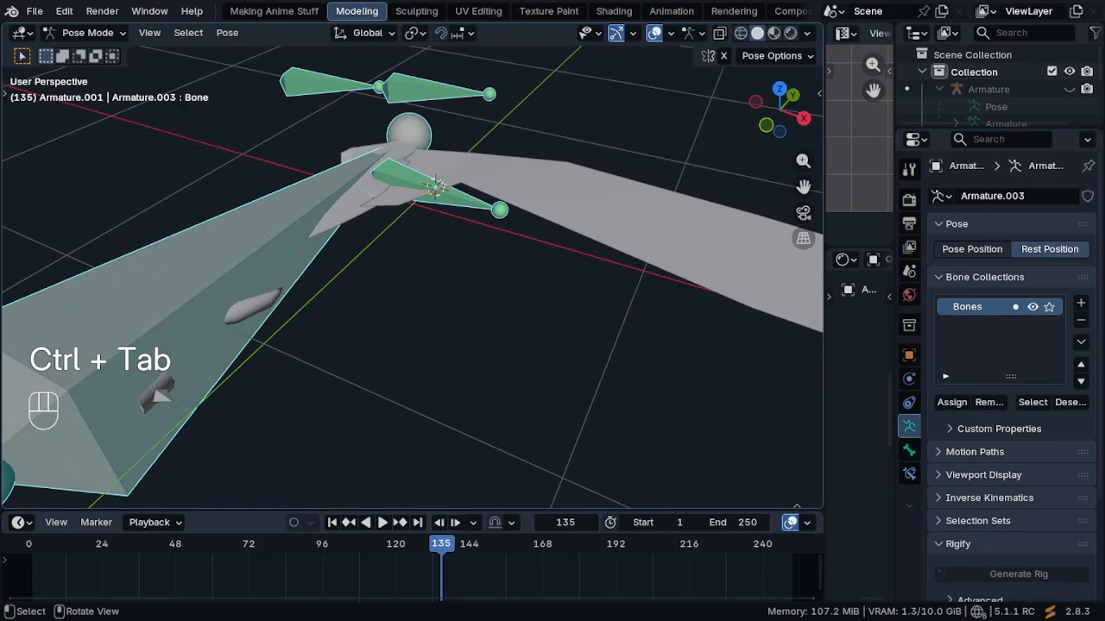
# Return the armature to Object Mode and set it to Pose Position in its data properties
pyautogui.hotkey('ctrl', 'Tab')
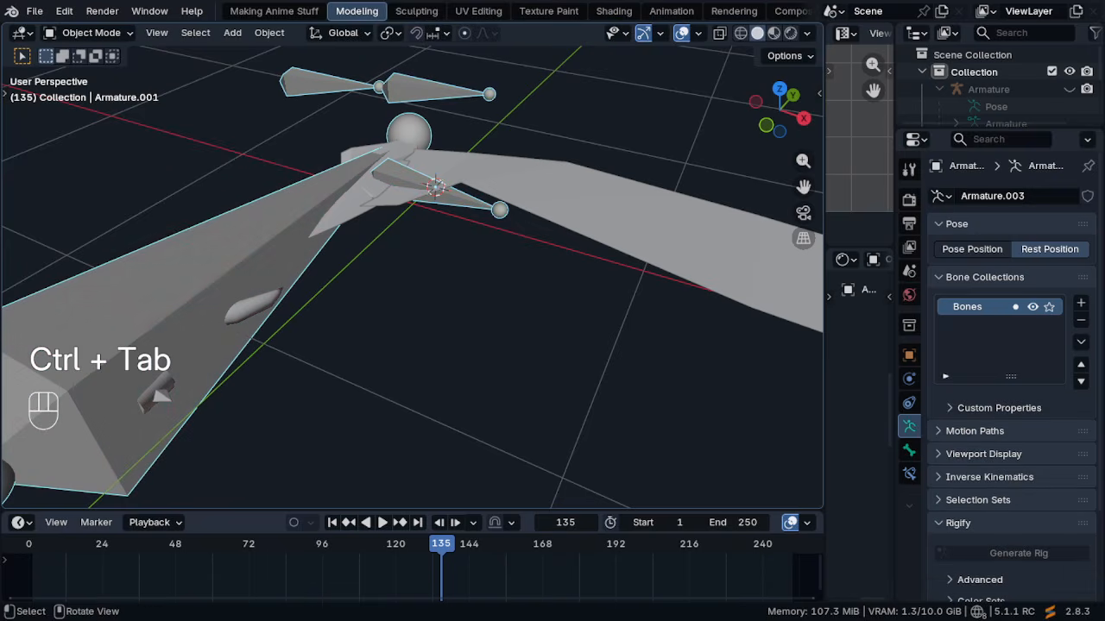
pyautogui.click(687, 250)
pyautogui.click(992, 252)
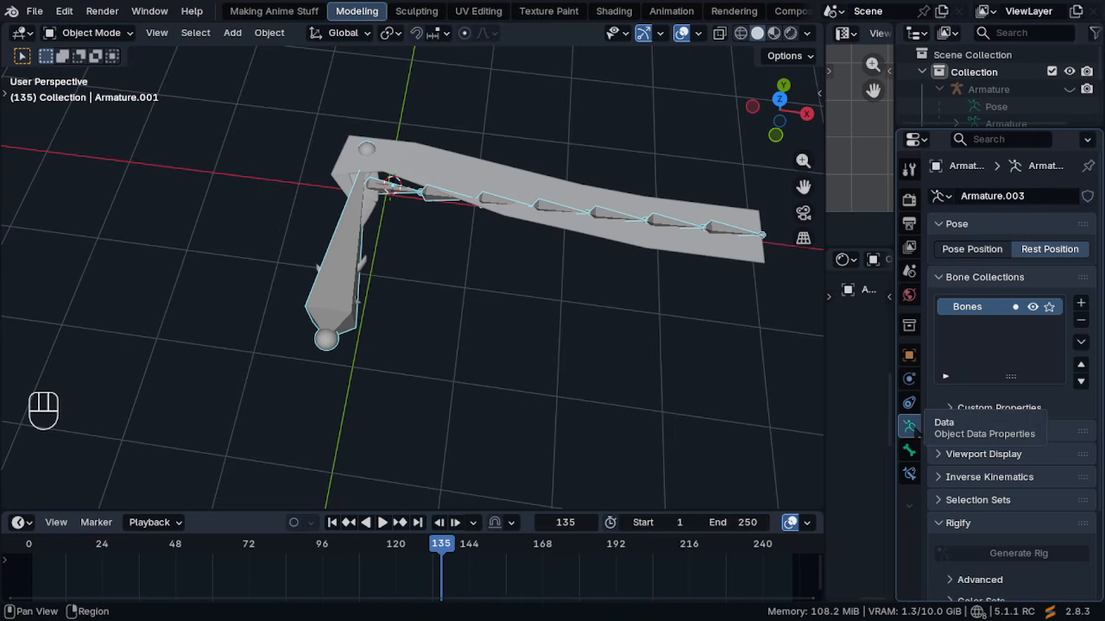
pyautogui.click(993, 250)
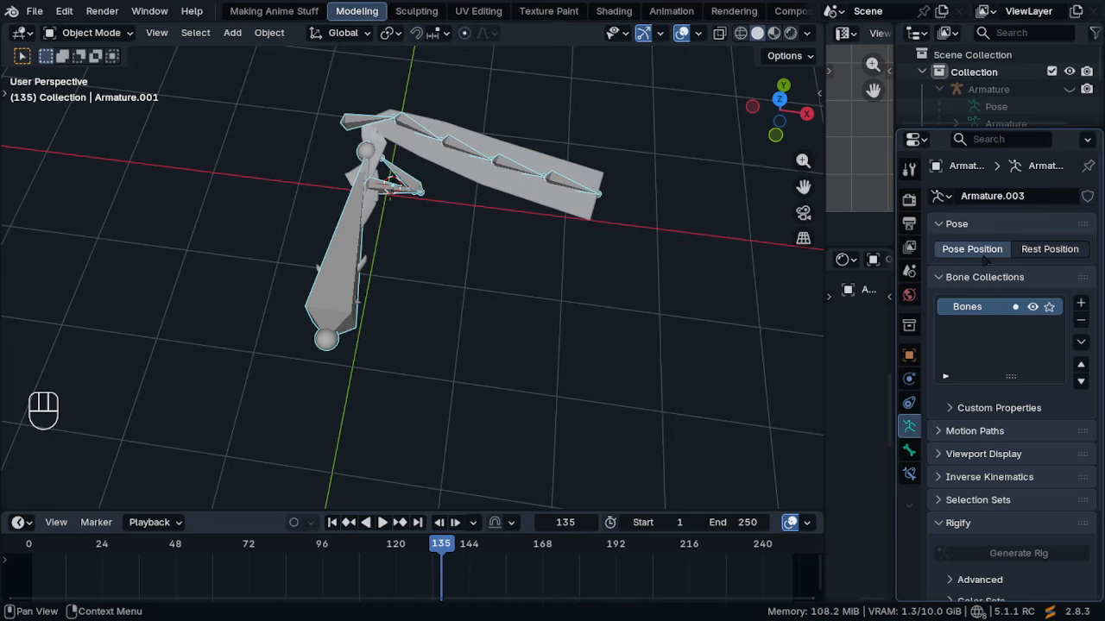
pyautogui.moveTo(604, 345); pyautogui.dragTo(584, 325, button='middle')
# In Pose Mode, move the sword's bone in top view to test how the bone chain and trail plane follow
pyautogui.hotkey('ctrl', 'space')
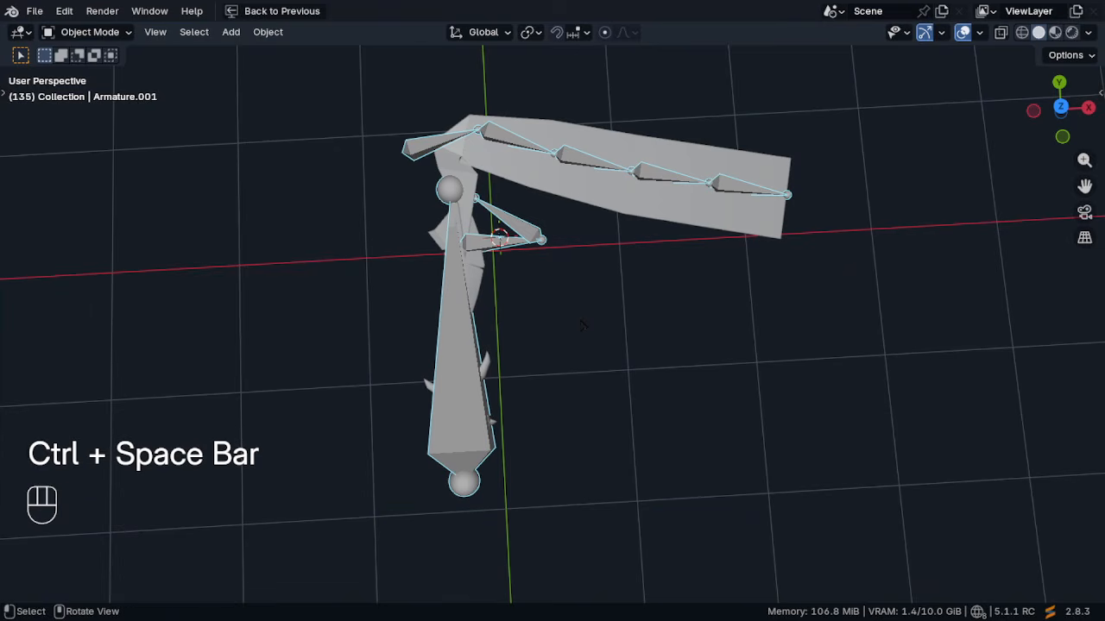
pyautogui.hotkey('ctrl', 'Tab')
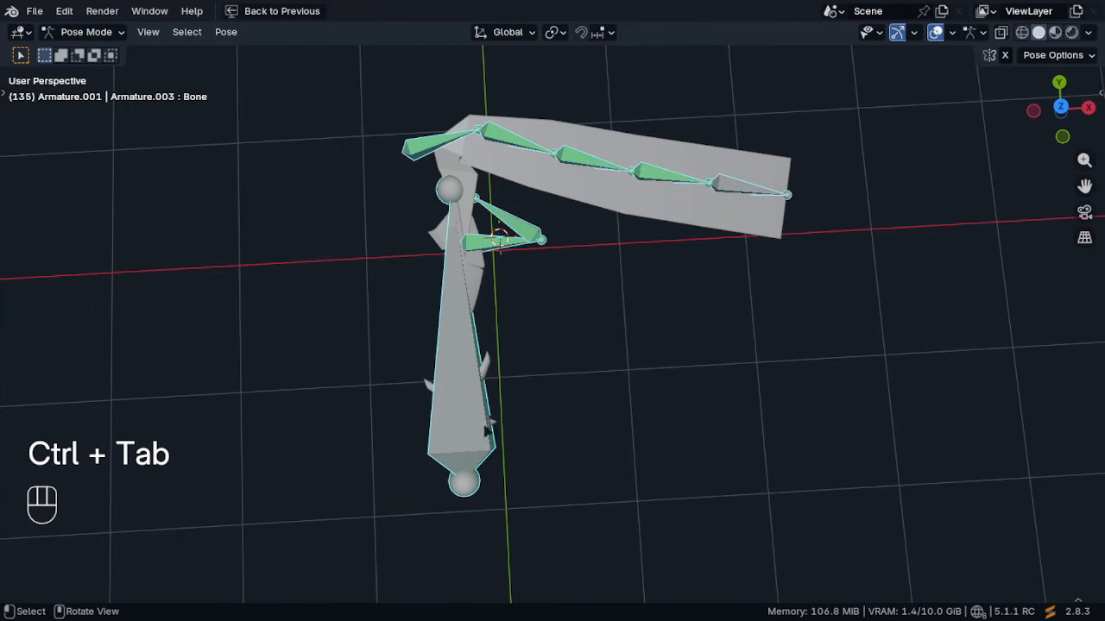
pyautogui.keyDown('shift'); pyautogui.moveTo(486, 429); pyautogui.dragTo(762, 445, button='middle'); pyautogui.keyUp('shift')
pyautogui.press('g')
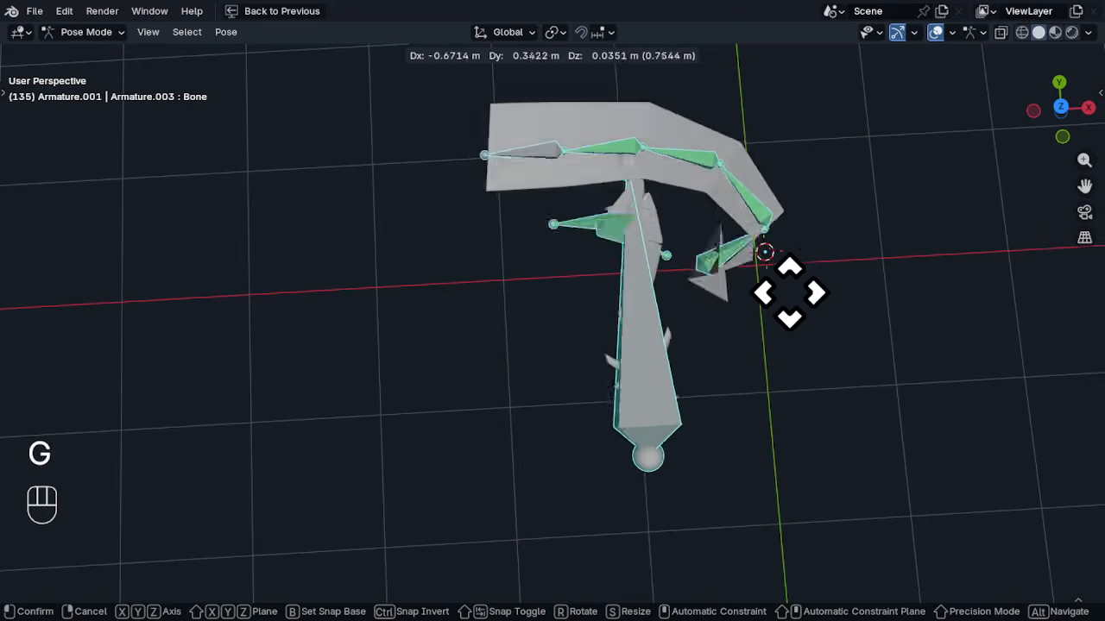
pyautogui.press('KP_7')
pyautogui.click(279, 241)
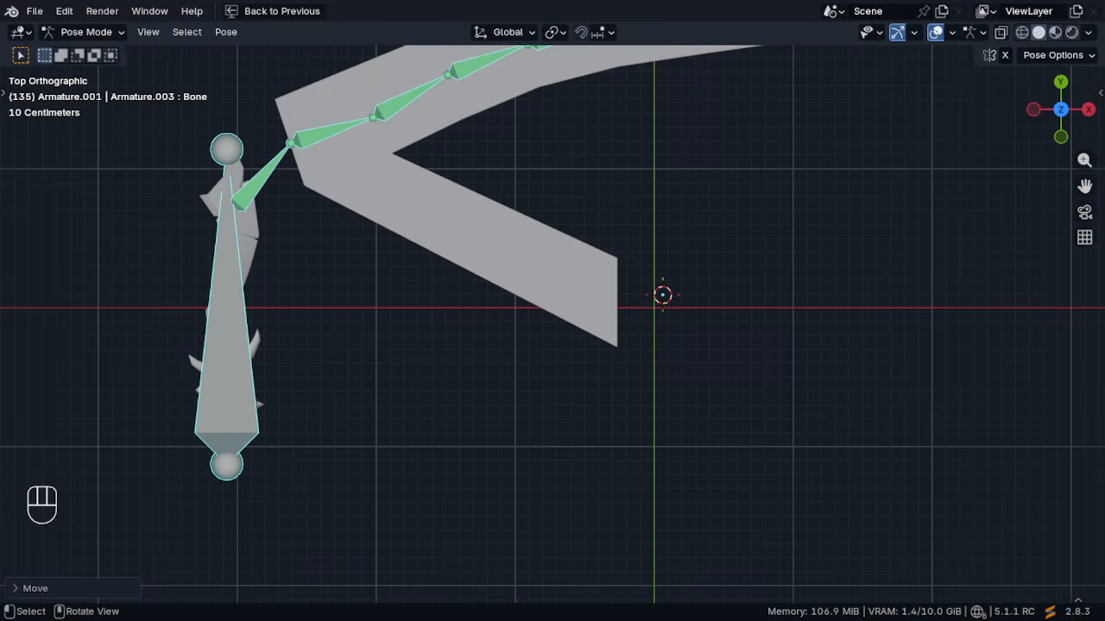
pyautogui.keyDown('shift'); pyautogui.moveTo(507, 271); pyautogui.dragTo(618, 385, button='middle'); pyautogui.keyUp('shift')
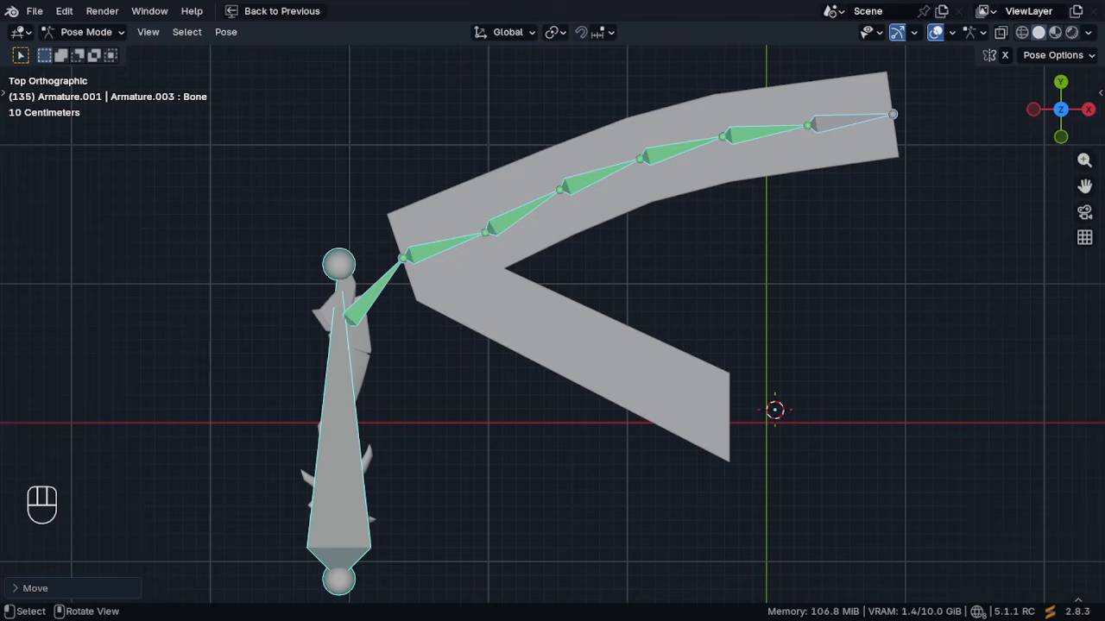
pyautogui.press('g')
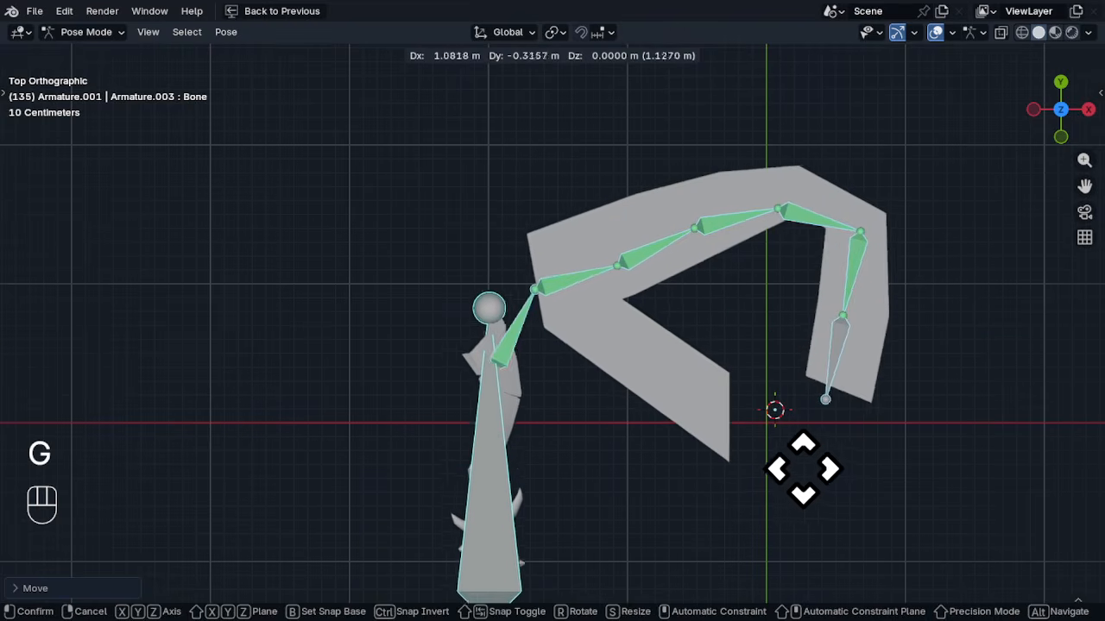
pyautogui.rightClick(738, 421)
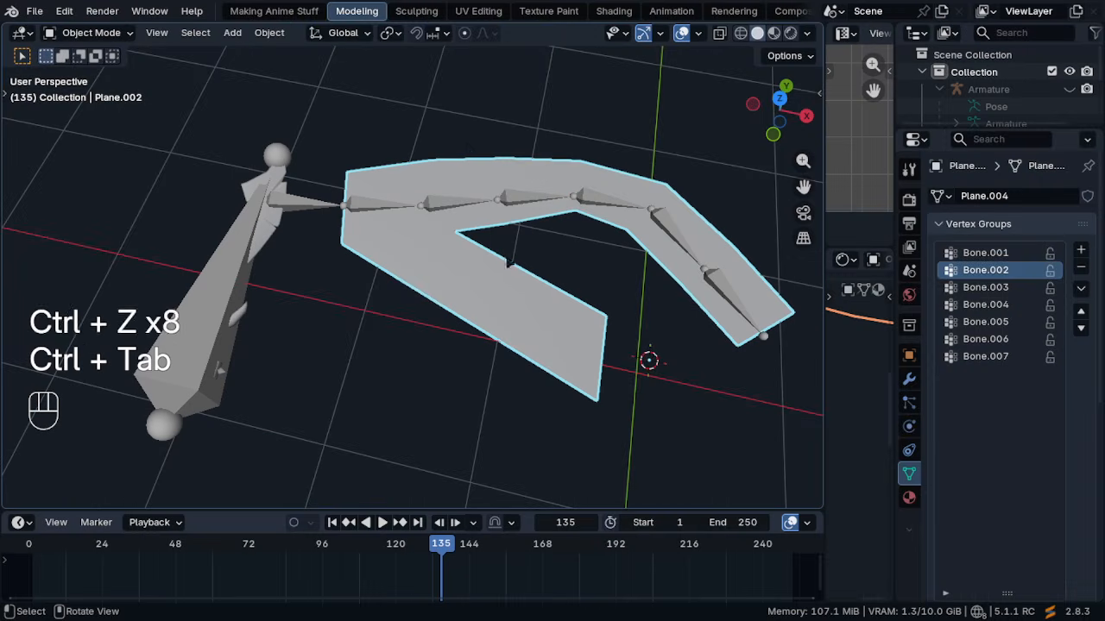
# Put the trail plane into Weight Paint mode and examine the Bone.002 weights along the first bones
pyautogui.click(100, 36)
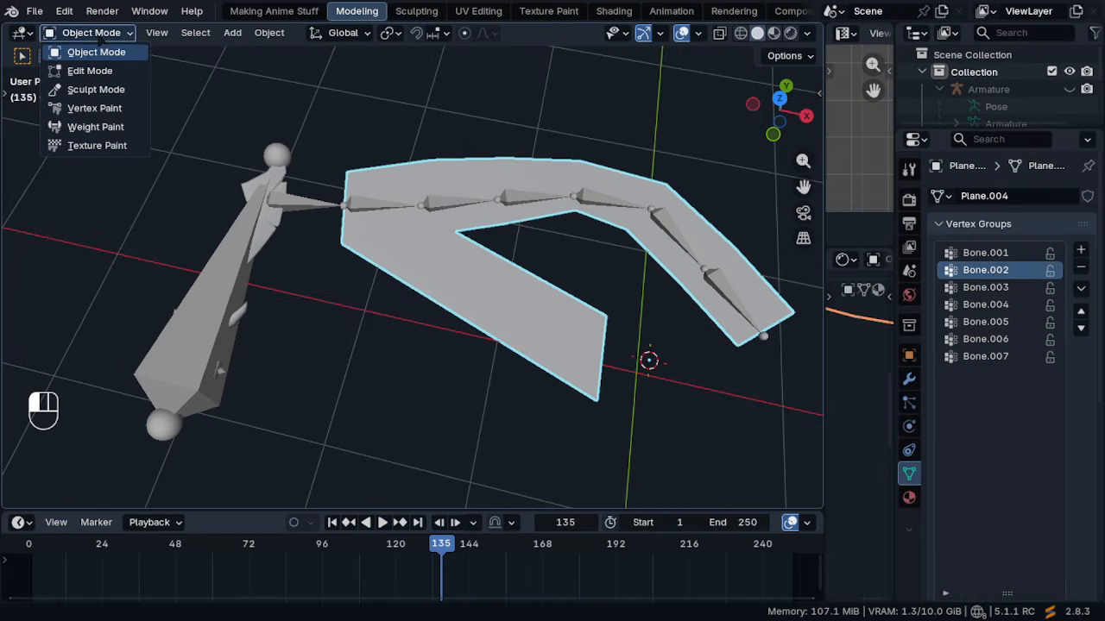
pyautogui.click(95, 127)
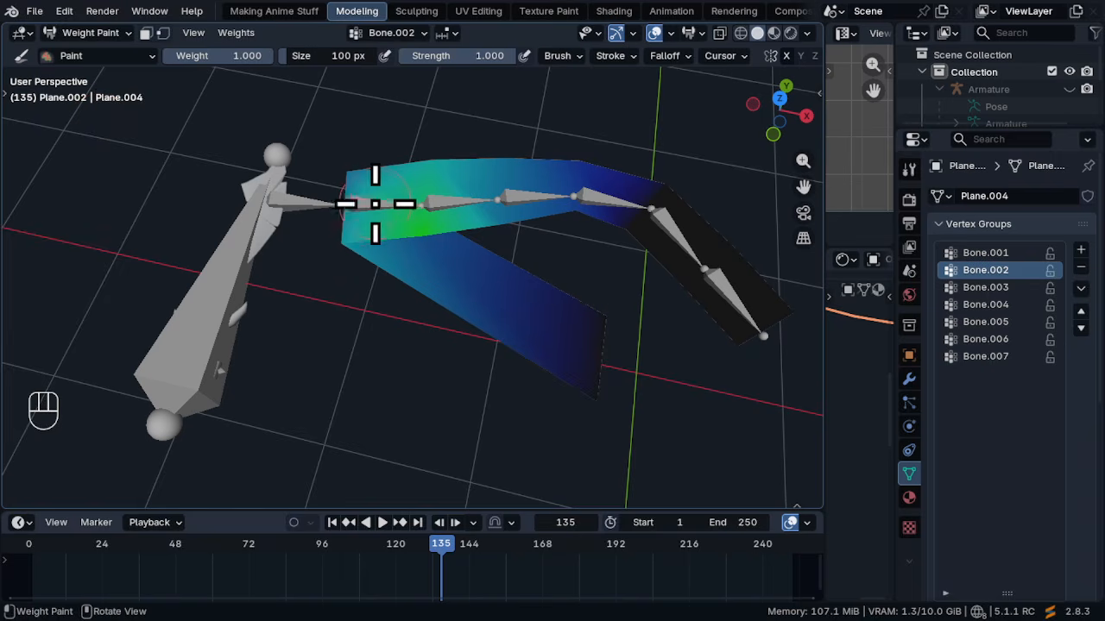
pyautogui.scroll(8, 305, 192)
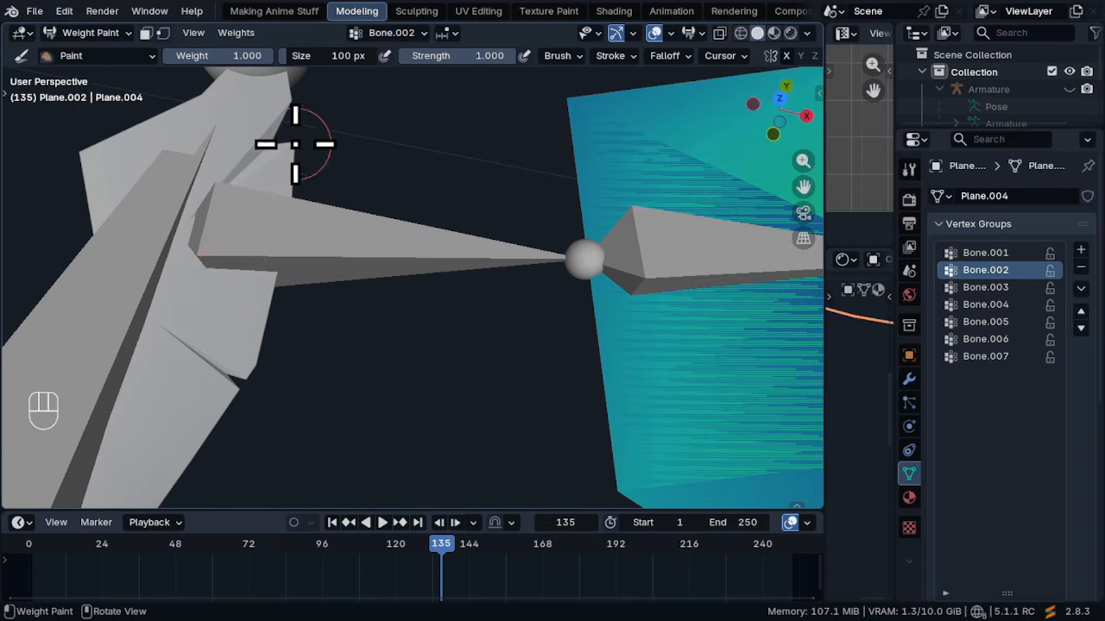
pyautogui.keyDown('ctrl'); pyautogui.moveTo(454, 173); pyautogui.dragTo(397, 259, button='middle'); pyautogui.keyUp('ctrl')
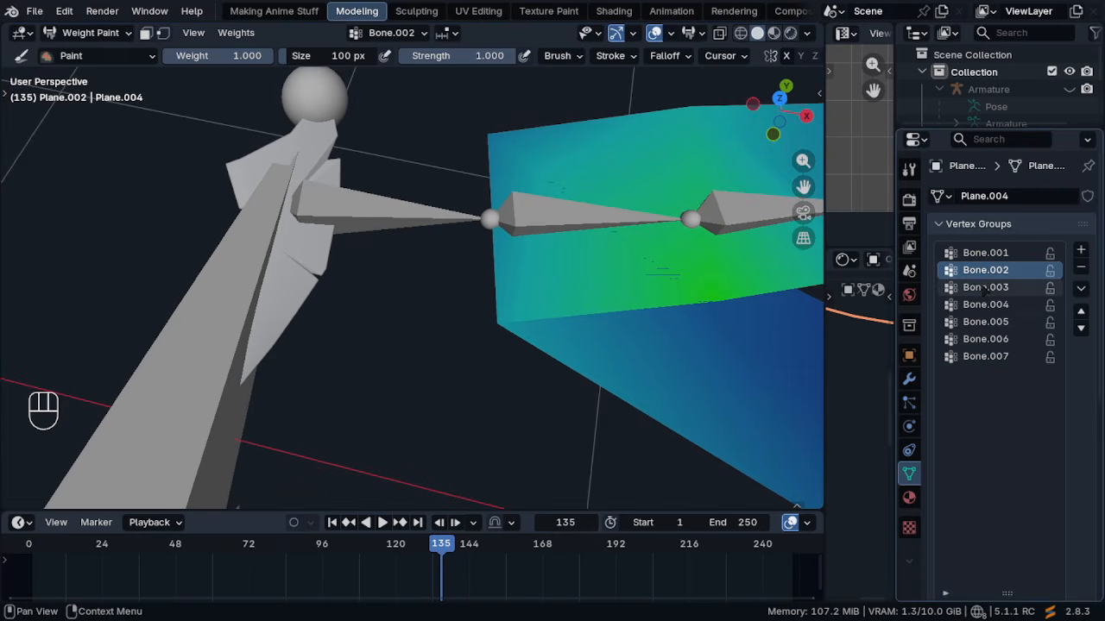
pyautogui.keyDown('shift'); pyautogui.moveTo(690, 340); pyautogui.dragTo(406, 308, button='middle'); pyautogui.keyUp('shift')
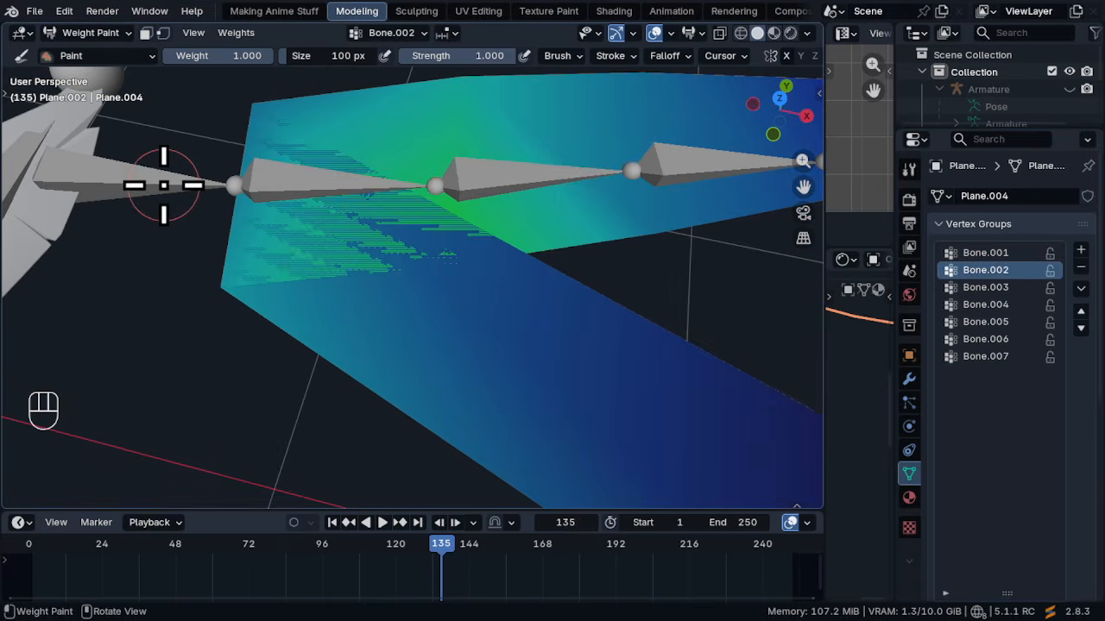
pyautogui.moveTo(98, 173); pyautogui.dragTo(34, 226, button='middle')
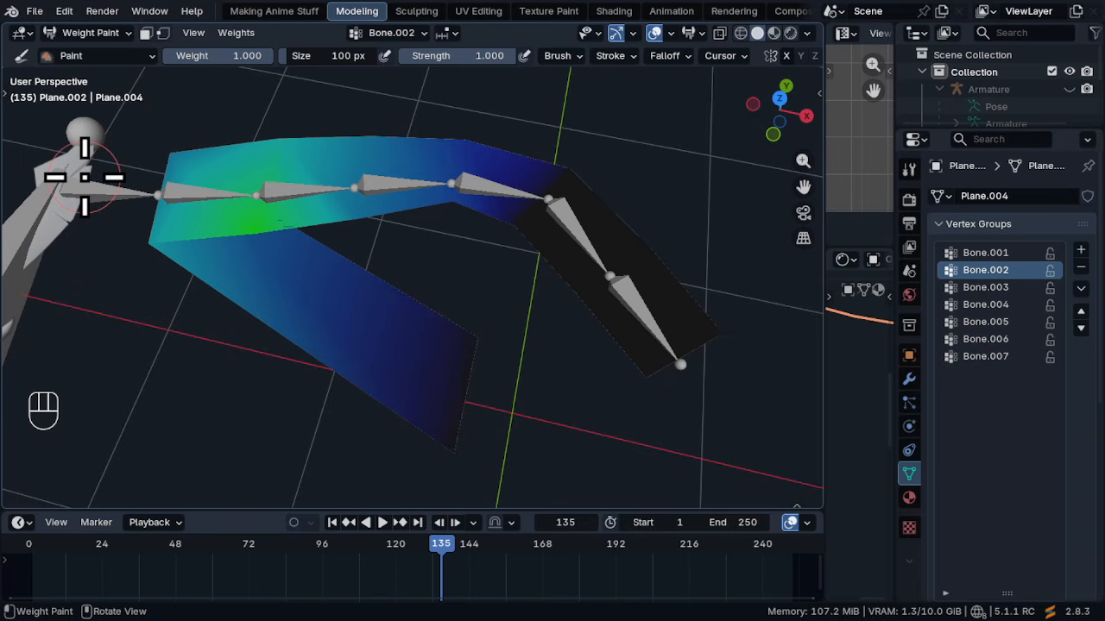
pyautogui.moveTo(151, 204); pyautogui.dragTo(164, 207, button='middle')
# Paint the trail plane's stray end with weight 1.000 in the Bone.001 vertex group
pyautogui.click(985, 252)
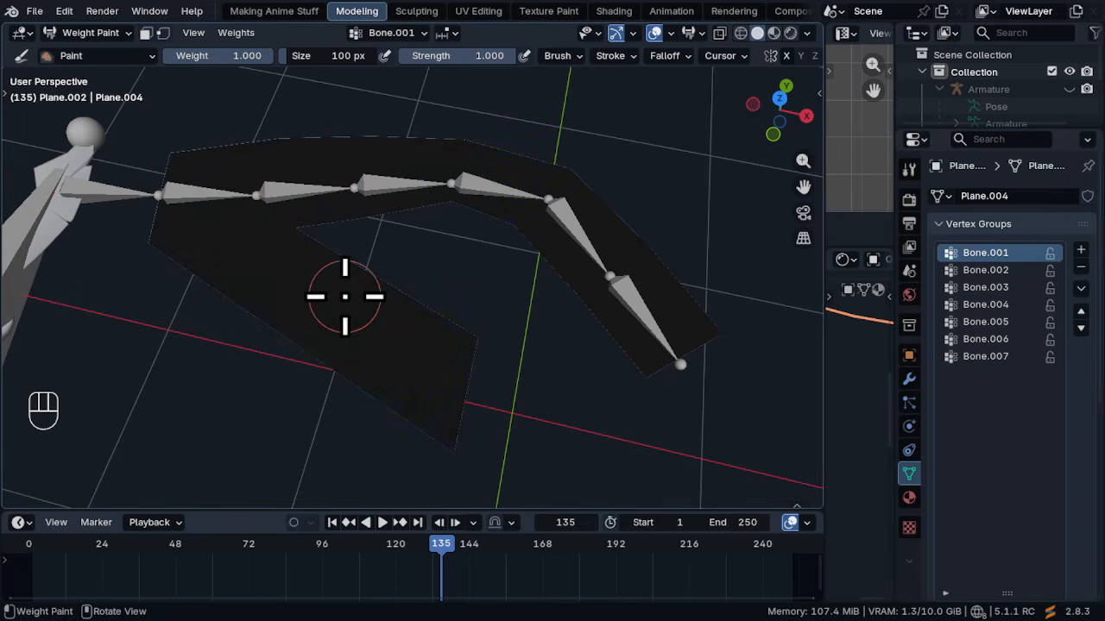
pyautogui.keyDown('shift'); pyautogui.moveTo(345, 296); pyautogui.dragTo(418, 262, button='middle'); pyautogui.keyUp('shift')
pyautogui.keyDown('shift'); pyautogui.moveTo(648, 357); pyautogui.dragTo(538, 365, button='middle'); pyautogui.keyUp('shift')
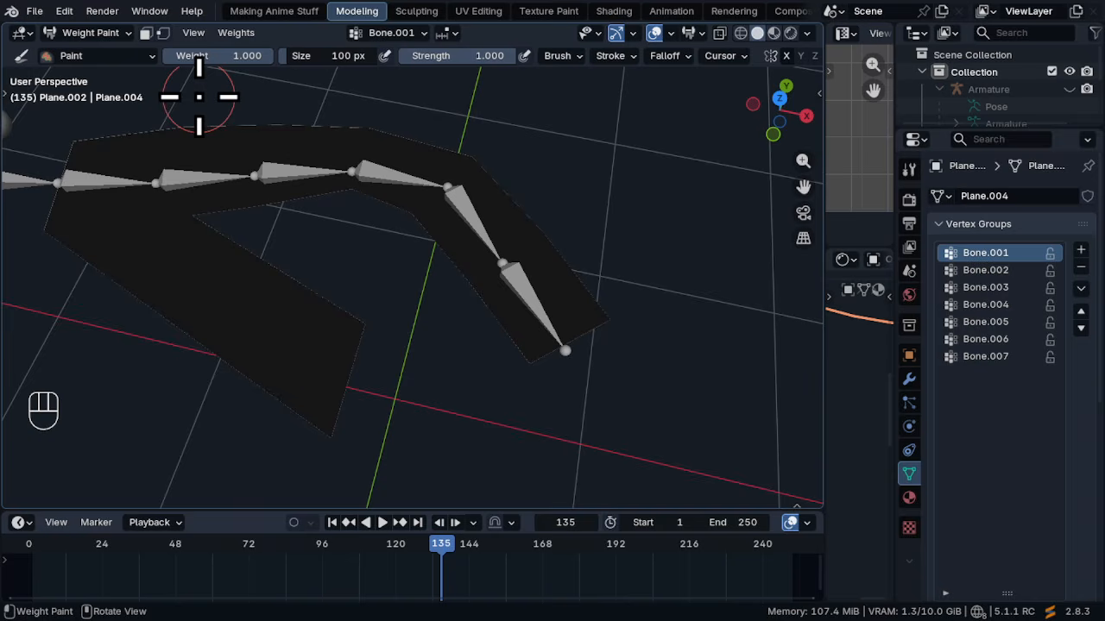
pyautogui.keyDown('shift'); pyautogui.moveTo(288, 306); pyautogui.dragTo(245, 138, button='middle'); pyautogui.keyUp('shift')
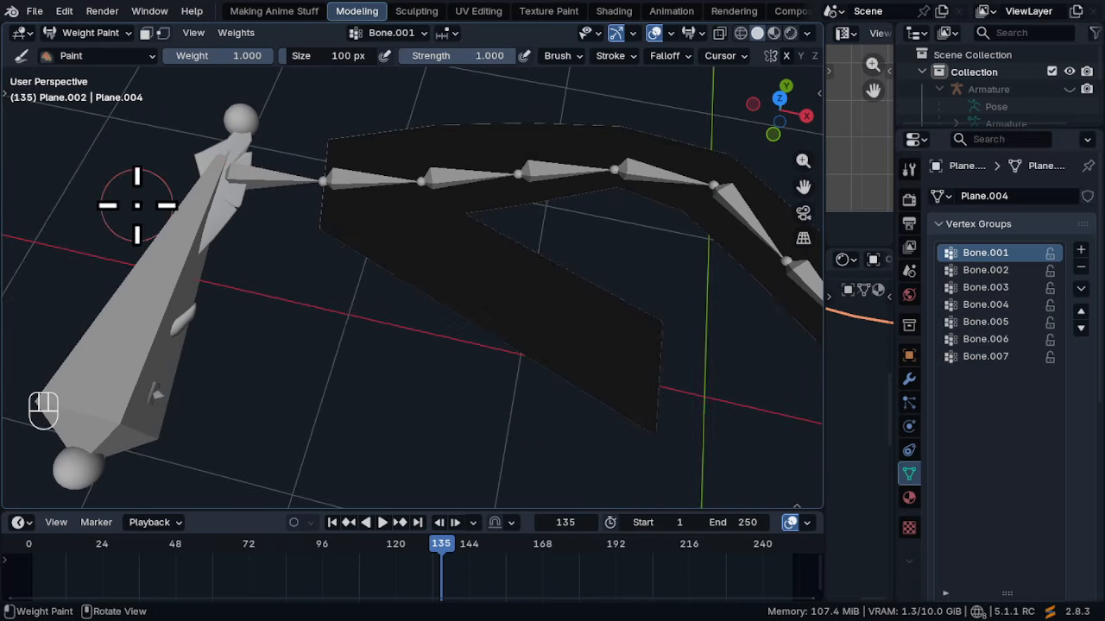
pyautogui.keyDown('shift'); pyautogui.moveTo(594, 368); pyautogui.dragTo(446, 283, button='middle'); pyautogui.keyUp('shift')
pyautogui.click(64, 38)
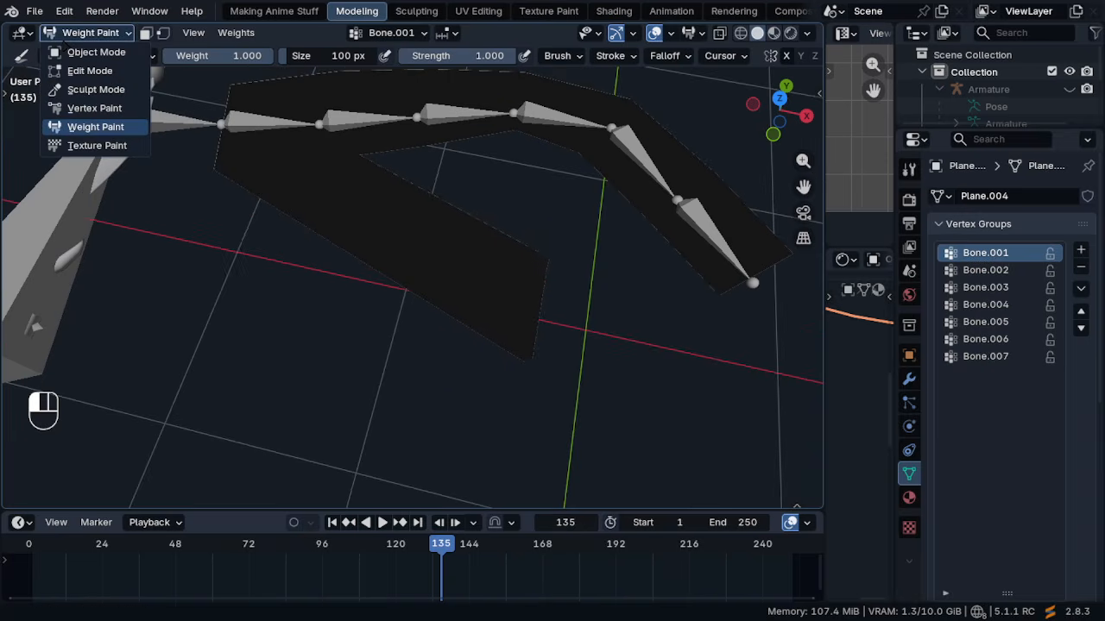
pyautogui.click(83, 127)
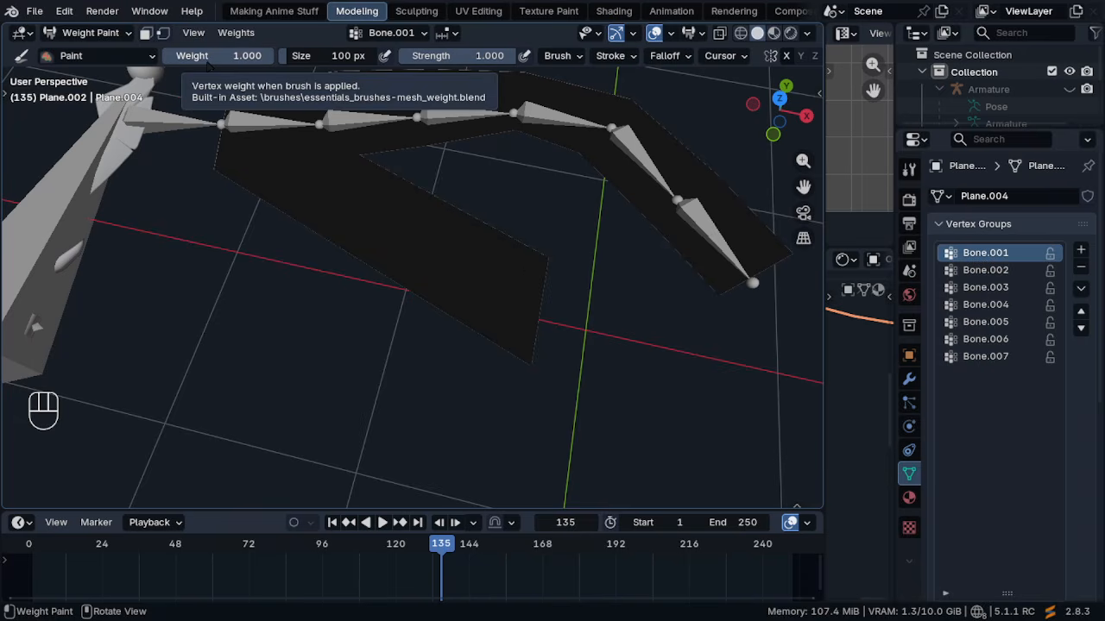
pyautogui.moveTo(537, 227); pyautogui.dragTo(461, 436)
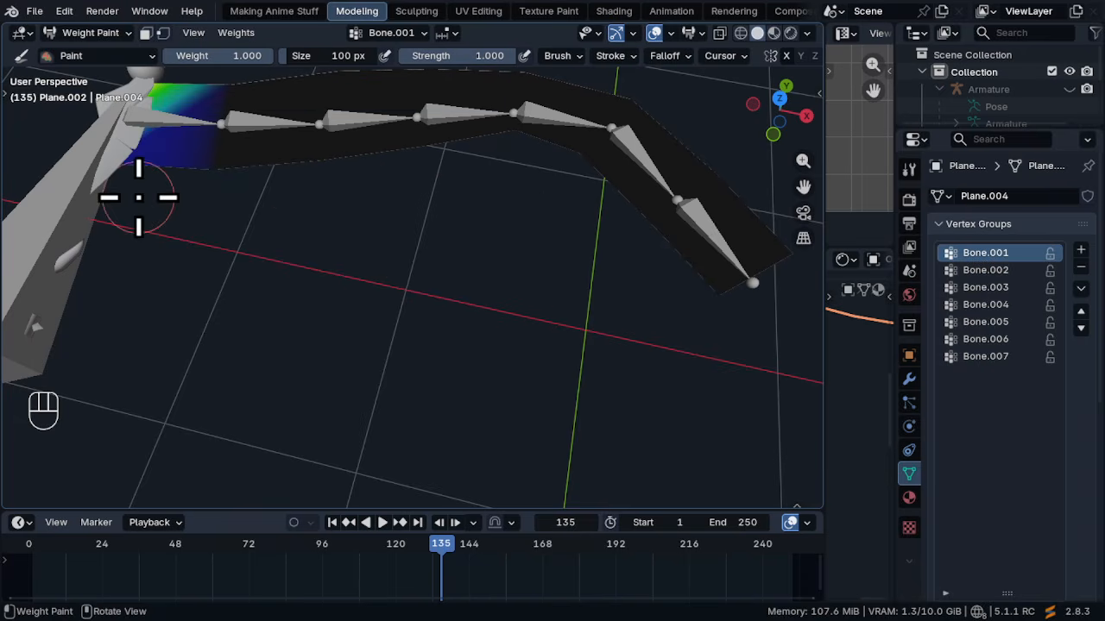
# Examine the weight distribution along the trail plane for each vertex group from Bone.001 to Bone.007
pyautogui.keyDown('shift'); pyautogui.moveTo(138, 197); pyautogui.dragTo(202, 167, button='middle'); pyautogui.keyUp('shift')
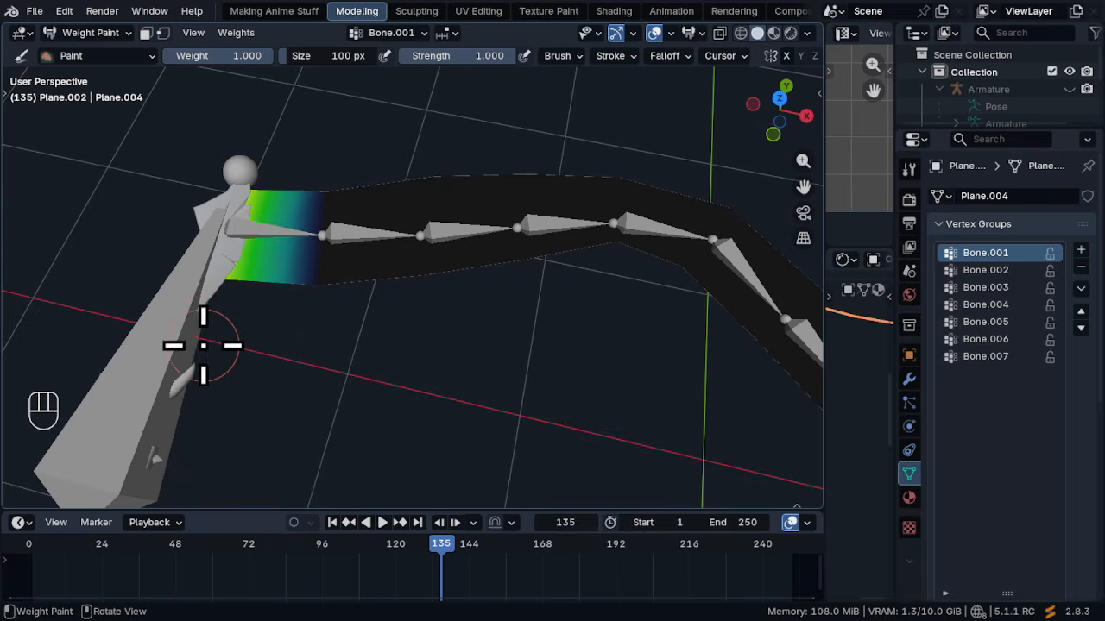
pyautogui.scroll(5, 229, 262)
pyautogui.scroll(-2, 270, 173)
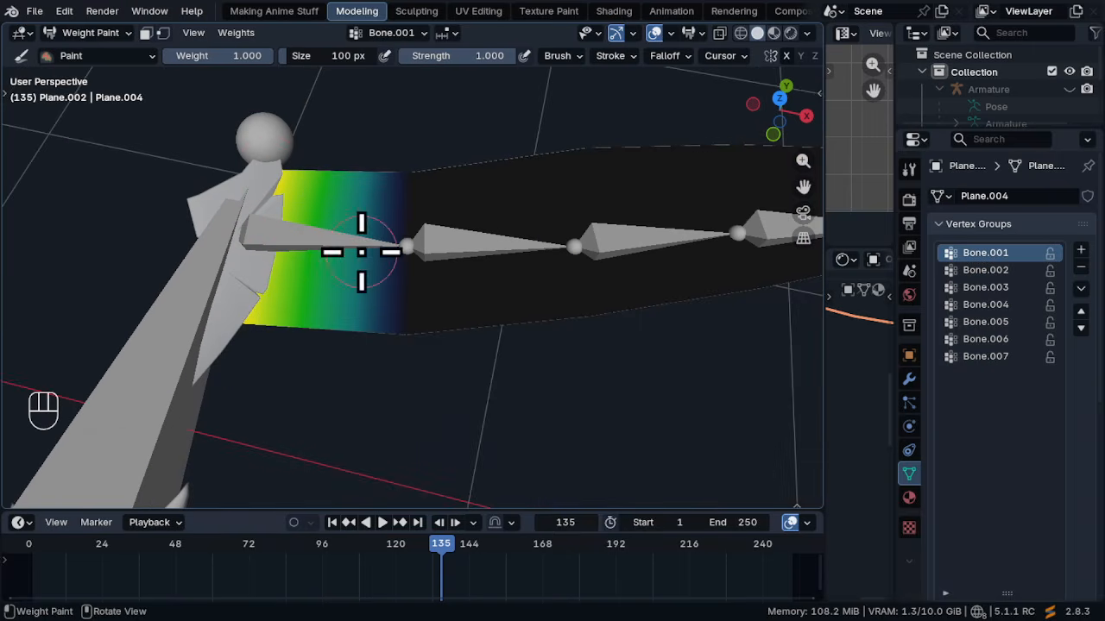
pyautogui.moveTo(409, 325); pyautogui.dragTo(414, 109, button='middle')
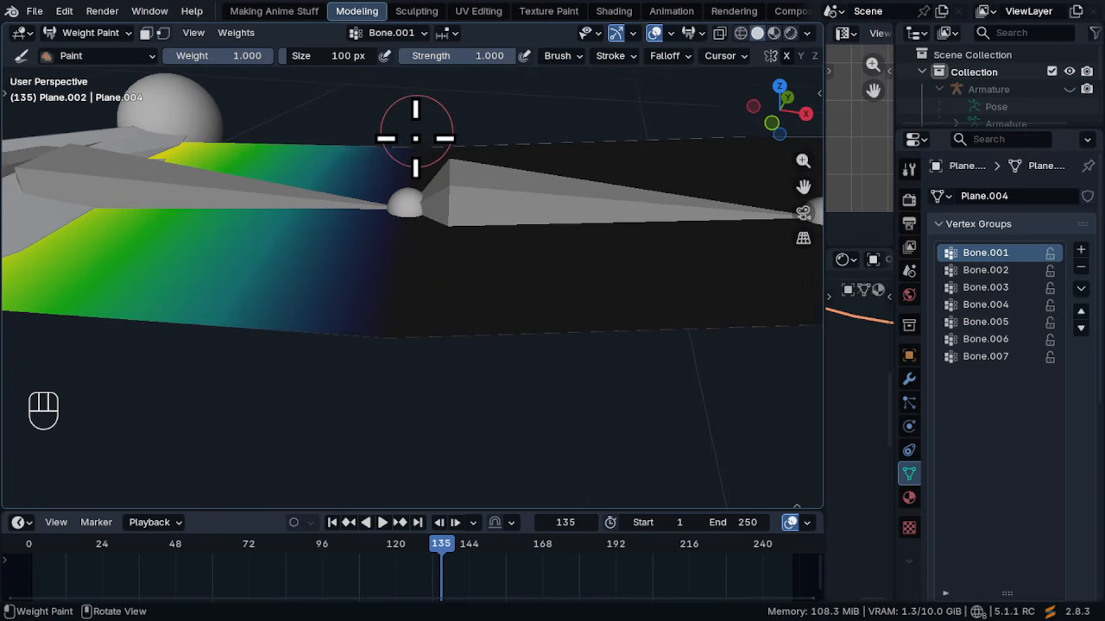
pyautogui.moveTo(527, 296); pyautogui.dragTo(336, 165, button='middle')
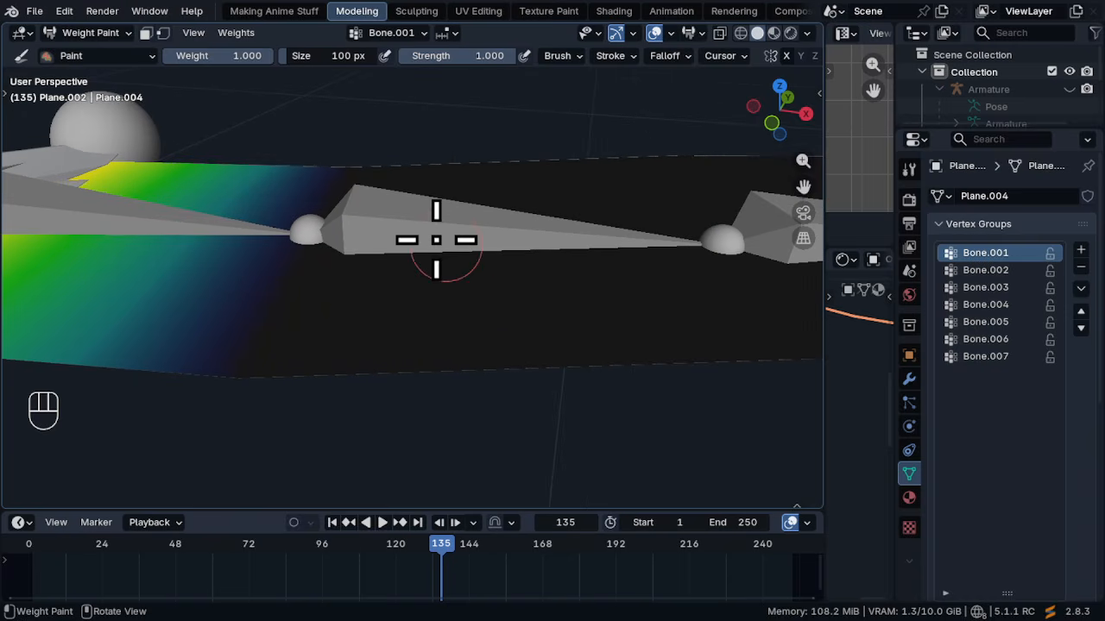
pyautogui.click(985, 271)
pyautogui.moveTo(574, 164)
pyautogui.keyDown('ctrl'); pyautogui.mouseDown(button='middle')
pyautogui.moveTo(567, 248)
pyautogui.moveTo(583, 347)
pyautogui.moveTo(511, 241)
pyautogui.moveTo(690, 259)
pyautogui.moveTo(483, 284)
pyautogui.mouseUp(button='middle'); pyautogui.keyUp('ctrl')
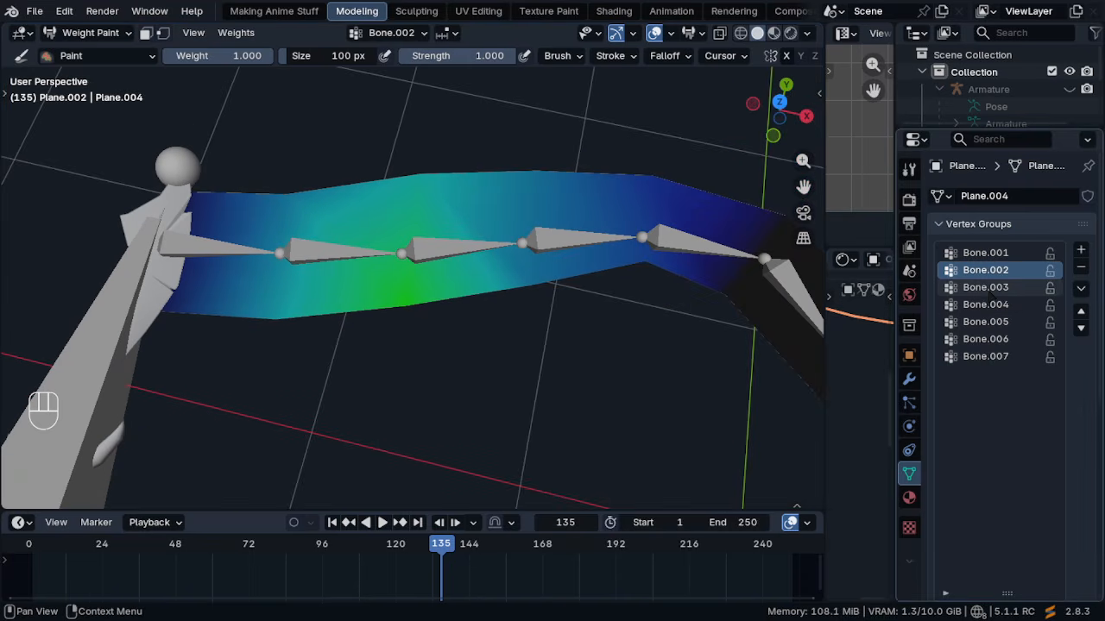
pyautogui.click(991, 290)
pyautogui.click(1001, 305)
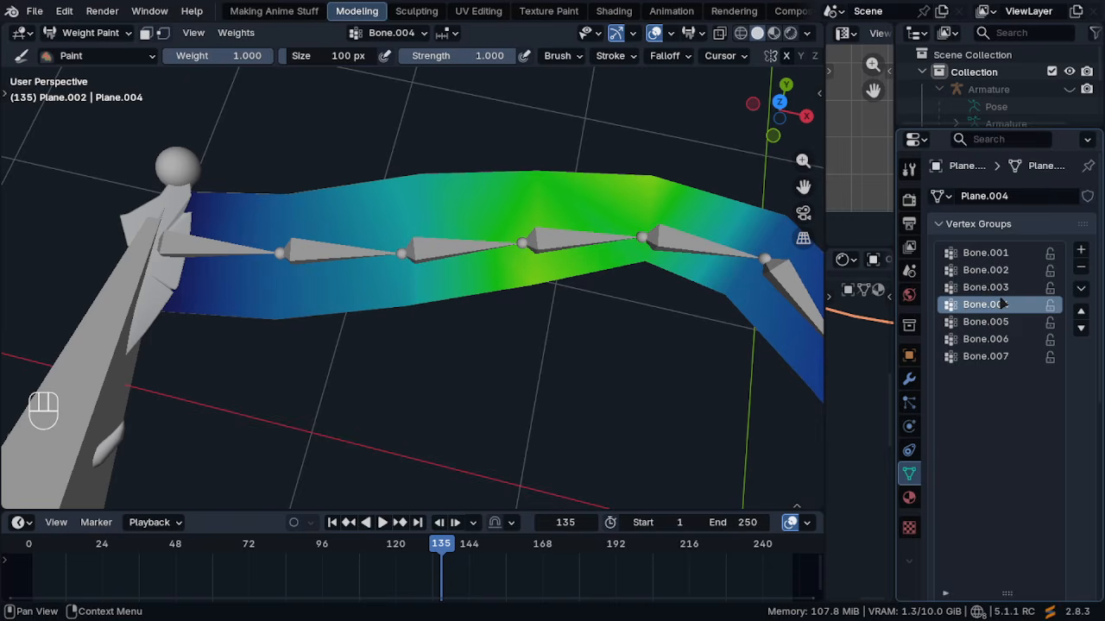
pyautogui.click(993, 322)
pyautogui.keyDown('shift'); pyautogui.moveTo(774, 303); pyautogui.dragTo(500, 285, button='middle'); pyautogui.keyUp('shift')
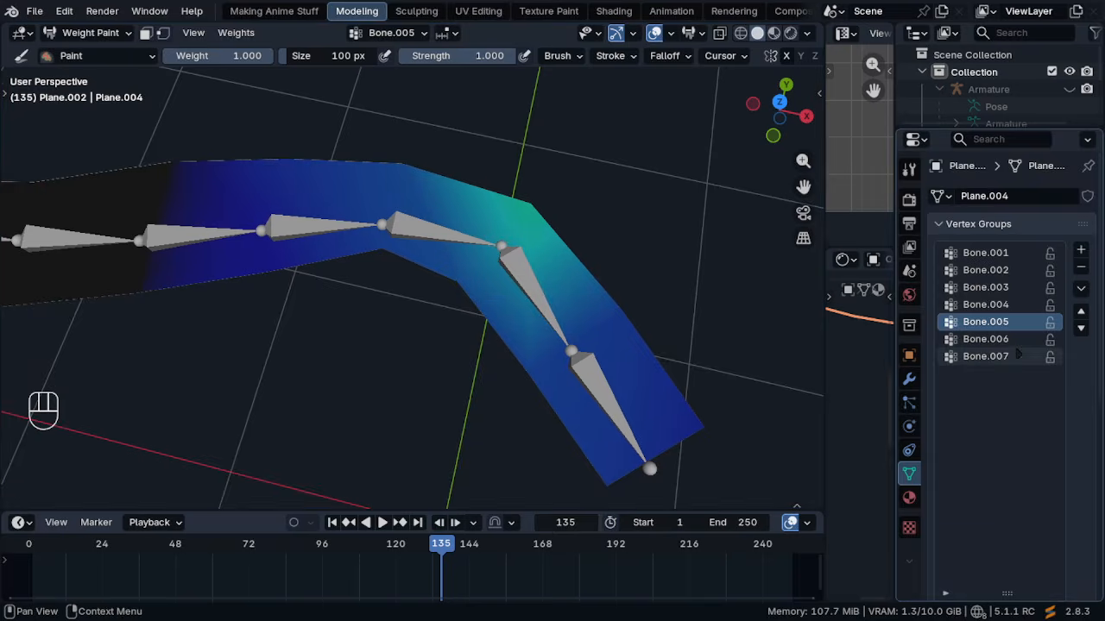
pyautogui.click(993, 339)
pyautogui.click(1001, 357)
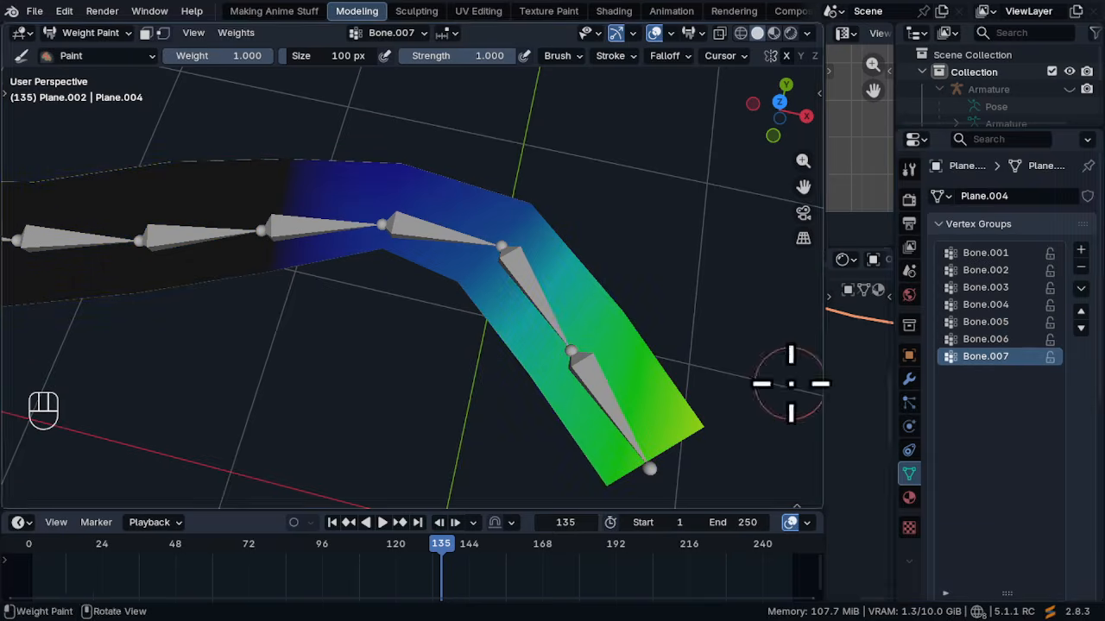
# Dab weight 1.000 for the Bone.006 group onto the outer corner of the trail's bend
pyautogui.click(1001, 340)
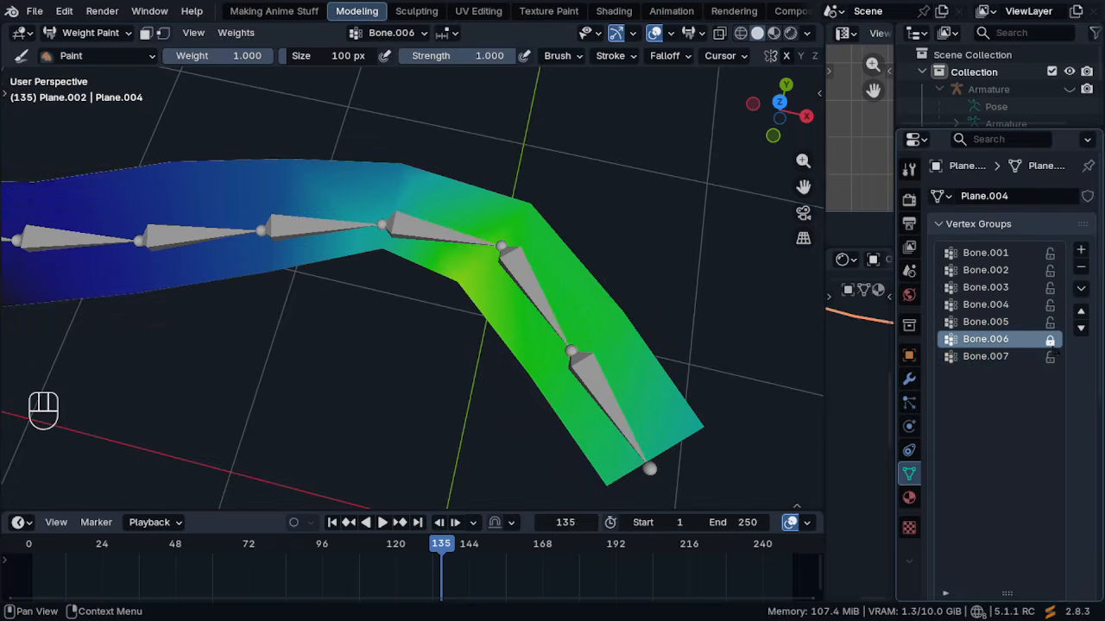
pyautogui.scroll(6, 518, 242)
pyautogui.moveTo(530, 177)
pyautogui.mouseDown()
pyautogui.moveTo(376, 364)
pyautogui.moveTo(524, 167)
pyautogui.mouseUp()
# Paint weight 1.000 for the Bone.005 group across the trail's width at the joint before the bend
pyautogui.click(984, 322)
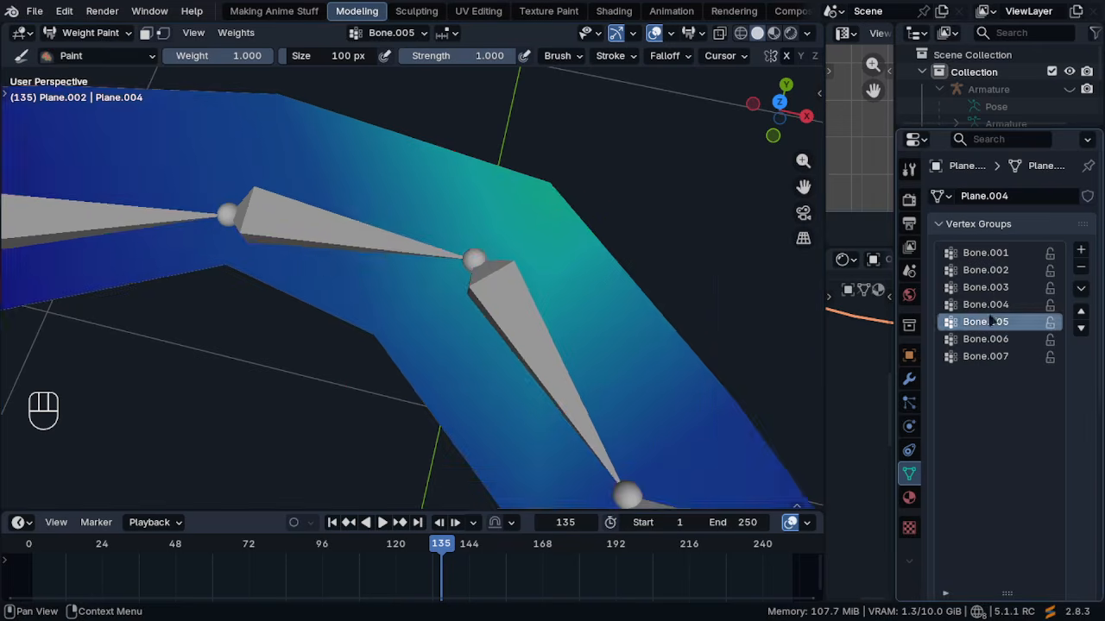
pyautogui.keyDown('shift'); pyautogui.moveTo(353, 249); pyautogui.dragTo(478, 301, button='middle'); pyautogui.keyUp('shift')
pyautogui.moveTo(383, 121)
pyautogui.mouseDown()
pyautogui.moveTo(357, 345)
pyautogui.moveTo(346, 261)
pyautogui.mouseUp()
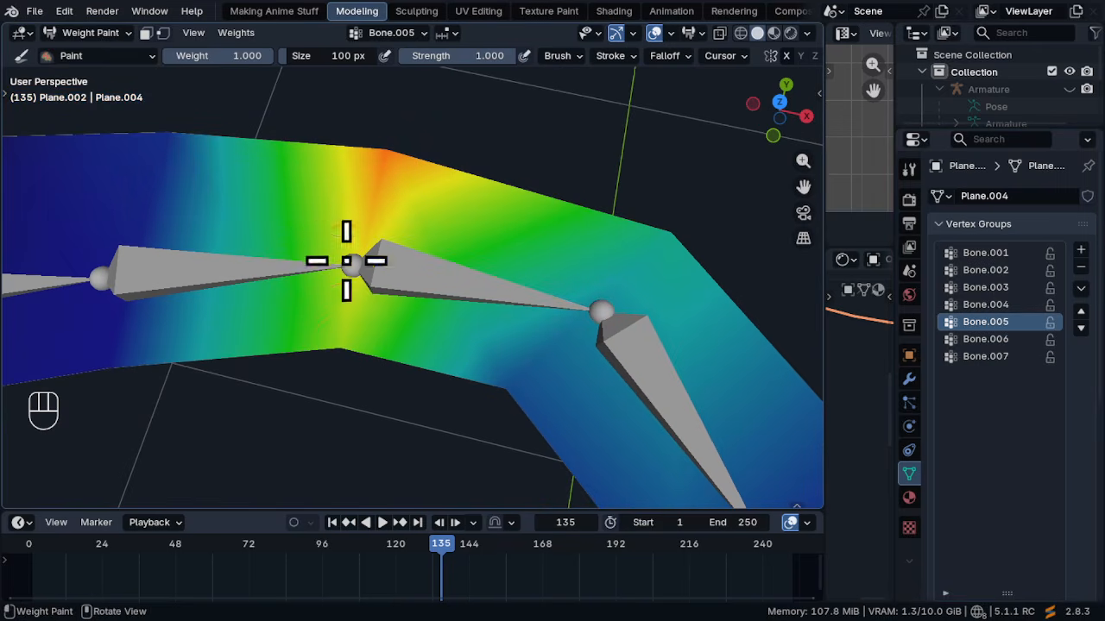
pyautogui.moveTo(370, 121); pyautogui.dragTo(350, 394)
pyautogui.moveTo(351, 394)
pyautogui.keyDown('shift'); pyautogui.mouseDown(button='middle')
pyautogui.moveTo(266, 340)
pyautogui.moveTo(446, 113)
pyautogui.mouseUp(button='middle'); pyautogui.keyUp('shift')
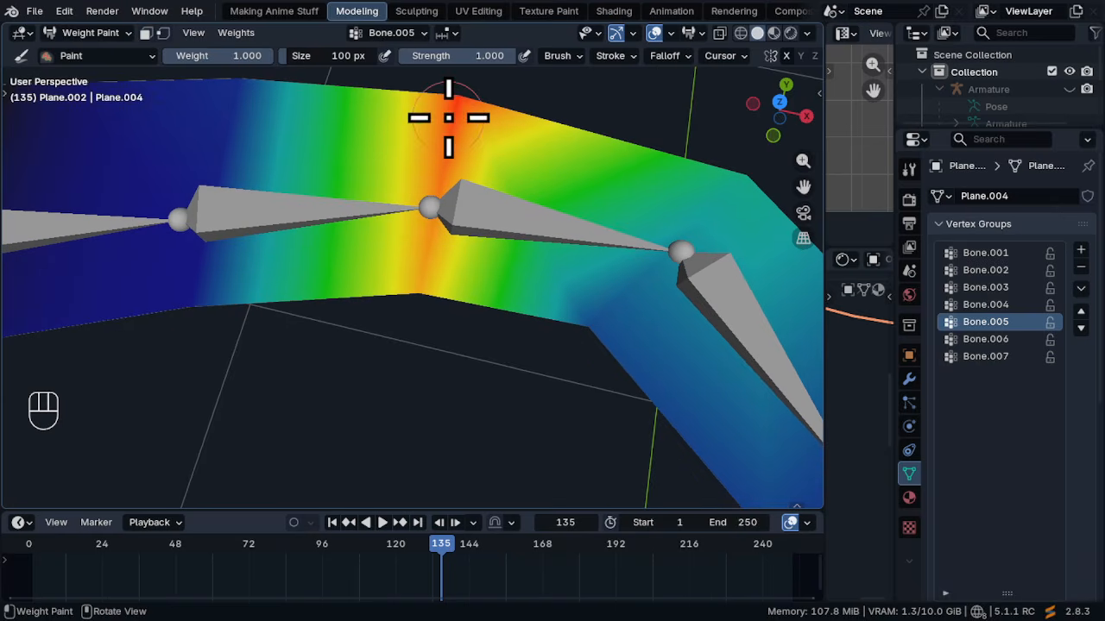
# Paint weight 1.000 for the Bone.004 vertex group across the trail's width at the joint two bones before the bend
pyautogui.click(1004, 305)
pyautogui.keyDown('shift'); pyautogui.moveTo(273, 279); pyautogui.dragTo(477, 377, button='middle'); pyautogui.keyUp('shift')
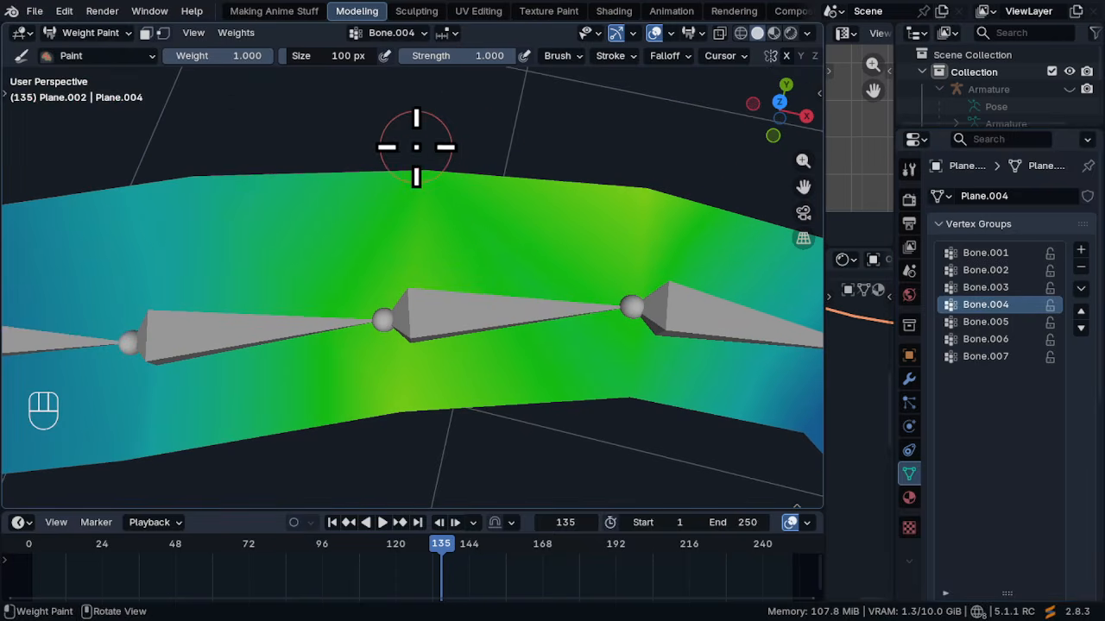
pyautogui.moveTo(417, 148); pyautogui.dragTo(401, 501)
pyautogui.moveTo(409, 161); pyautogui.dragTo(374, 449)
# Paint weight 1.000 for the Bone.003 vertex group across the trail's width at the next joint toward the sword
pyautogui.keyDown('shift'); pyautogui.moveTo(374, 450); pyautogui.dragTo(613, 349, button='middle'); pyautogui.keyUp('shift')
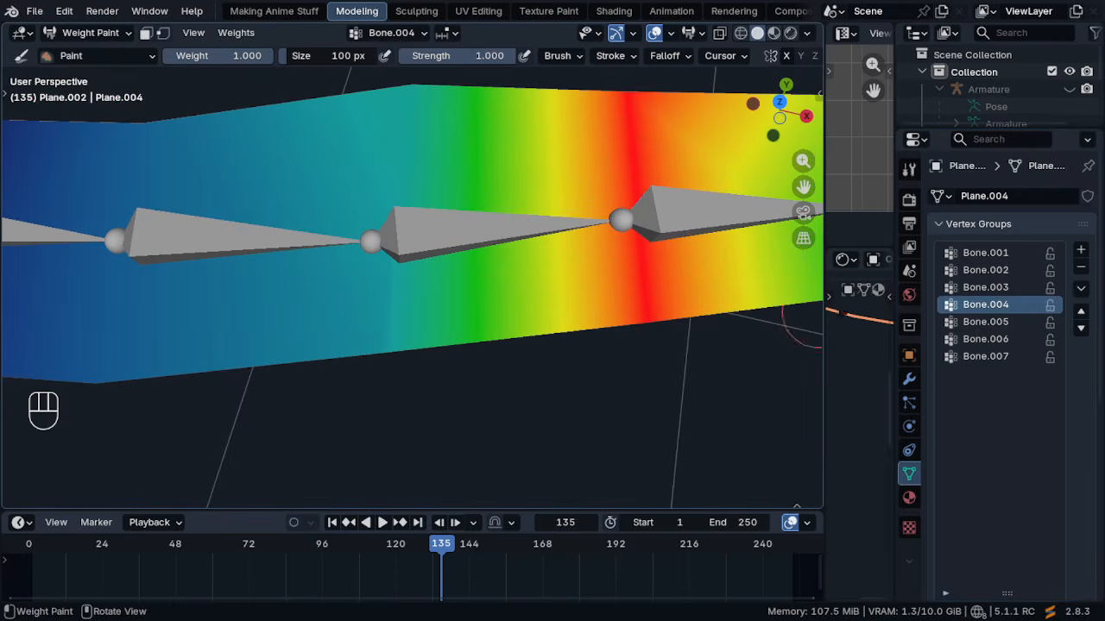
pyautogui.click(989, 290)
pyautogui.moveTo(381, 92); pyautogui.dragTo(365, 370)
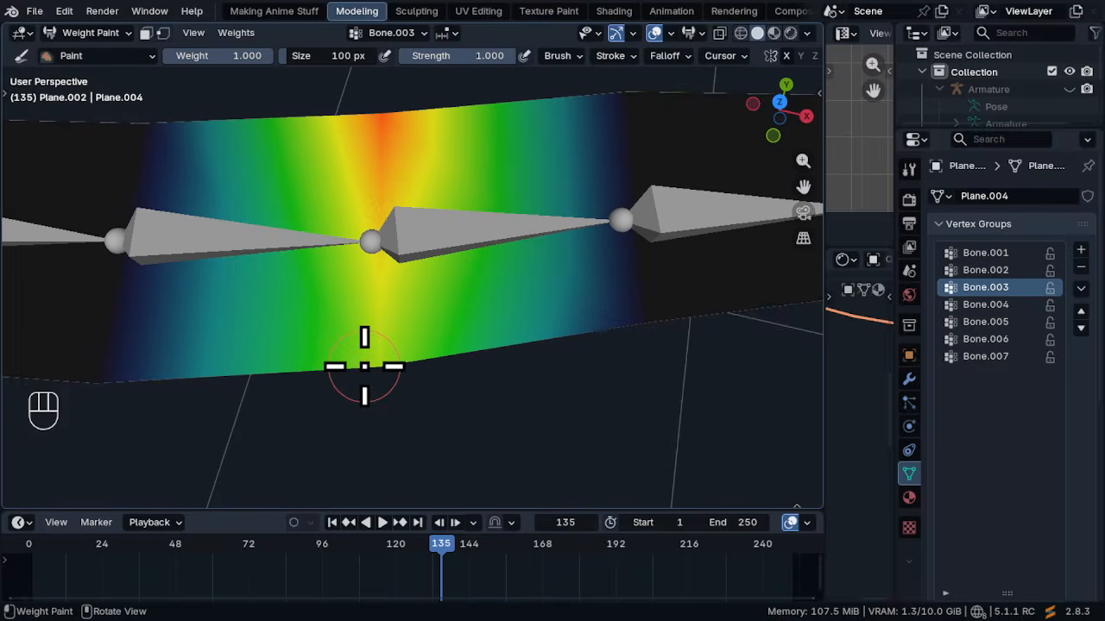
# Paint weight 1.000 for the Bone.002 vertex group across the trail at the first joint after the sword
pyautogui.keyDown('shift'); pyautogui.moveTo(245, 360); pyautogui.dragTo(402, 345, button='middle'); pyautogui.keyUp('shift')
pyautogui.click(986, 271)
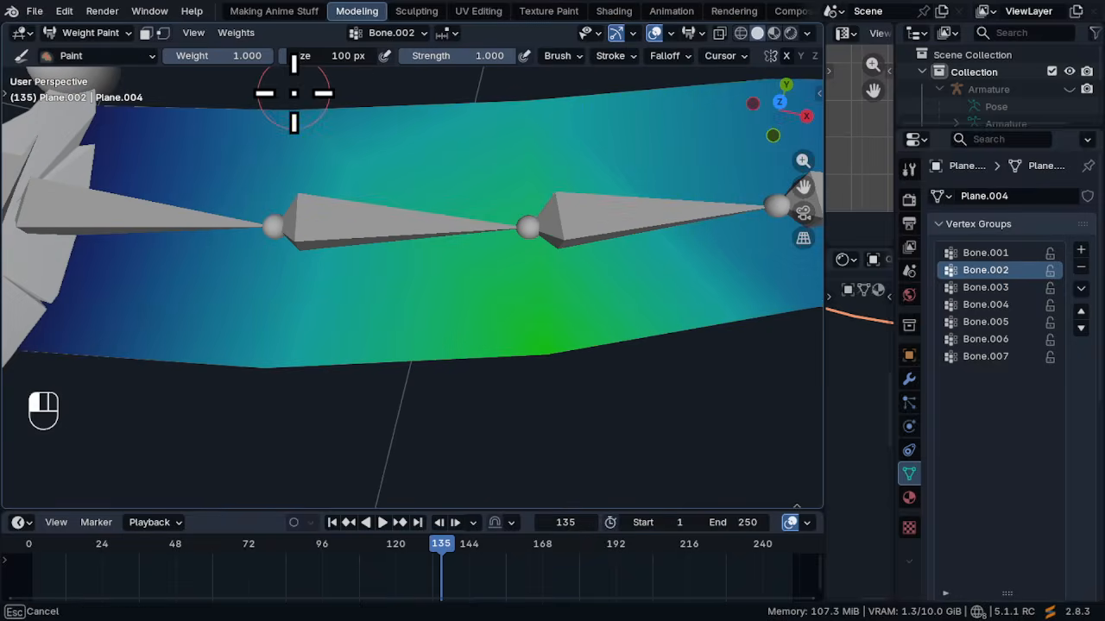
pyautogui.moveTo(294, 93)
pyautogui.mouseDown()
pyautogui.moveTo(243, 433)
pyautogui.moveTo(252, 403)
pyautogui.mouseUp()
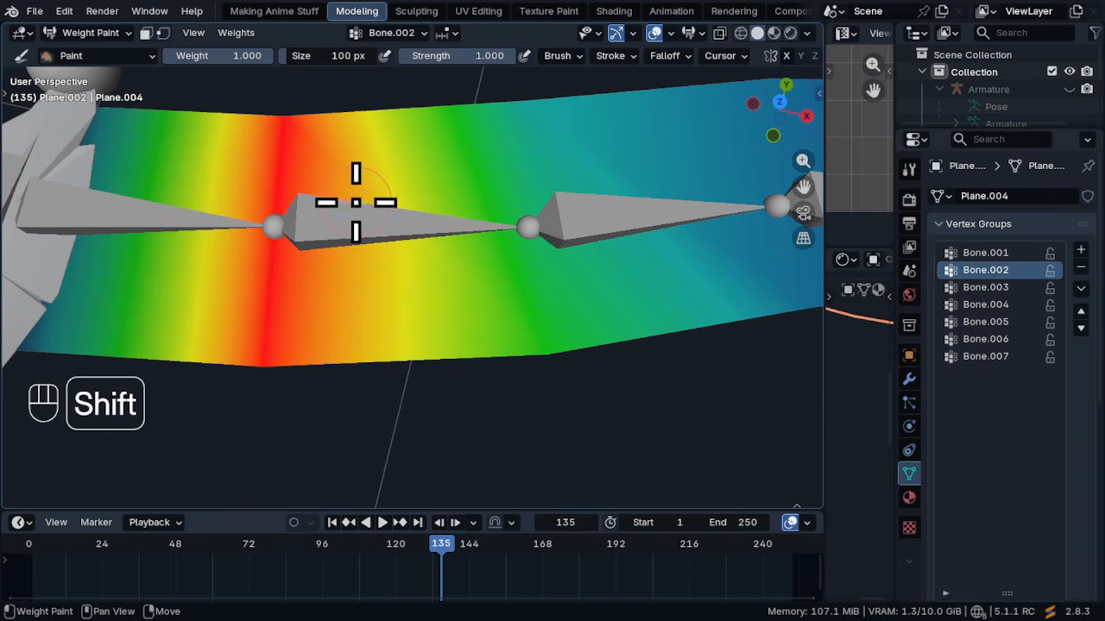
# Erase the Bone.002 group's weight from the trail plane from the second joint after the sword out to the far end
pyautogui.keyDown('shift'); pyautogui.moveTo(363, 197); pyautogui.dragTo(359, 292, button='middle'); pyautogui.keyUp('shift')
pyautogui.keyDown('ctrl'); pyautogui.moveTo(365, 239); pyautogui.dragTo(422, 341, button='middle'); pyautogui.keyUp('ctrl')
pyautogui.keyDown('shift'); pyautogui.moveTo(729, 229); pyautogui.dragTo(442, 181, button='middle'); pyautogui.keyUp('shift')
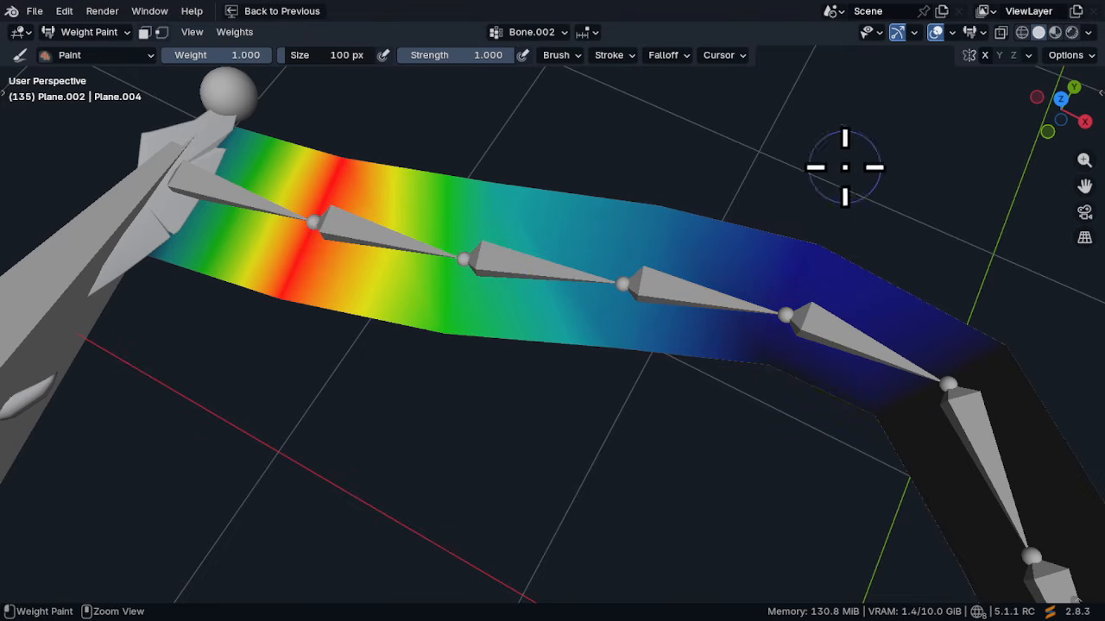
pyautogui.moveTo(851, 228)
pyautogui.keyDown('ctrl'); pyautogui.mouseDown()
pyautogui.moveTo(817, 195)
pyautogui.moveTo(720, 253)
pyautogui.moveTo(649, 221)
pyautogui.moveTo(599, 116)
pyautogui.moveTo(468, 498)
pyautogui.moveTo(440, 377)
pyautogui.moveTo(467, 235)
pyautogui.moveTo(532, 131)
pyautogui.mouseUp(); pyautogui.keyUp('ctrl')
pyautogui.keyDown('ctrl'); pyautogui.moveTo(581, 168); pyautogui.dragTo(532, 440); pyautogui.keyUp('ctrl')
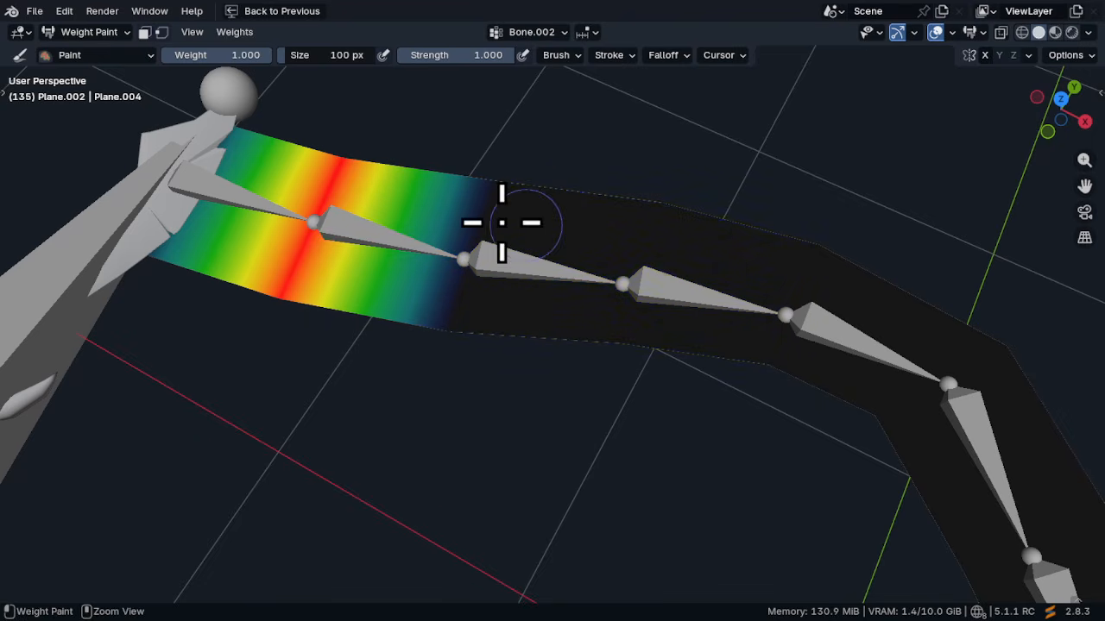
# Leave weight painting, select the sword and trail armature, and put it in Pose Mode
pyautogui.press('t')
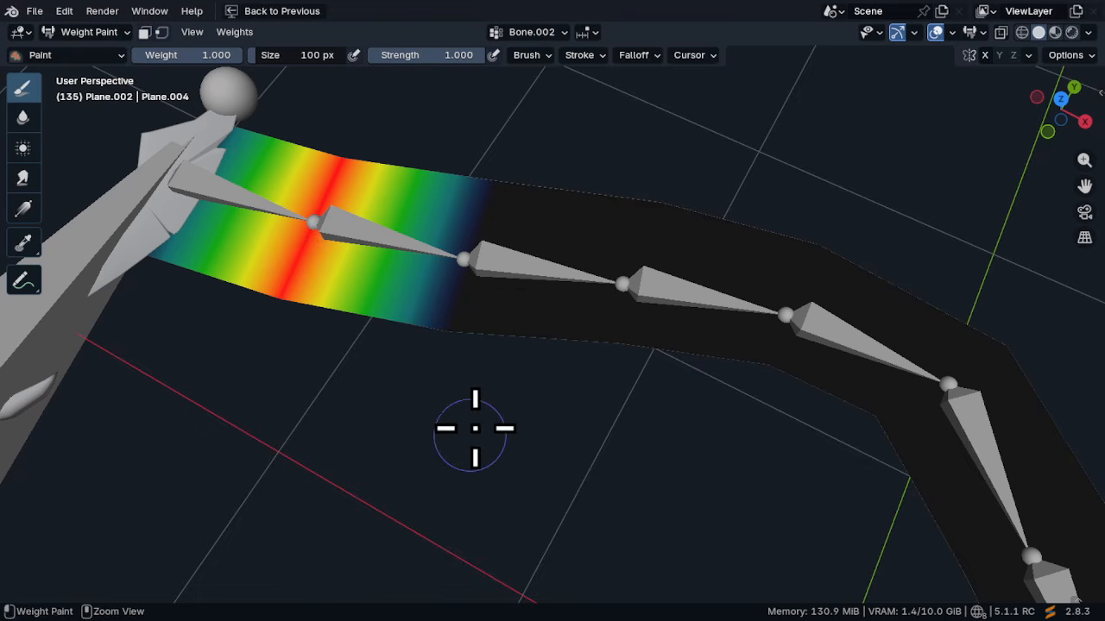
pyautogui.hotkey('ctrl', 'Tab')
pyautogui.click(388, 357)
pyautogui.keyDown('ctrl'); pyautogui.moveTo(457, 349); pyautogui.dragTo(545, 359, button='middle'); pyautogui.keyUp('ctrl')
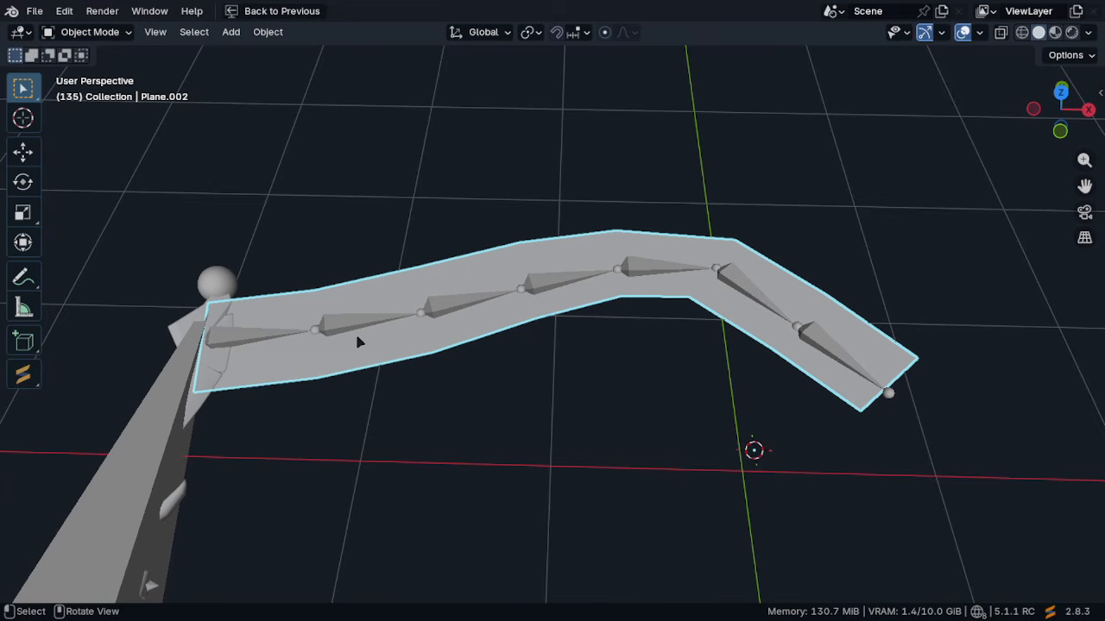
pyautogui.moveTo(360, 340); pyautogui.dragTo(265, 340, button='middle')
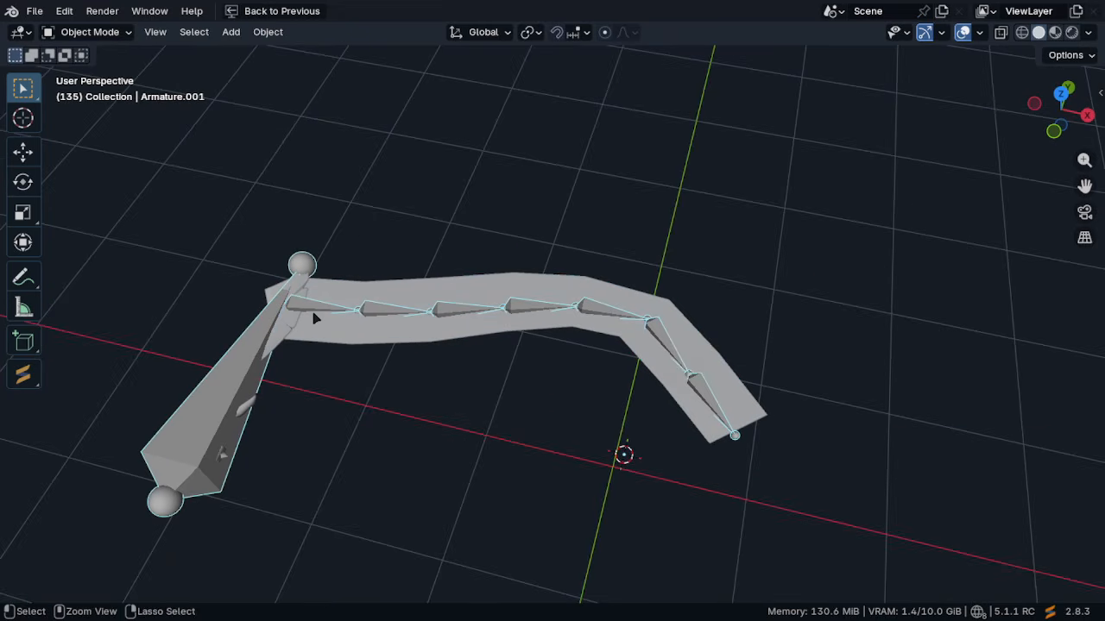
pyautogui.hotkey('ctrl', 'Tab')
pyautogui.keyDown('shift'); pyautogui.moveTo(361, 344); pyautogui.dragTo(655, 380, button='middle'); pyautogui.keyUp('shift')
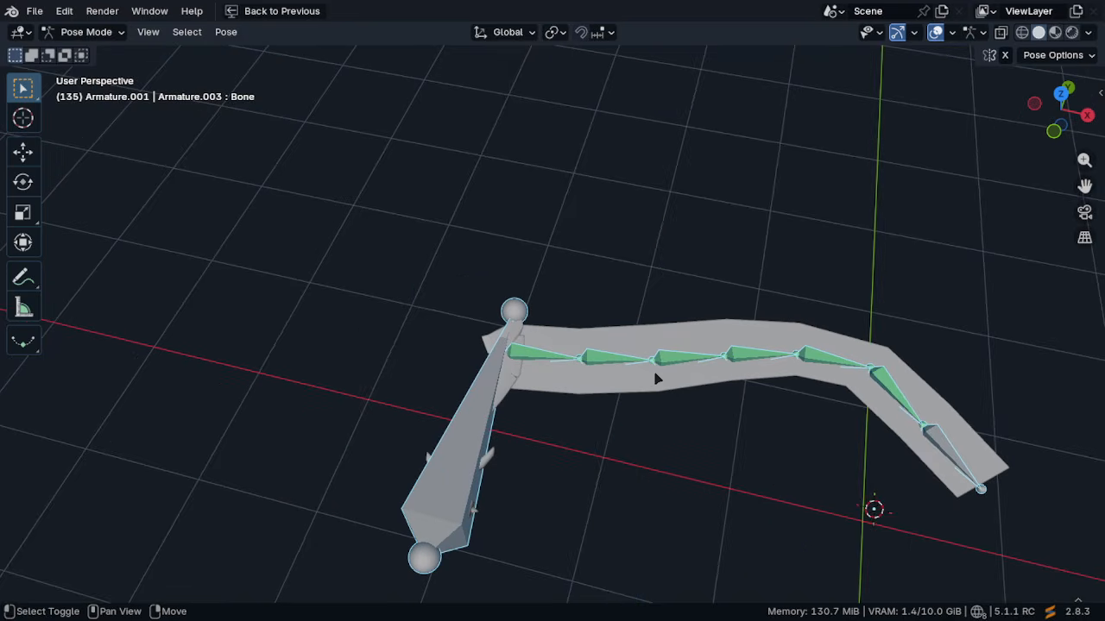
# Move the sword's main bone around twice in top view to test how the trail bones and plane follow
pyautogui.press('KP_7')
pyautogui.keyDown('ctrl'); pyautogui.moveTo(677, 342); pyautogui.dragTo(737, 406, button='middle'); pyautogui.keyUp('ctrl')
pyautogui.keyDown('shift'); pyautogui.moveTo(768, 392); pyautogui.dragTo(679, 322, button='middle'); pyautogui.keyUp('shift')
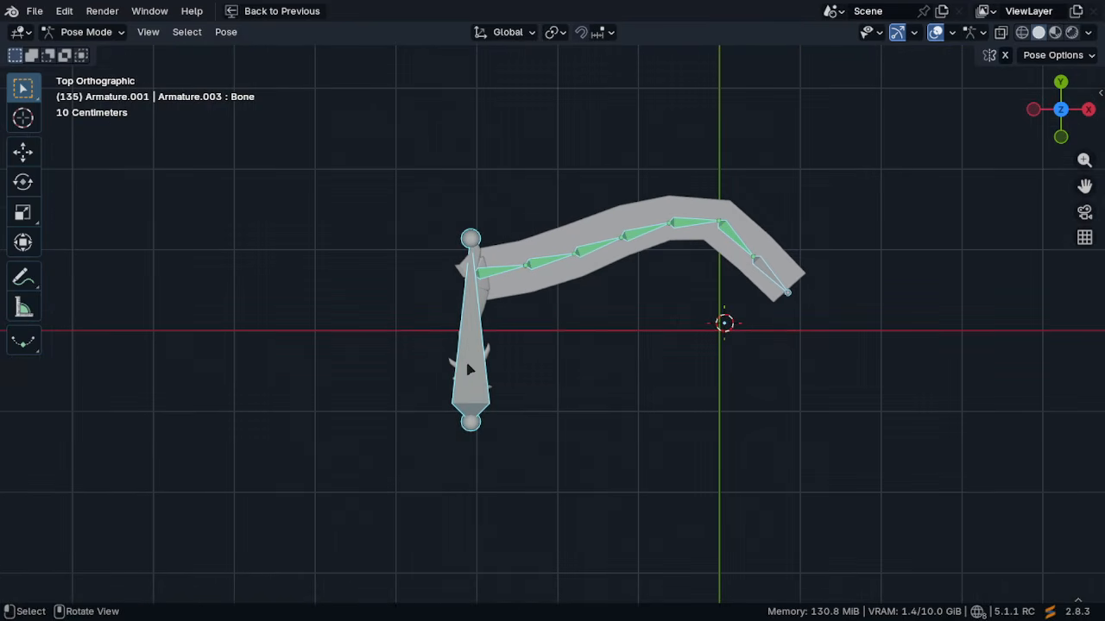
pyautogui.press('g')
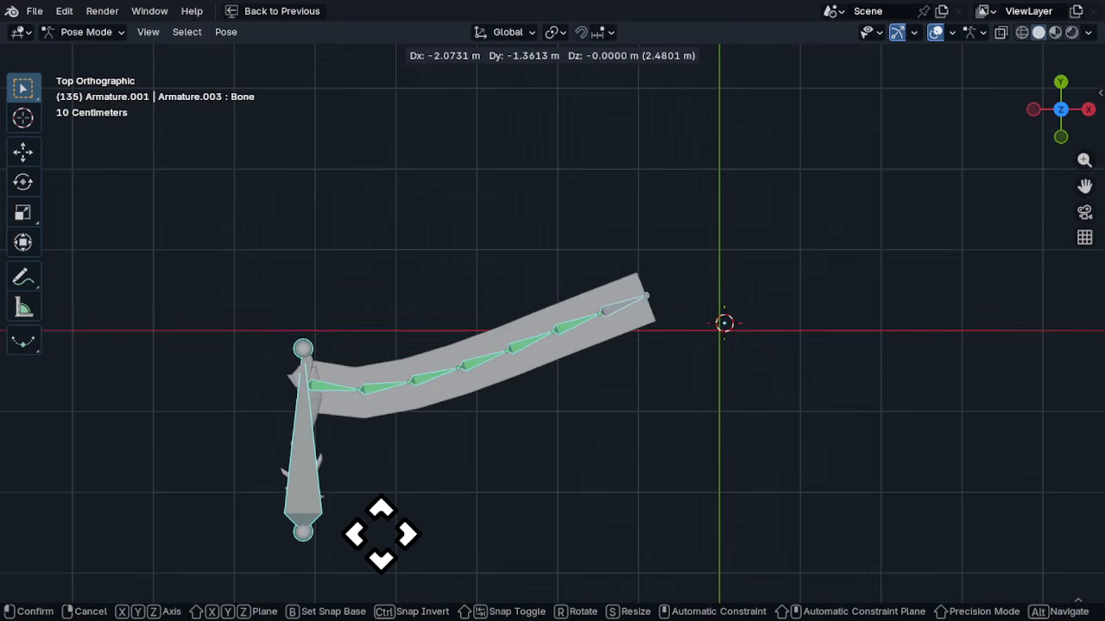
pyautogui.click(518, 436)
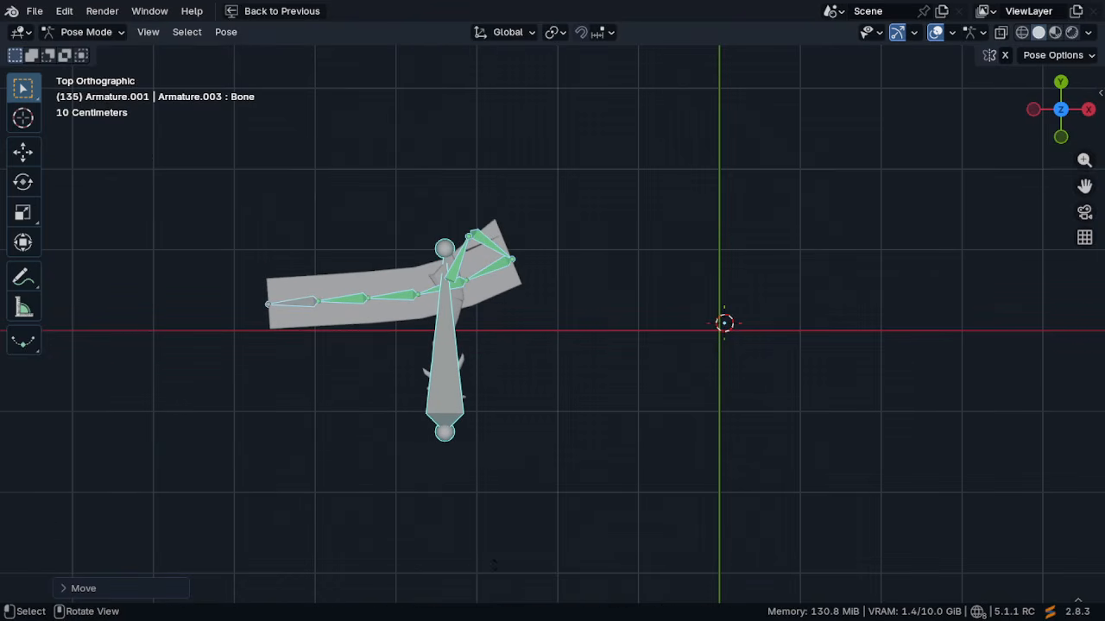
pyautogui.press('g')
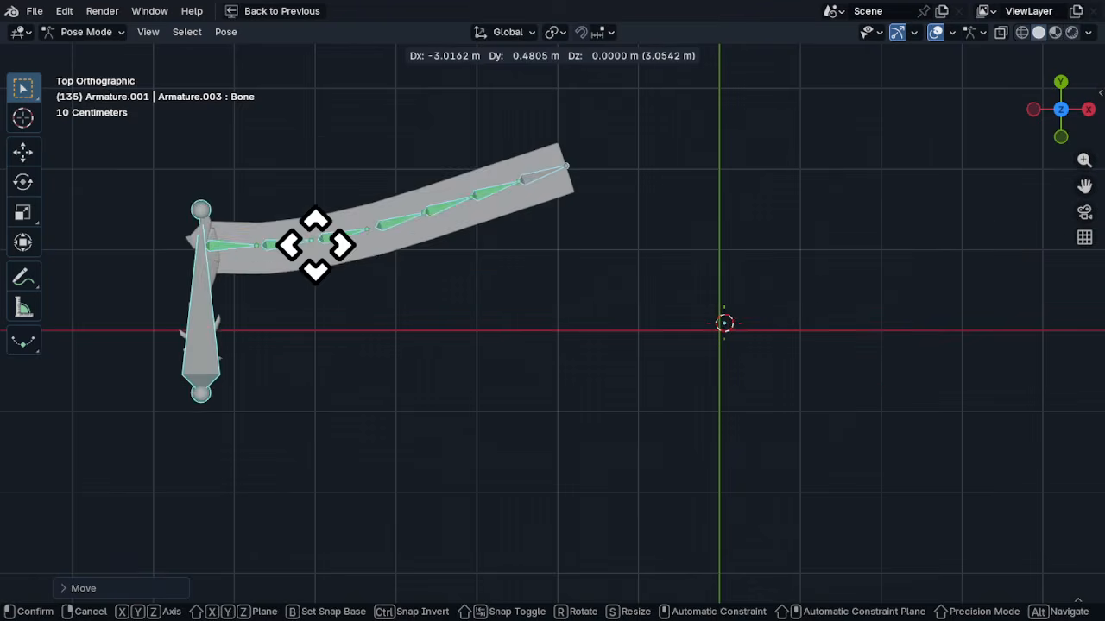
pyautogui.click(477, 309)
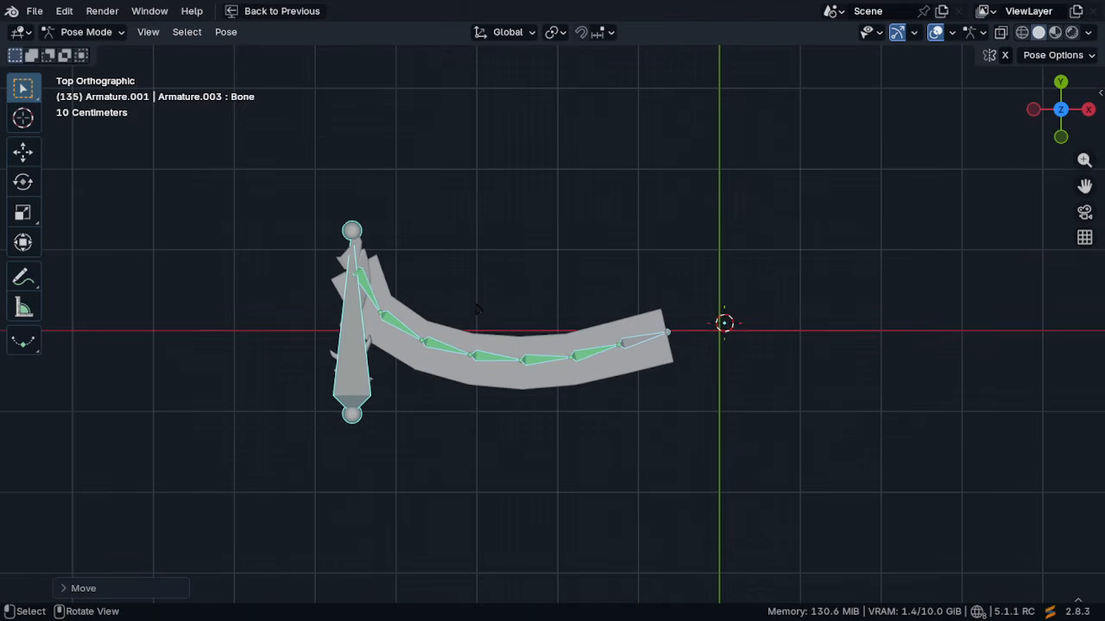
# Show the rendered view without overlays and move the sword bone again to test the glowing trail
pyautogui.press('z')
pyautogui.click(702, 164)
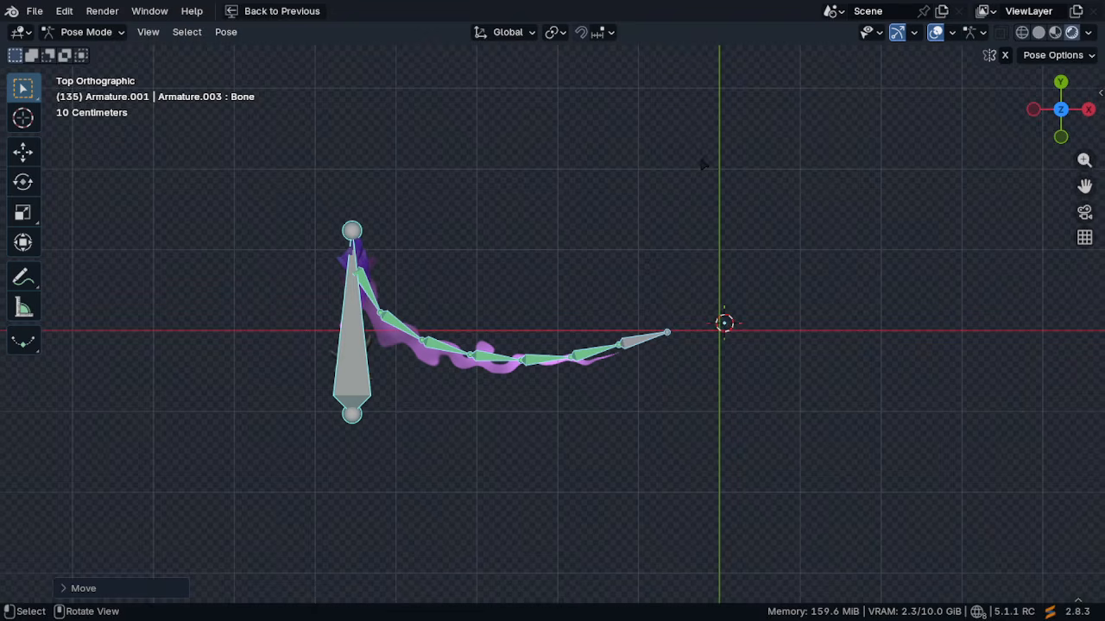
pyautogui.hotkey('shift', 'alt', 'z')
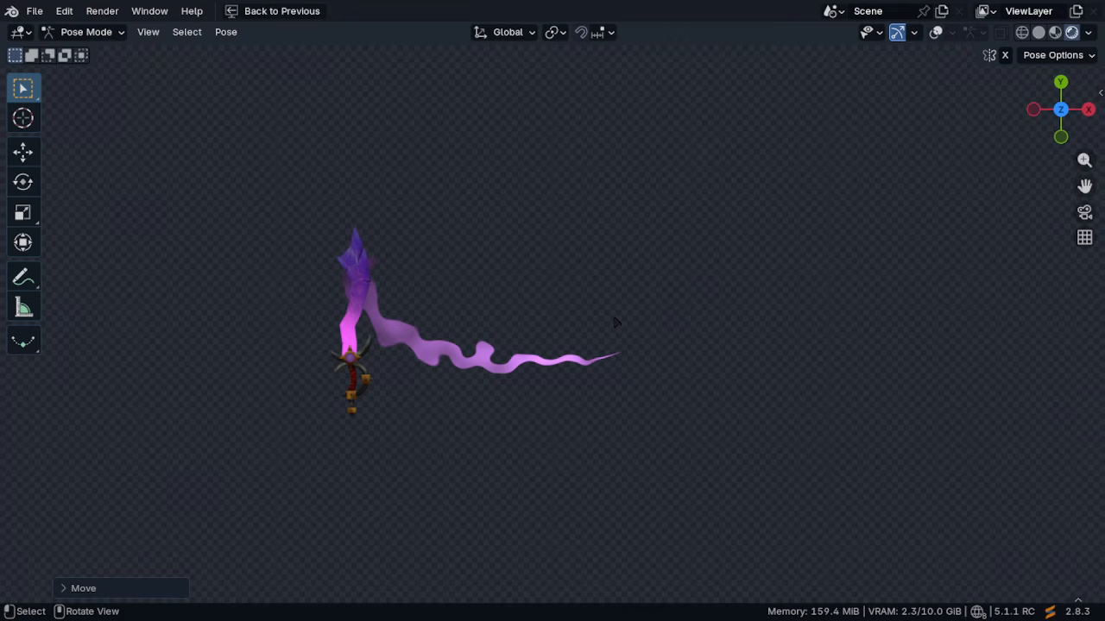
pyautogui.press('g')
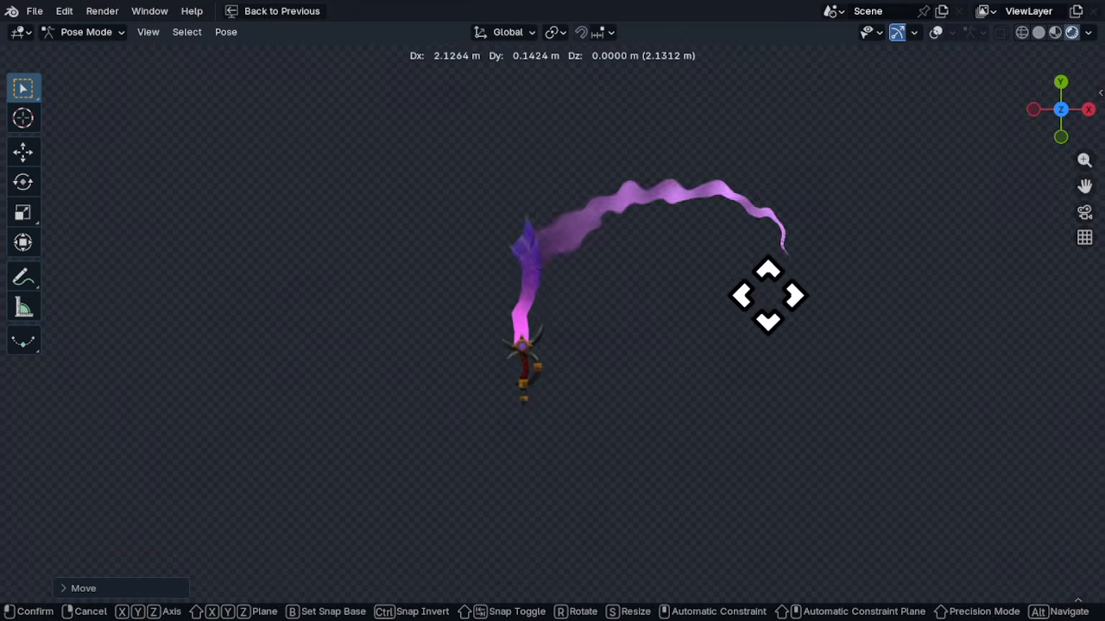
pyautogui.click(567, 309)
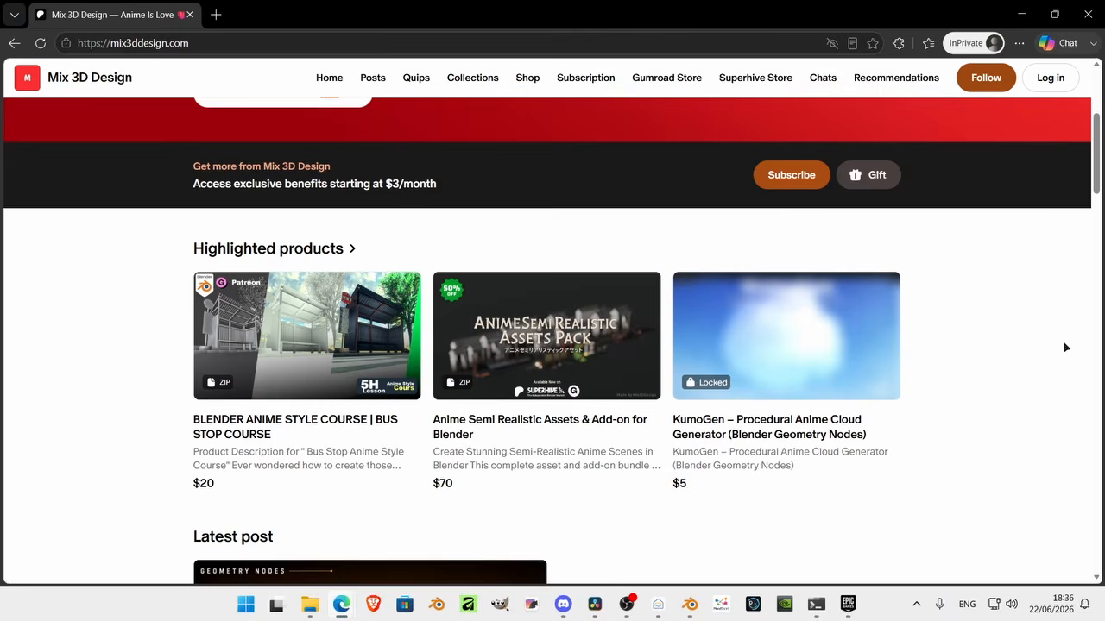
# Switch to the browser and look through Mix 3D Design's products, latest posts and annually paid subscription tiers, including the Student Tier
pyautogui.scroll(1, 1062, 340)
pyautogui.scroll(-1, 1072, 388)
pyautogui.scroll(-4, 1071, 388)
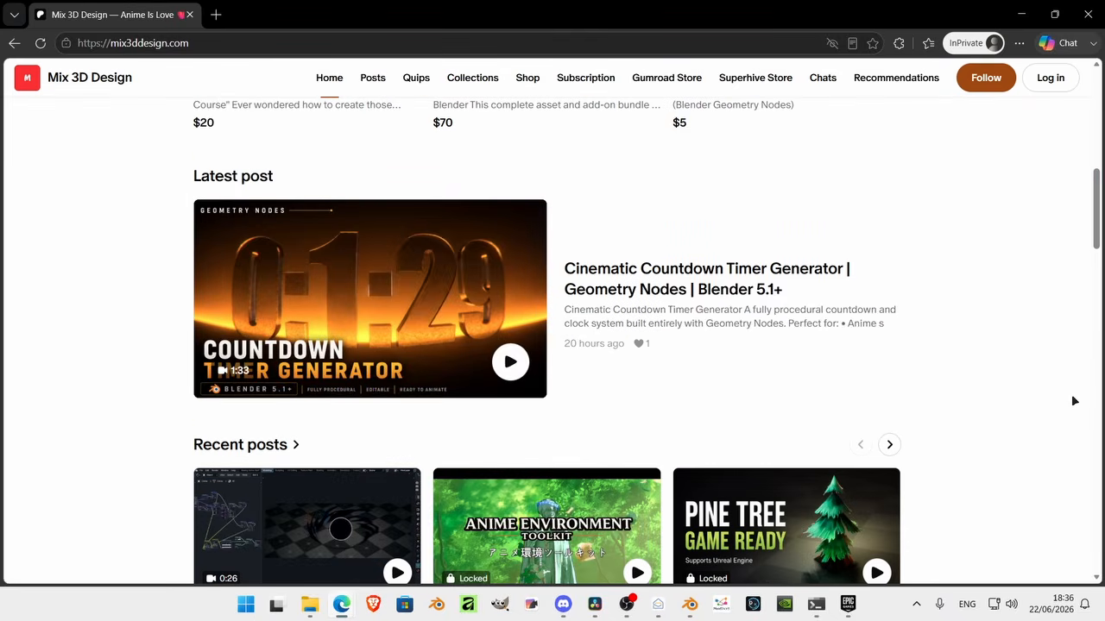
pyautogui.middleClick(1060, 274)
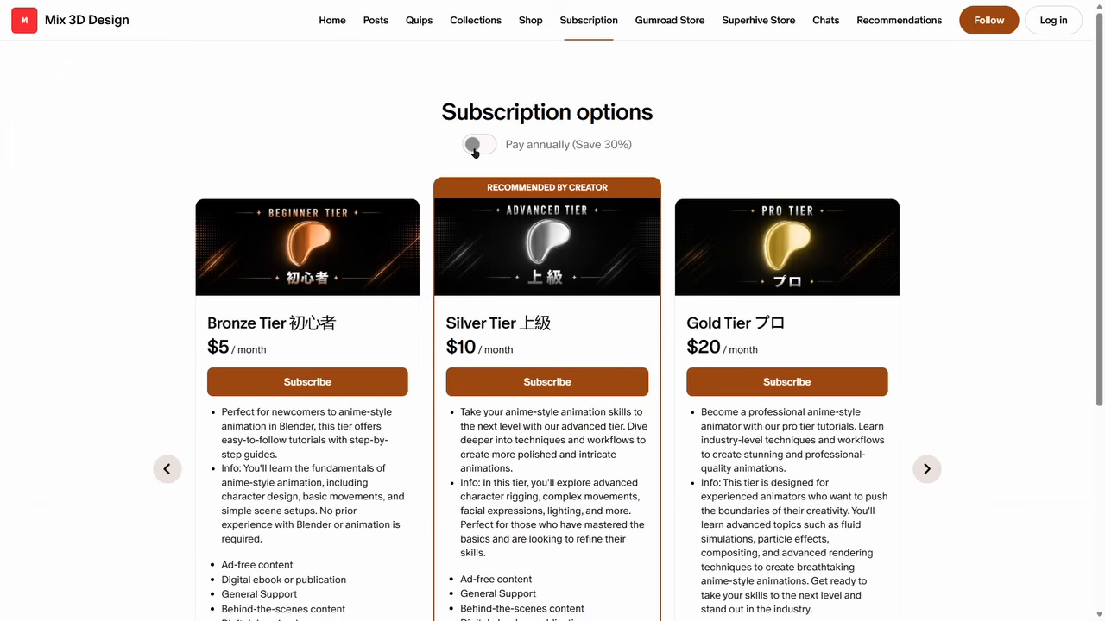
pyautogui.click(169, 468)
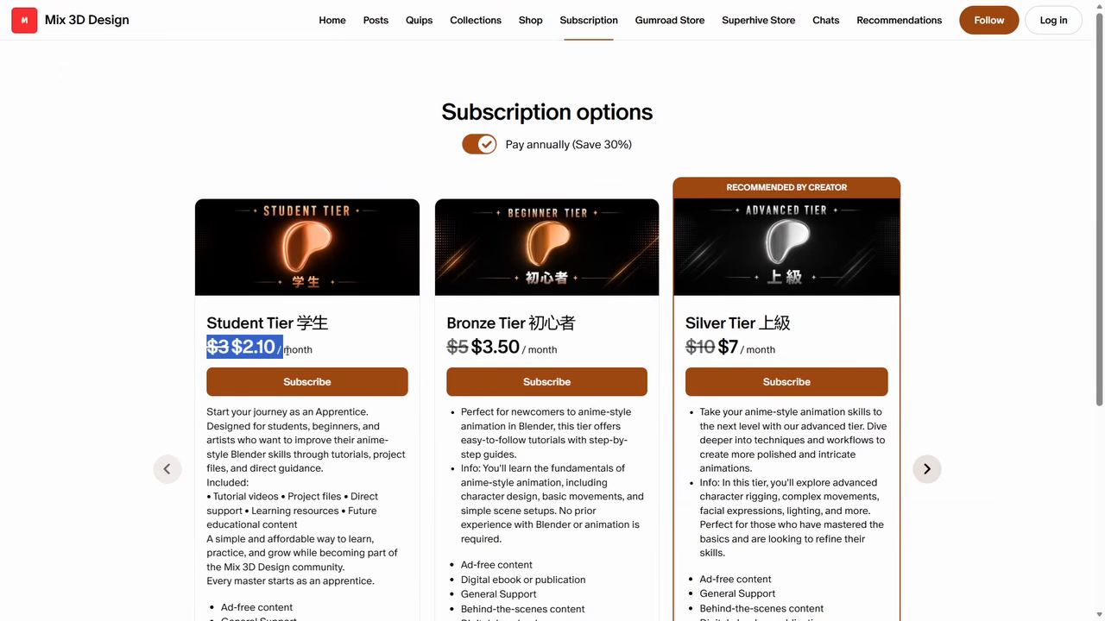